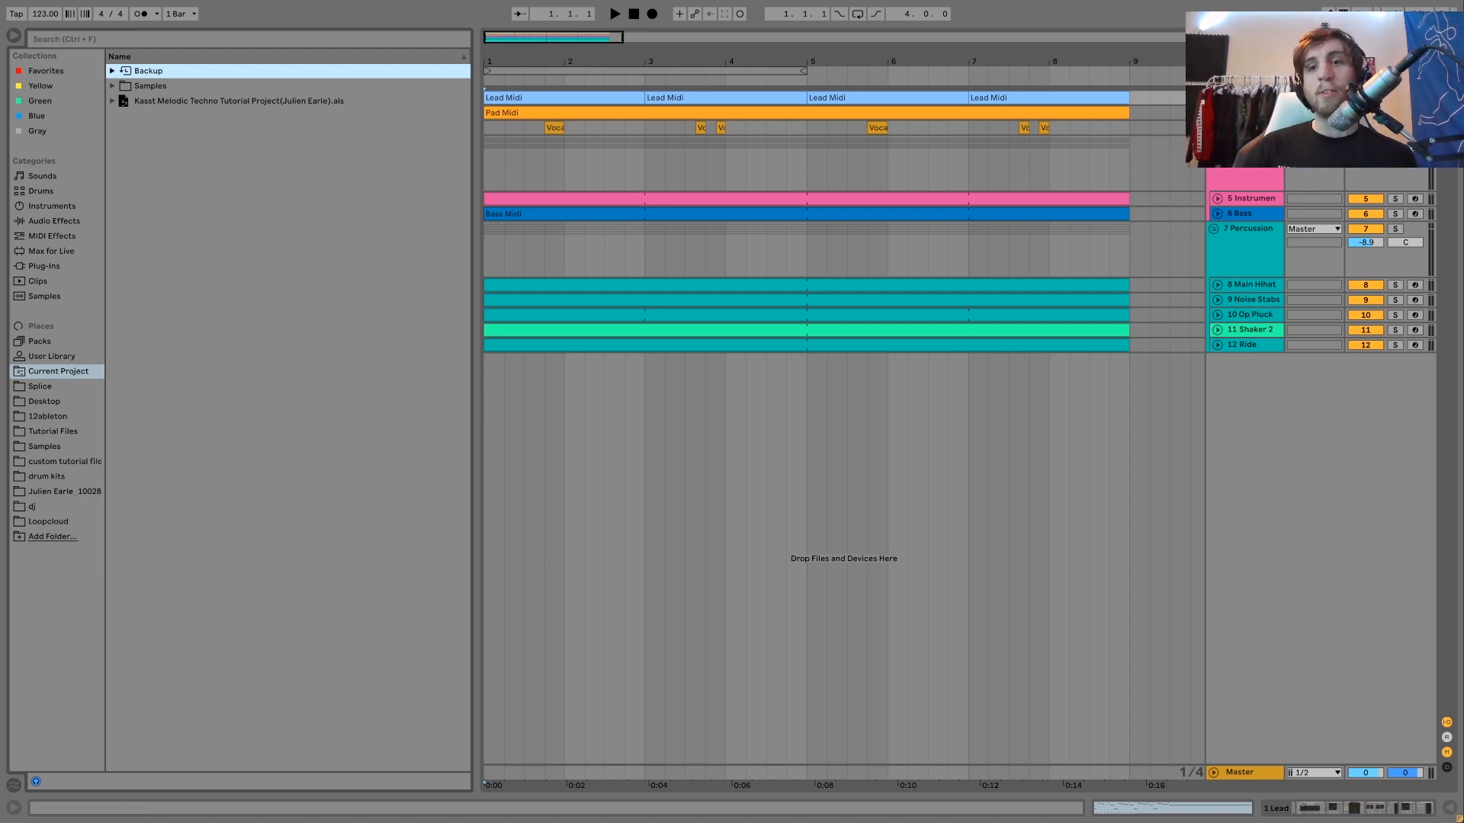
Step: Unfold the Lead track, play it soloed, and open its first Lead Midi clip for note editing
click(1214, 98)
key(space)
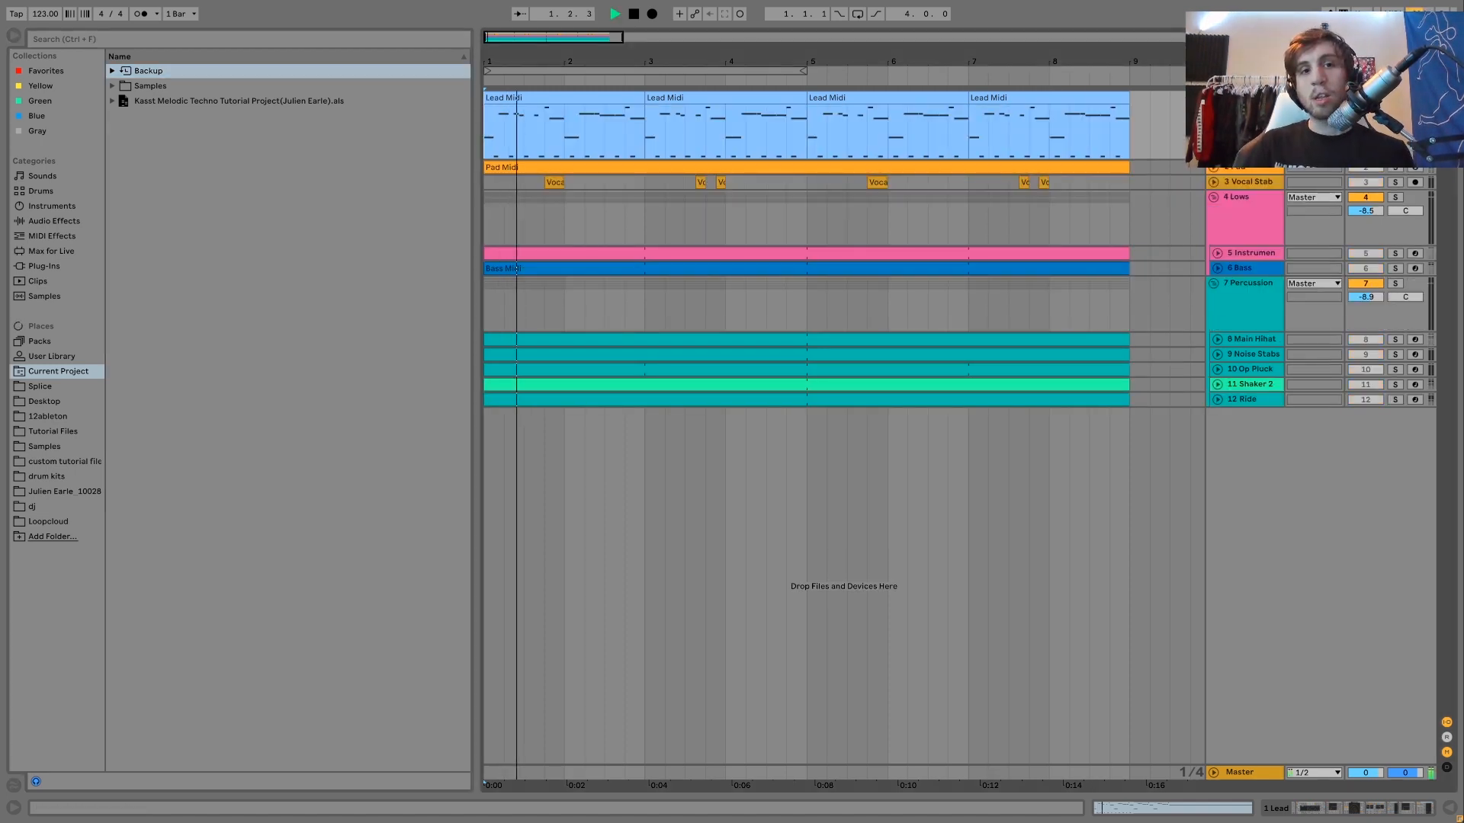
double_click(591, 96)
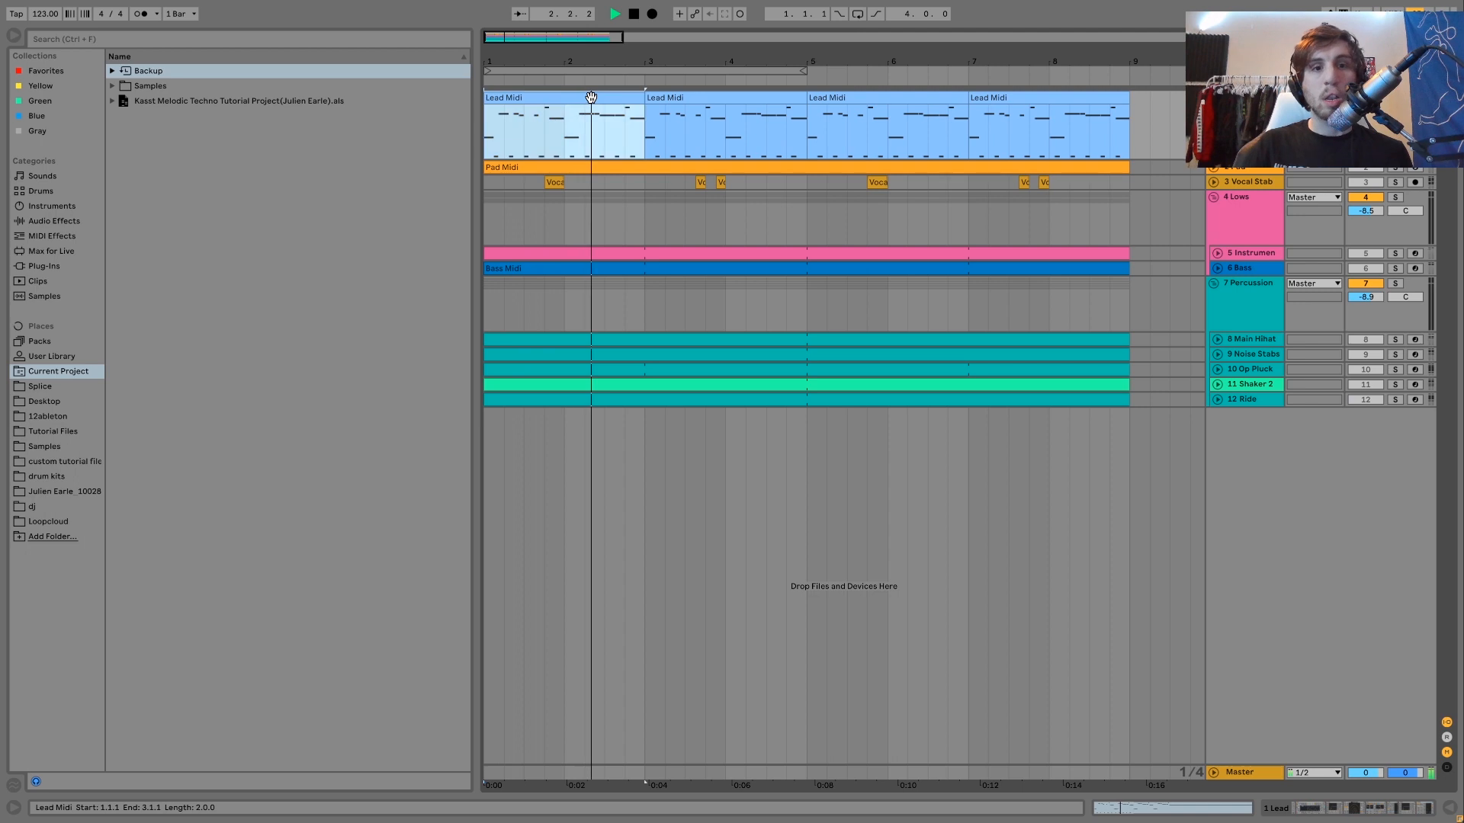
key(space)
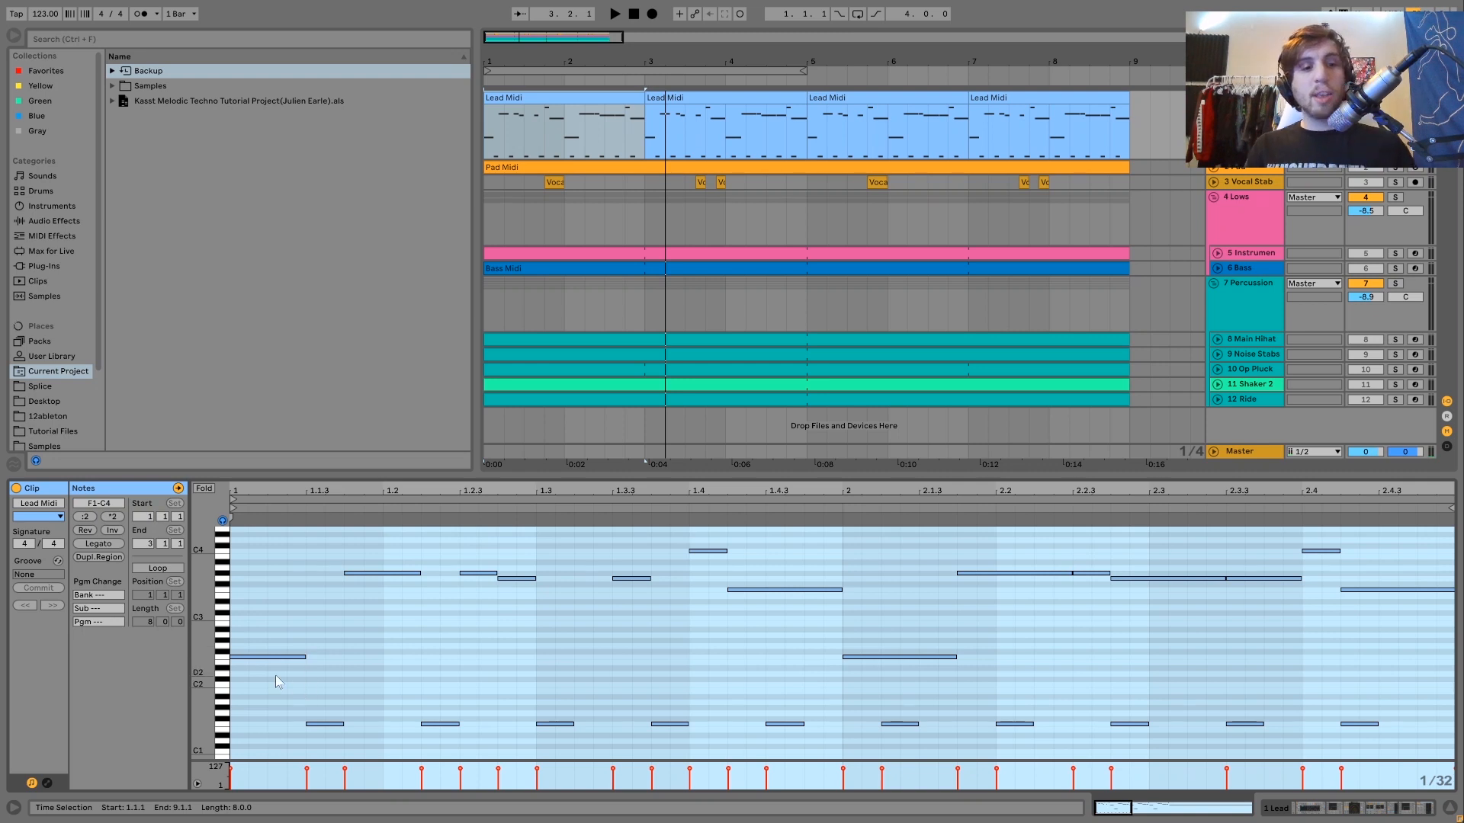
Step: Select the first bar's upper melody notes and then the repeating F1 notes, playing the clip to compare both layers
drag(274, 681, 773, 504)
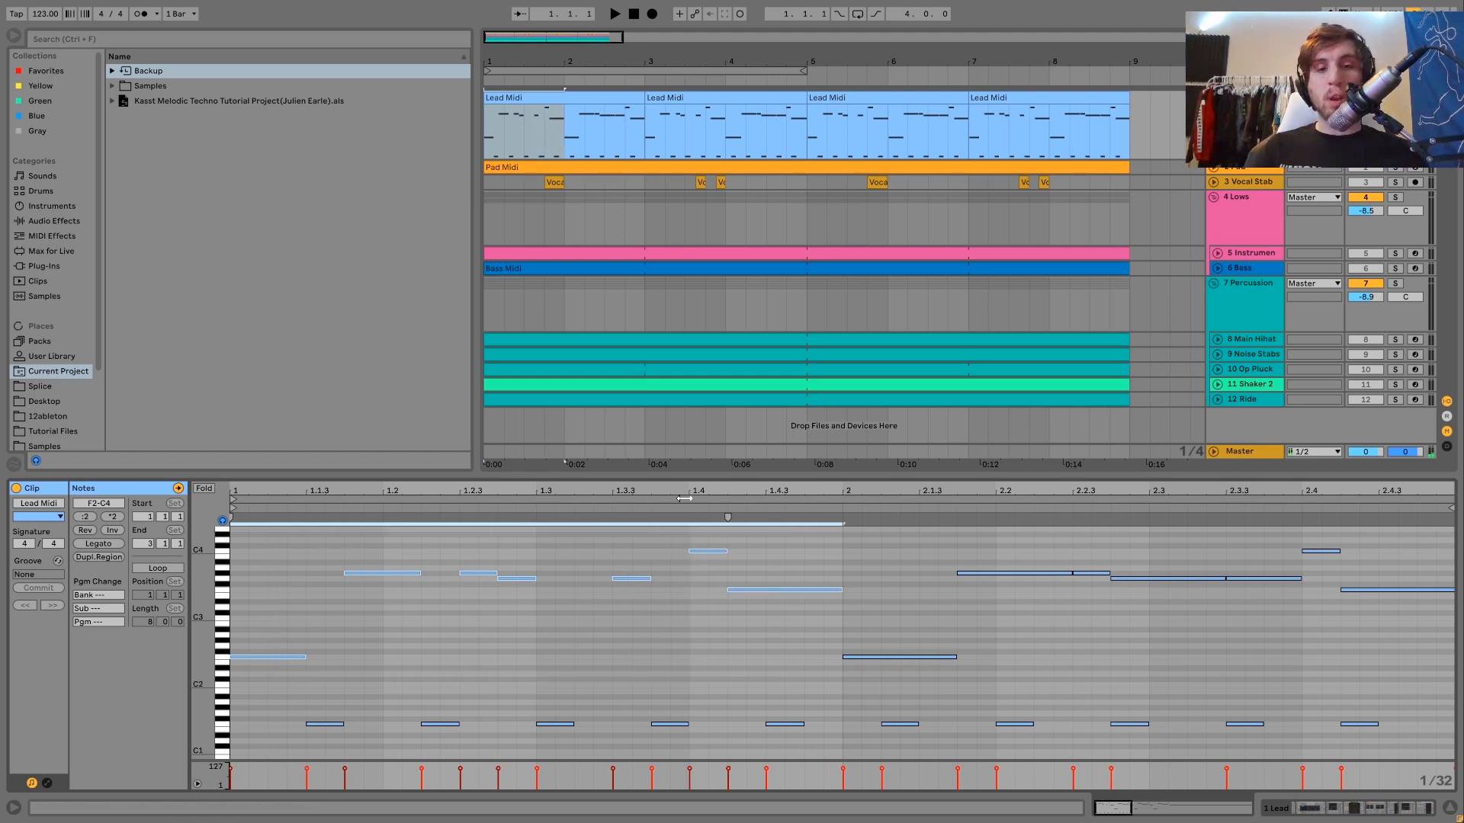
key(space)
click(528, 671)
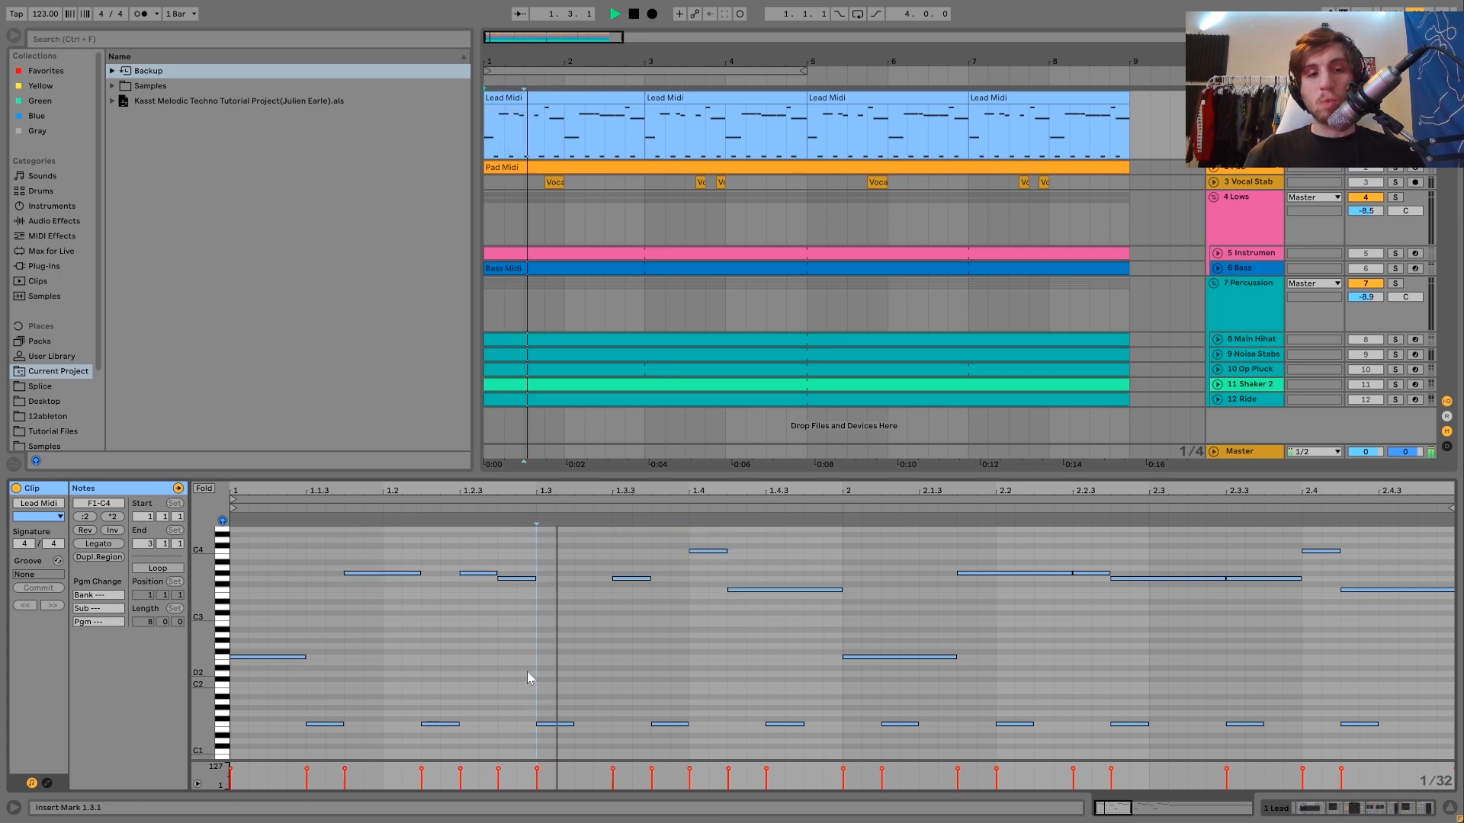
key(space)
drag(282, 689, 1261, 784)
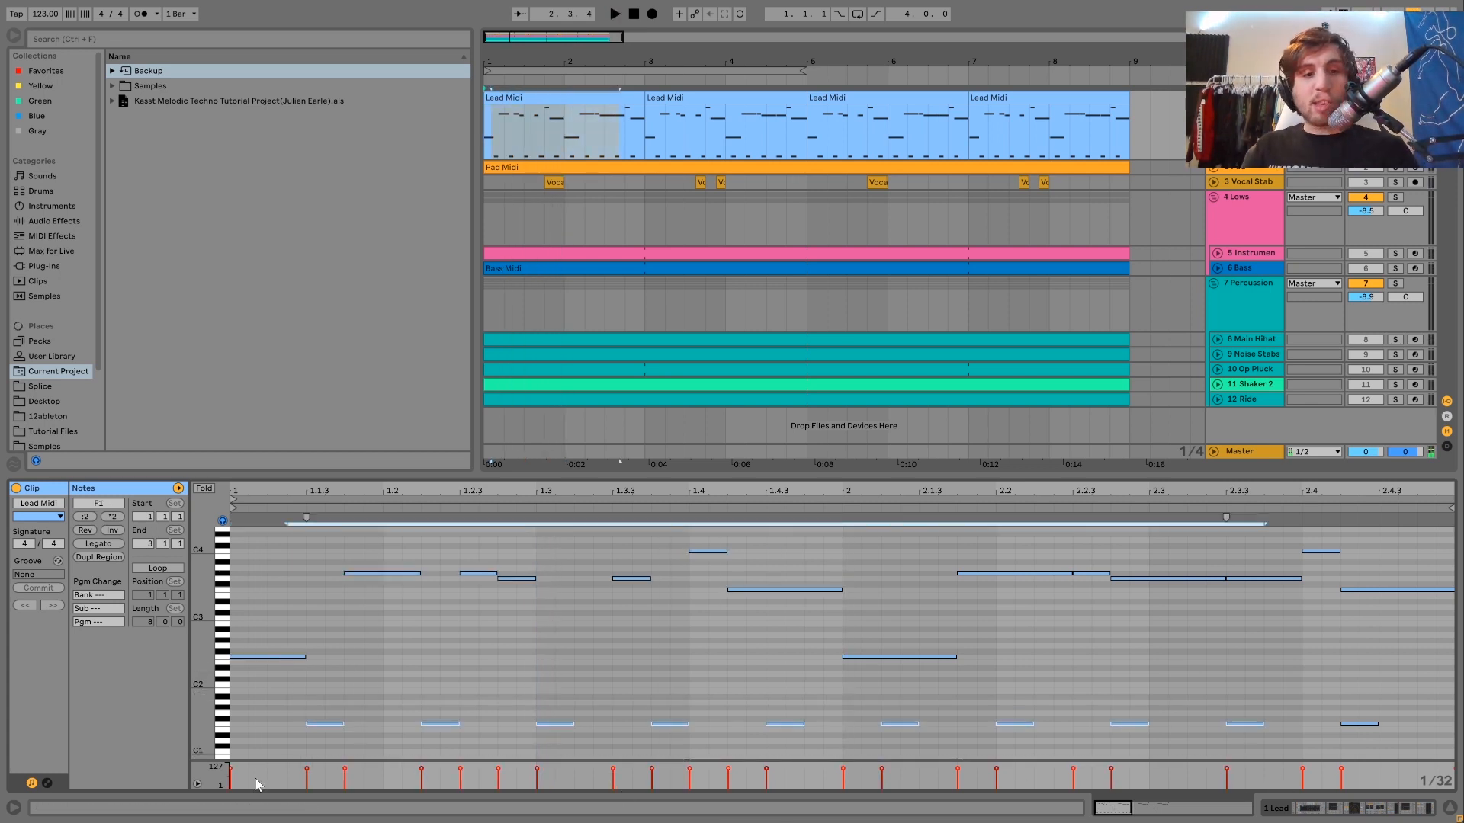
key(space)
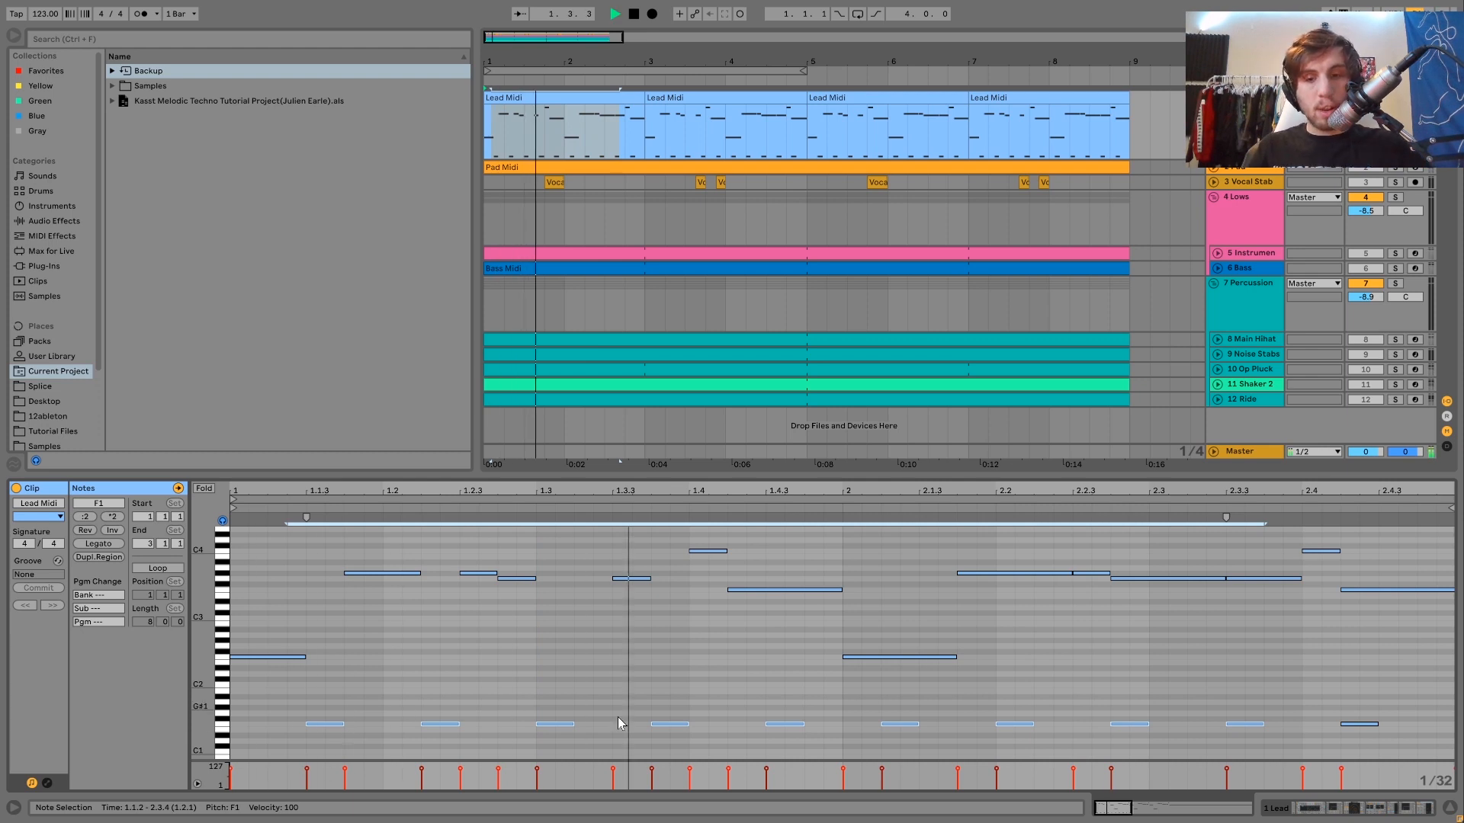
key(space)
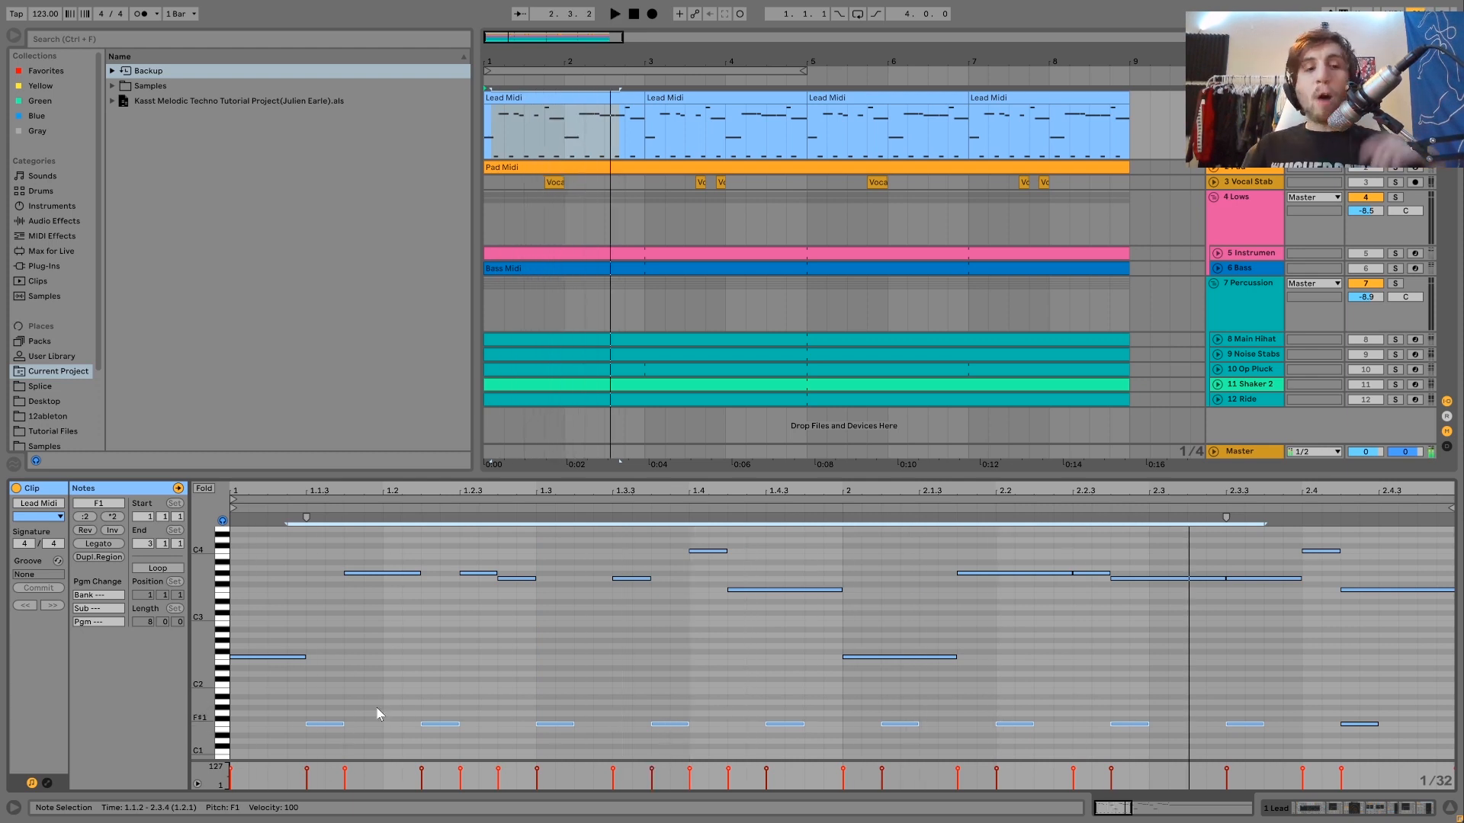
Step: Duplicate the F1 note repeatedly at three-sixteenth spacing along the Lead Midi clip into bar 2
drag(323, 705, 529, 734)
key(ctrl+d)
key(ctrl+d)
key(ctrl+z)
key(ctrl+z)
key(ctrl+d)
key(ctrl+d)
key(ctrl+d)
key(ctrl+d)
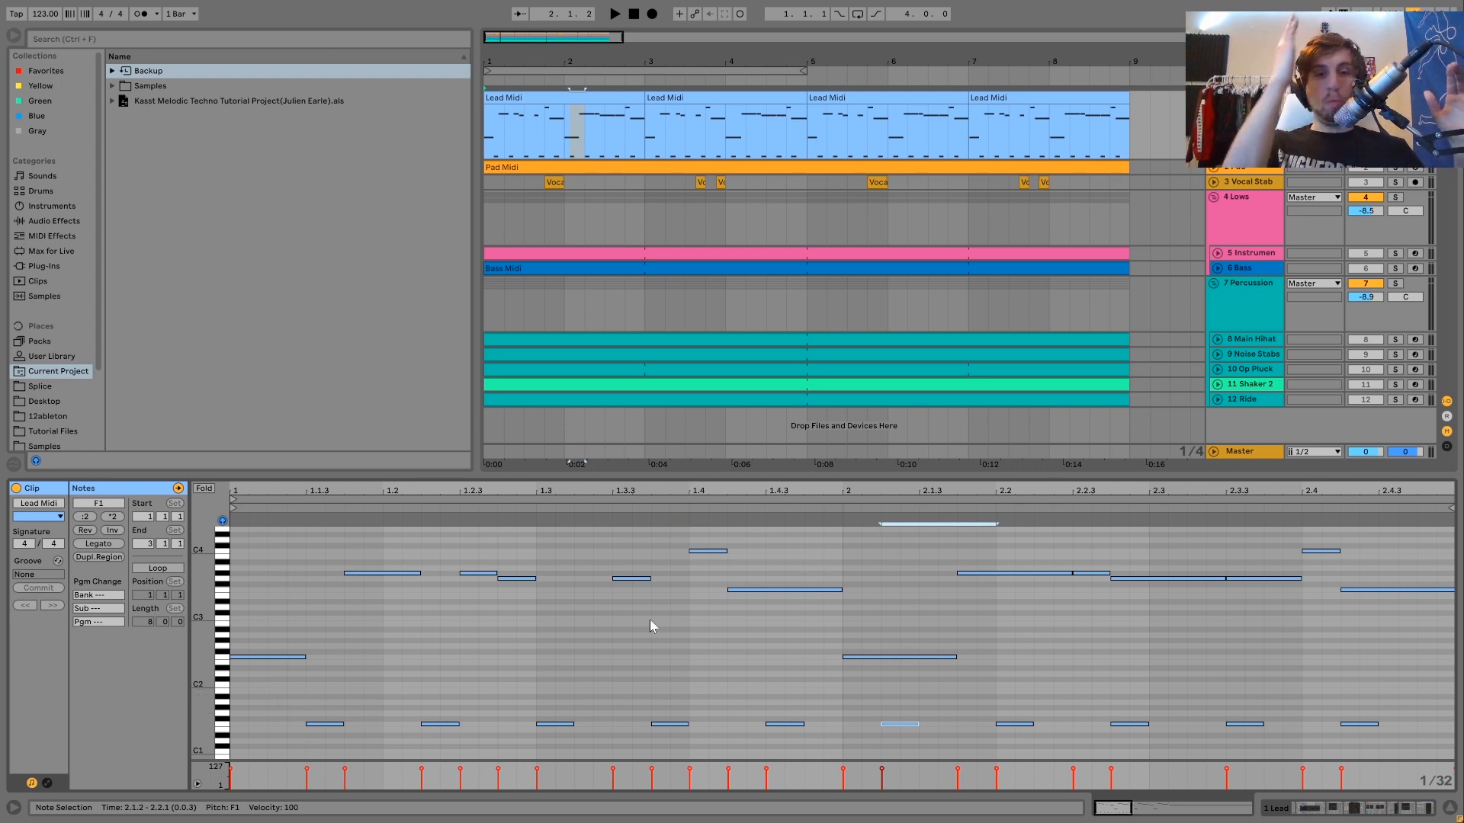
Step: Play the lead pattern on its own and again with the full mix
key(space)
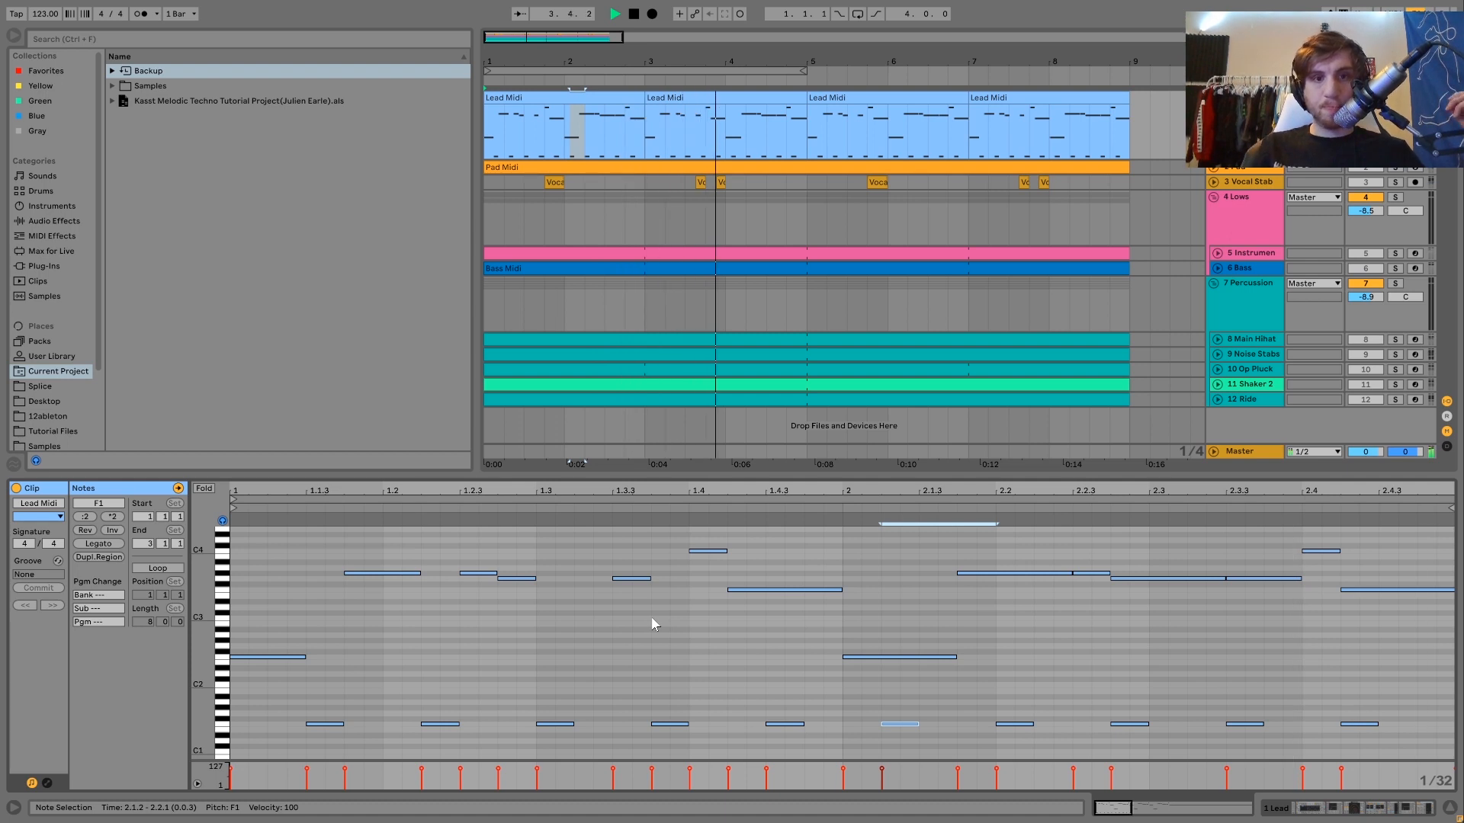
key(space)
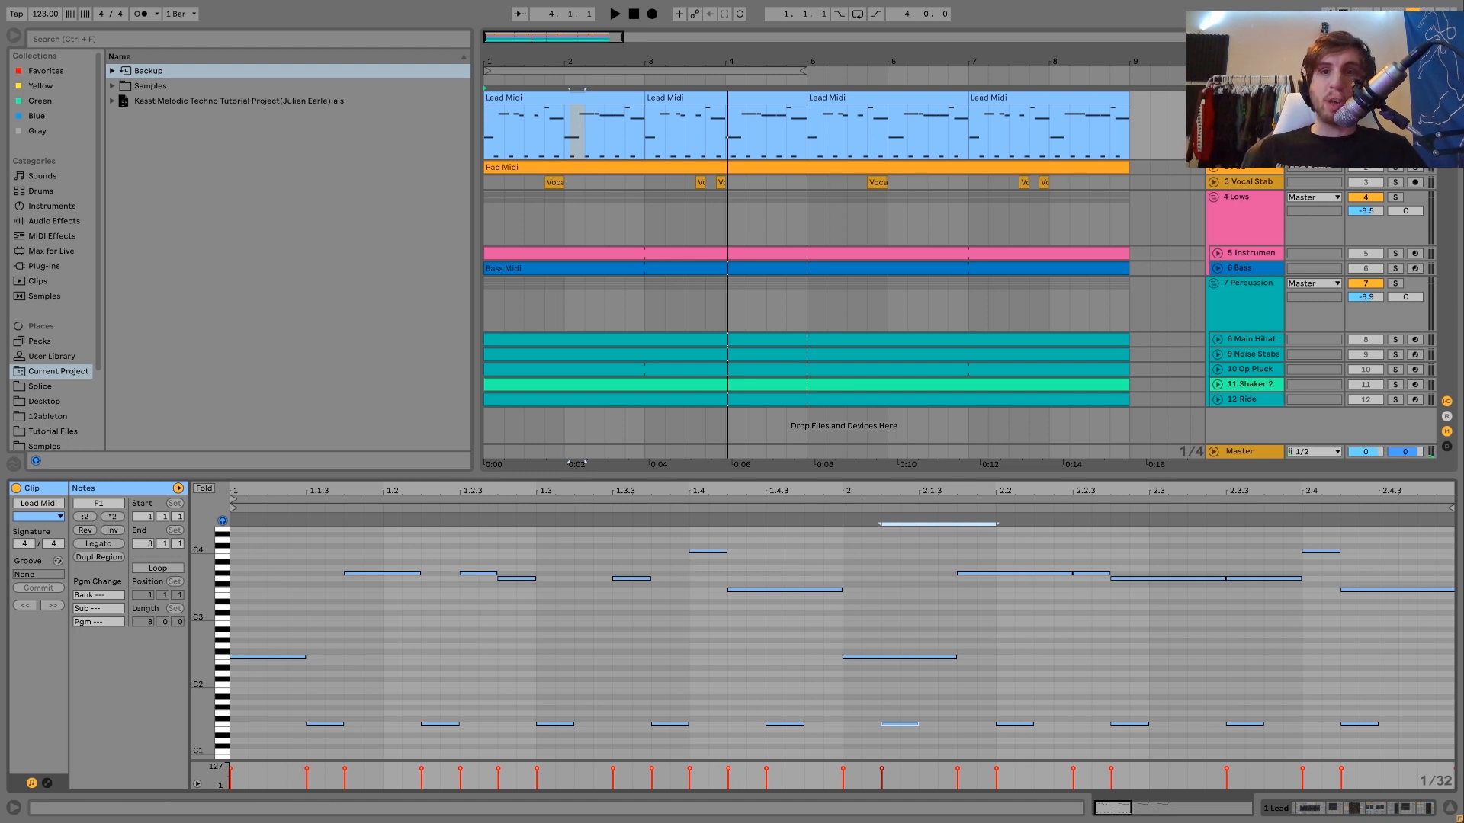
click(527, 99)
key(space)
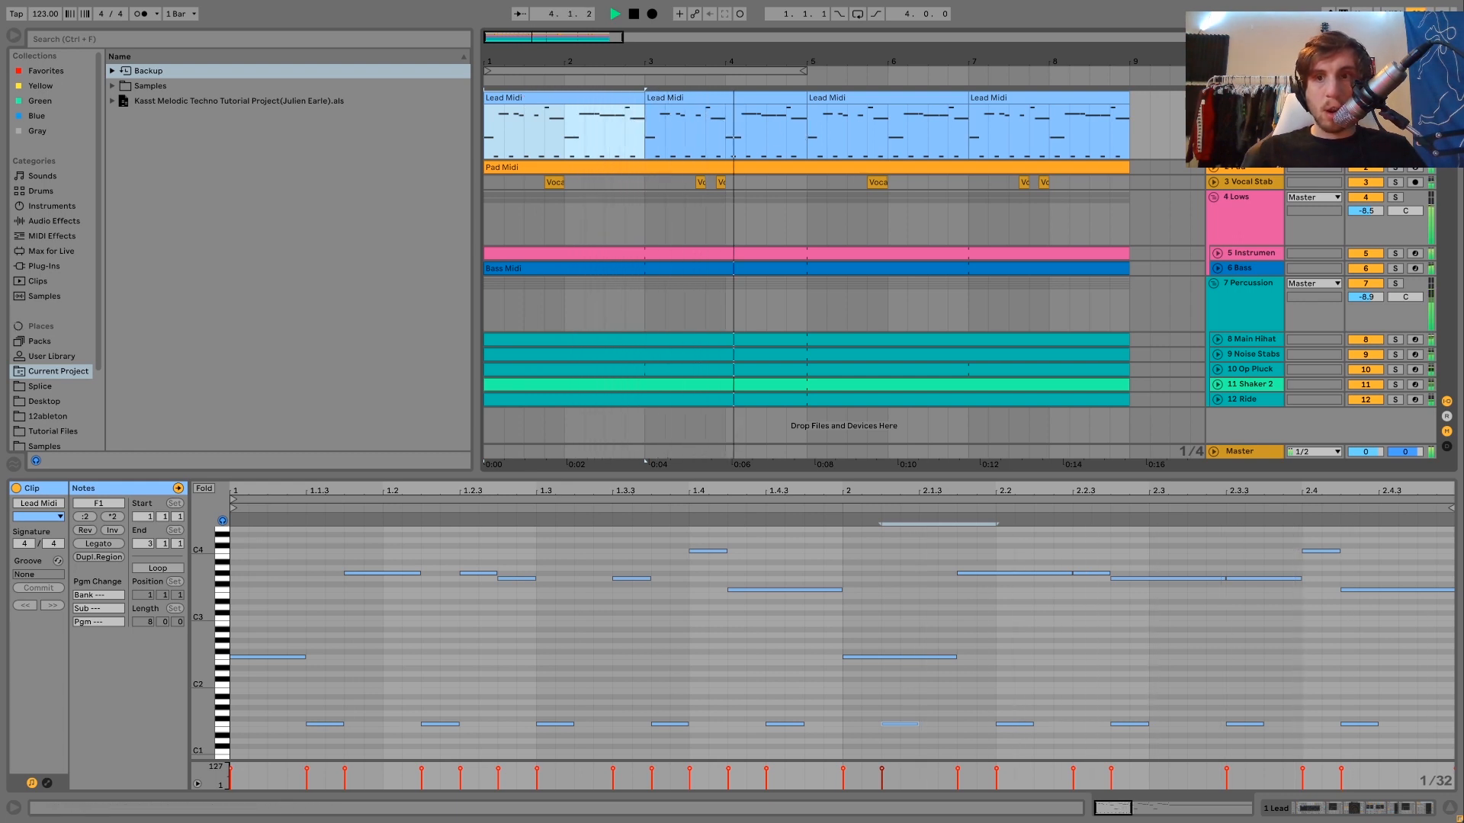
key(space)
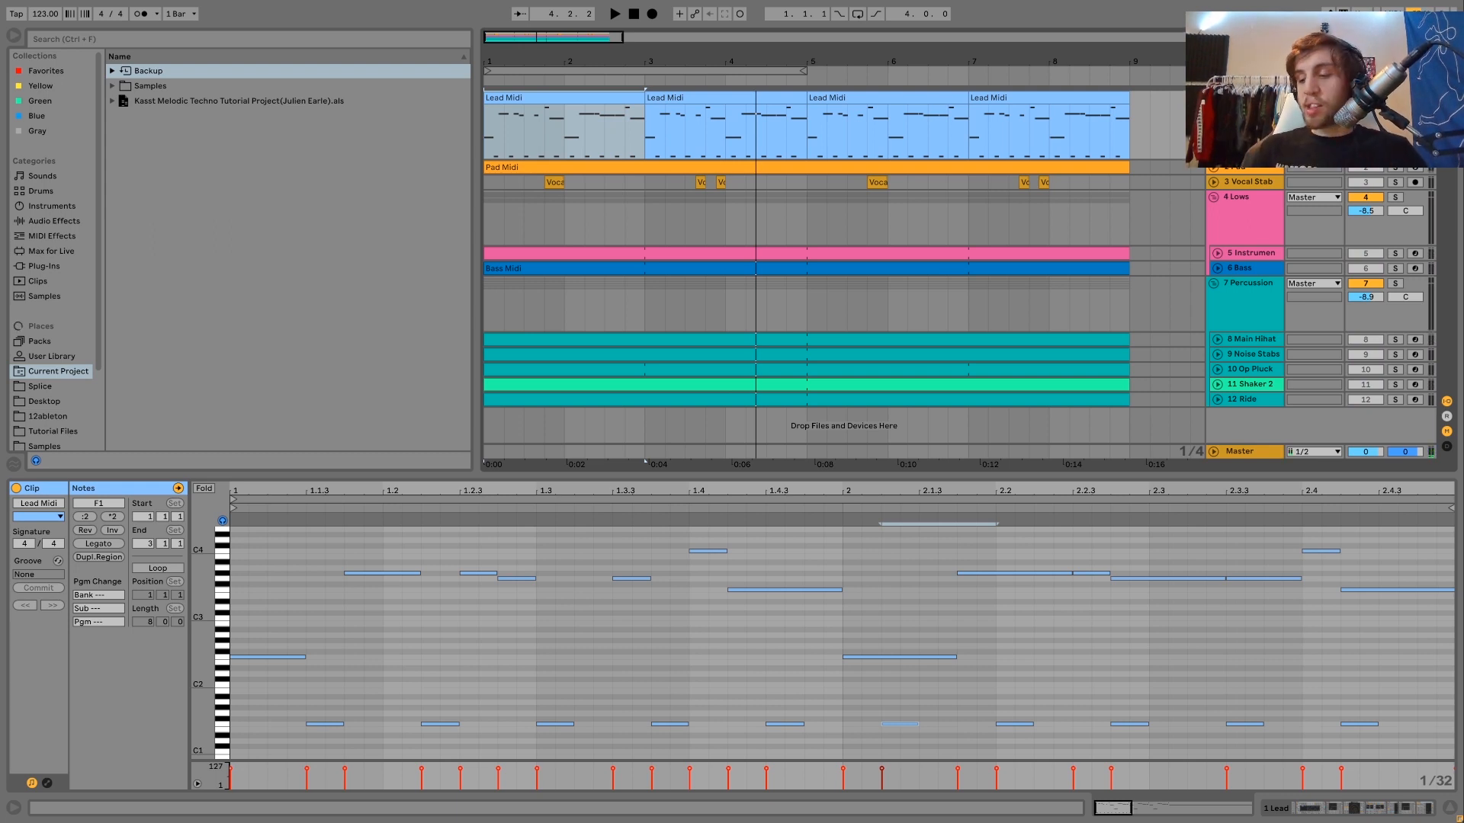
Step: Examine the lead melody's pitches up close, auditioning the F3, G3 and C4 notes and playing the first bar
drag(210, 626, 224, 624)
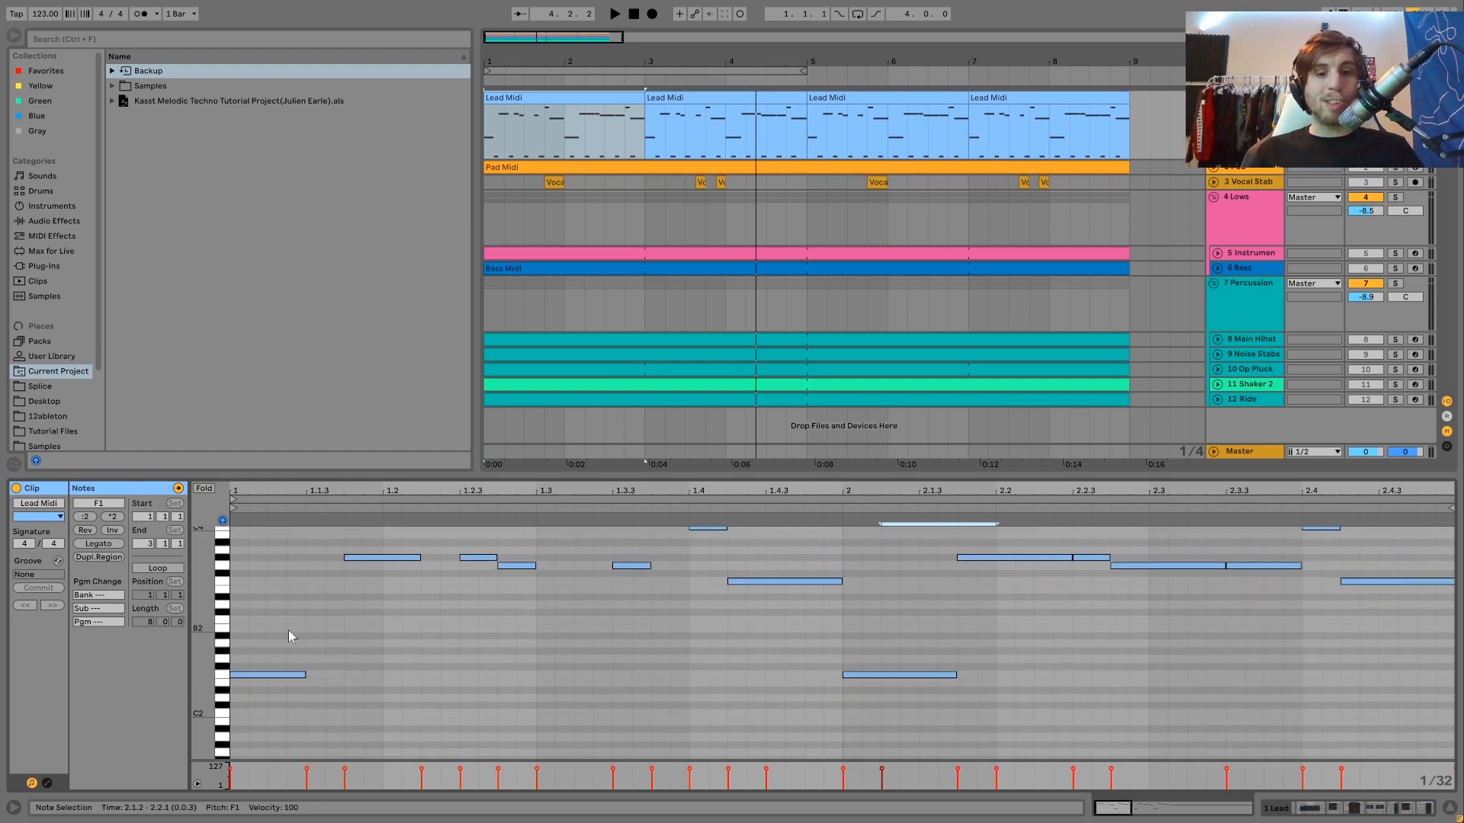
drag(197, 729, 196, 731)
scroll(276, 674, left, 1)
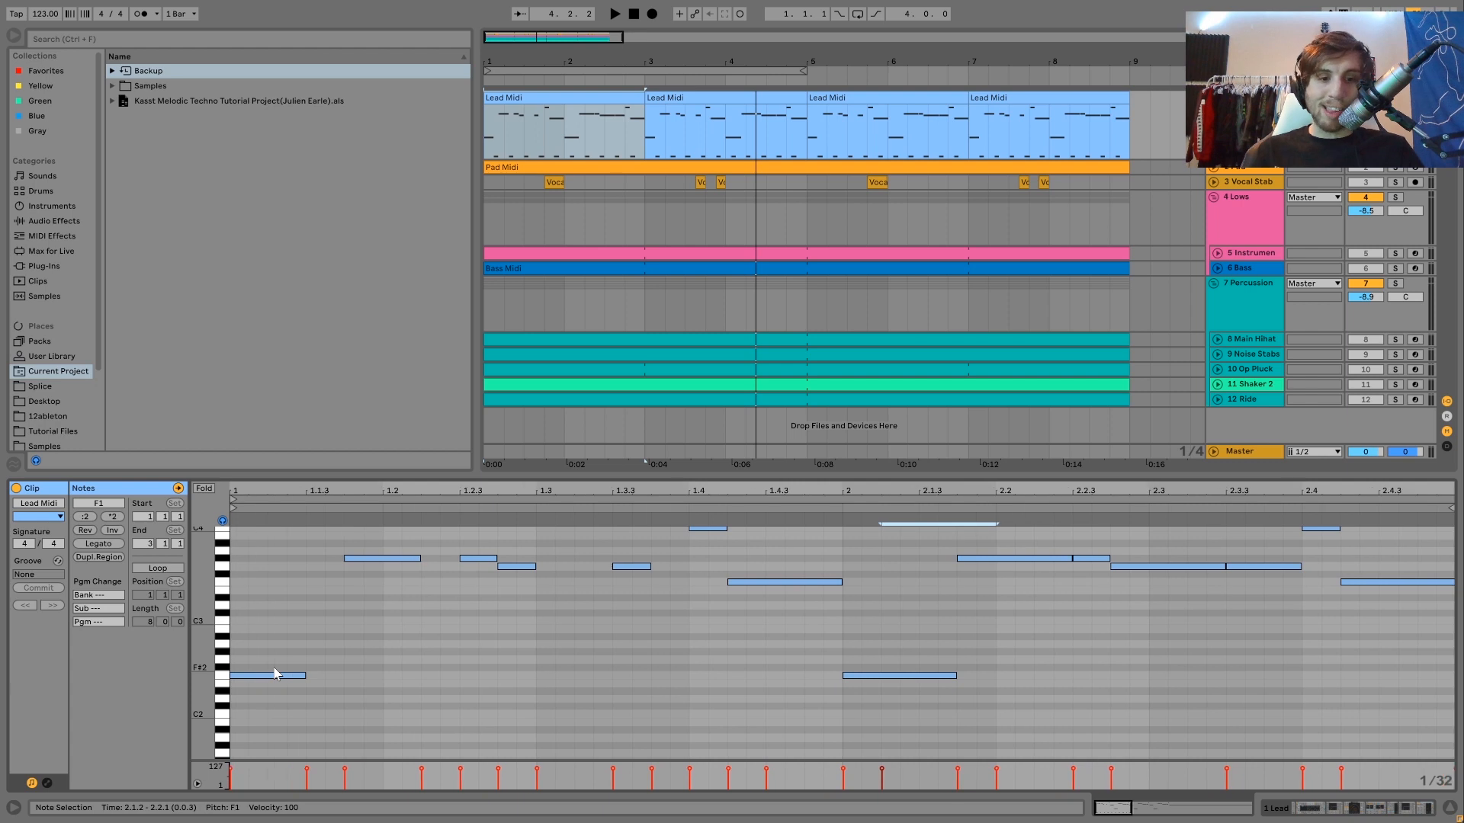
drag(276, 643, 285, 702)
drag(777, 548, 767, 624)
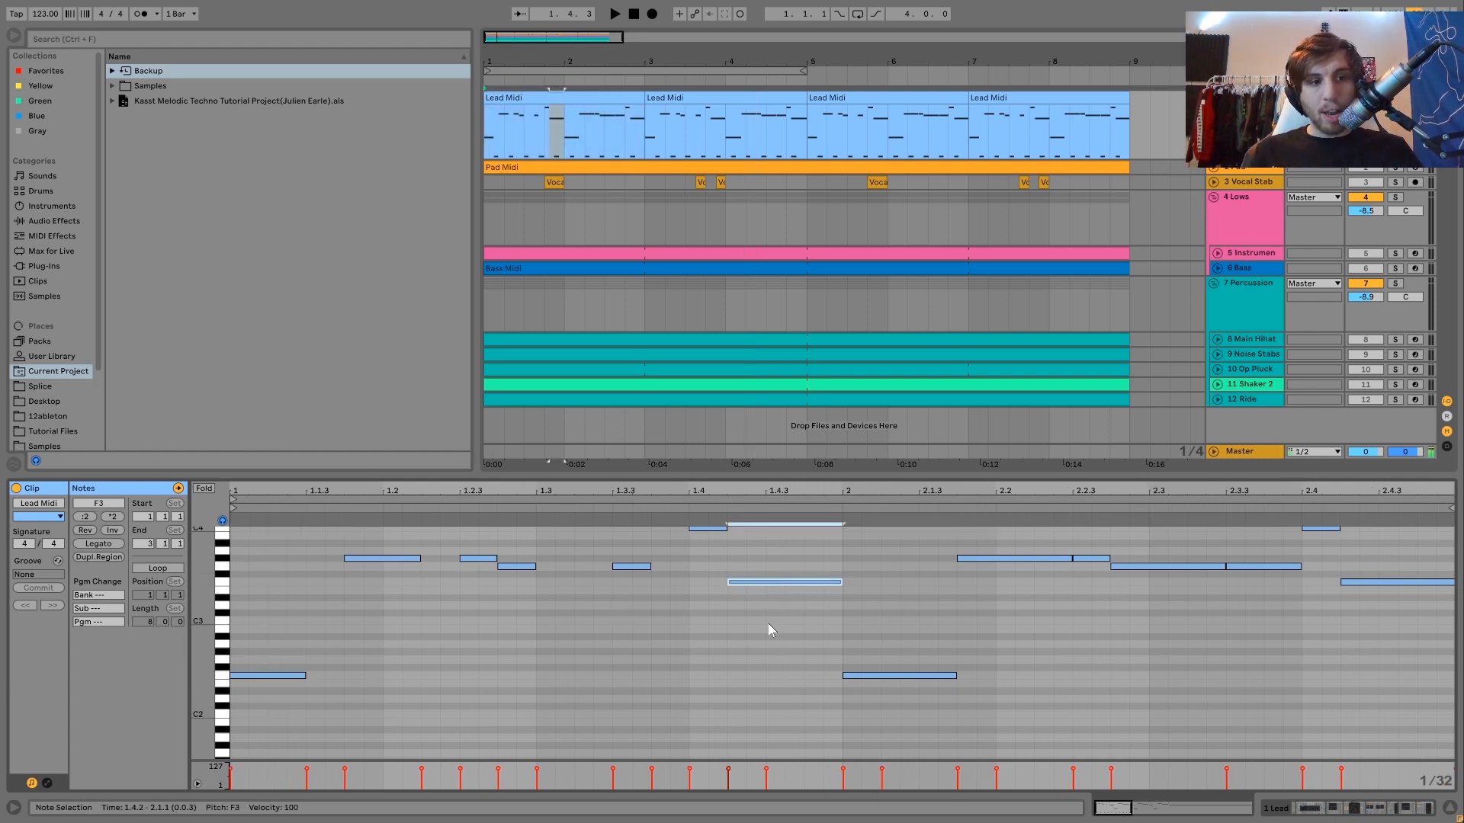
click(643, 566)
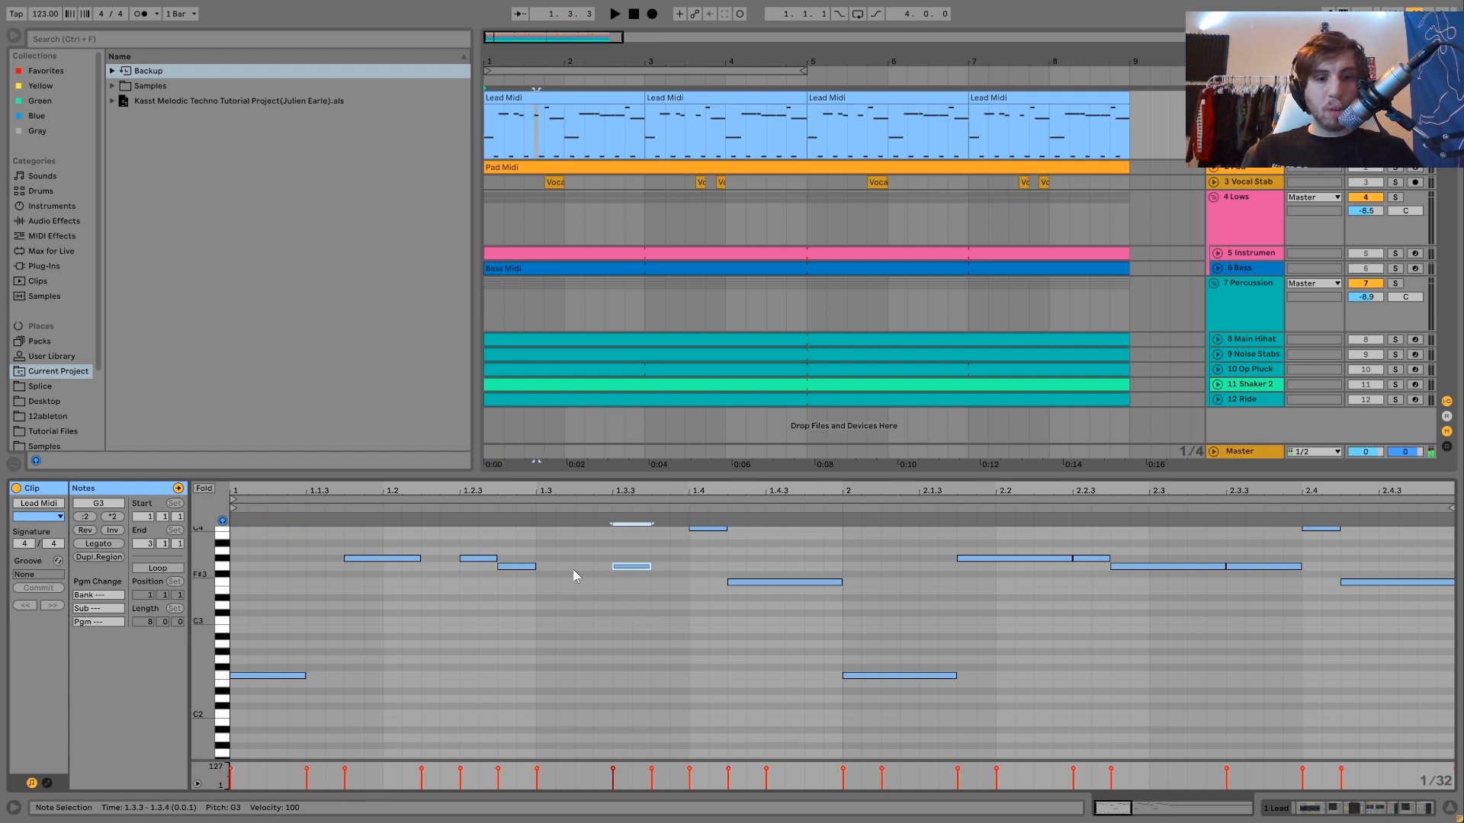
drag(481, 577, 455, 552)
click(708, 528)
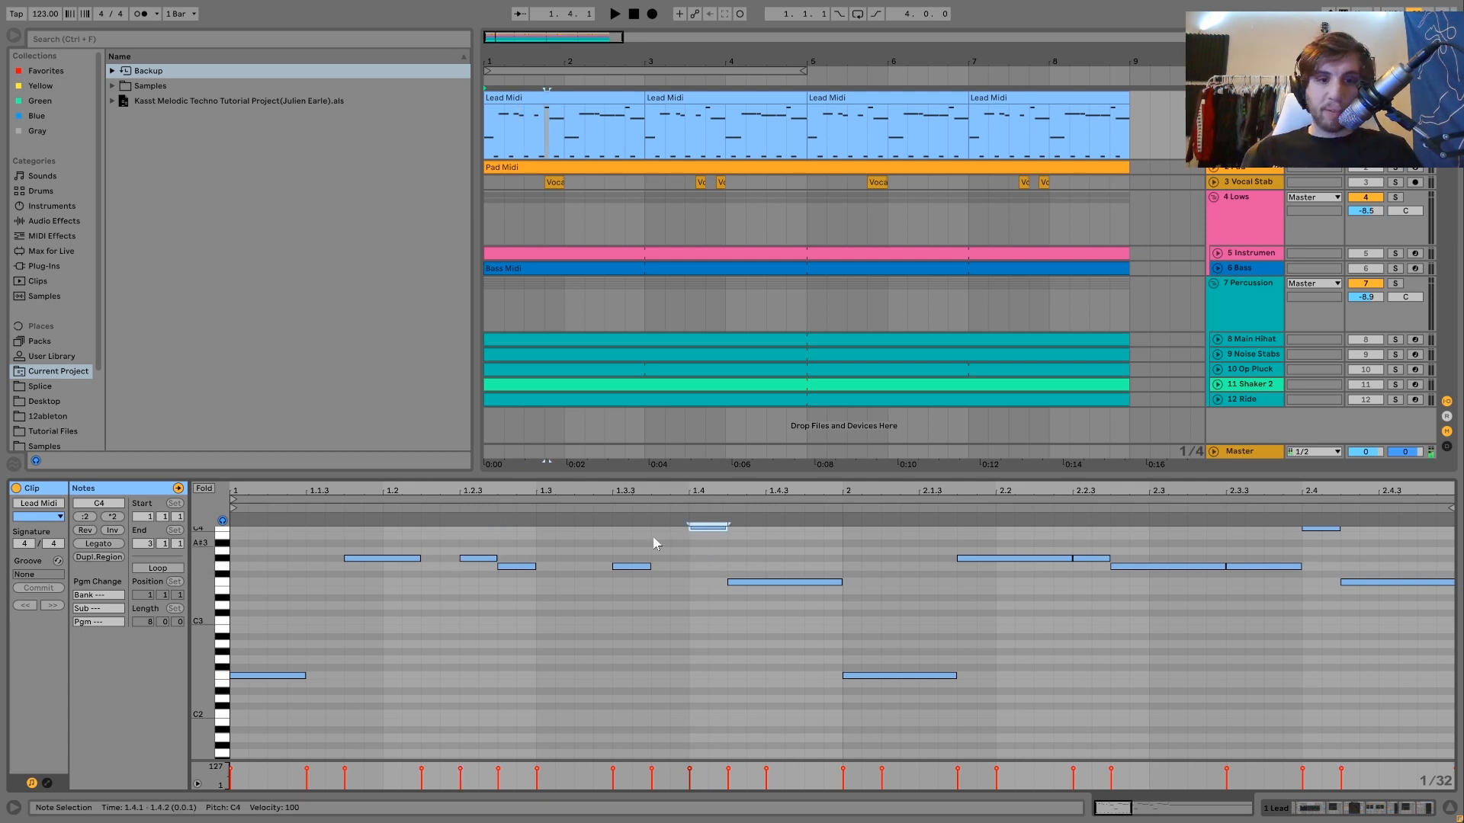
scroll(653, 539, down, 2)
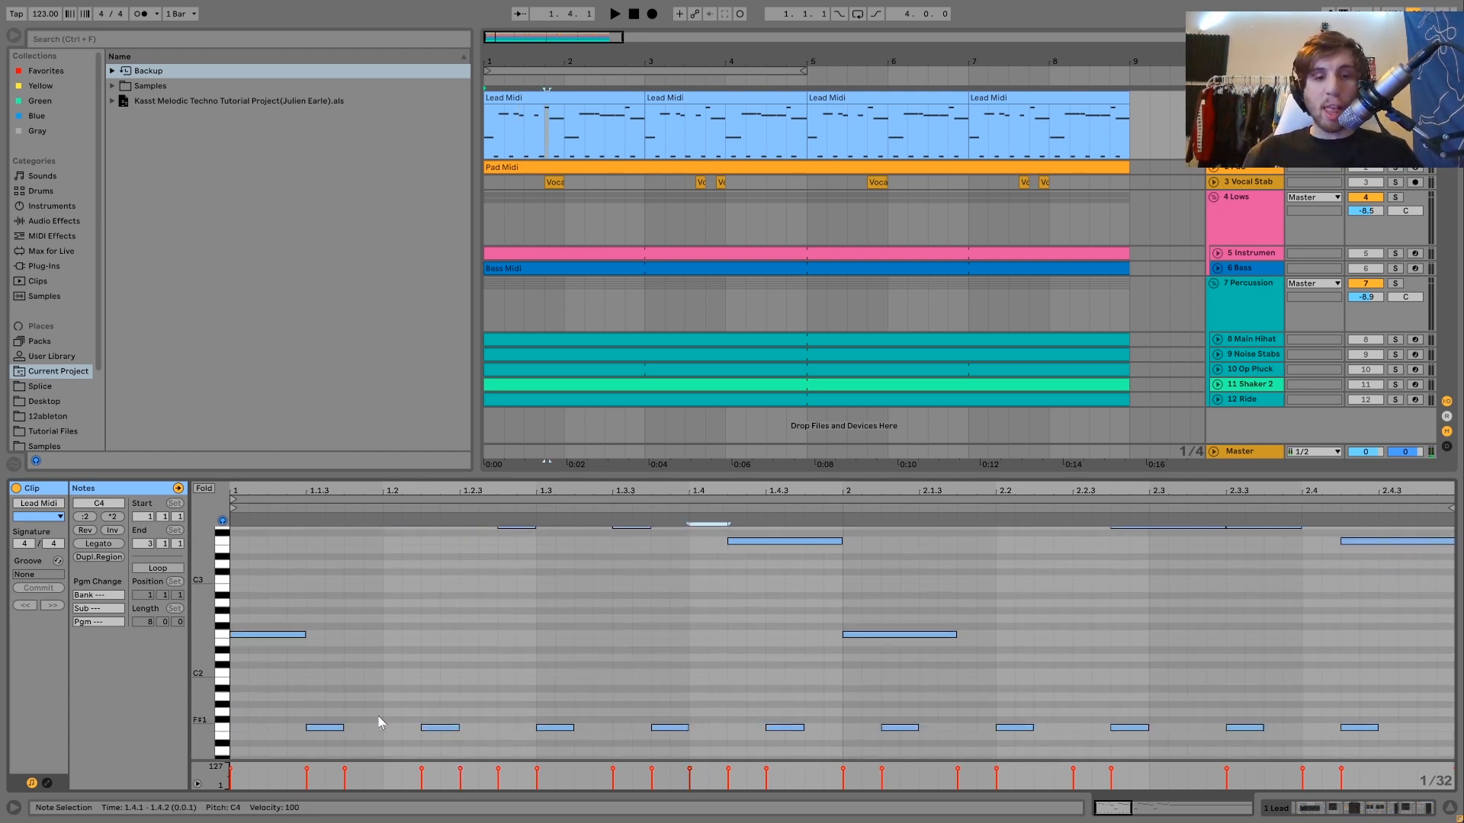
drag(362, 523, 806, 755)
key(space)
Step: Show the Lead track's device chain and delete the Pitch device in front of Analog
click(1306, 805)
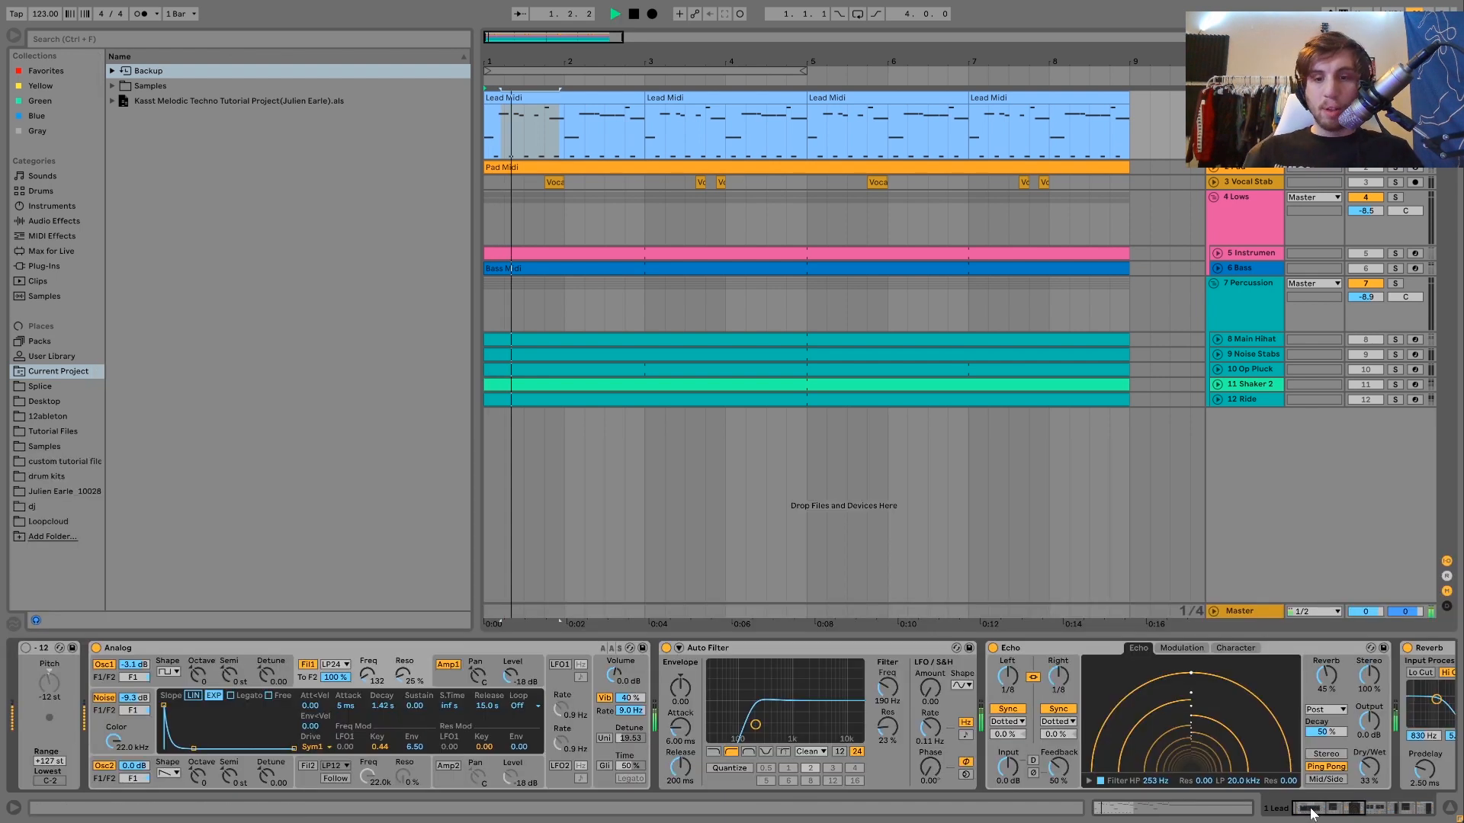
click(42, 649)
key(Delete)
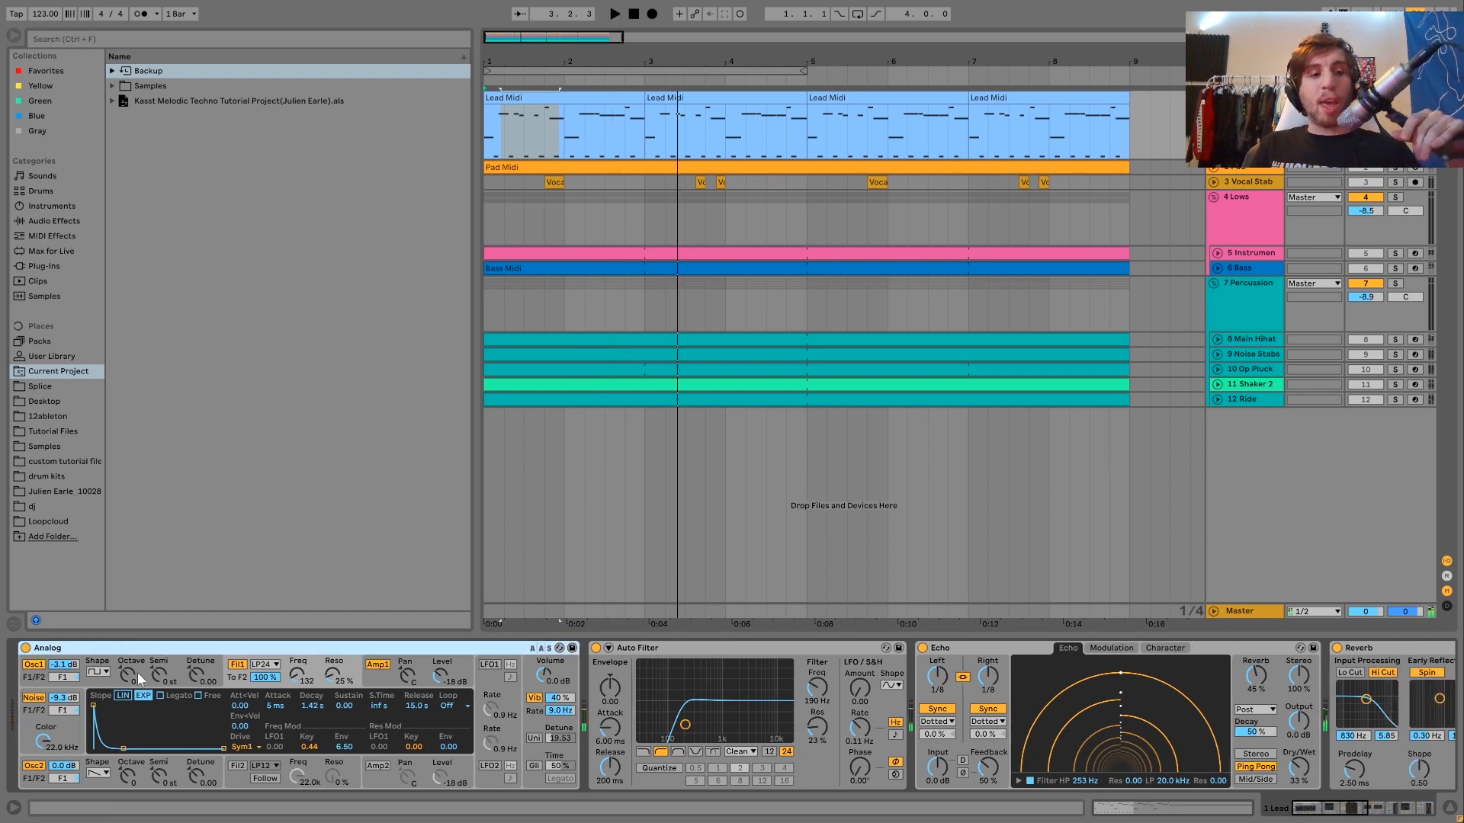
Step: Examine Analog's oscillator 1, filter 1, amp 1 and global settings on the Lead track
click(104, 684)
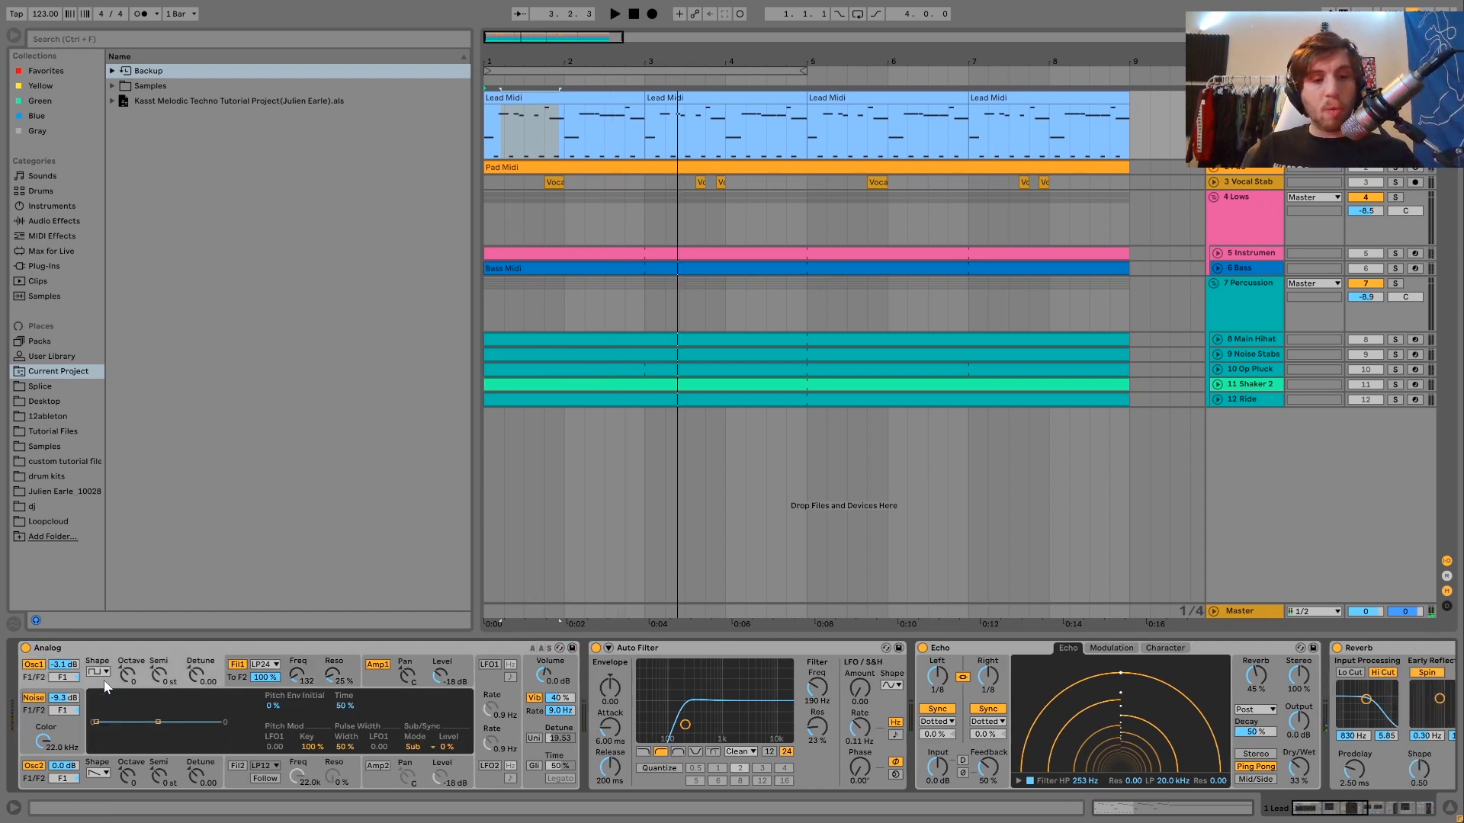
click(245, 679)
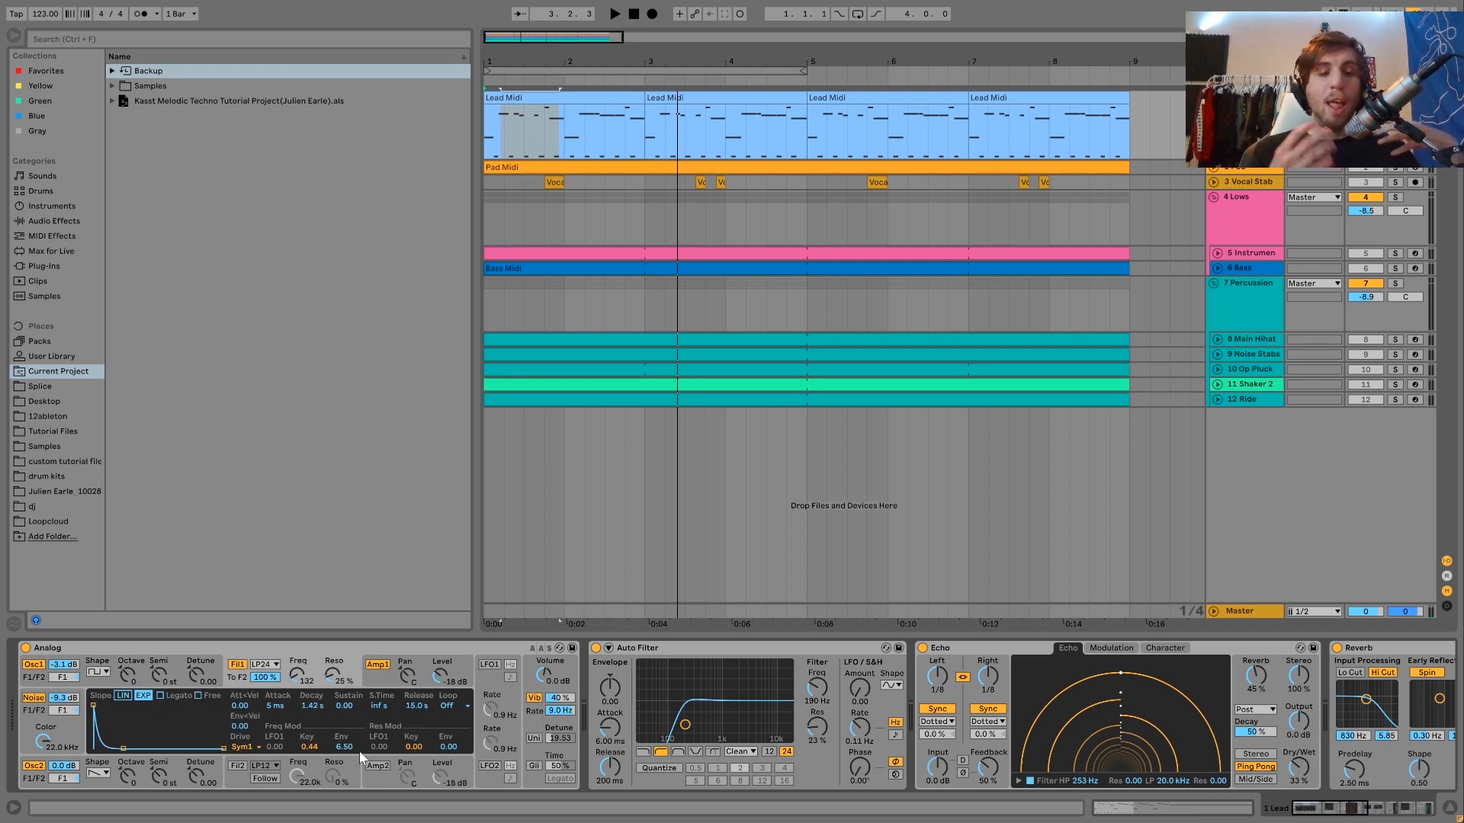
click(377, 667)
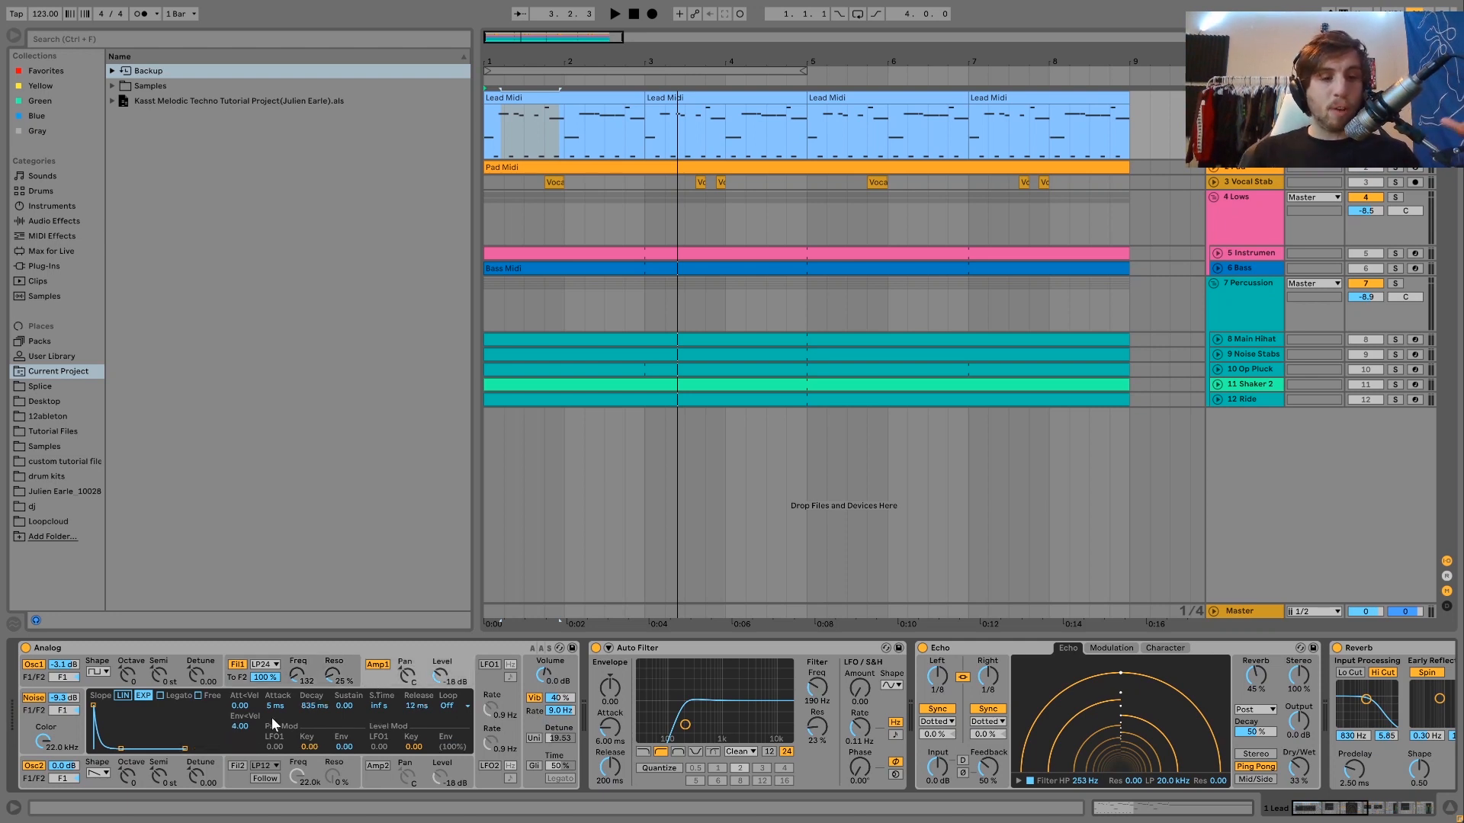
scroll(548, 726, right, 5)
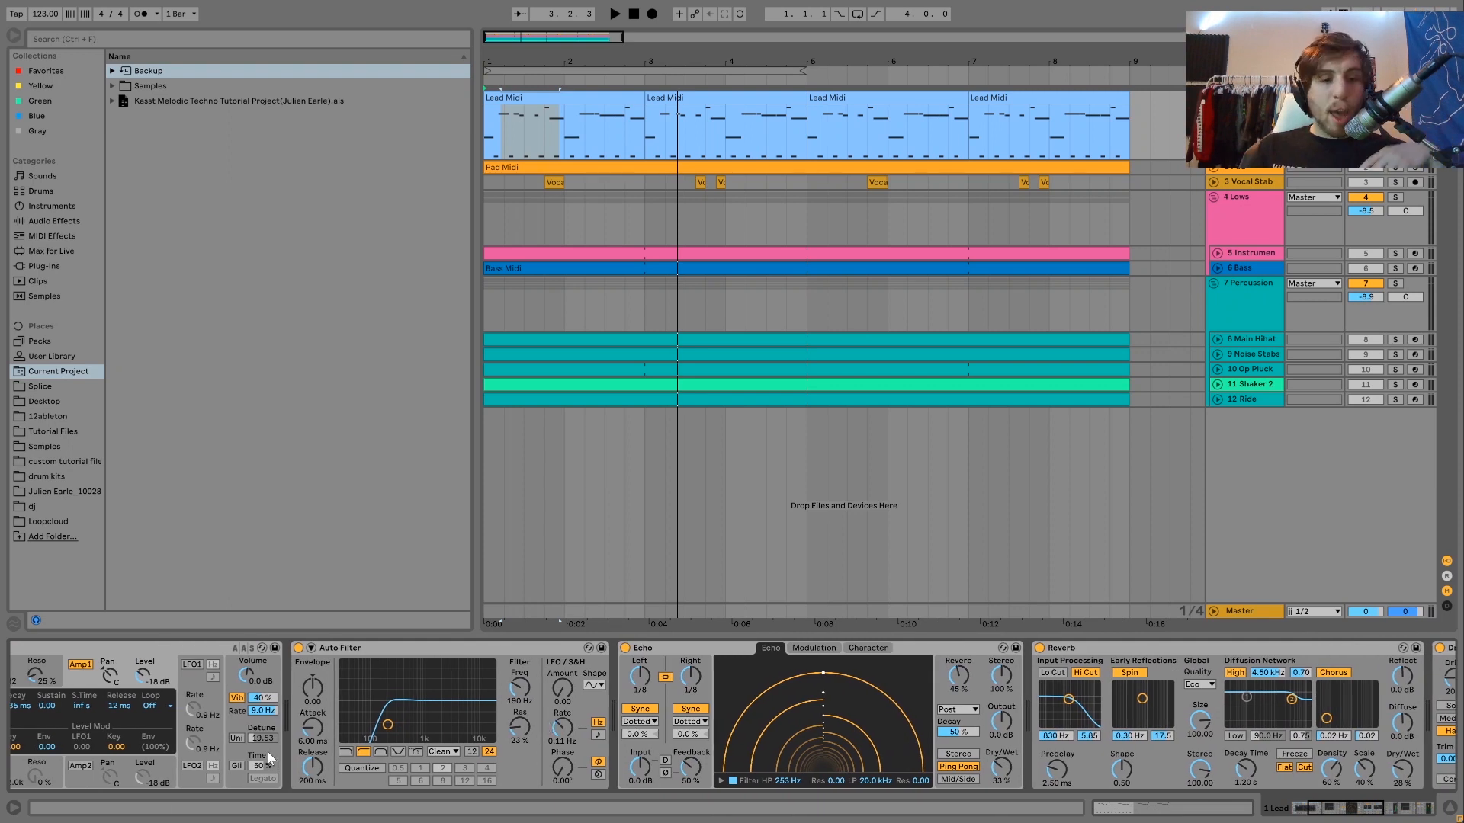
scroll(421, 692, left, 5)
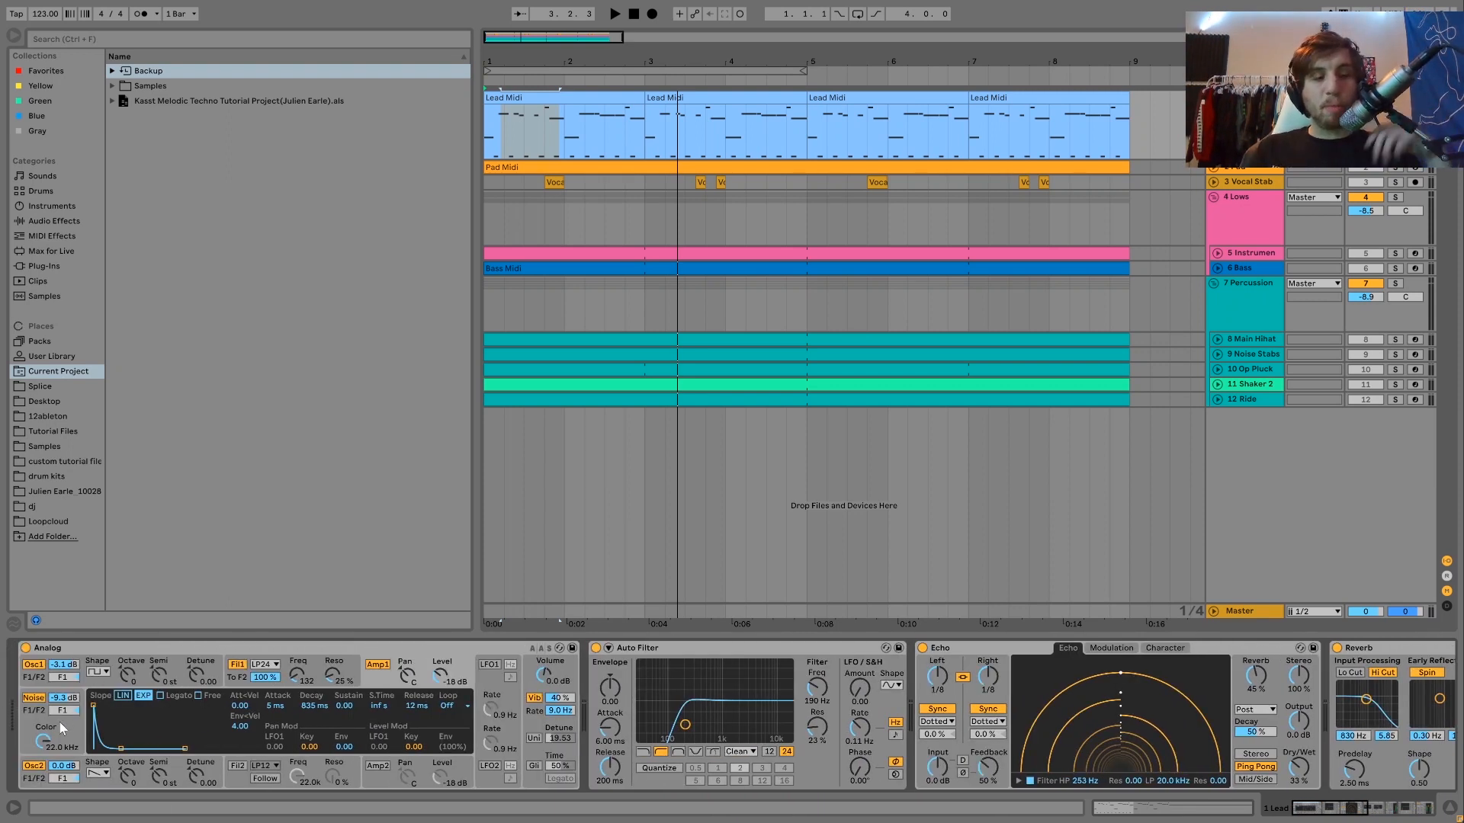
Step: Compare the lead's sound with the first Auto Filter bypassed, and switch that filter back on
key(space)
key(space)
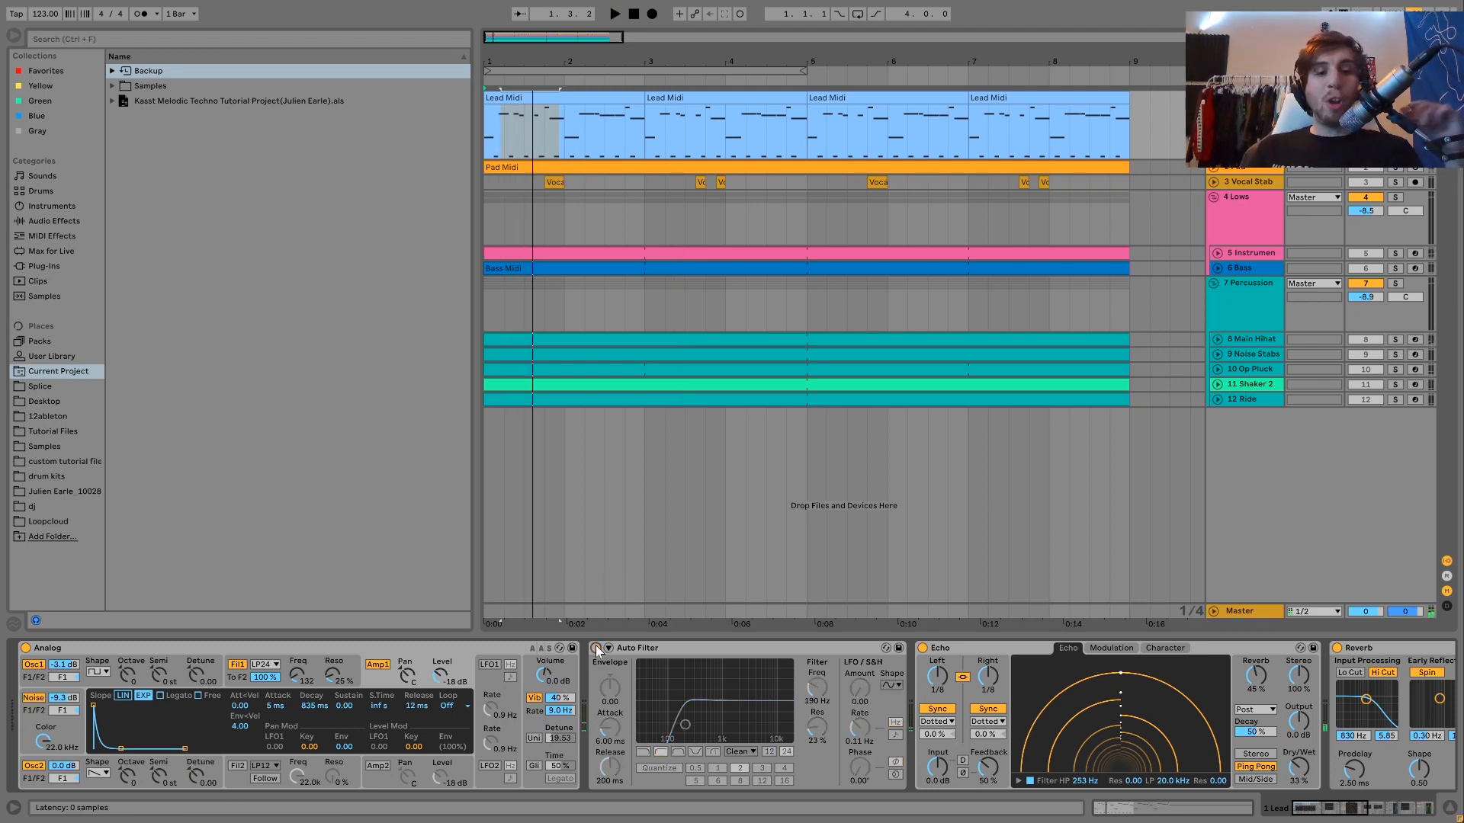
scroll(596, 645, right, 15)
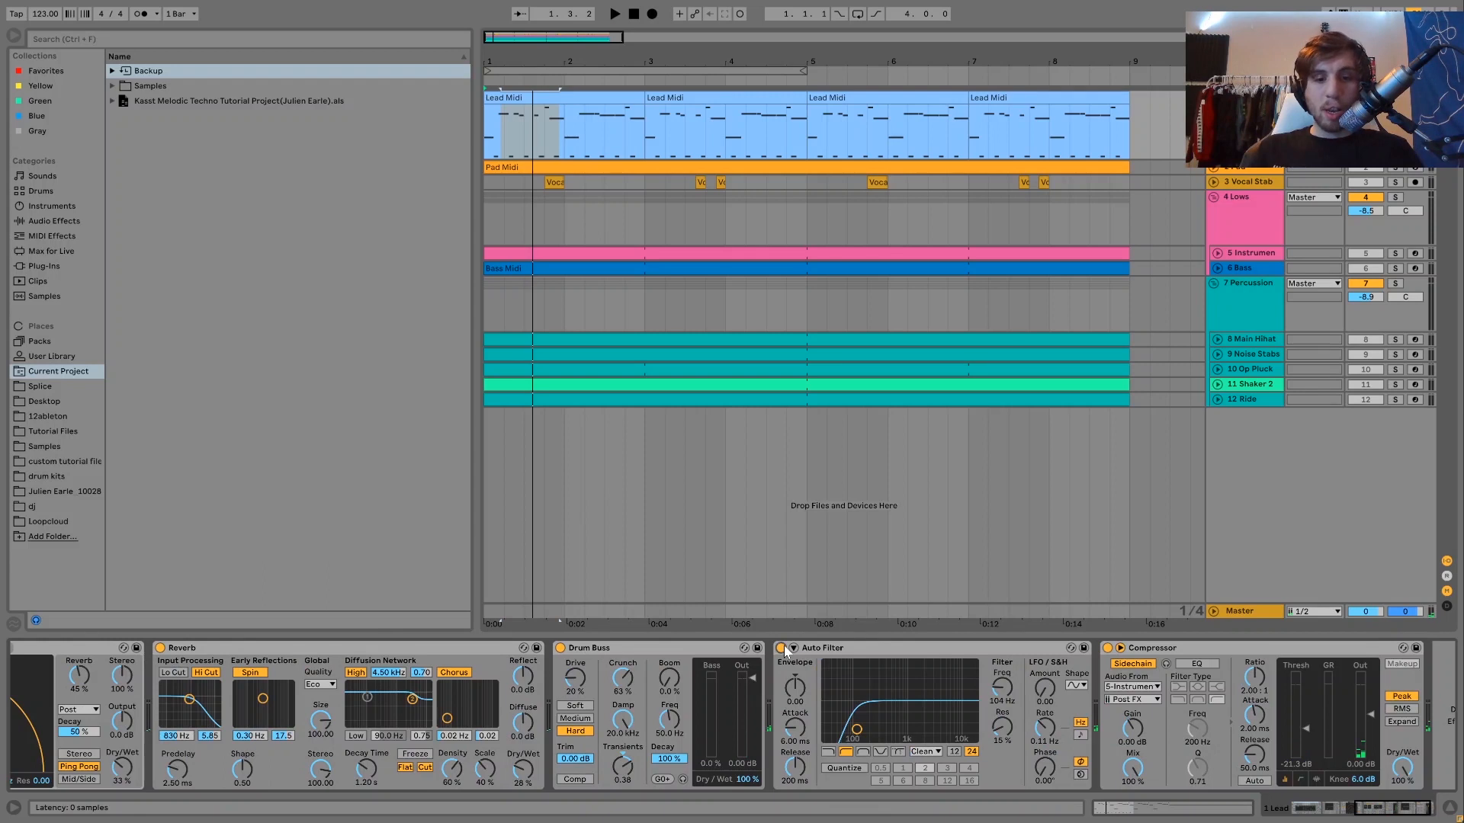
key(space)
scroll(785, 650, left, 8)
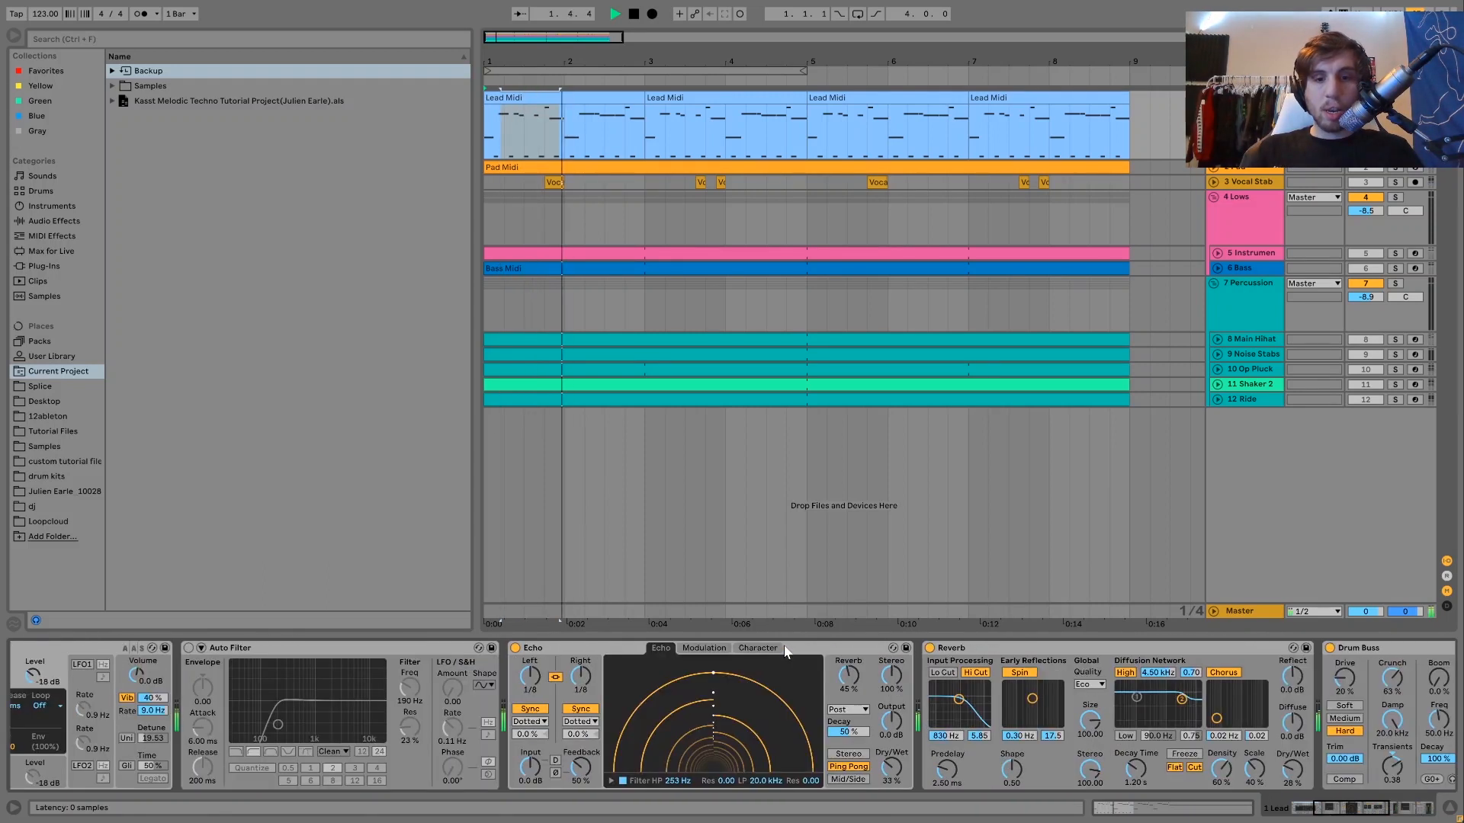
scroll(784, 649, left, 5)
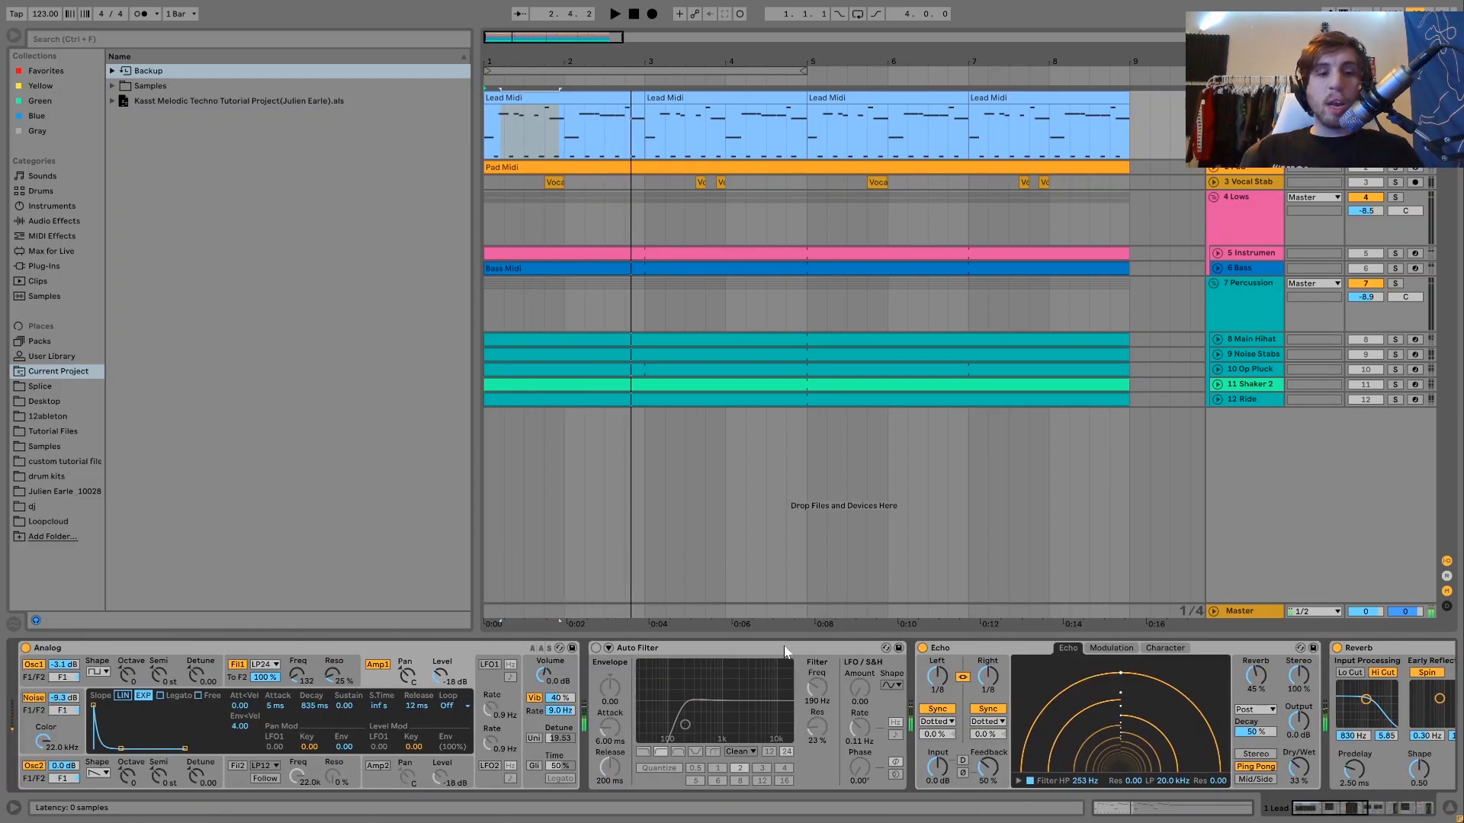
click(596, 648)
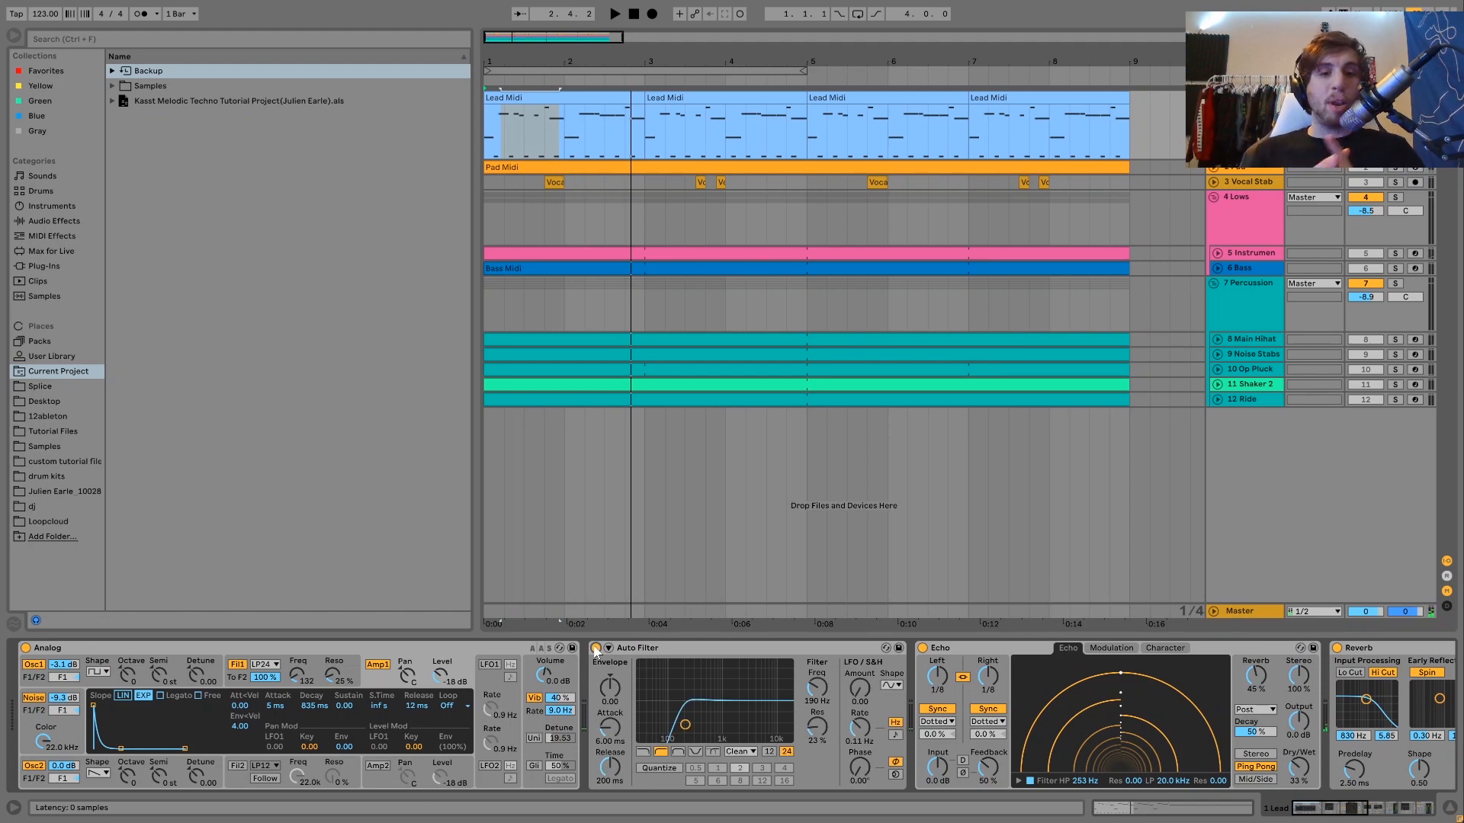
Step: Set the first Auto Filter's cutoff to 138 Hz and resonance to 21% during lead playback
key(space)
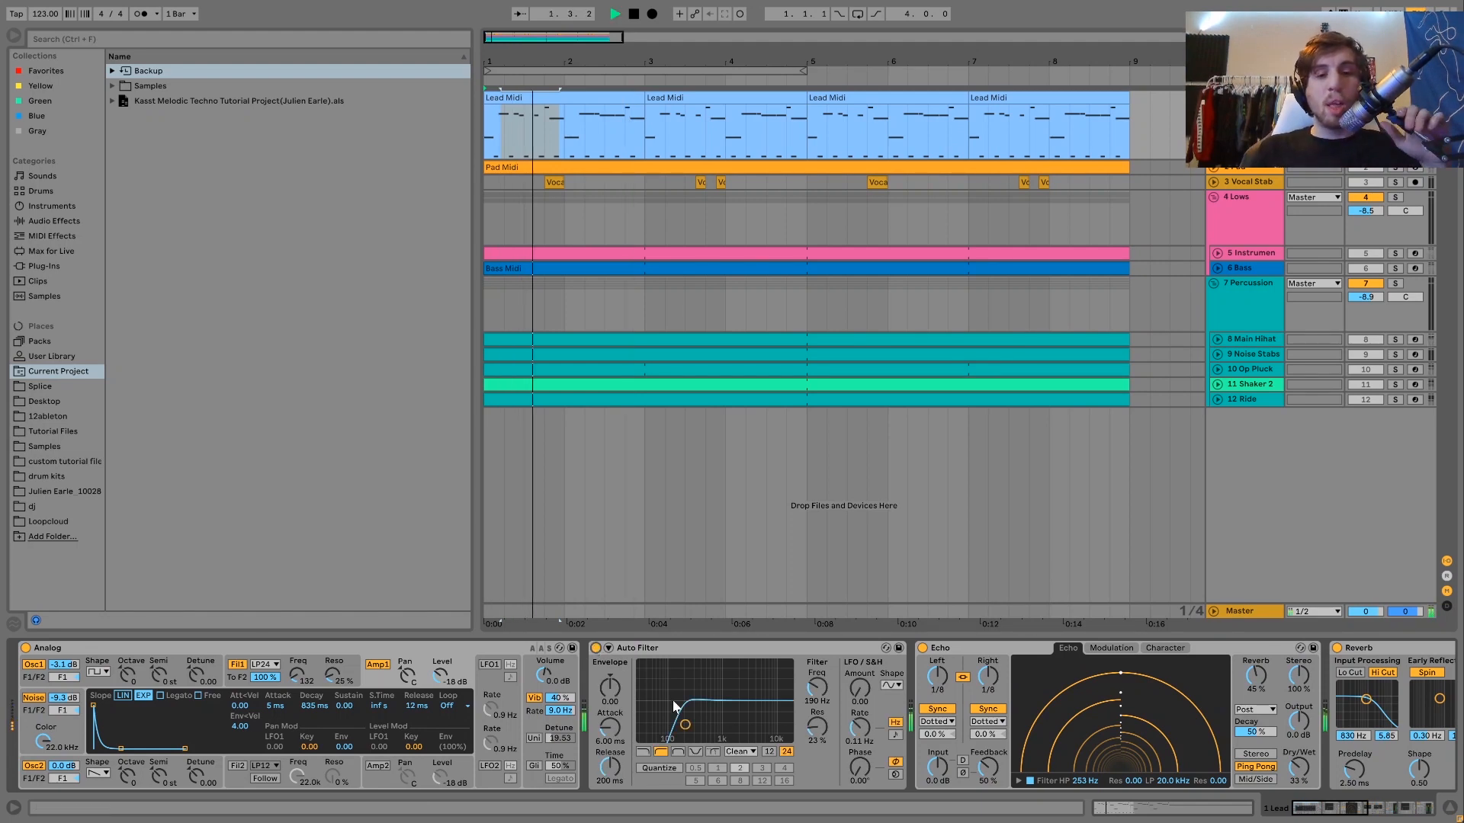
drag(683, 725, 679, 729)
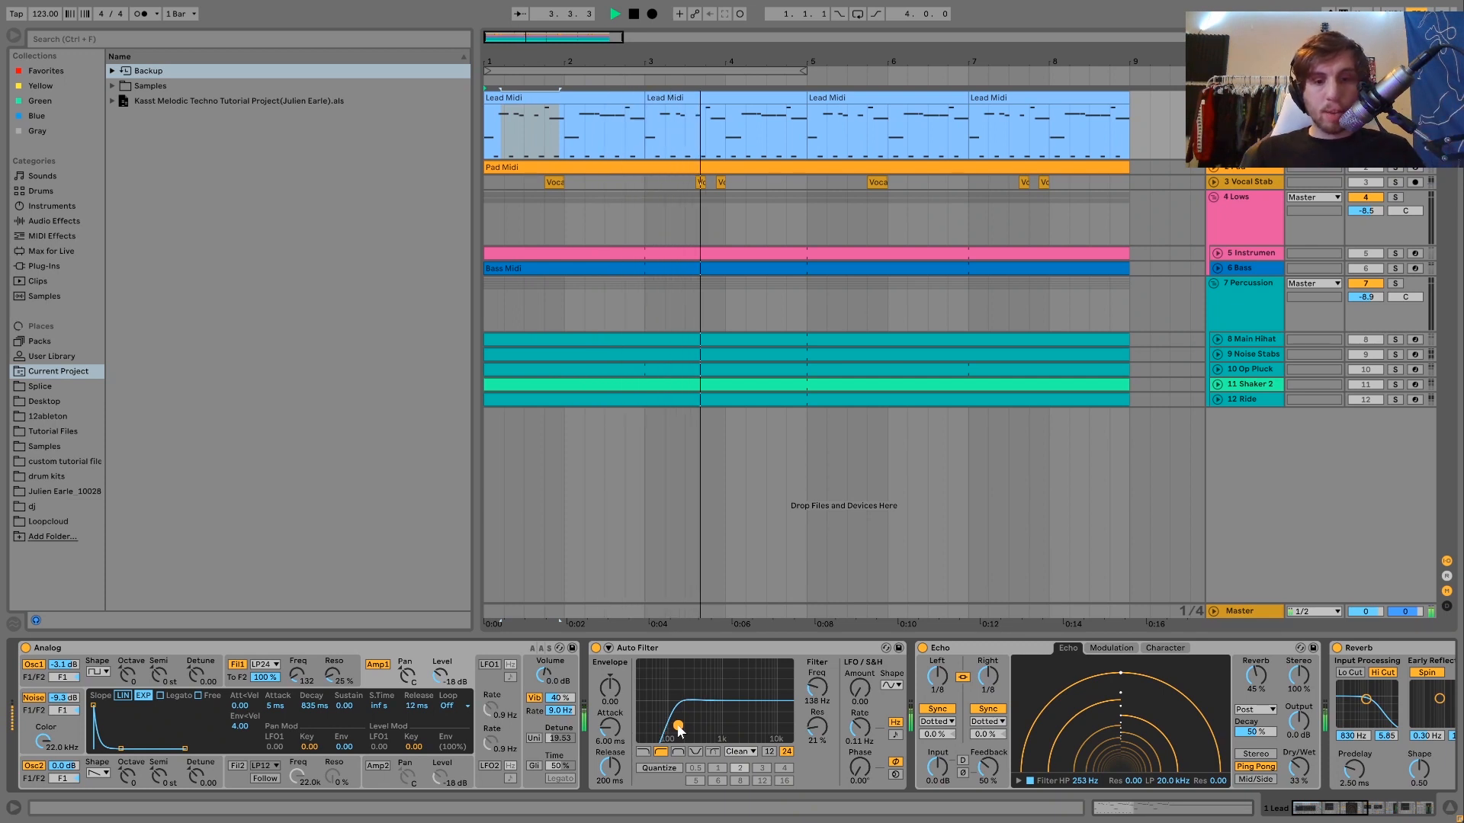
key(space)
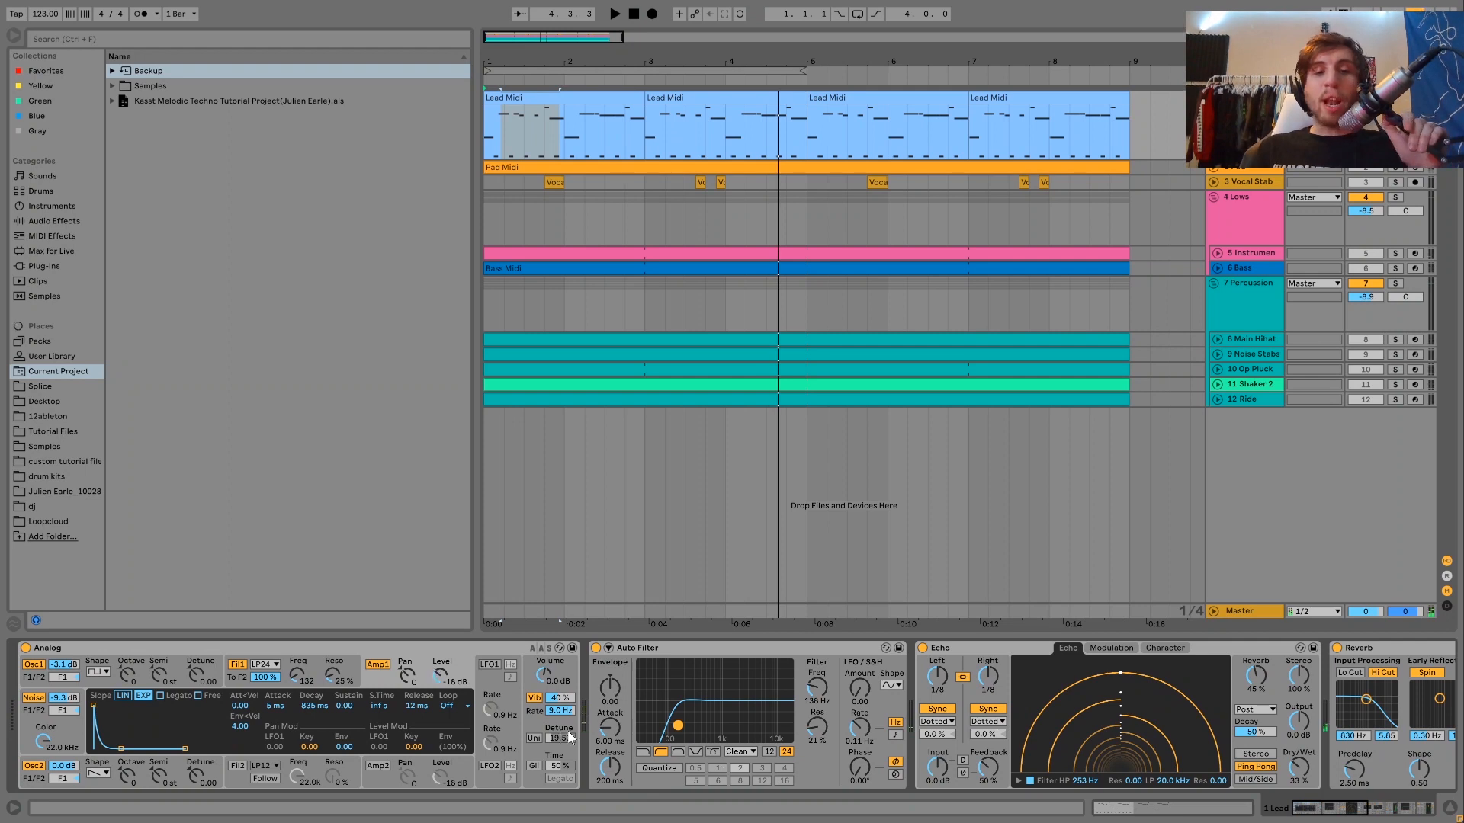
Step: Examine the Echo and Reverb settings in the Lead track's device chain and play the lead through them
scroll(560, 730, right, 15)
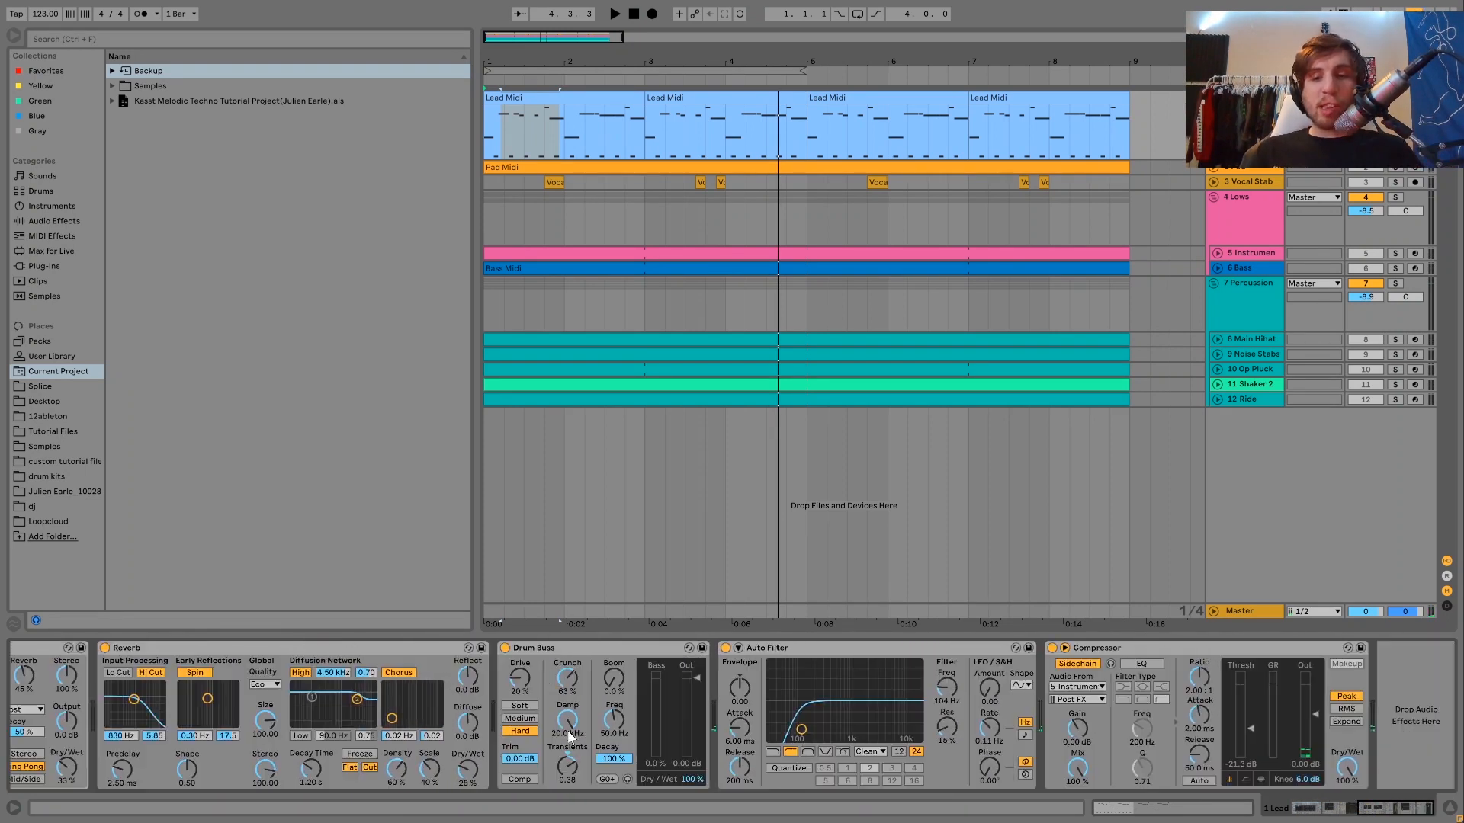
scroll(948, 742, left, 15)
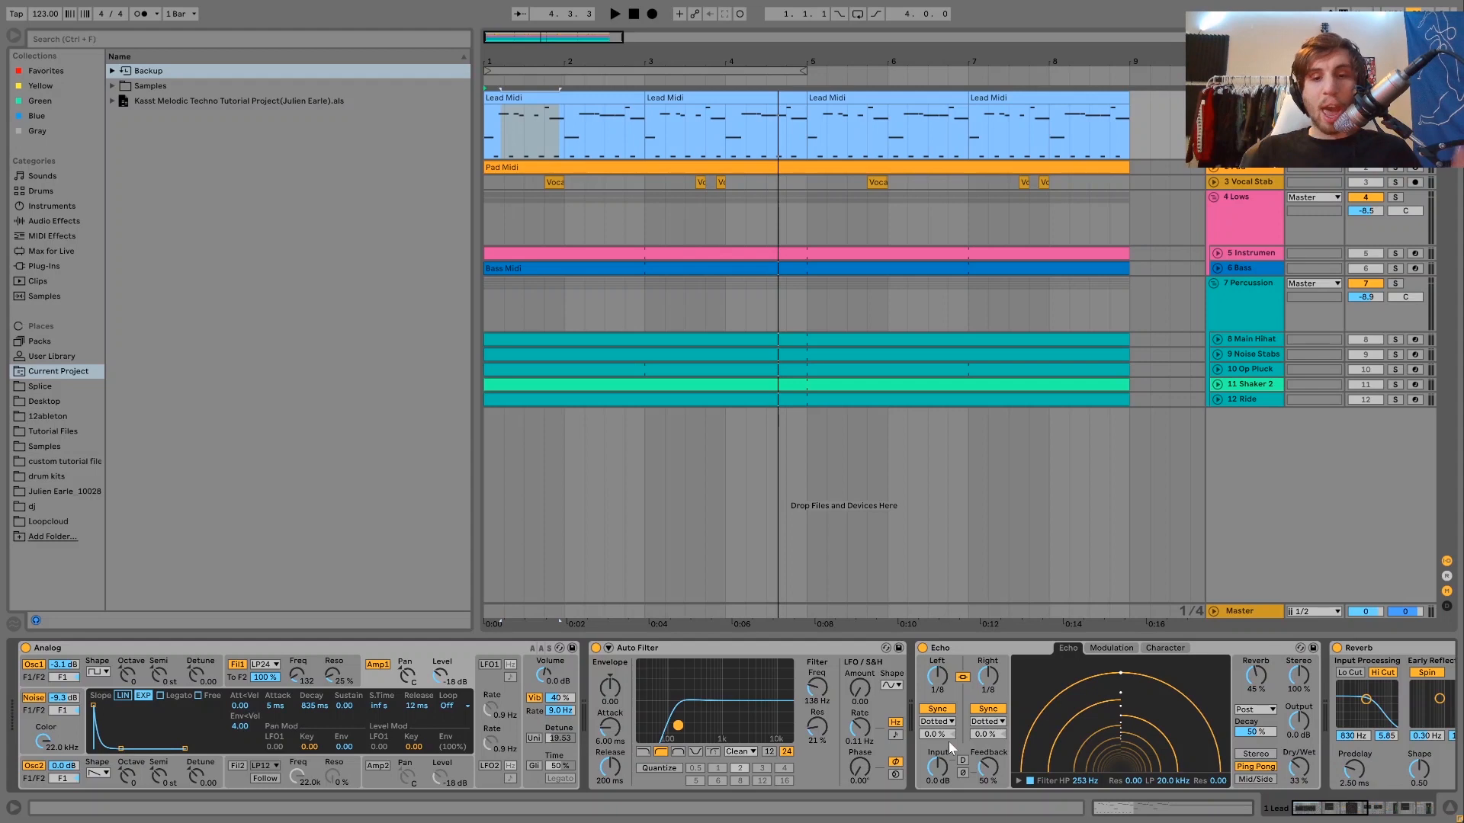
scroll(949, 743, right, 15)
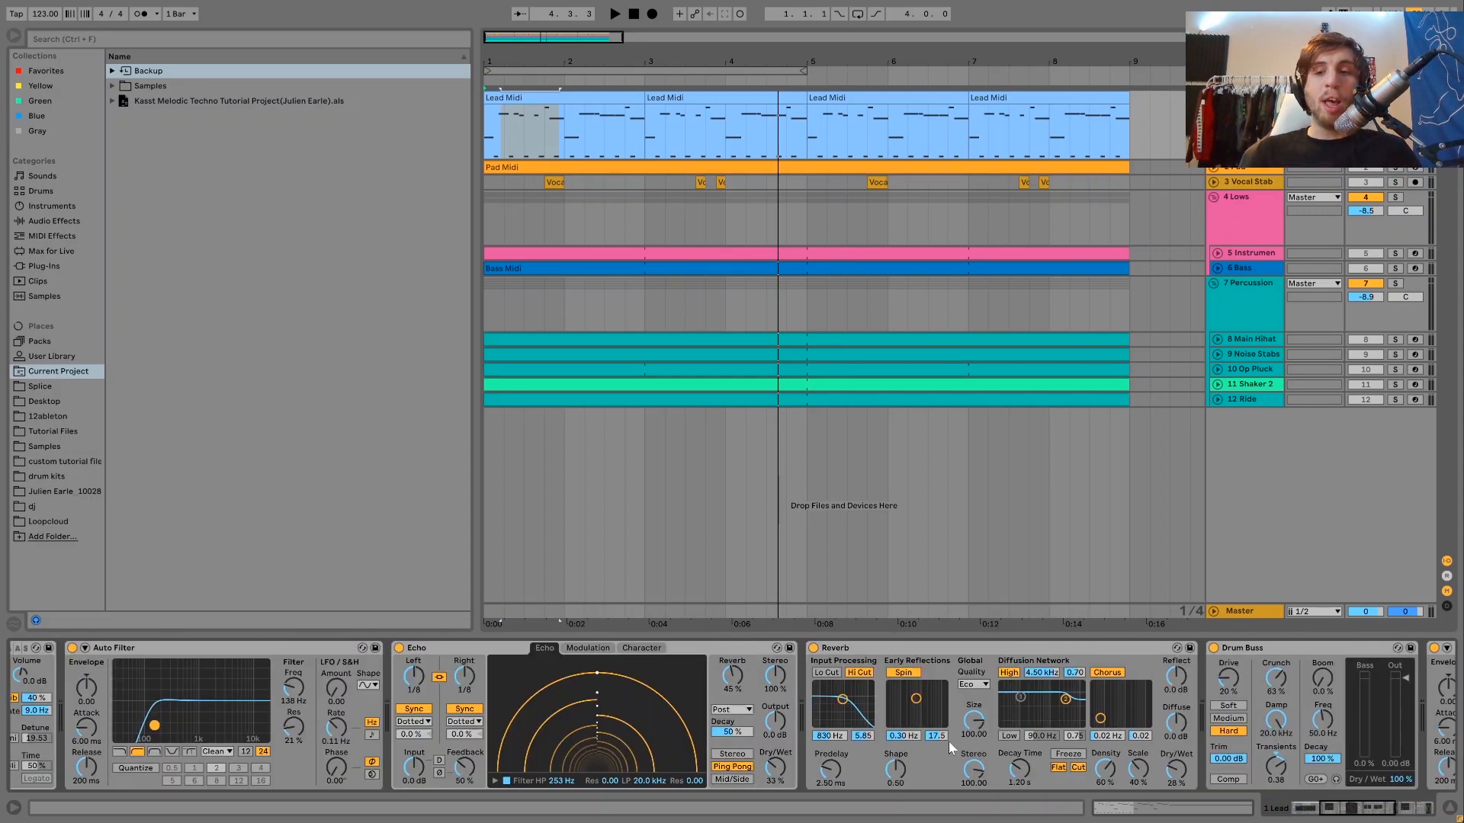
scroll(950, 746, left, 3)
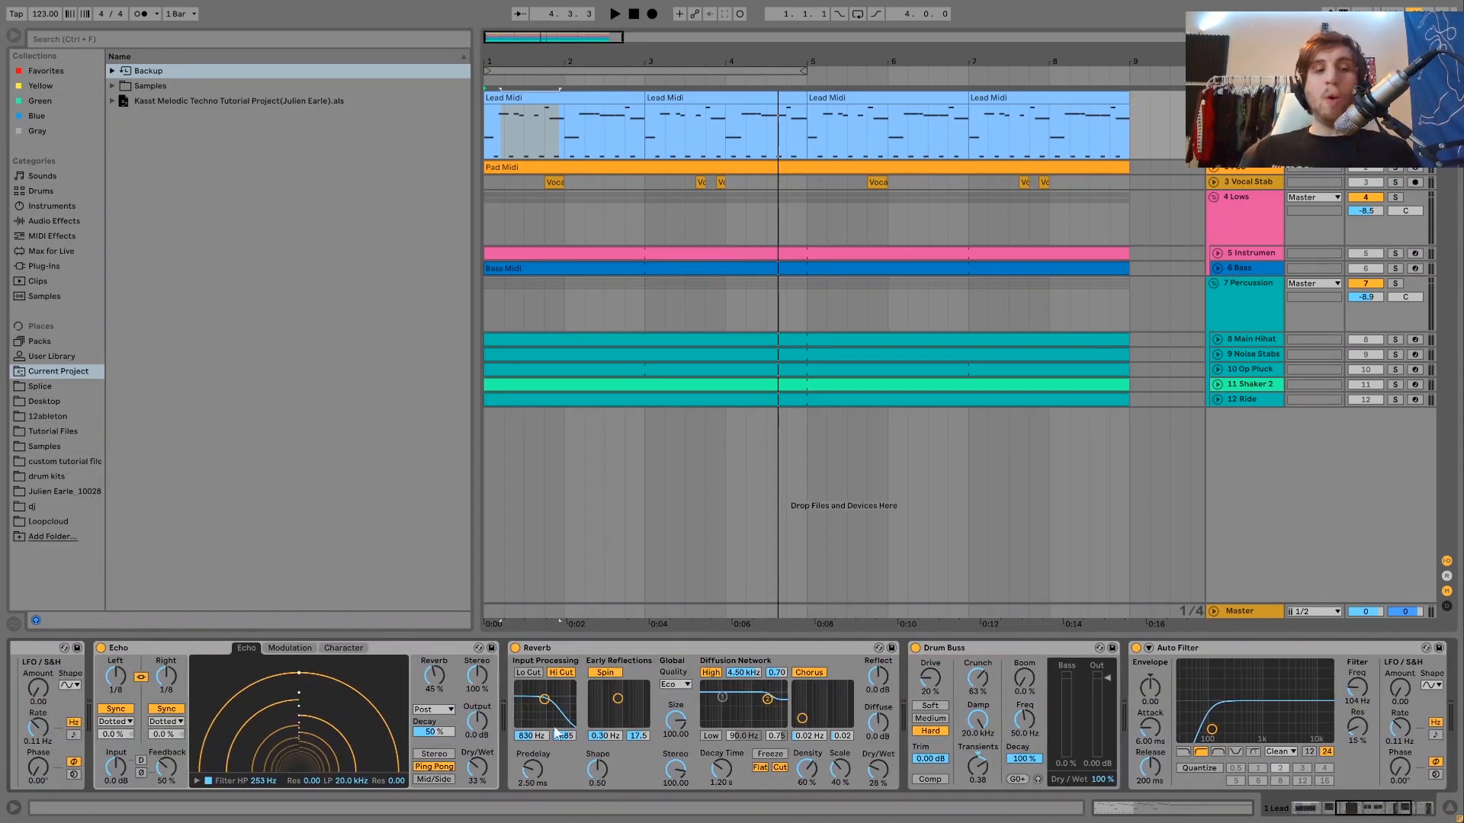
scroll(1002, 691, left, 15)
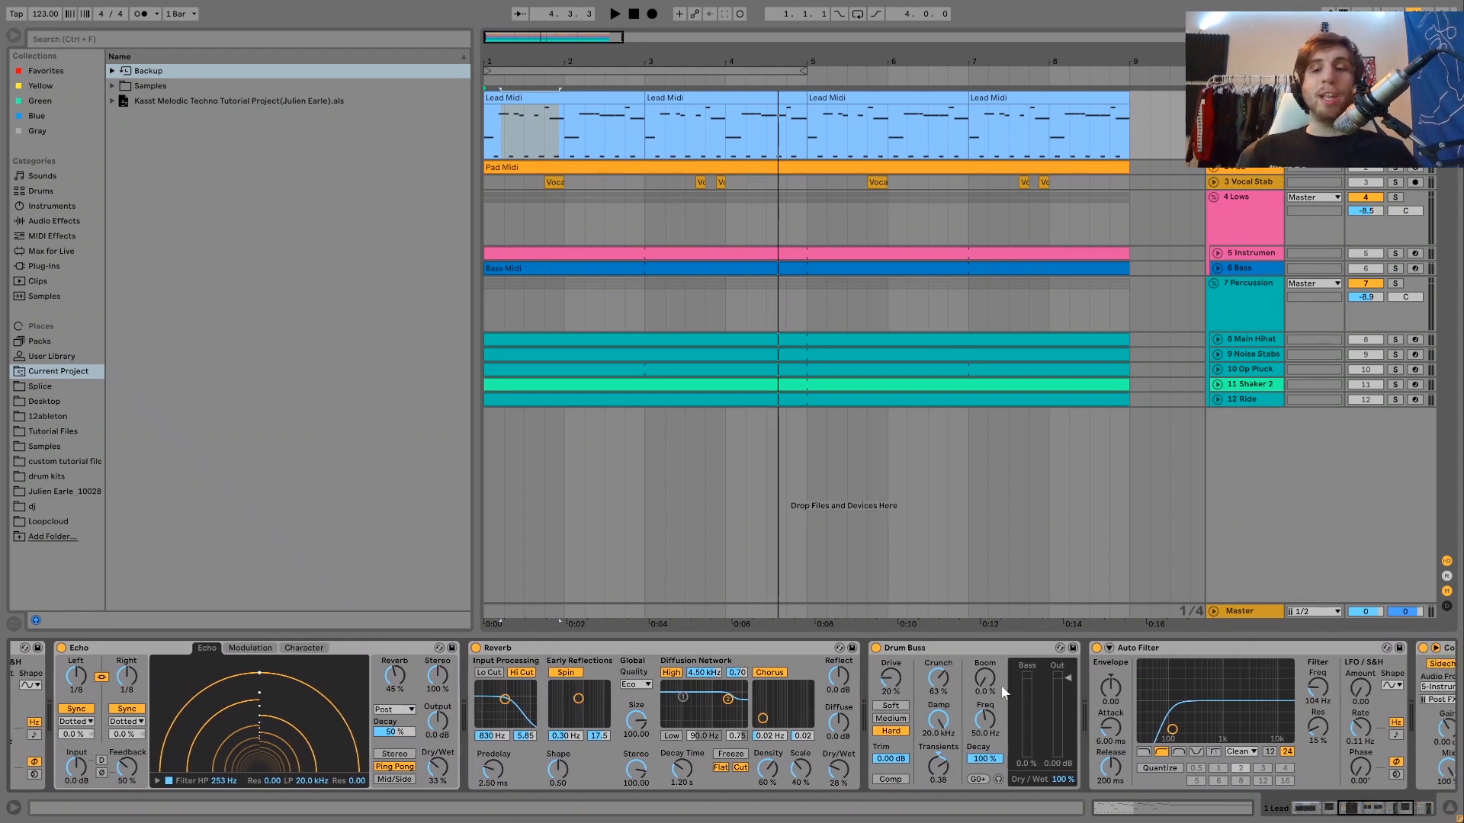
scroll(692, 734, right, 13)
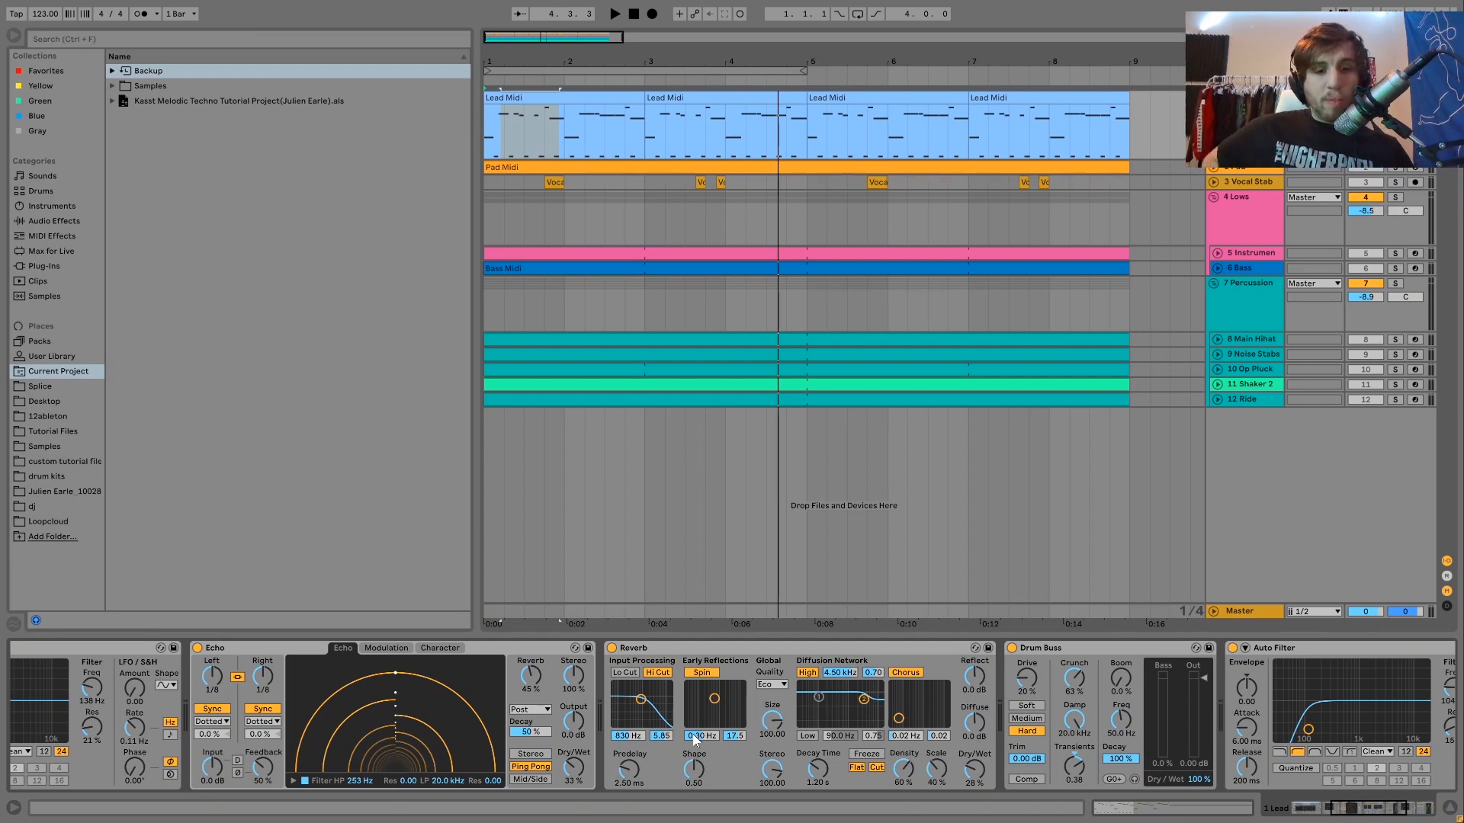
key(space)
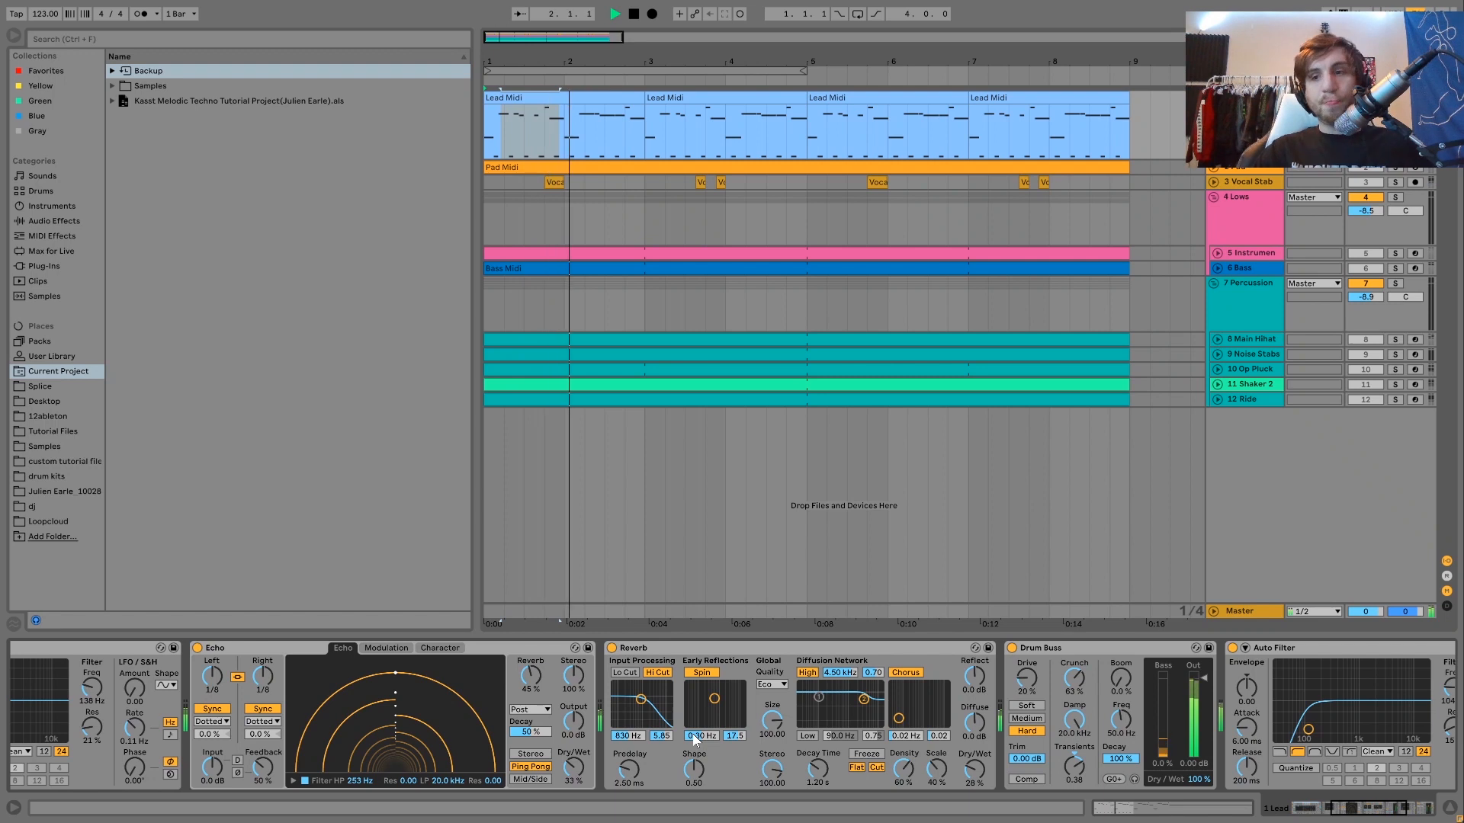
key(space)
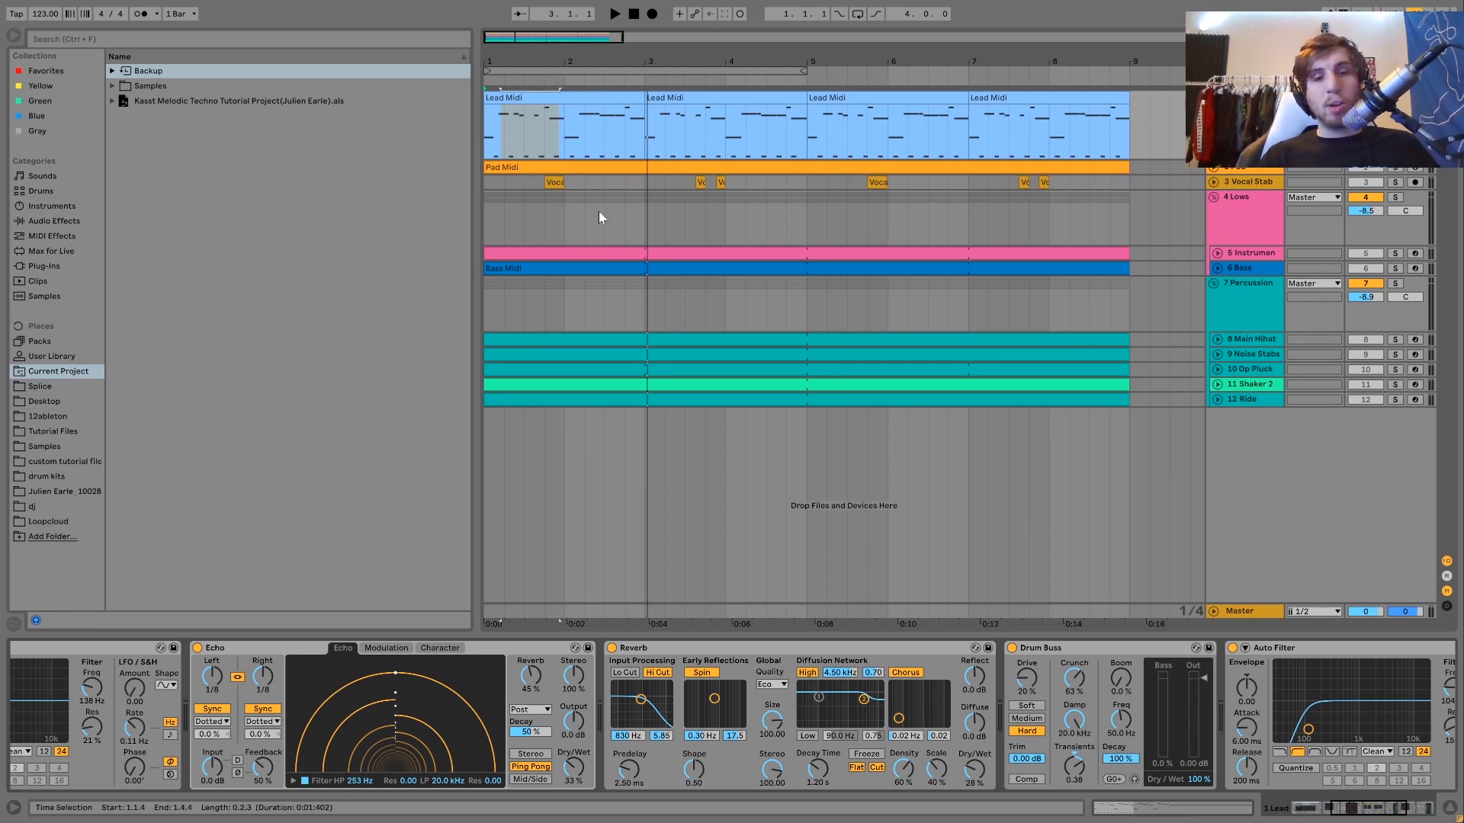
Step: Compare the lead's sound with Drum Buss bypassed during playback, and switch Drum Buss back on
scroll(835, 767, right, 6)
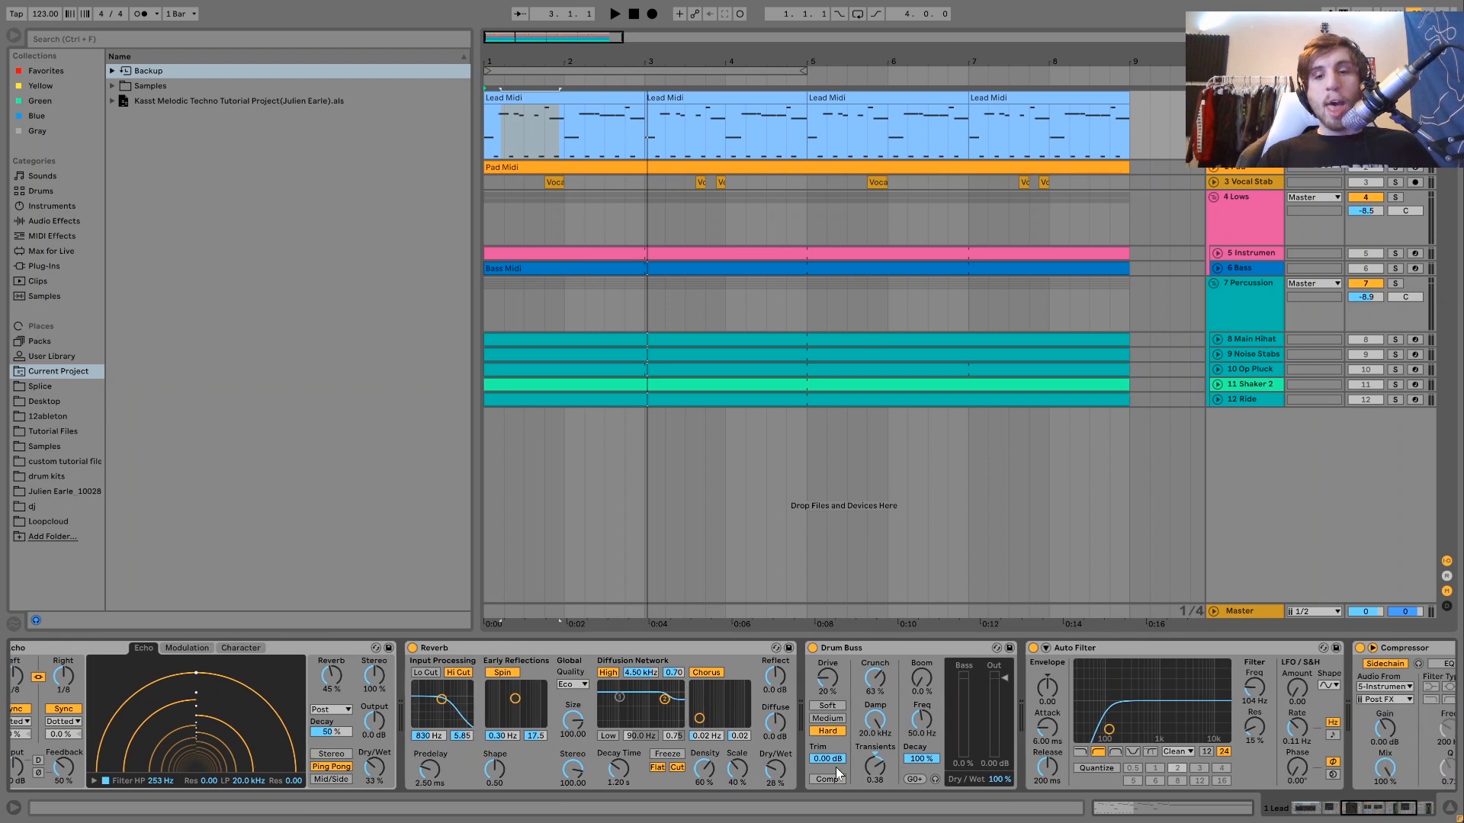
scroll(936, 706, right, 4)
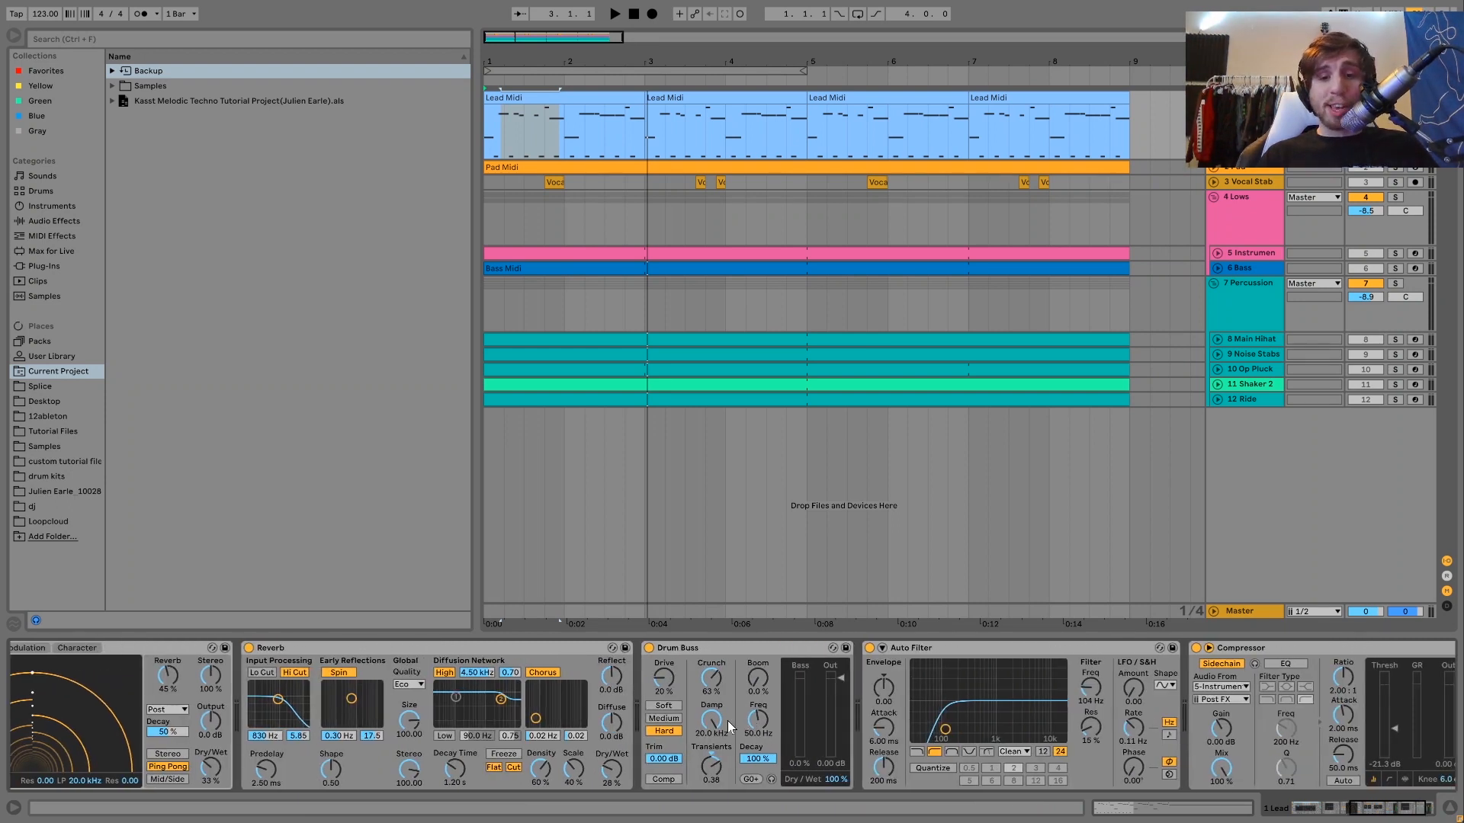
key(space)
click(600, 648)
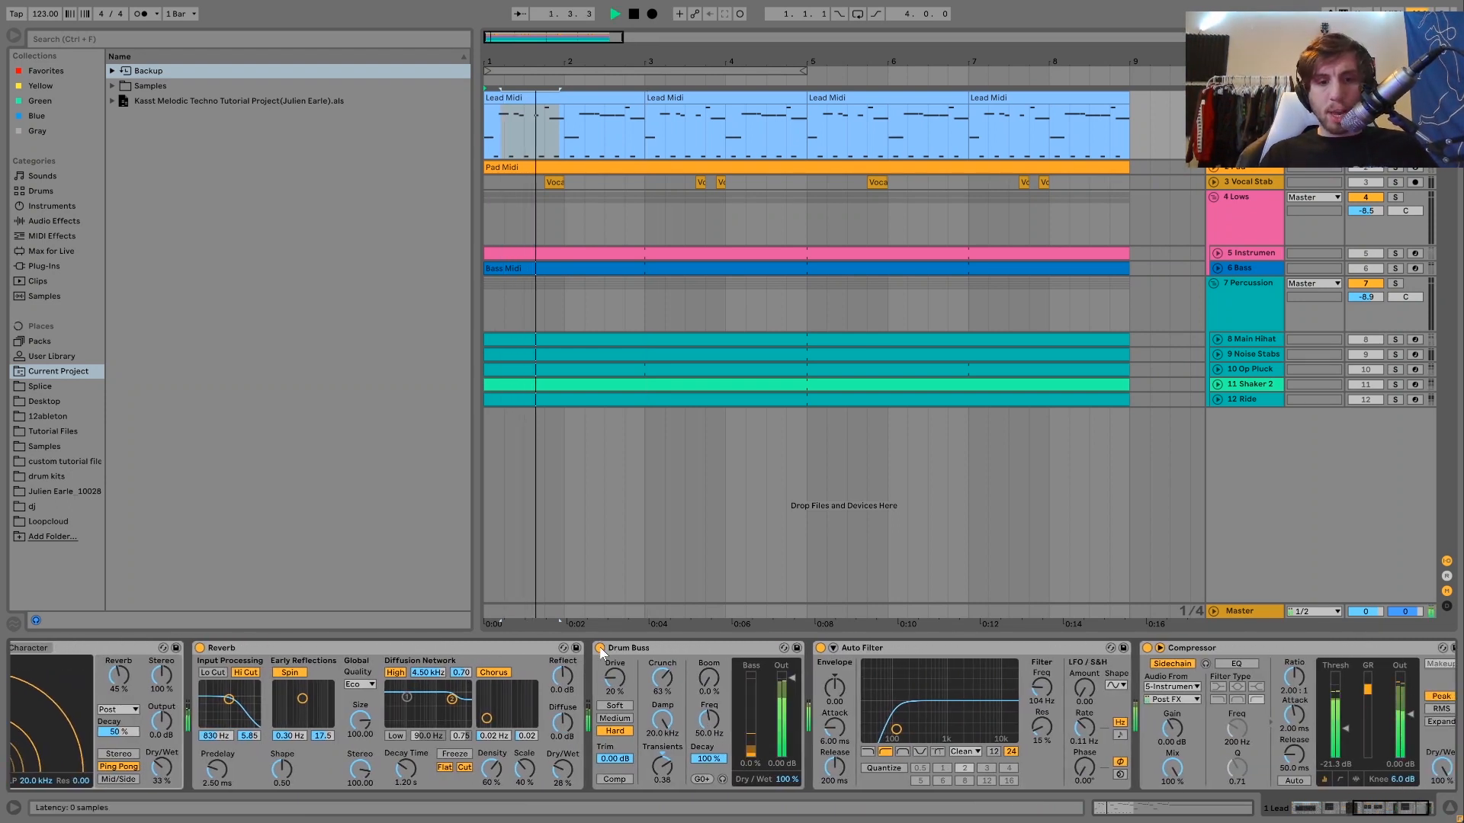
click(600, 648)
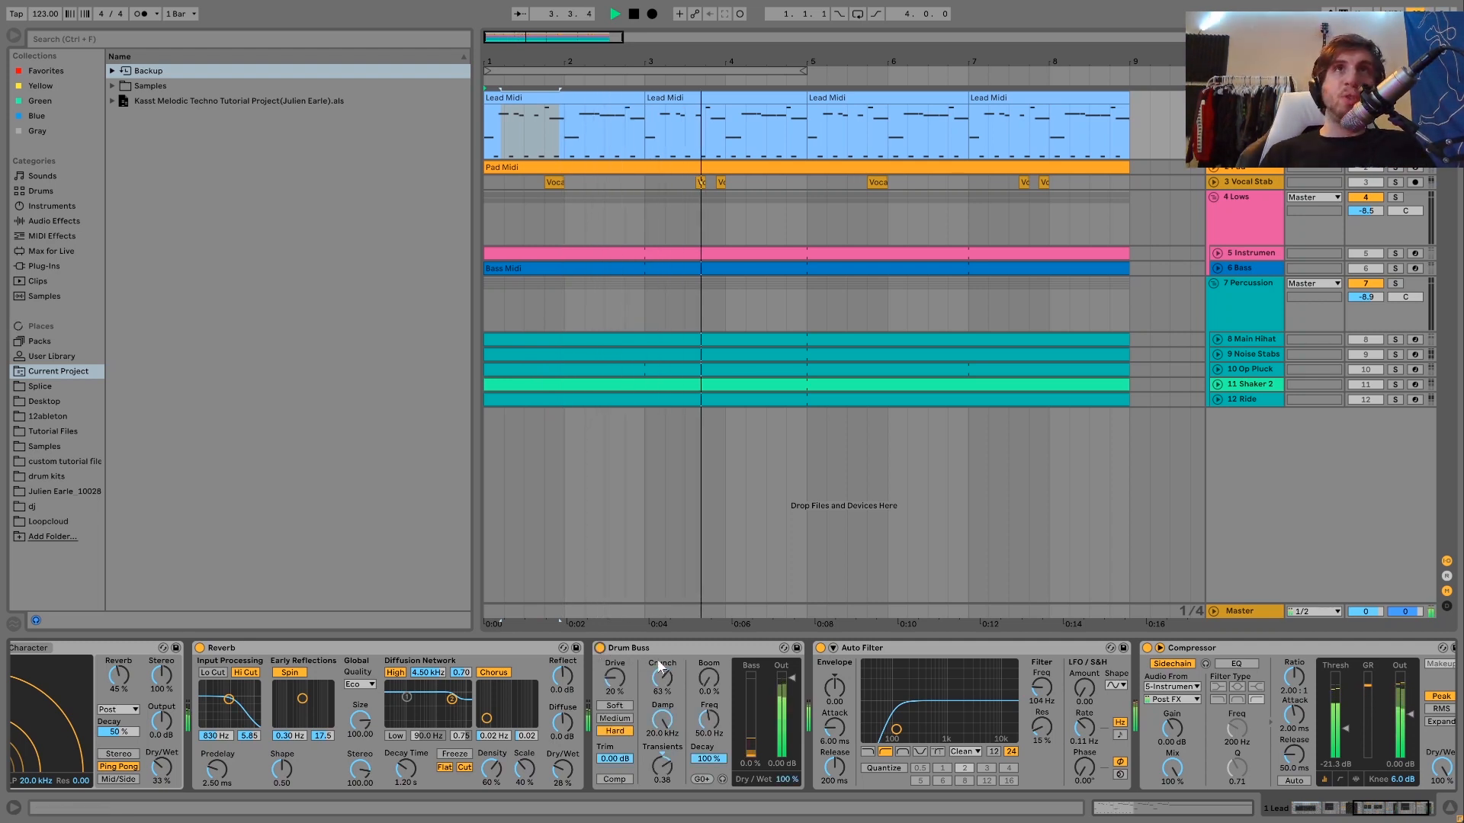
Step: Examine the second Auto Filter and the sidechained Compressor at the end of the Lead track's chain
scroll(934, 674, down, 2)
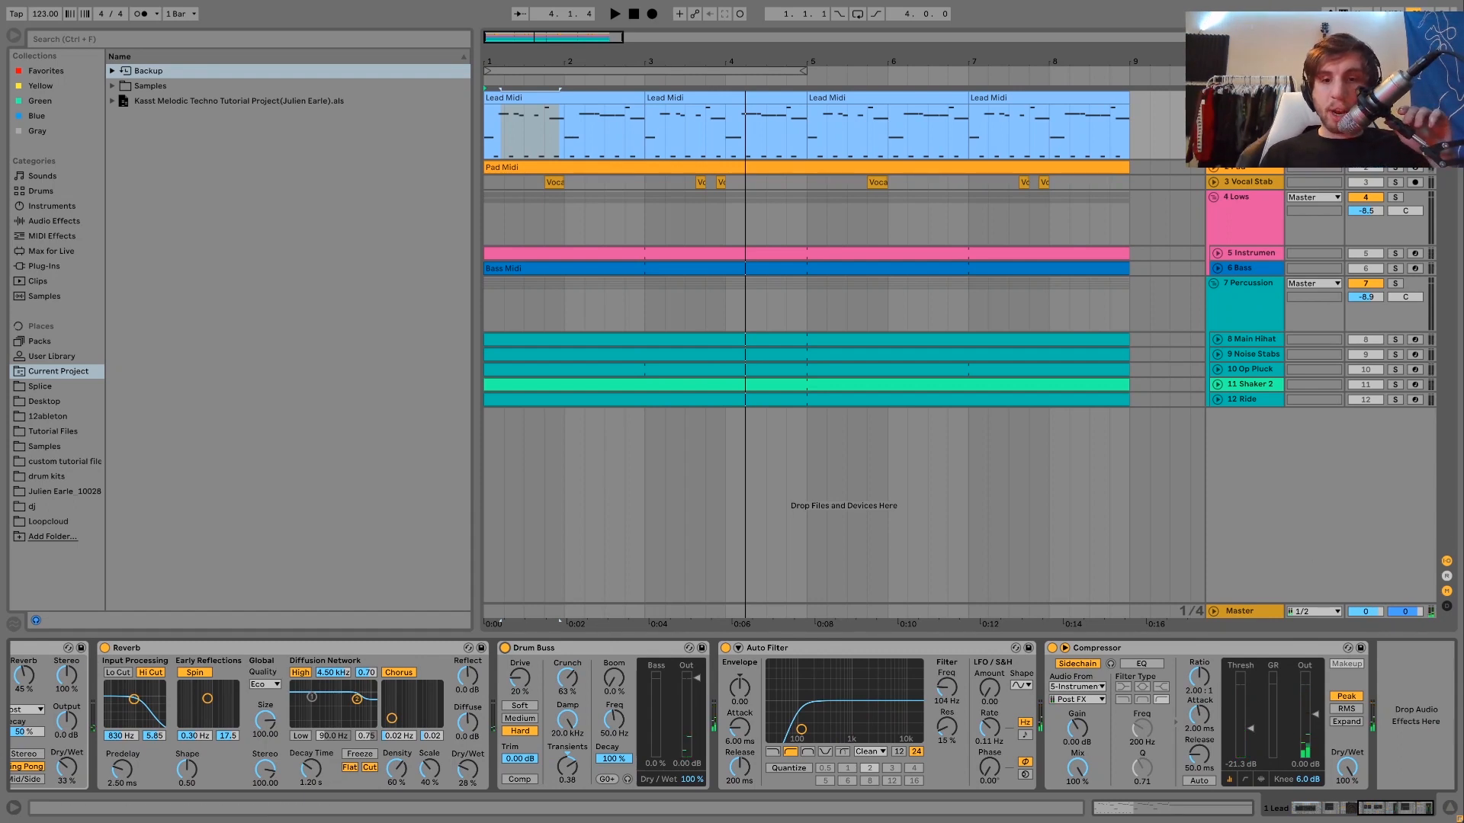
scroll(884, 747, up, 2)
scroll(885, 747, down, 2)
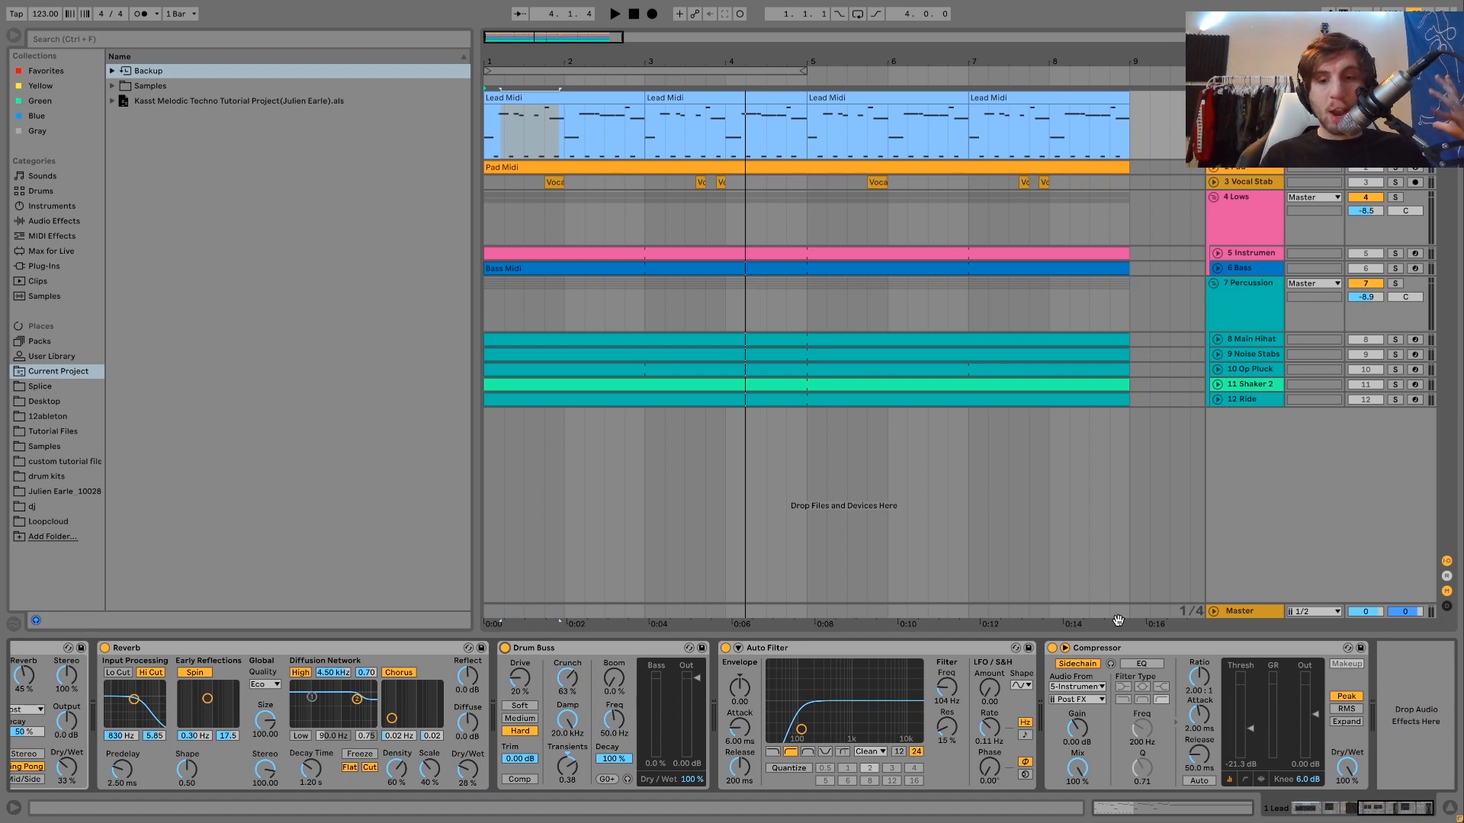
click(1103, 647)
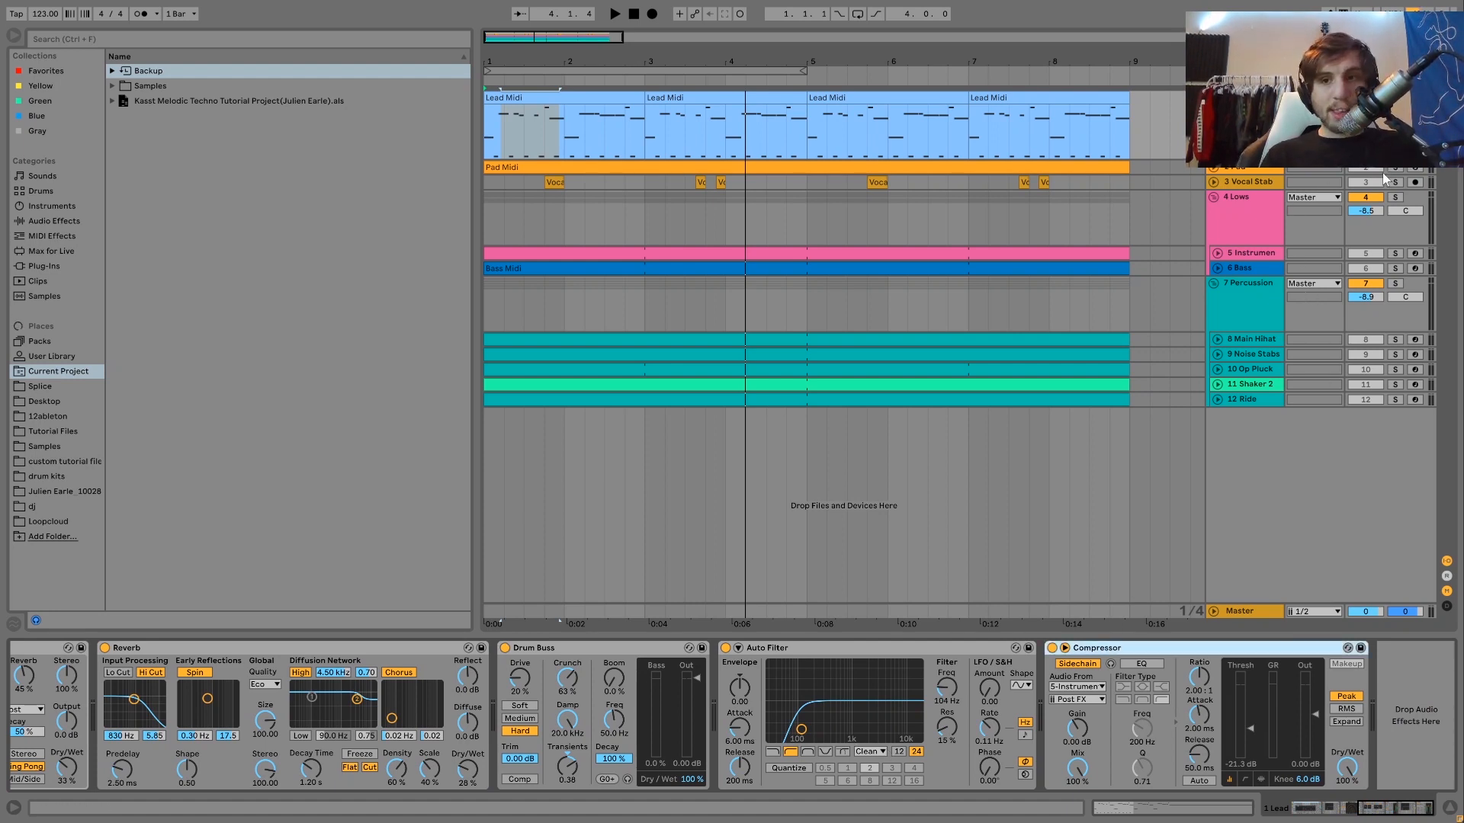
Step: Unfold the Pad track, open the Pad Midi clip's notes and select the highest note, F3
click(1220, 171)
key(space)
click(1219, 172)
click(1062, 167)
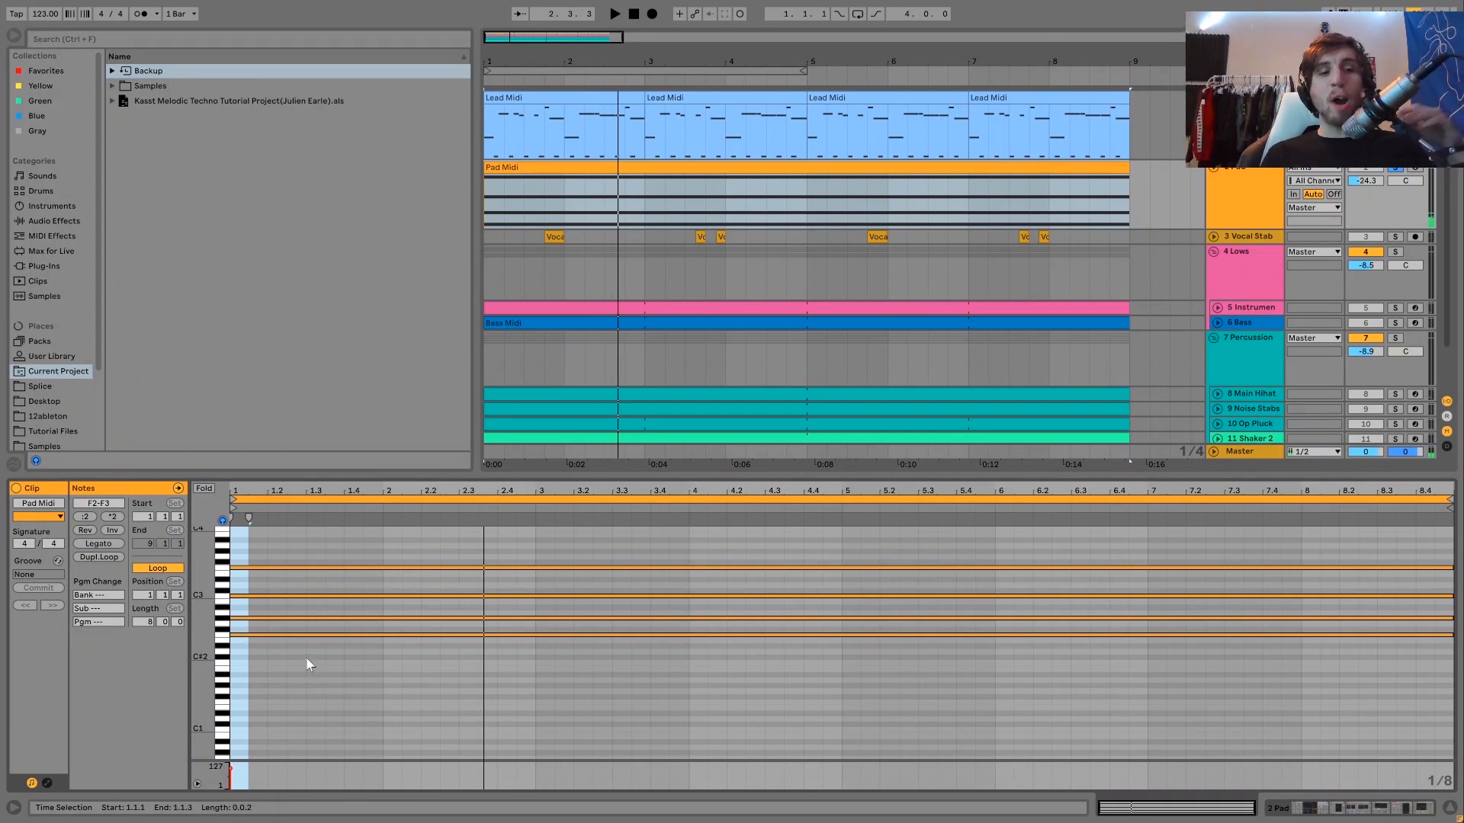
click(305, 582)
click(305, 568)
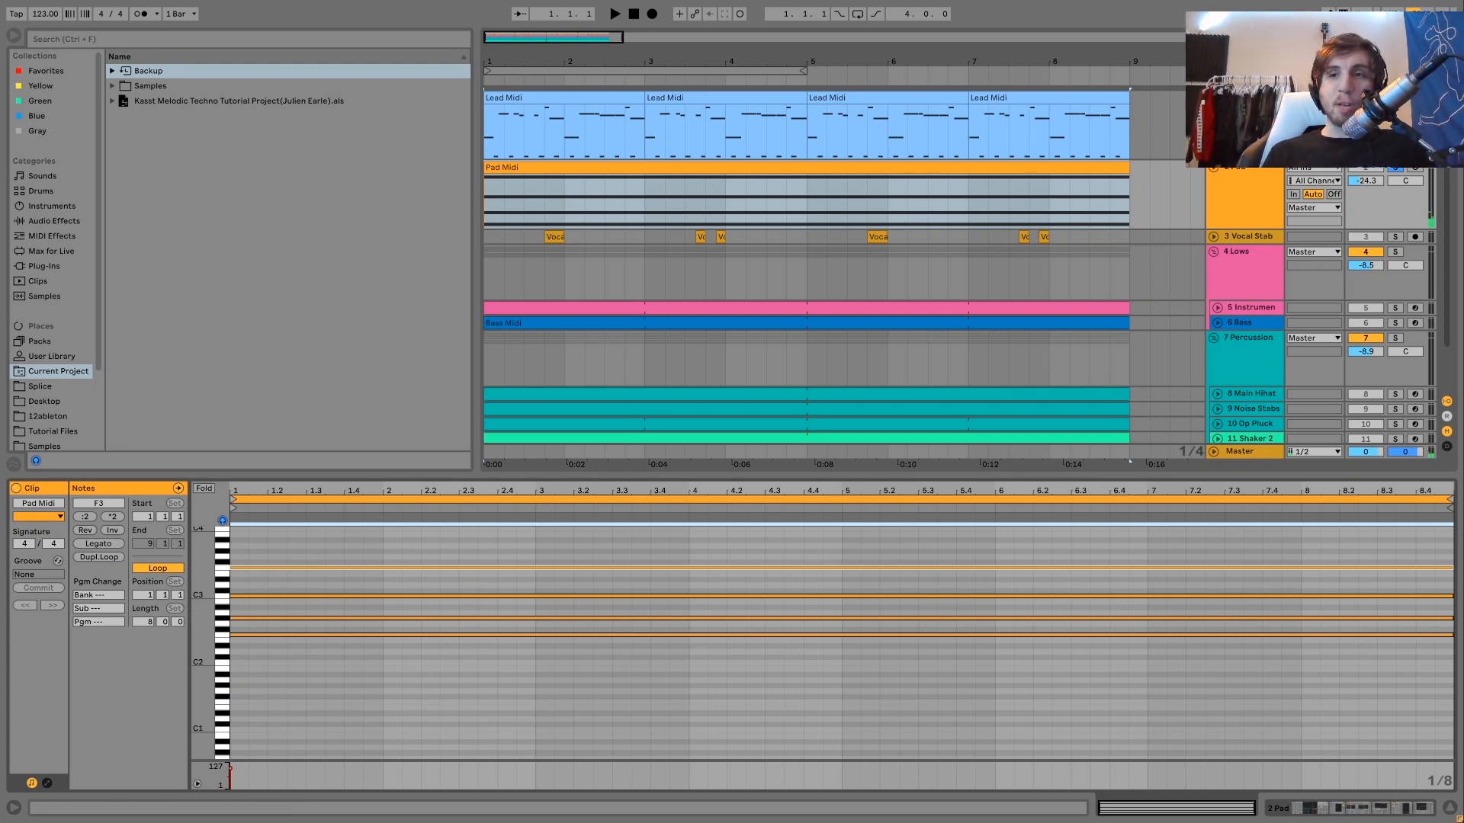
Step: Play the pad within the full mix and show the Pad track's device chain
key(space)
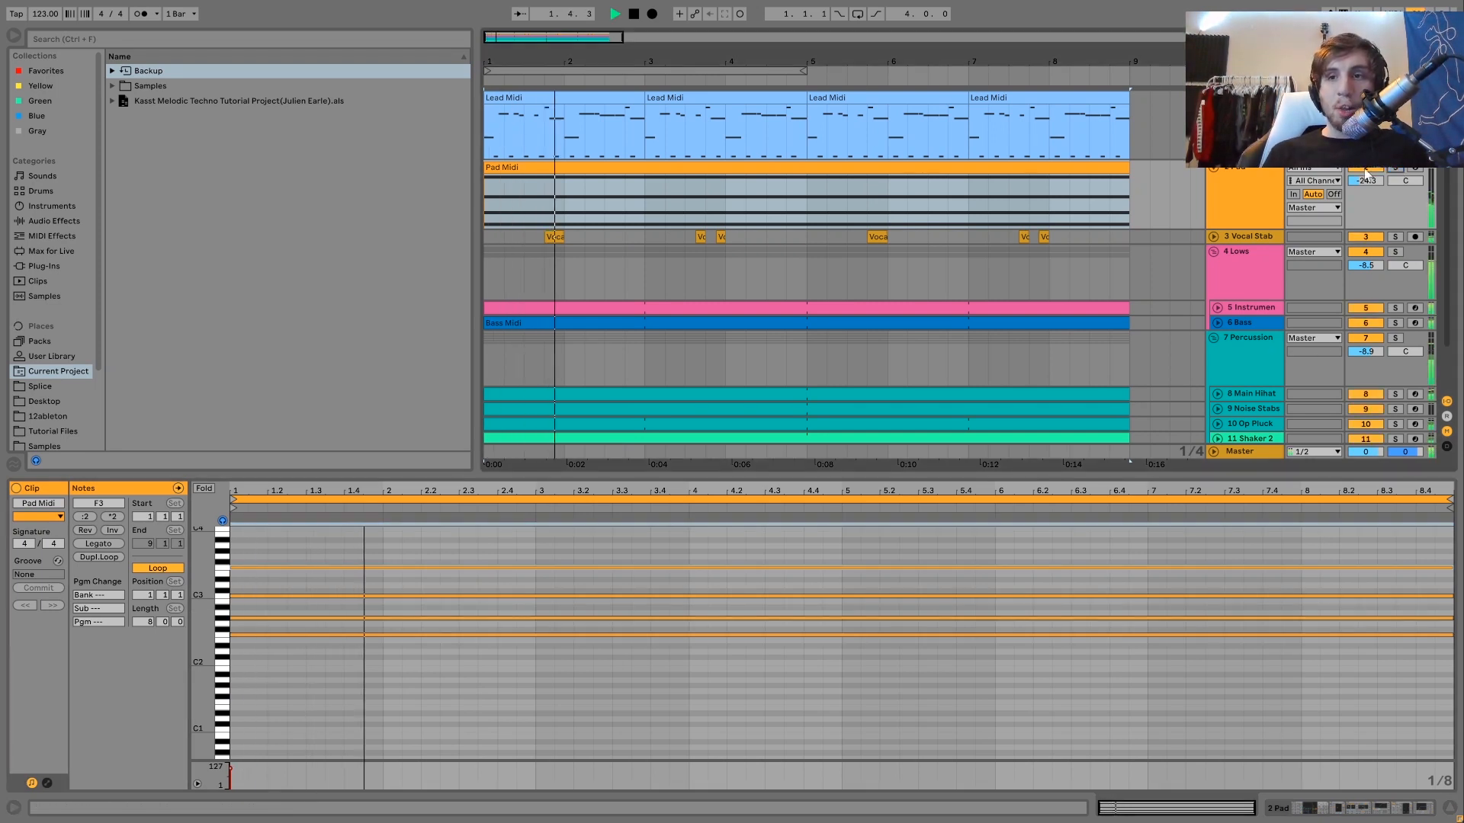
click(1261, 170)
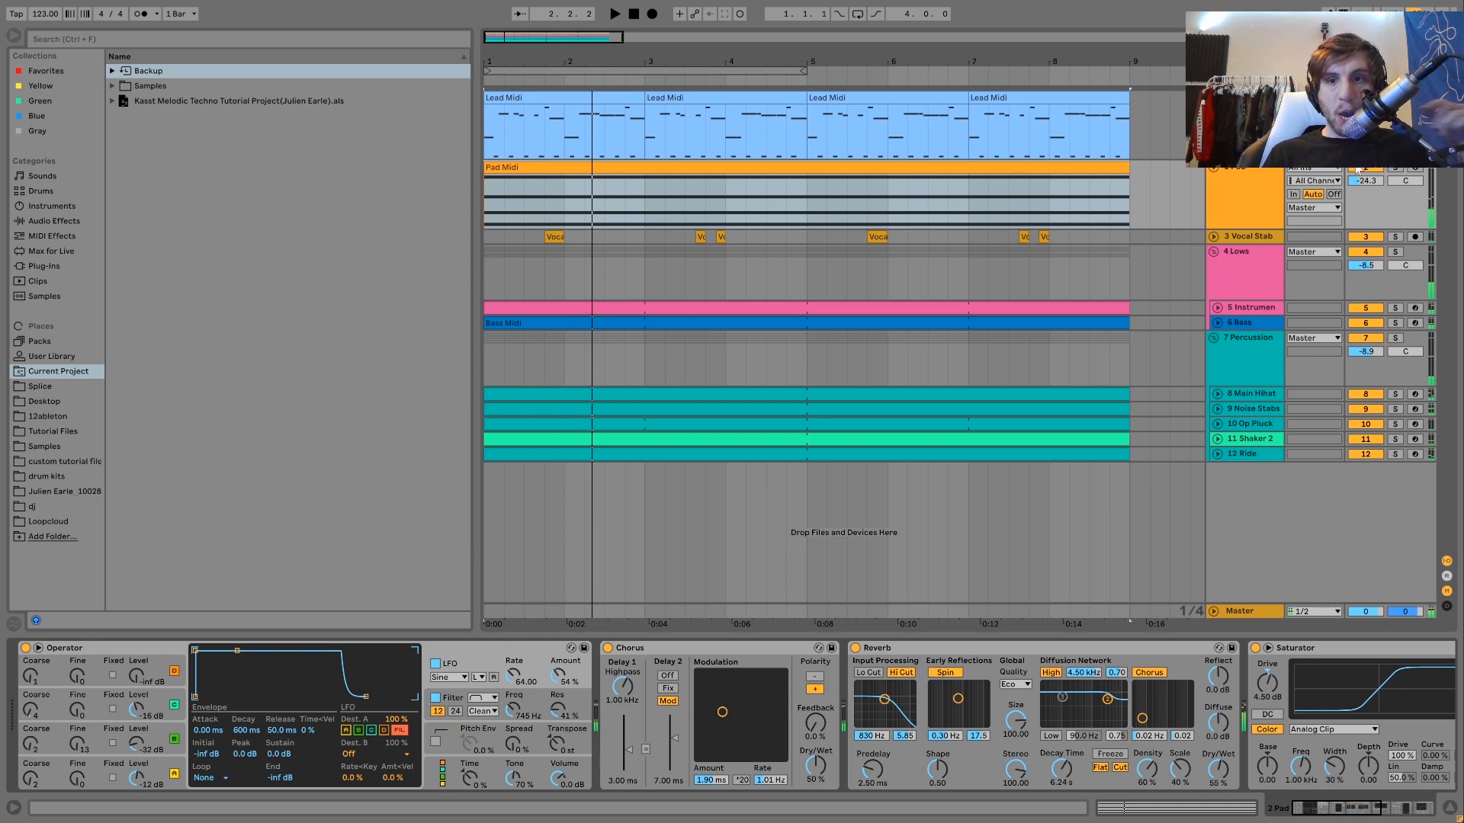
key(space)
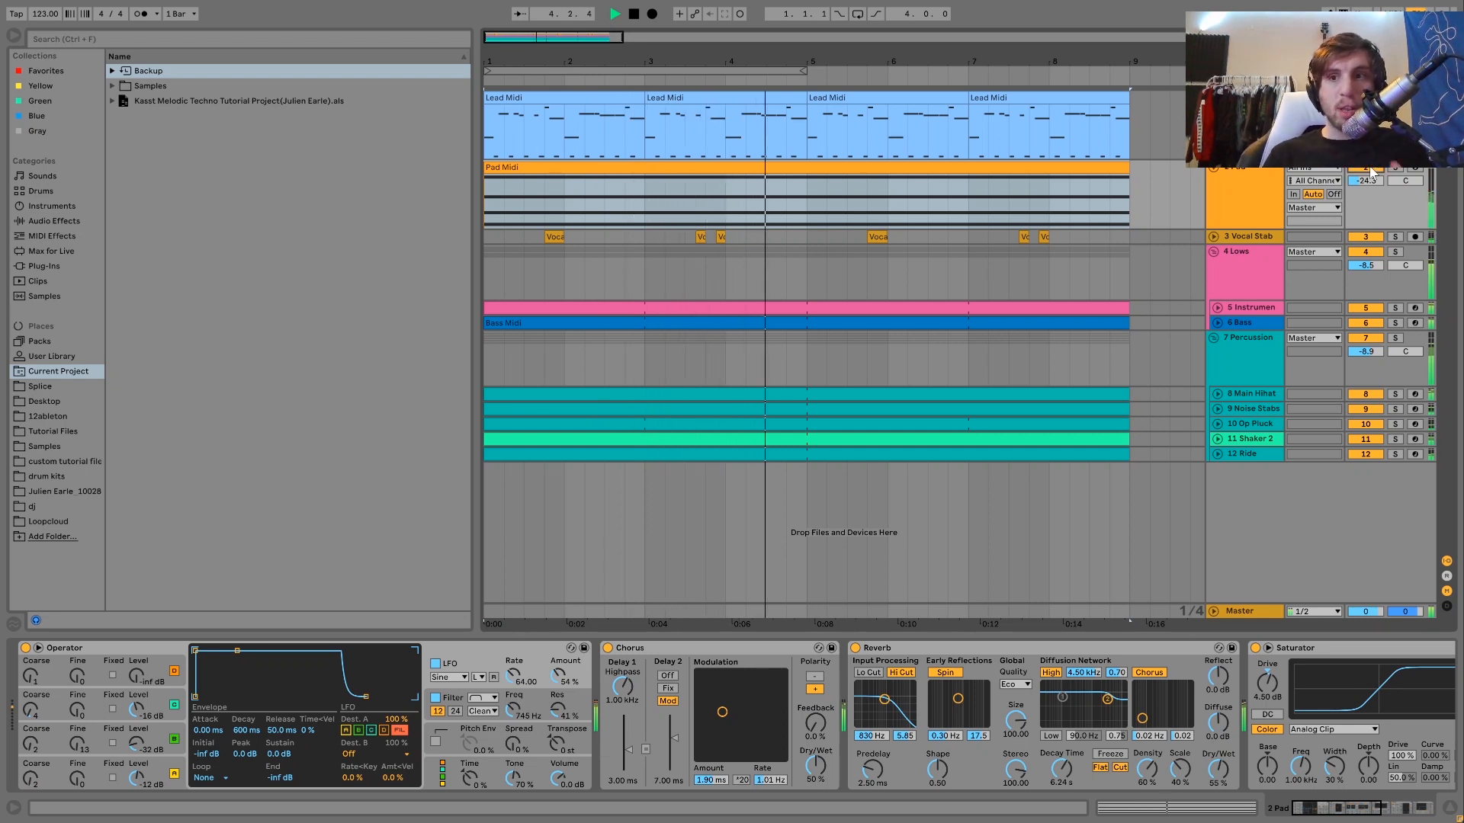
click(1252, 178)
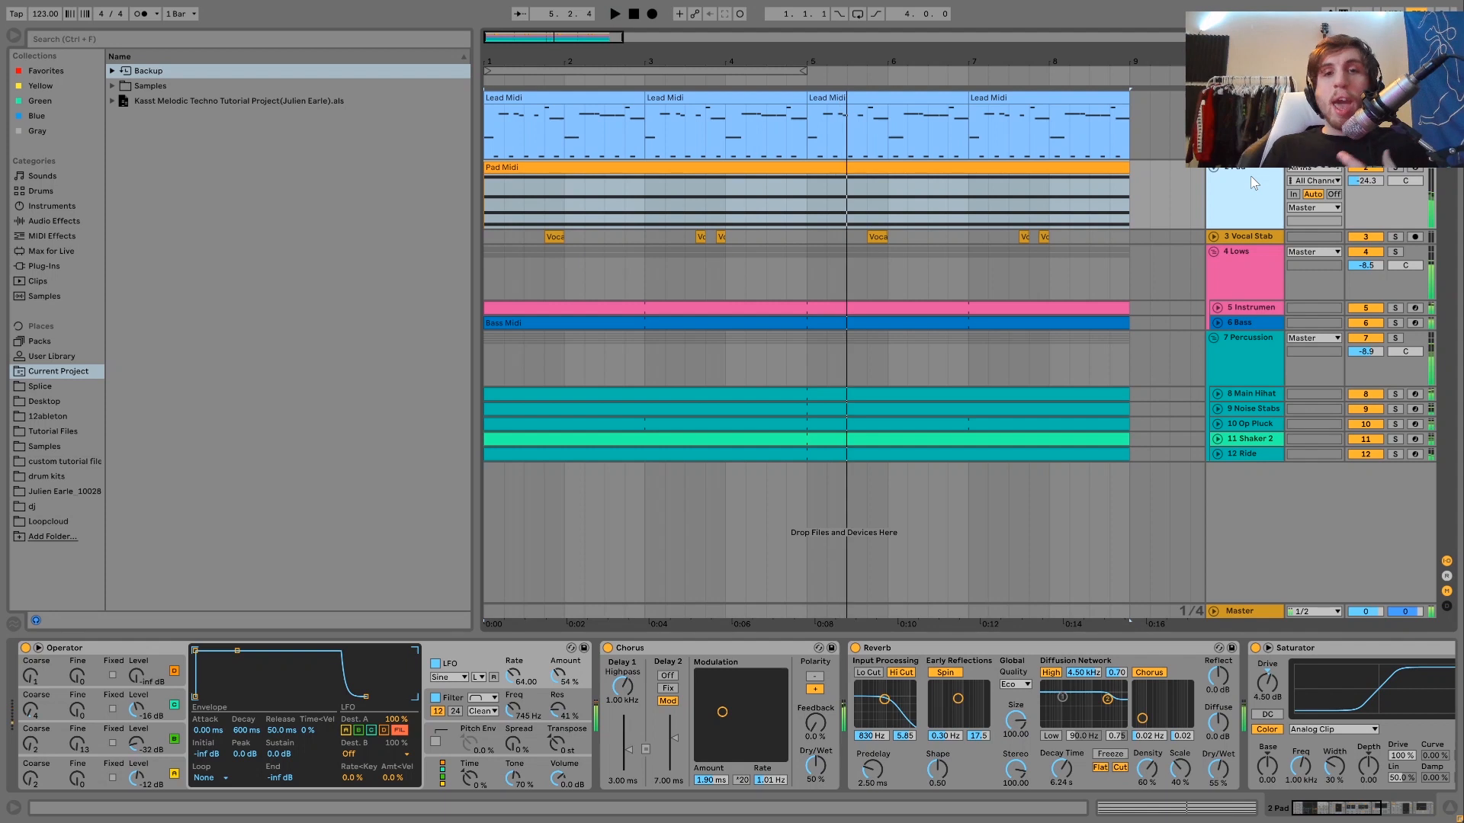
Step: Loop playback over the eight-bar Pad Midi clip and solo the Pad track
click(1103, 169)
key(ctrl+l)
key(space)
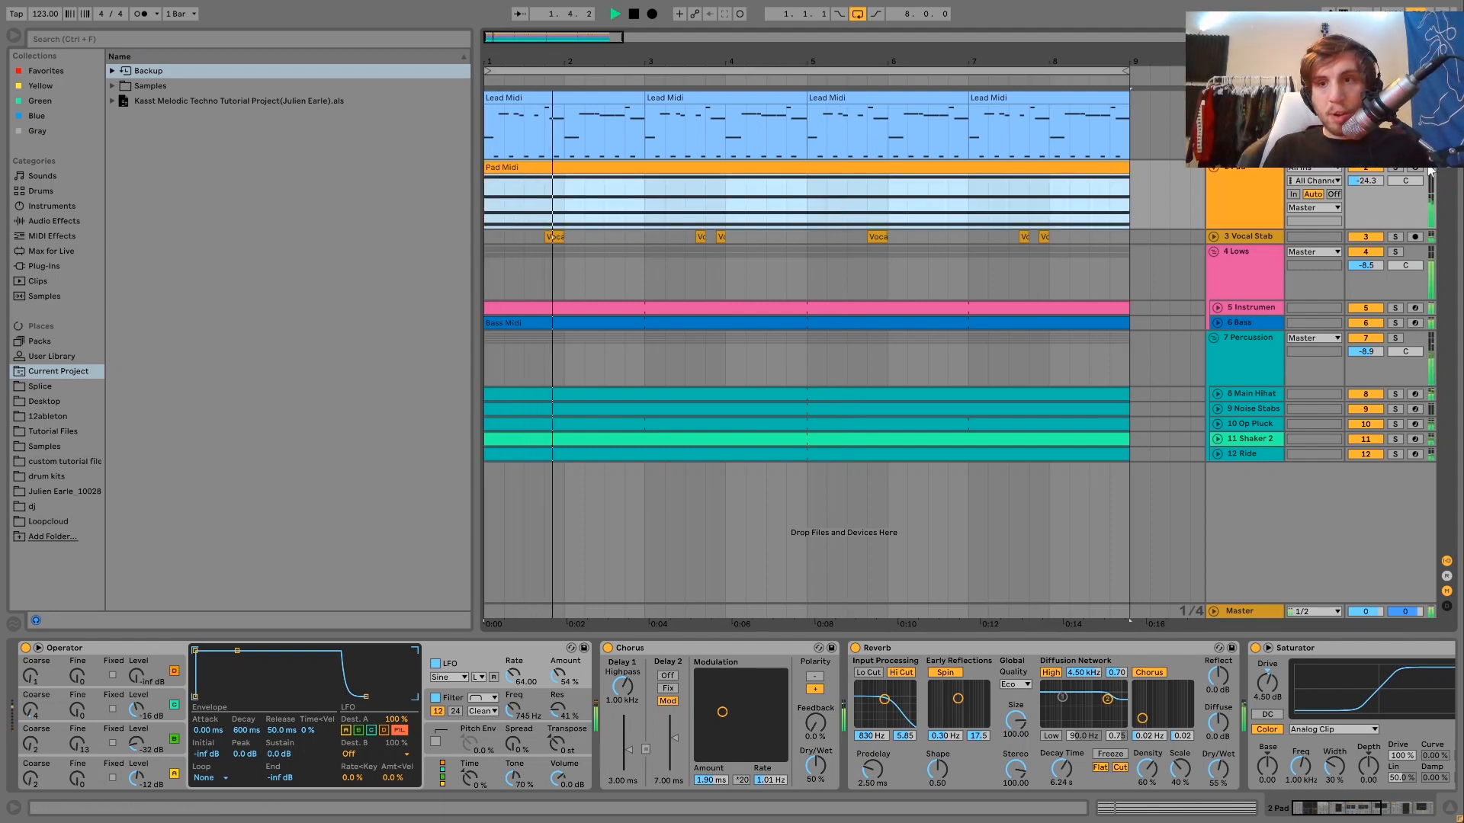
click(1395, 169)
key(space)
Step: Examine the settings of Operator's oscillators D, C and B on the Pad track and play the soloed pad
click(157, 759)
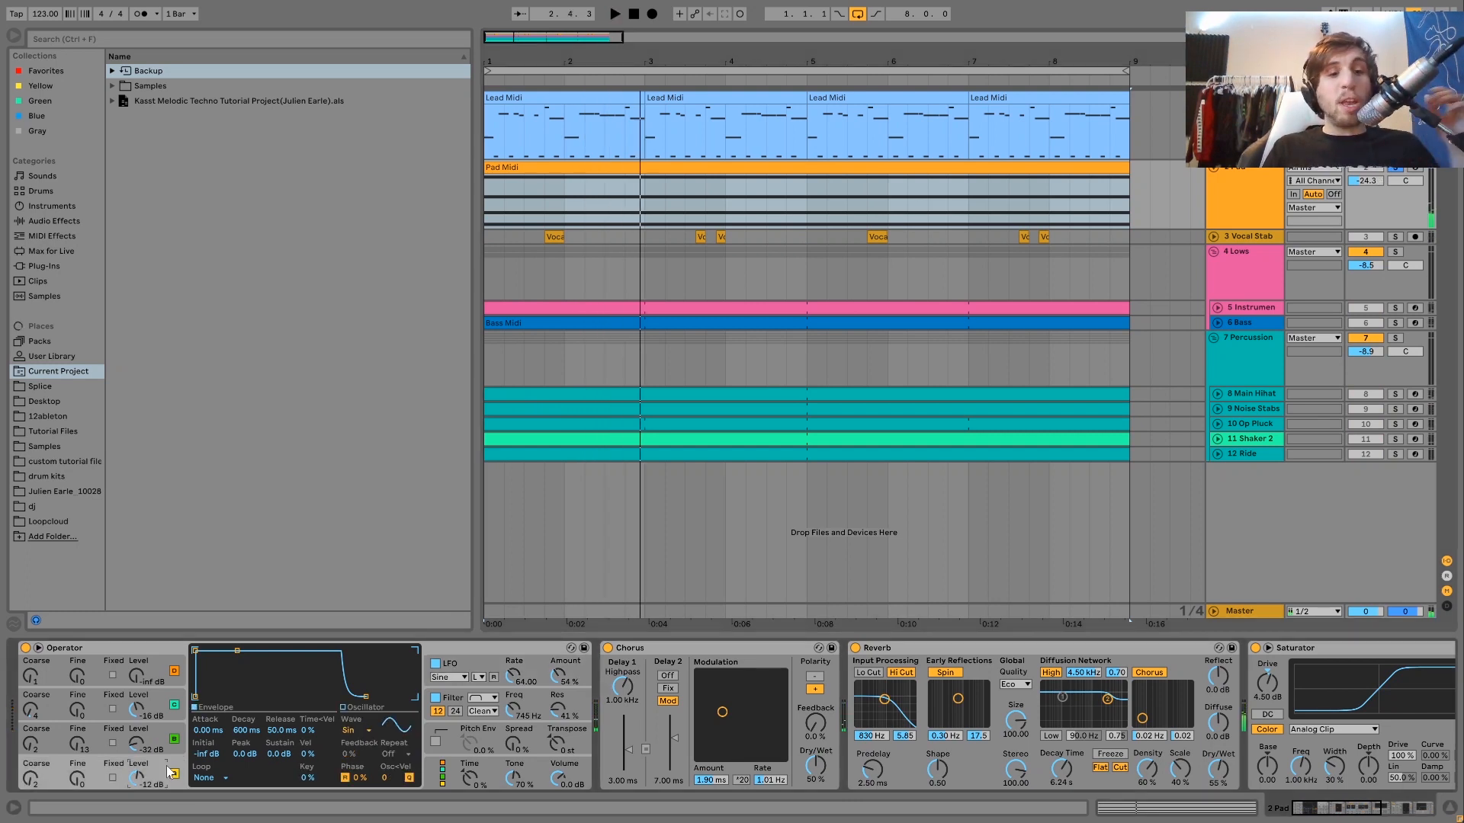
click(157, 734)
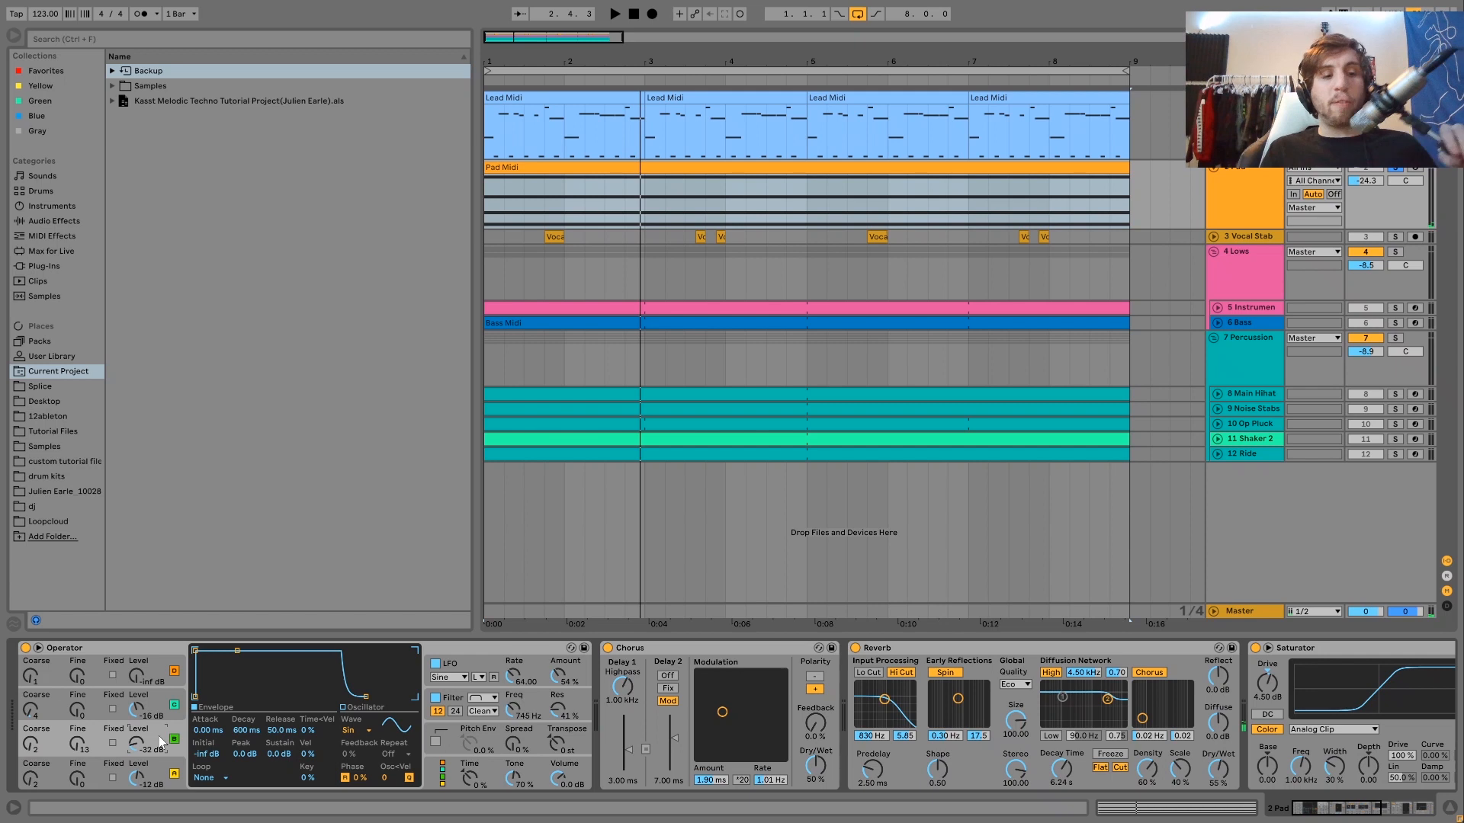
click(157, 708)
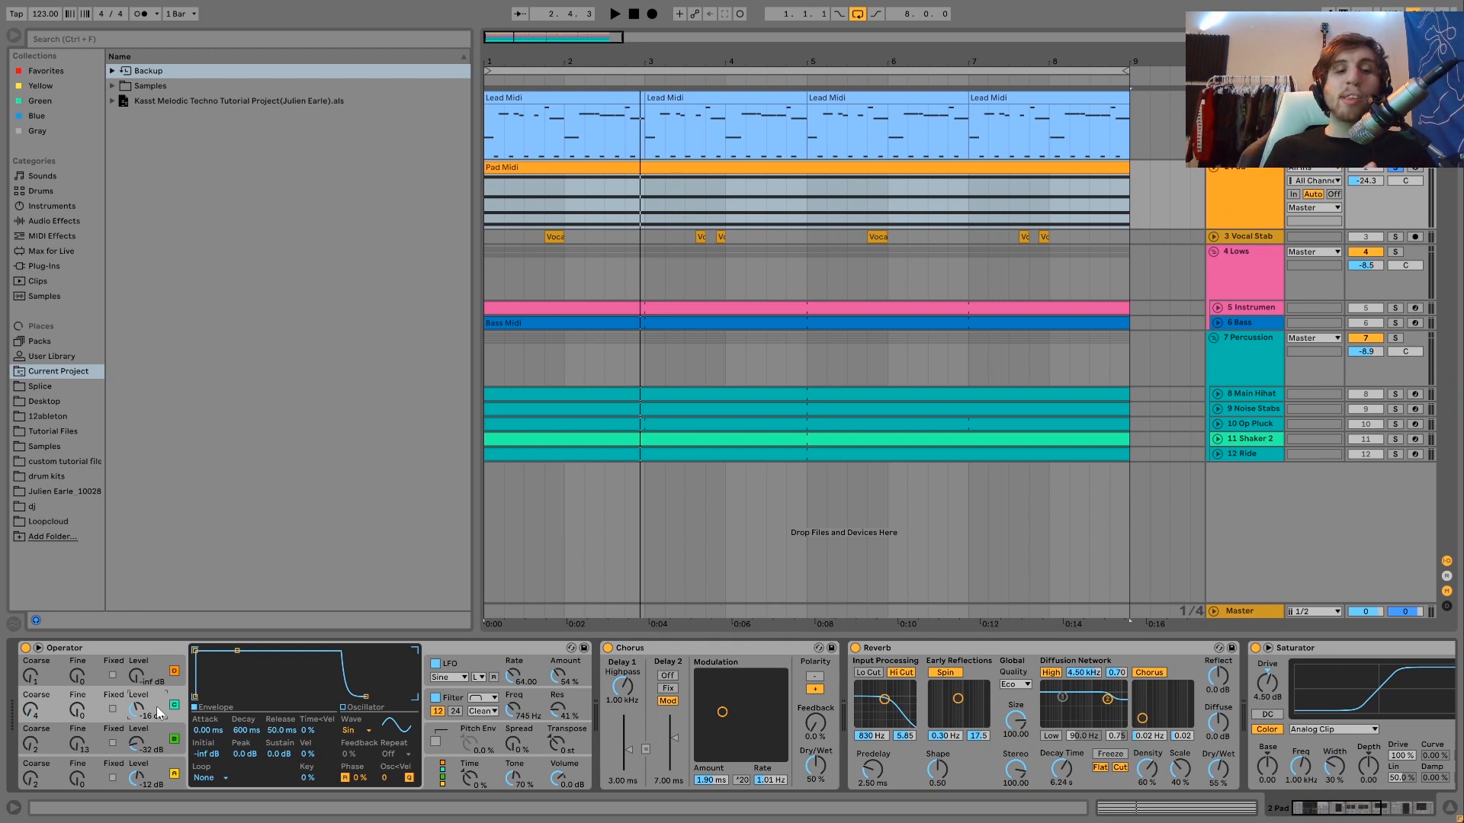
key(space)
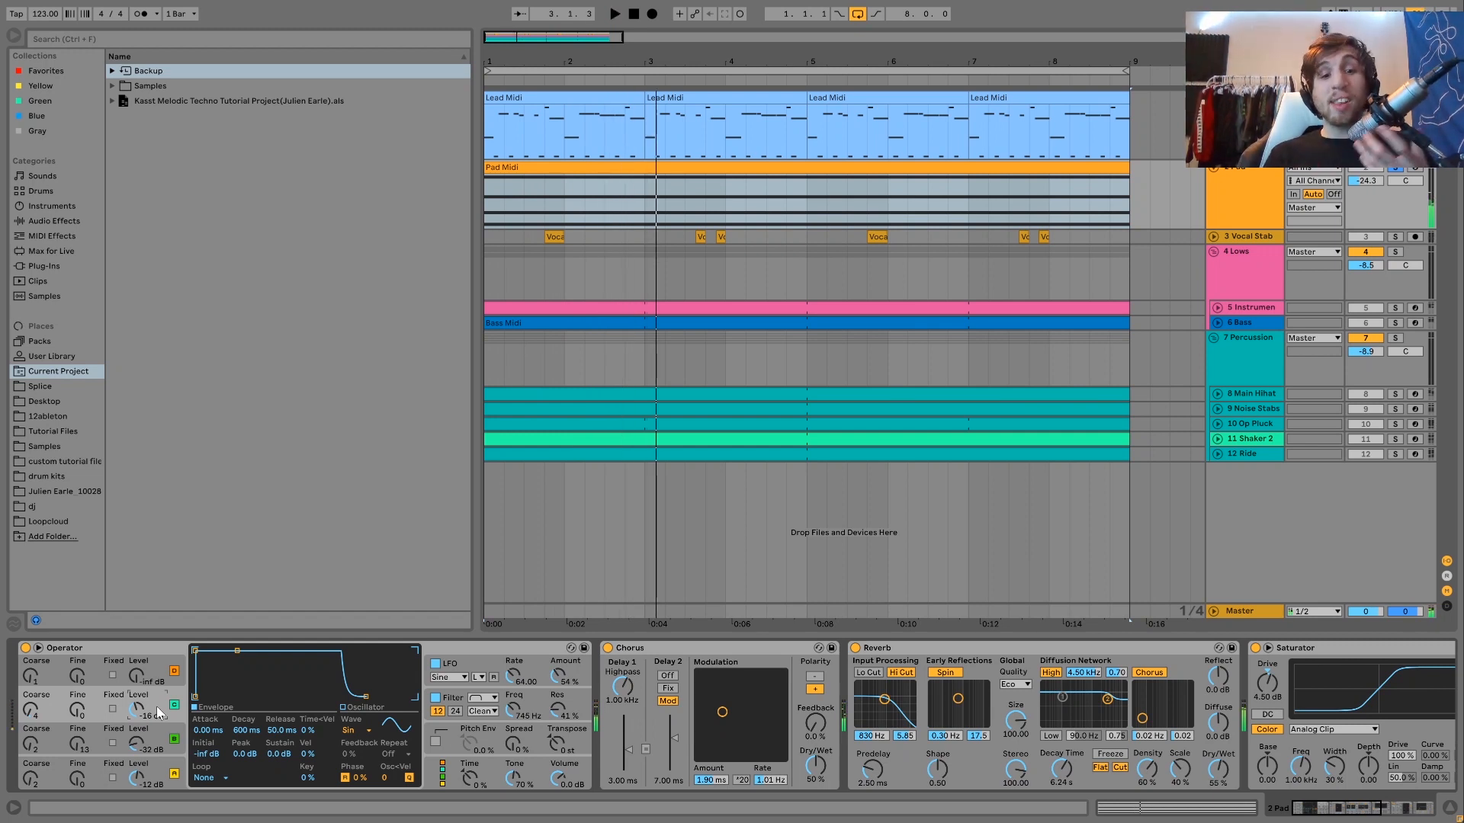
click(163, 772)
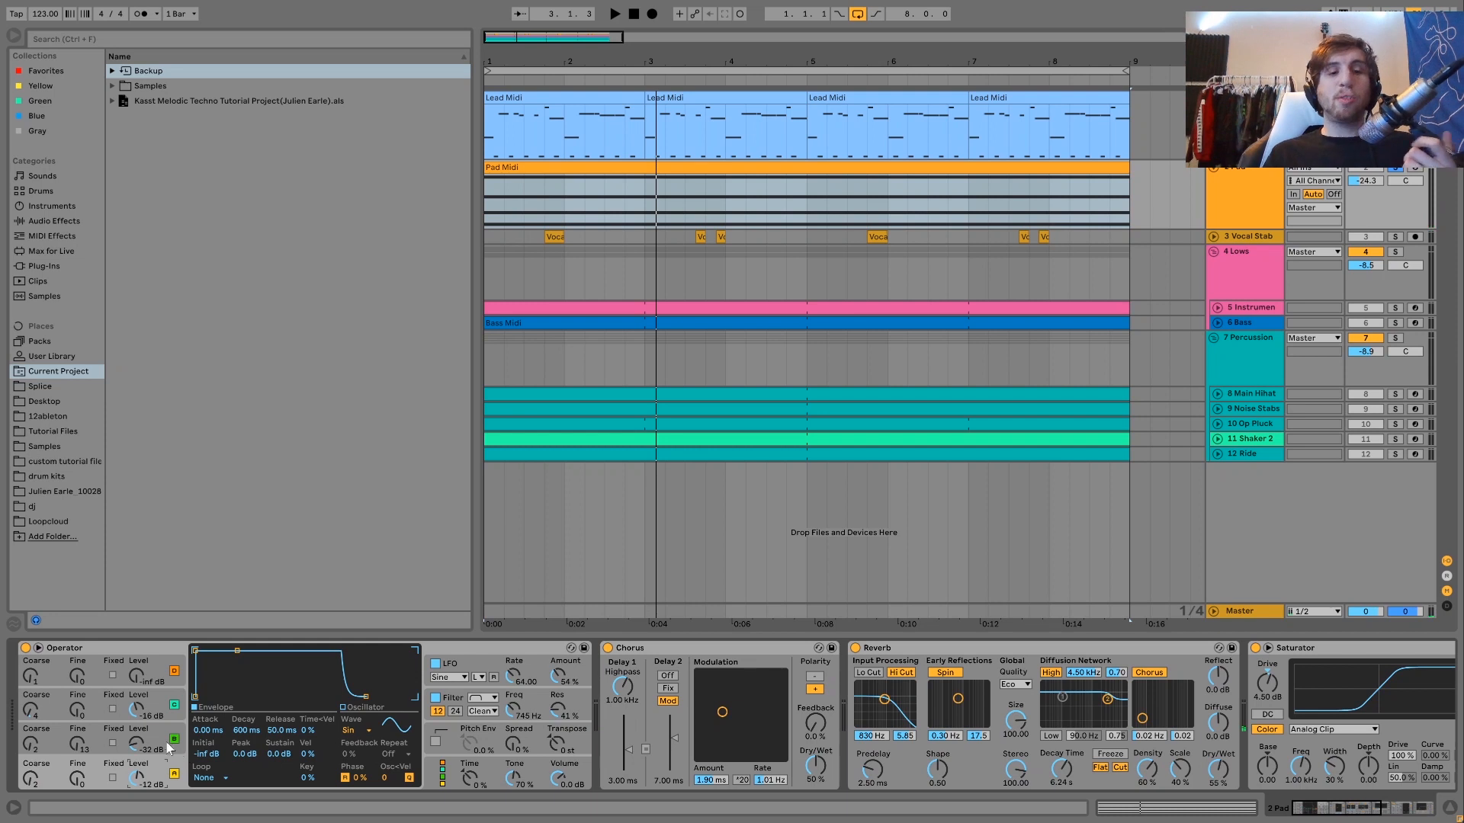
click(158, 735)
click(160, 715)
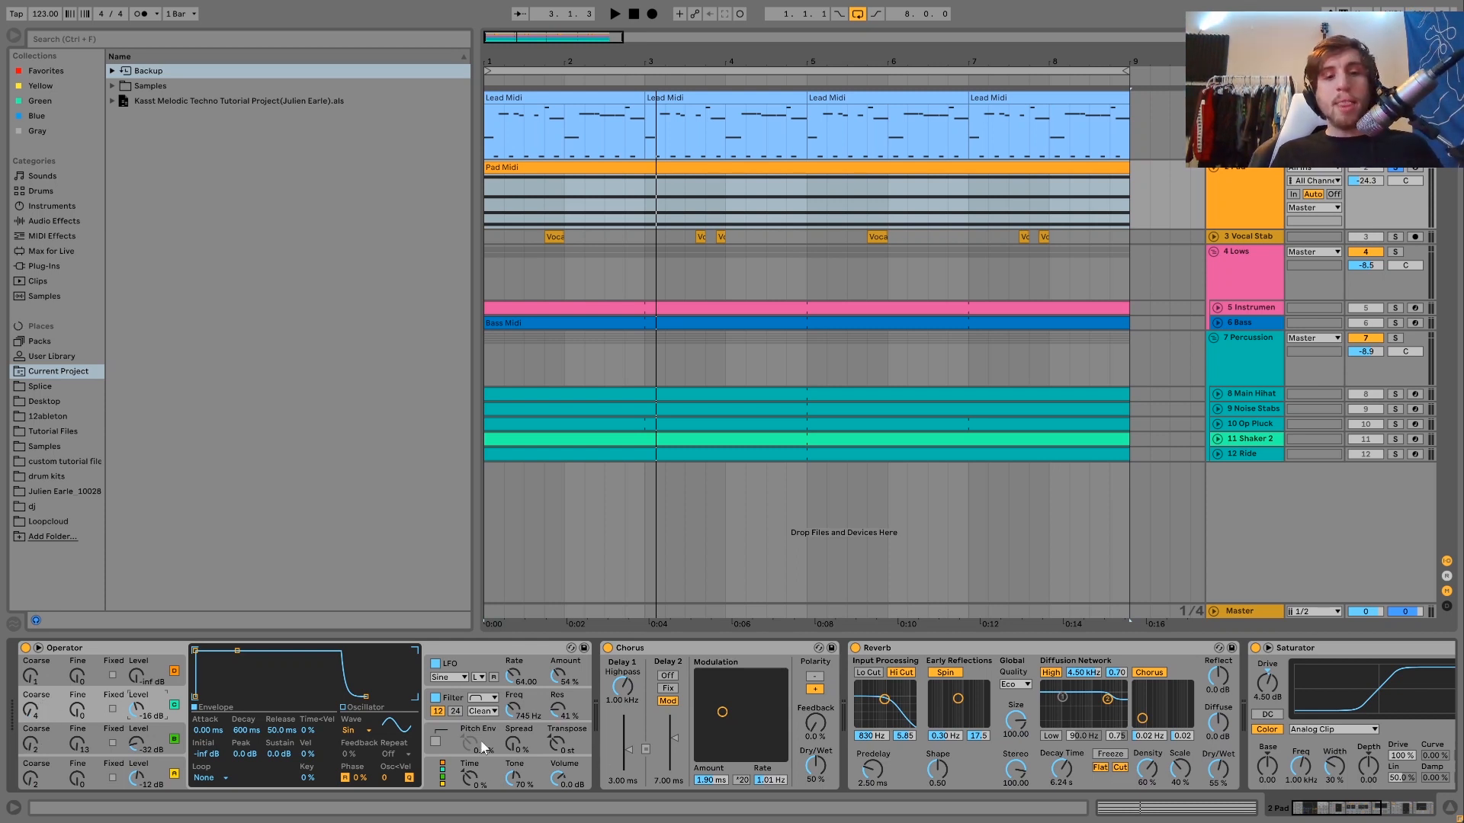
Step: Examine Operator's filter and LFO settings, including the LFO destinations, and play the pad
click(452, 702)
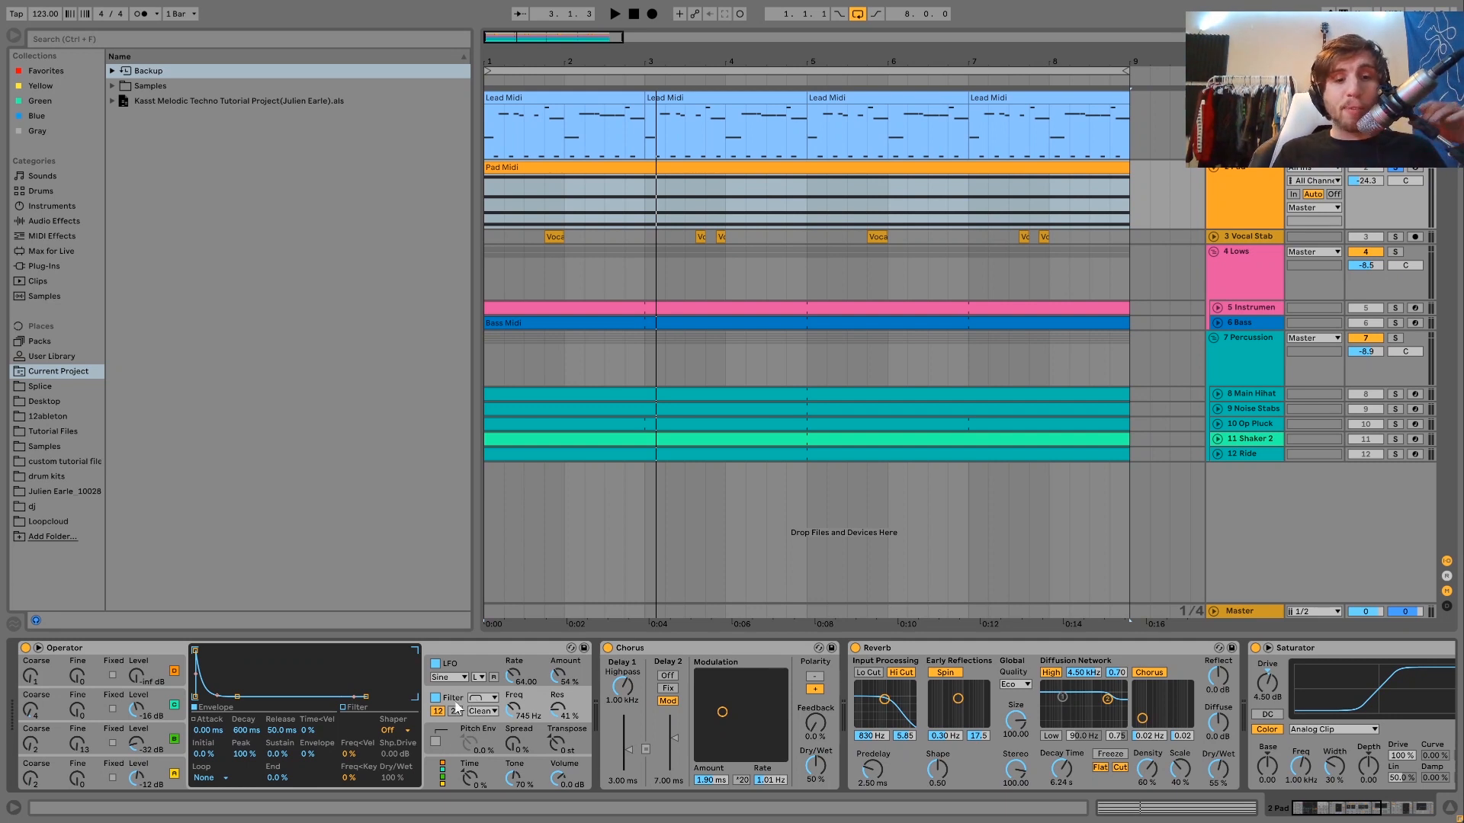
click(458, 666)
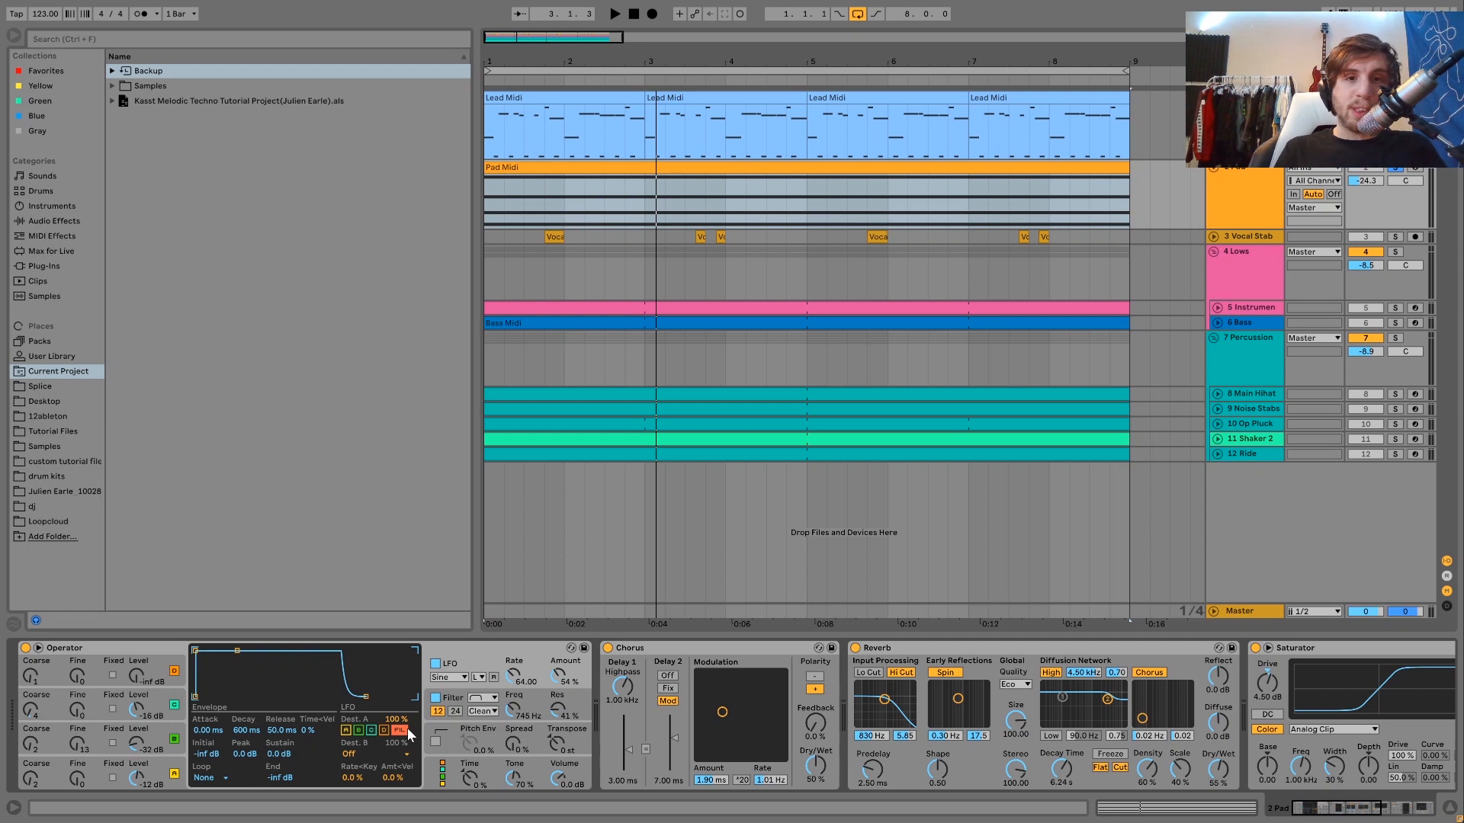
key(space)
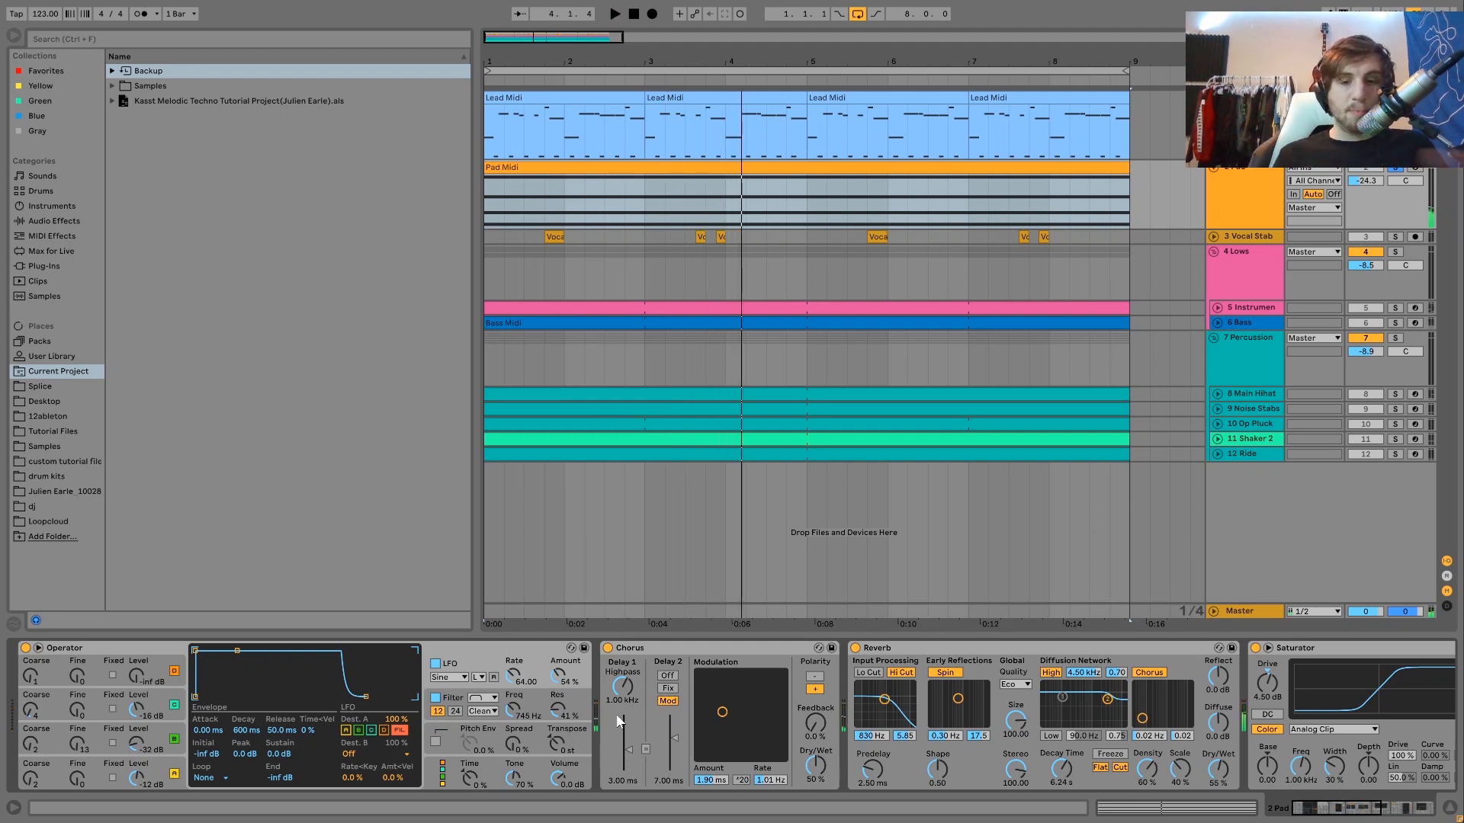
Step: Examine the pad's Chorus, Reverb, Saturator, sidechained Compressor and Auto Filter while playing the soloed pad
scroll(617, 721, right, 3)
scroll(616, 715, right, 5)
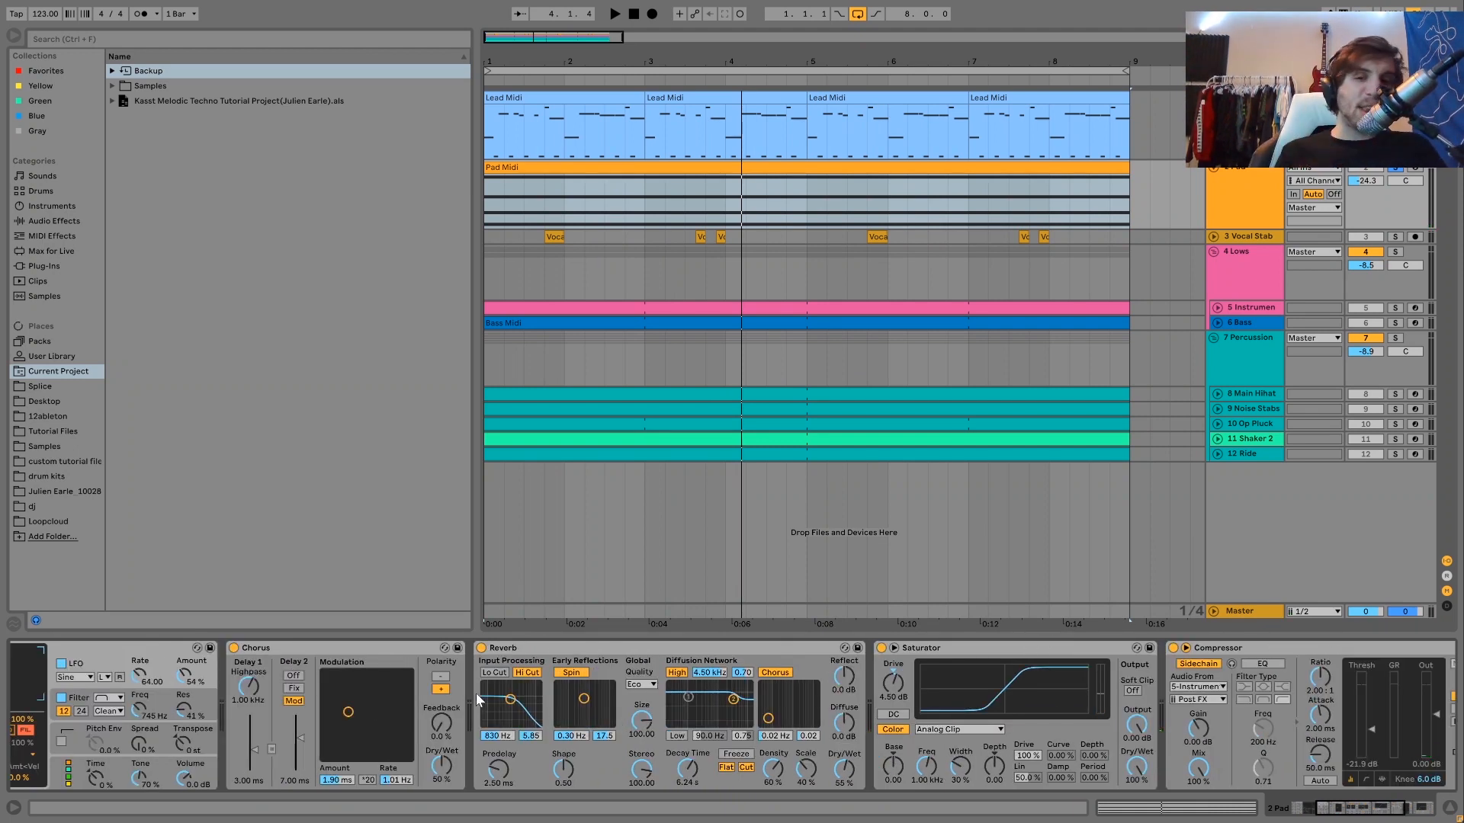
scroll(476, 693, right, 9)
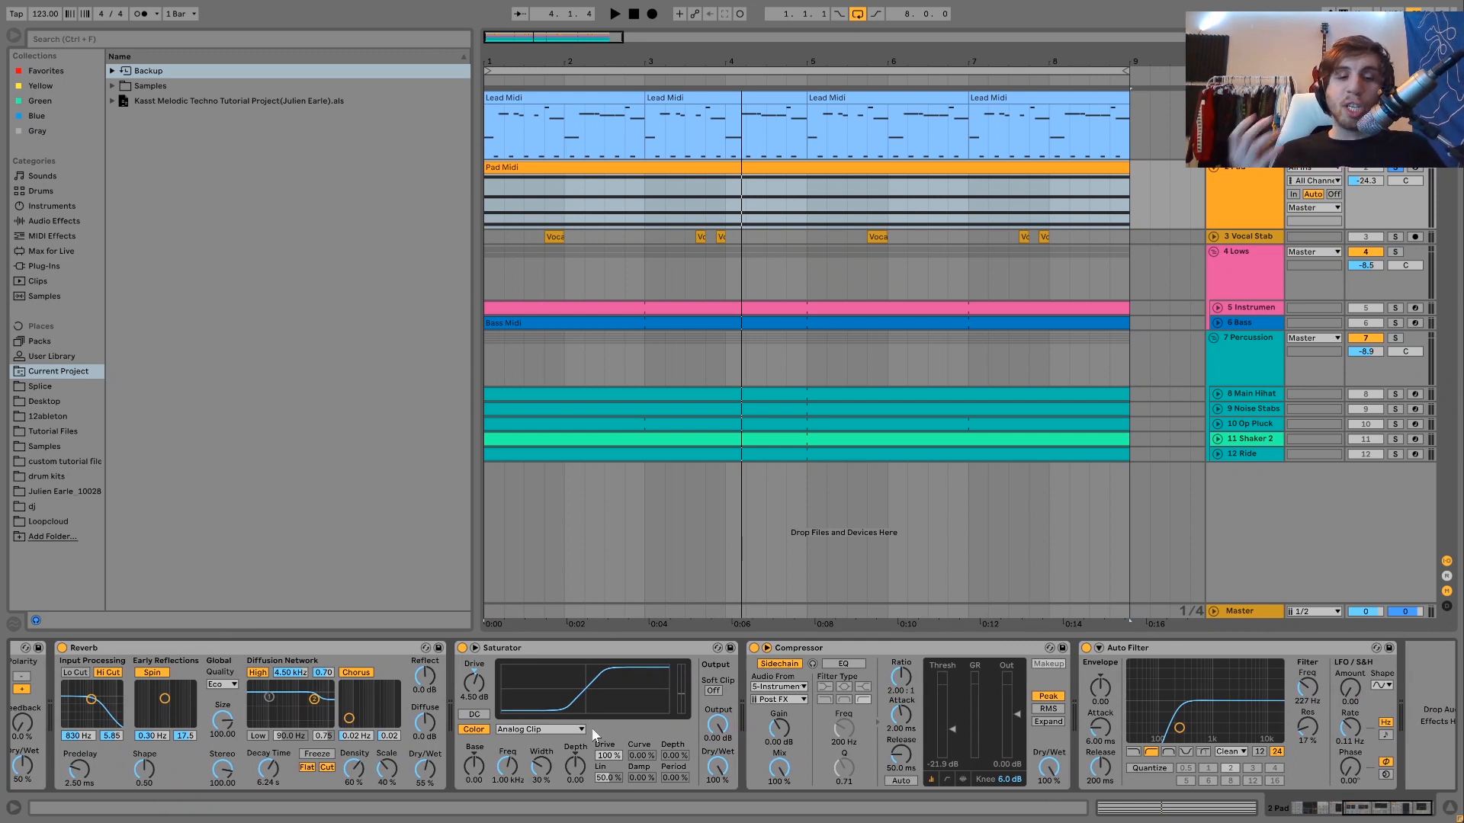
key(space)
key(space)
key(space)
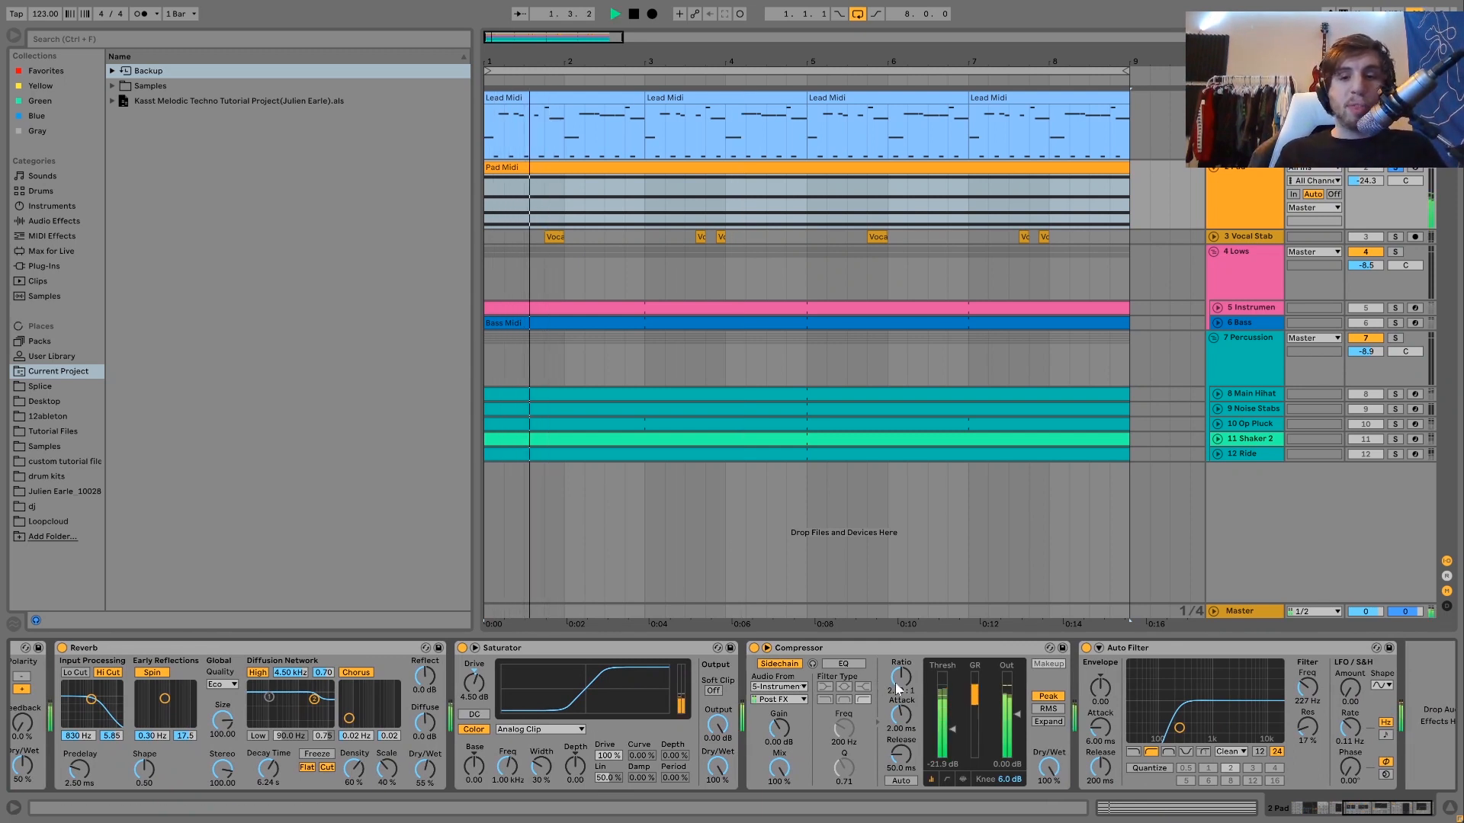
key(space)
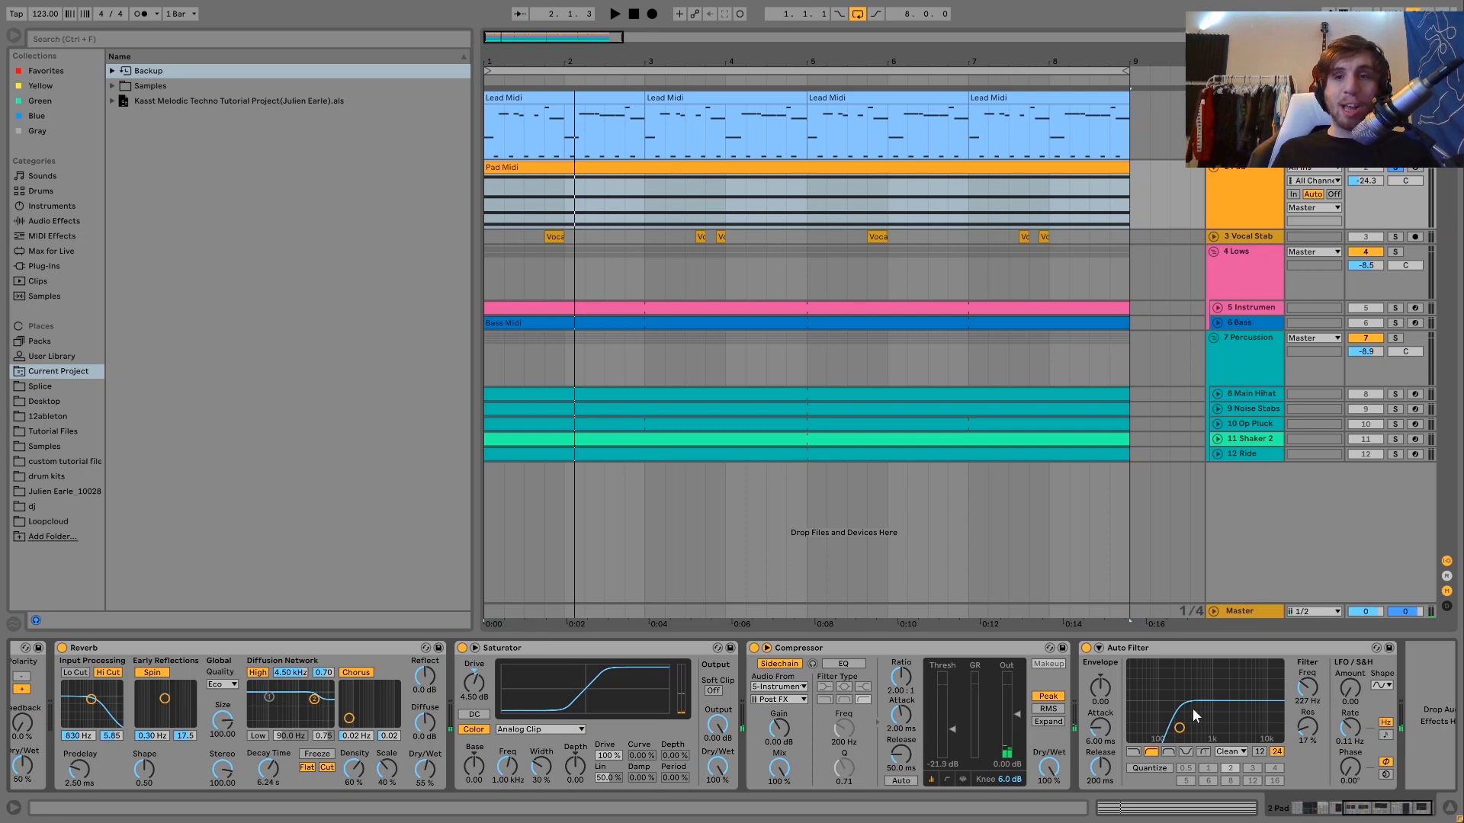
Step: Solo and unfold the Vocal Stab track, and play it starting at its first clip
click(1395, 237)
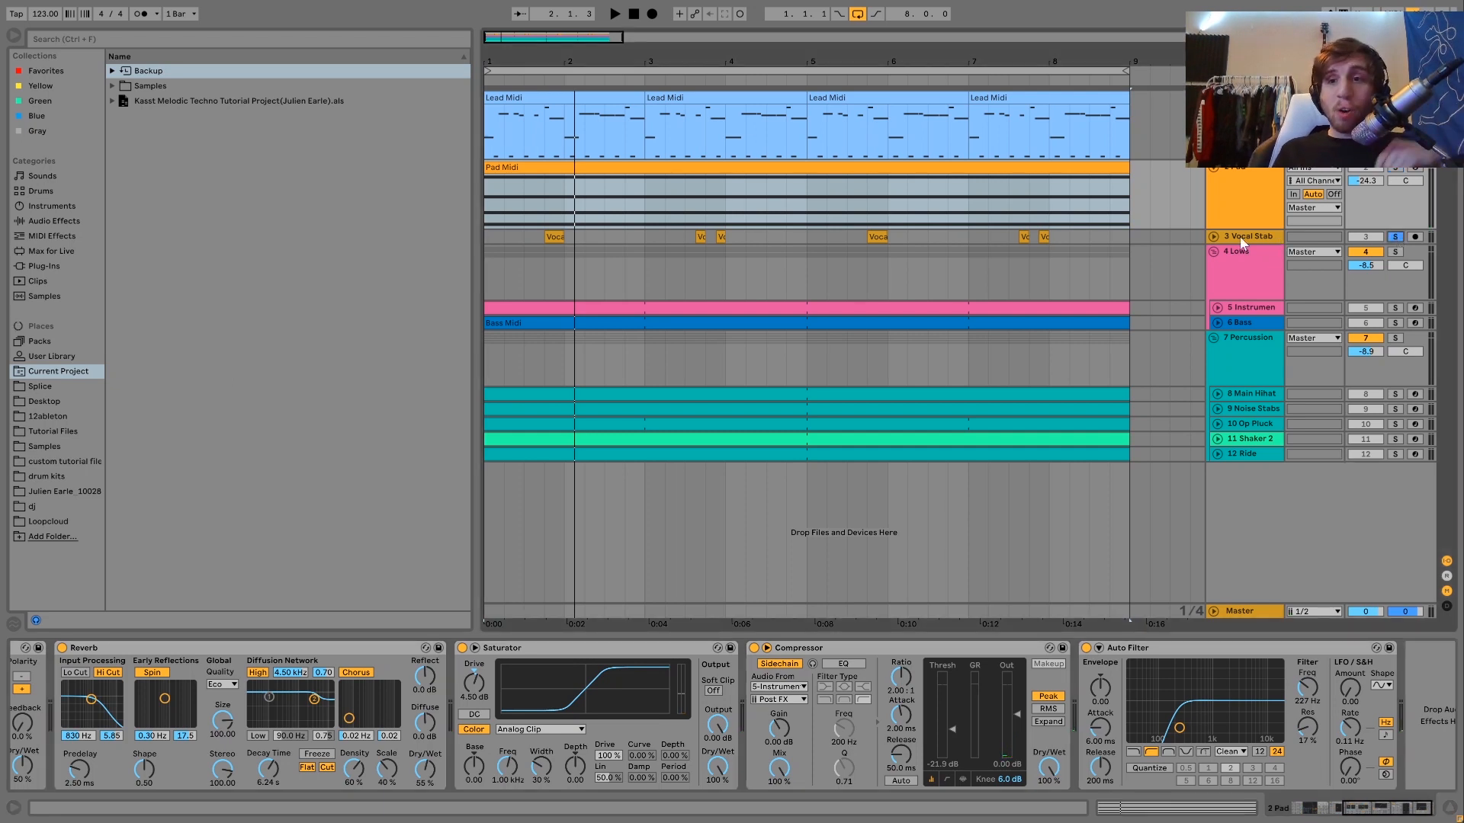
click(1223, 238)
click(1214, 237)
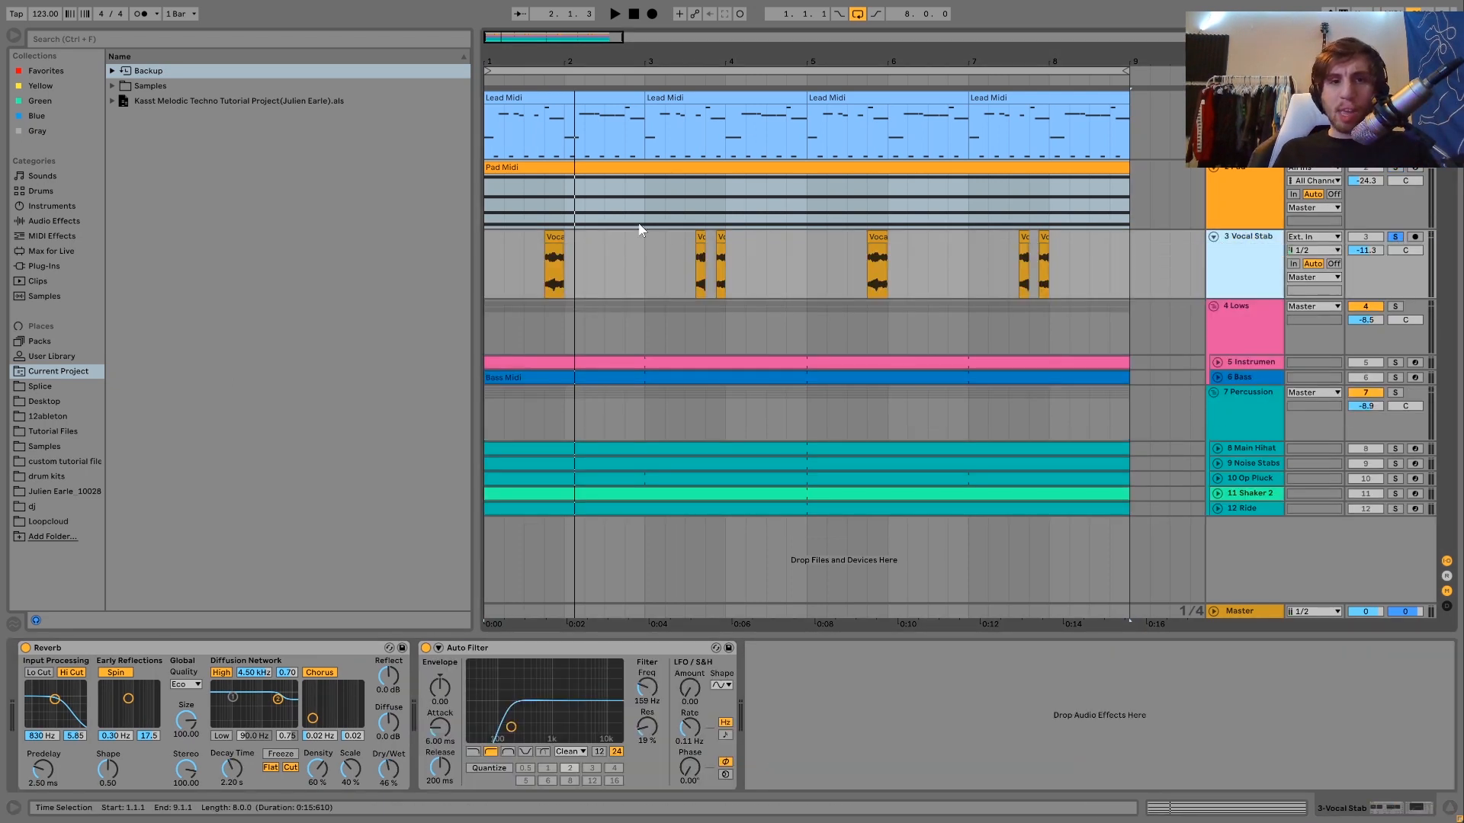
click(544, 237)
key(space)
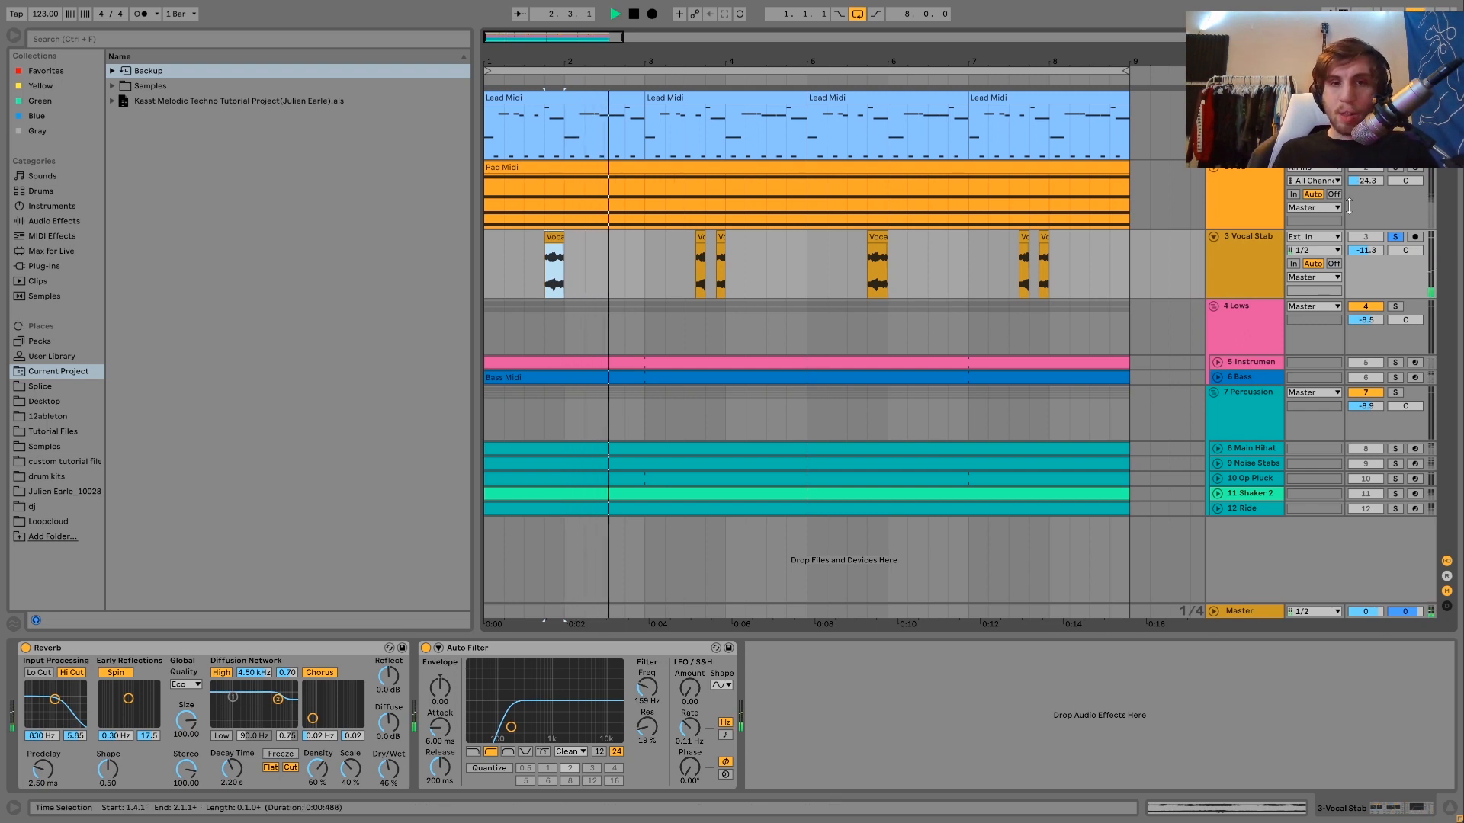
Step: Unsolo the Vocal Stab track and play the full mix from 5.2.1
click(1395, 237)
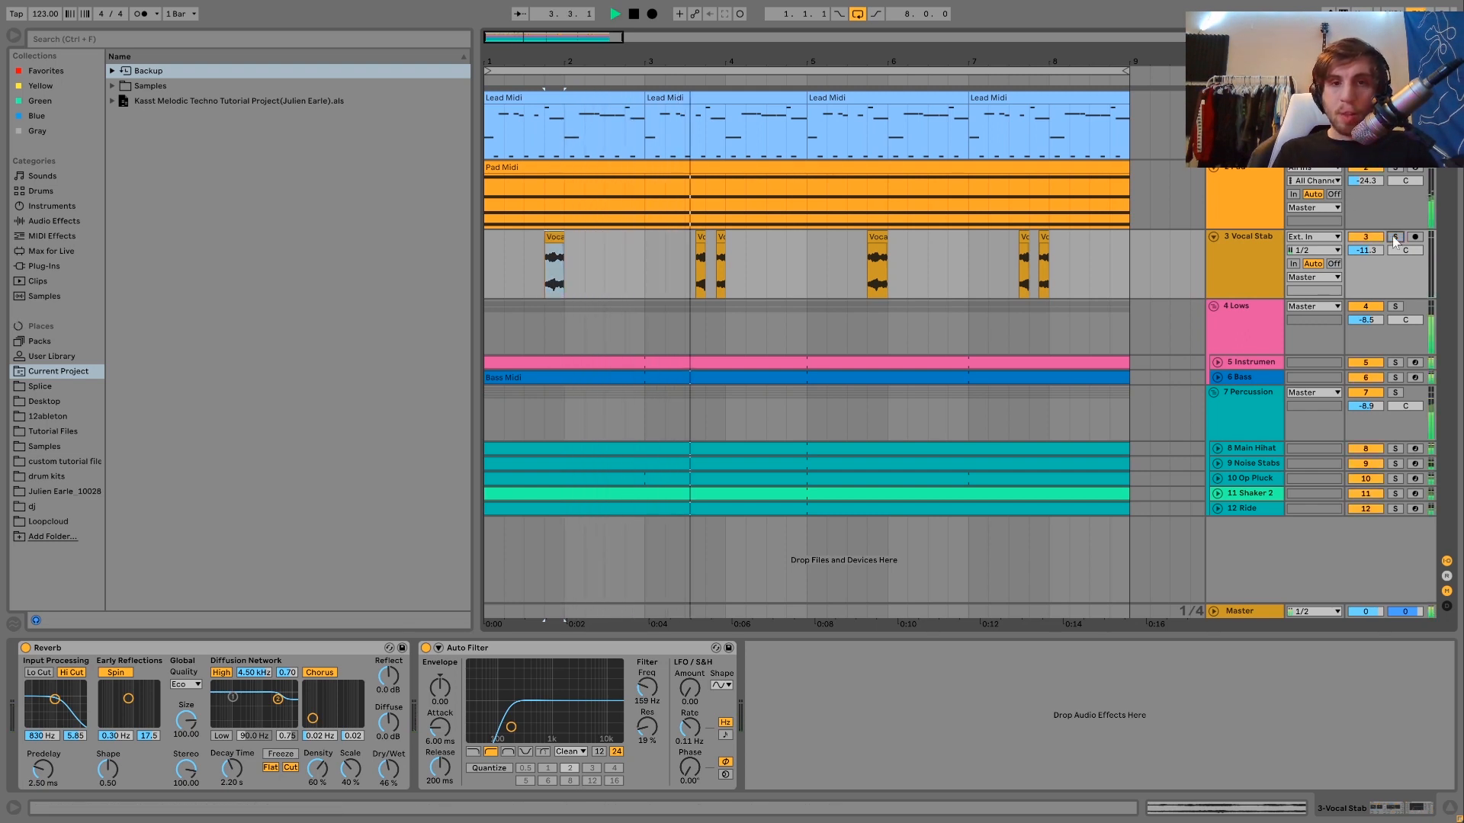
key(space)
click(826, 266)
key(space)
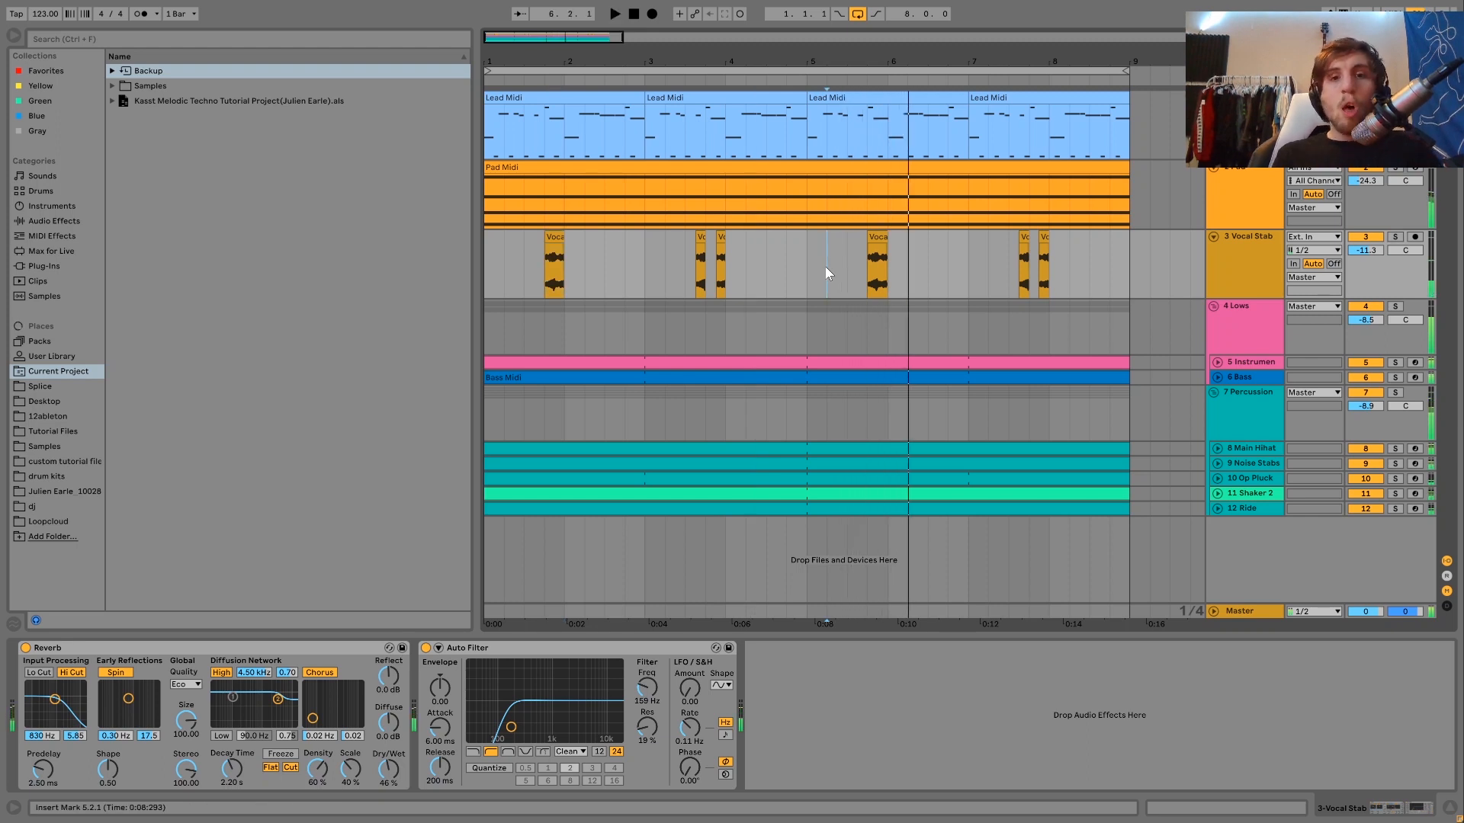
key(space)
Step: Locate the first vocal clip's sample, Vocal Stab.wav, among the project's imported samples and play the mix from 3.3.1
click(555, 263)
key(ctrl+alt+r)
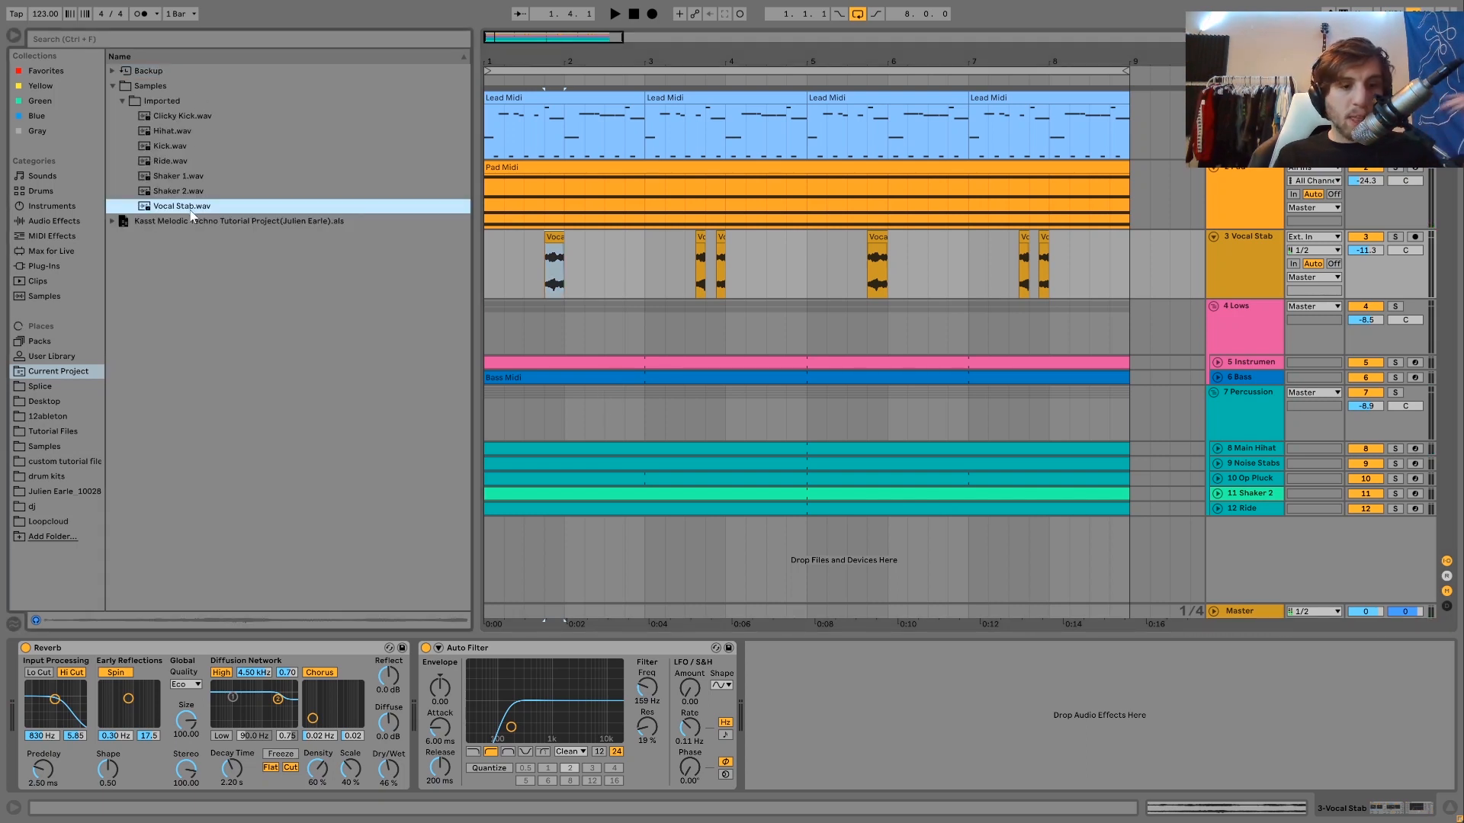
click(555, 241)
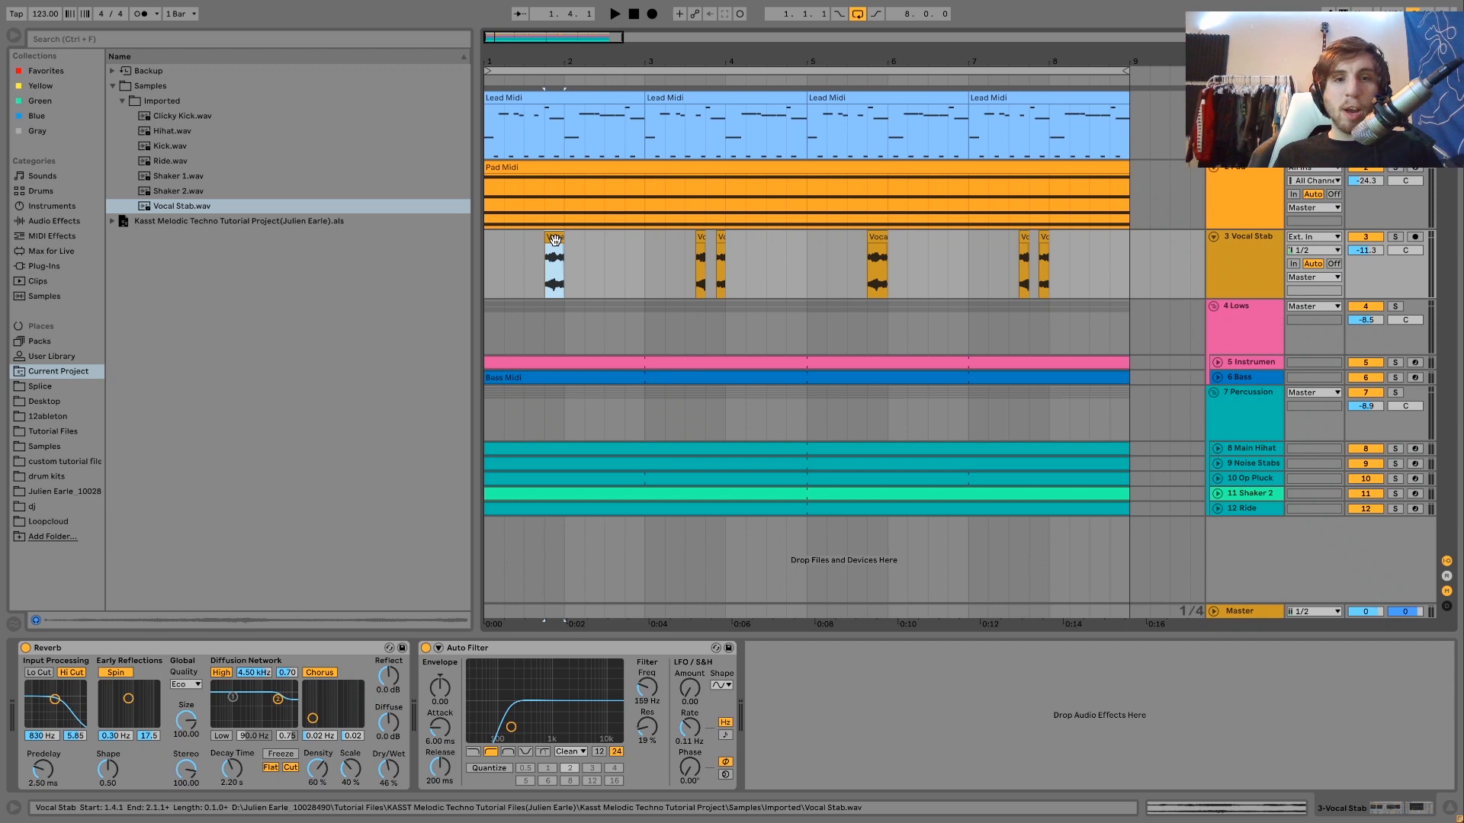
click(687, 270)
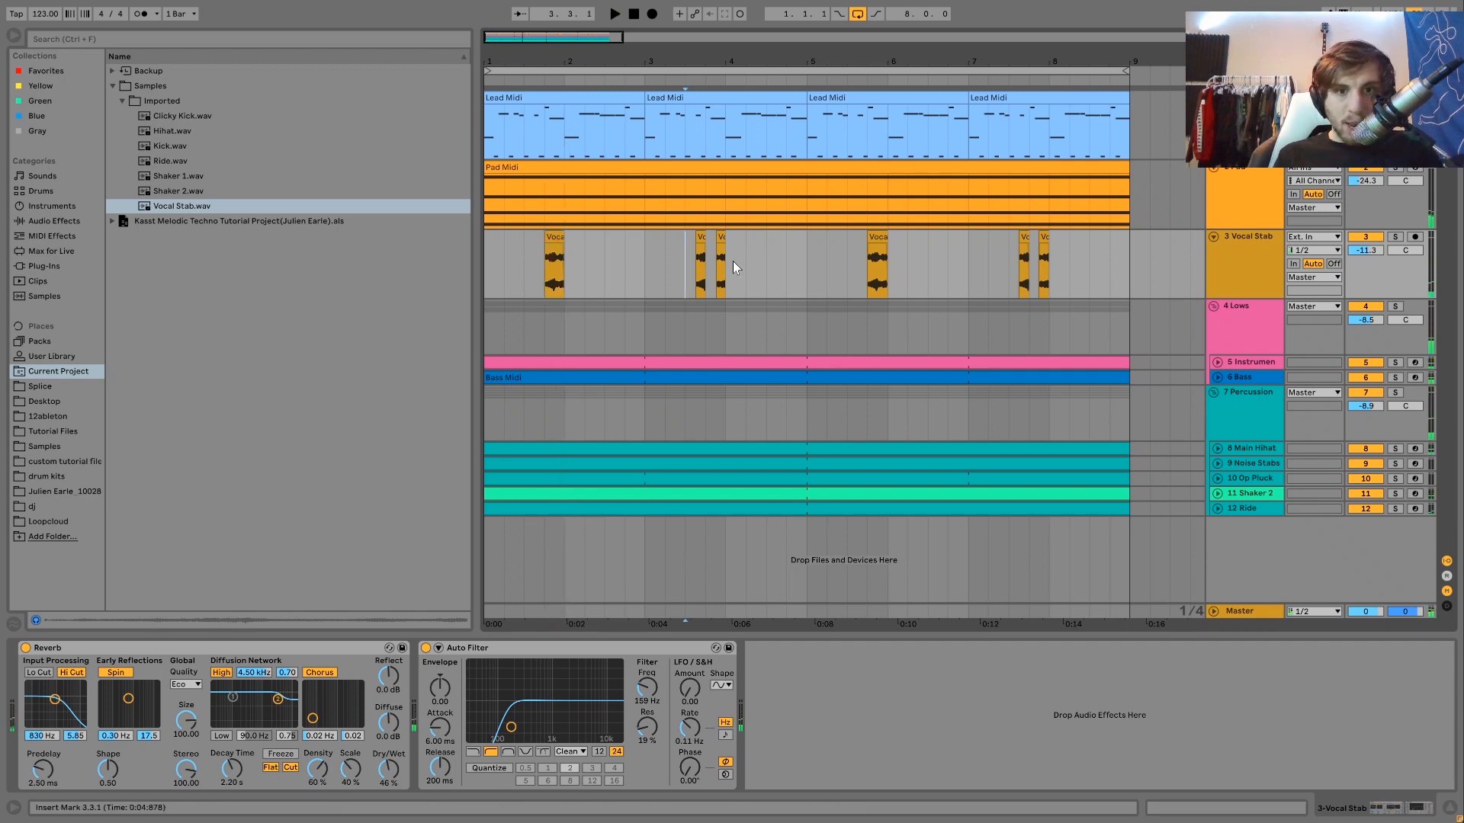
key(space)
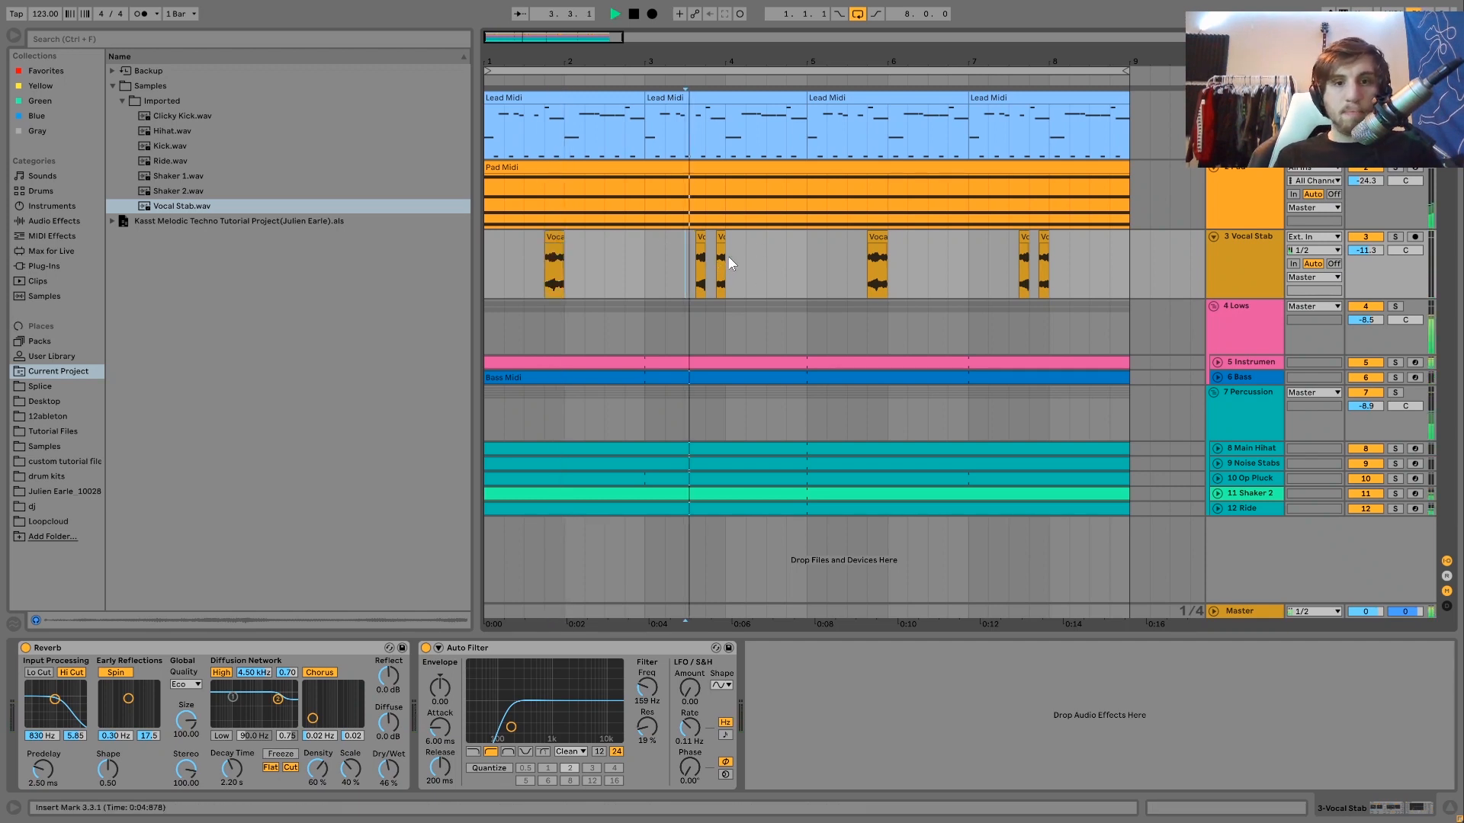
key(space)
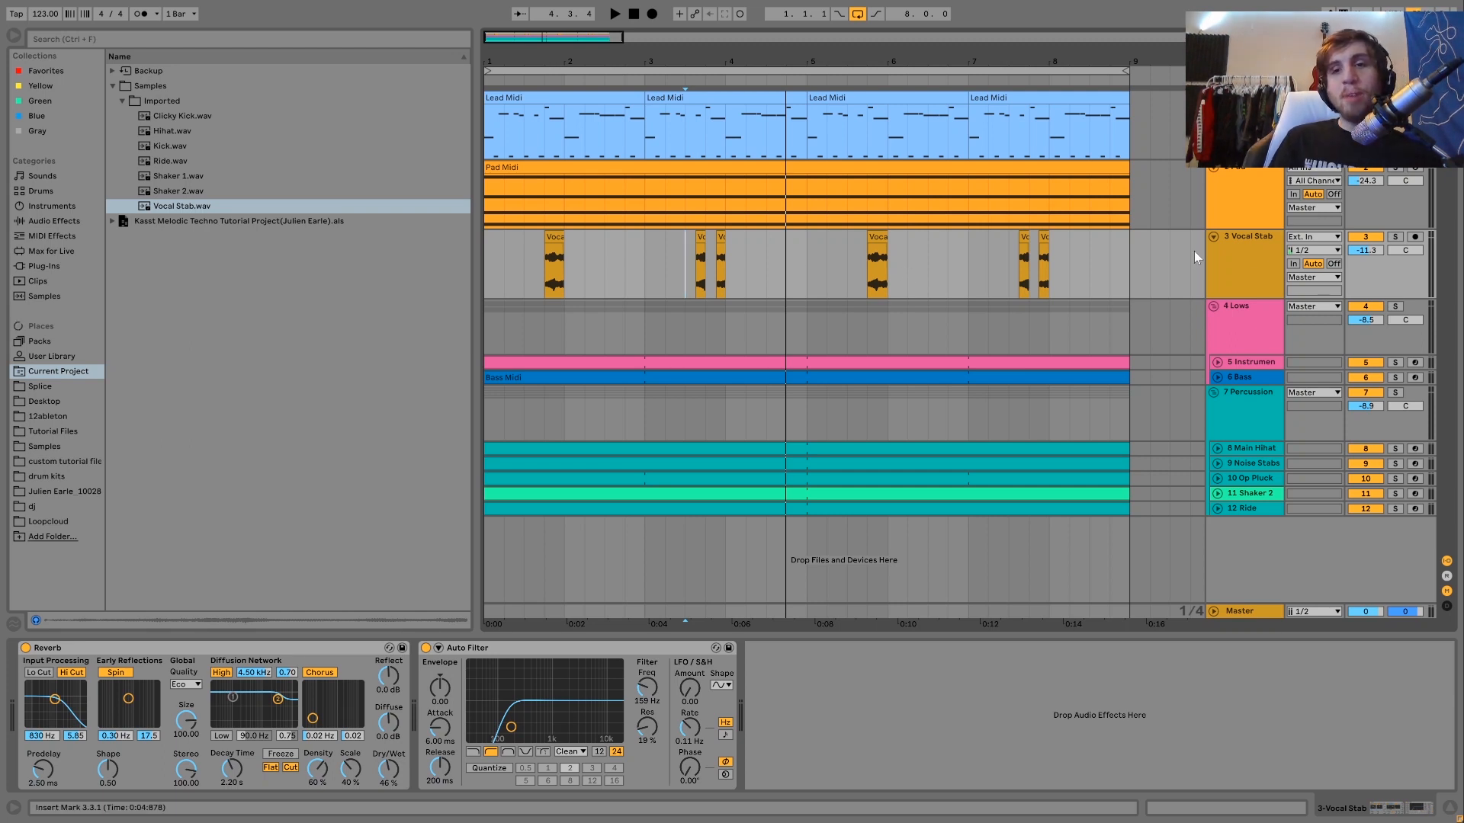
Step: Play the mix from 1.1.1 with the Vocal Stab track muted, and unmute it during playback to compare
click(1363, 239)
click(484, 259)
key(space)
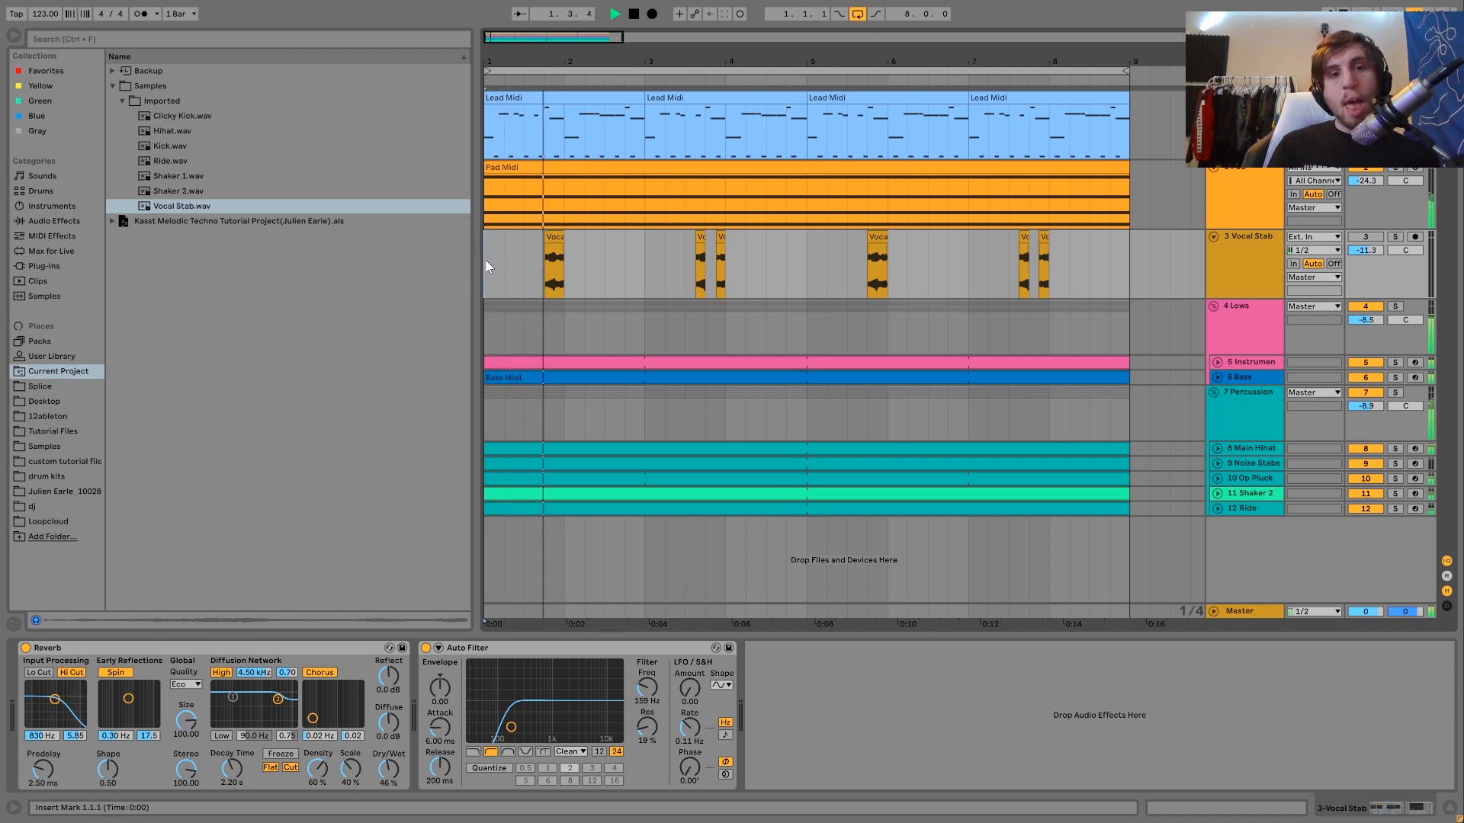
click(1366, 237)
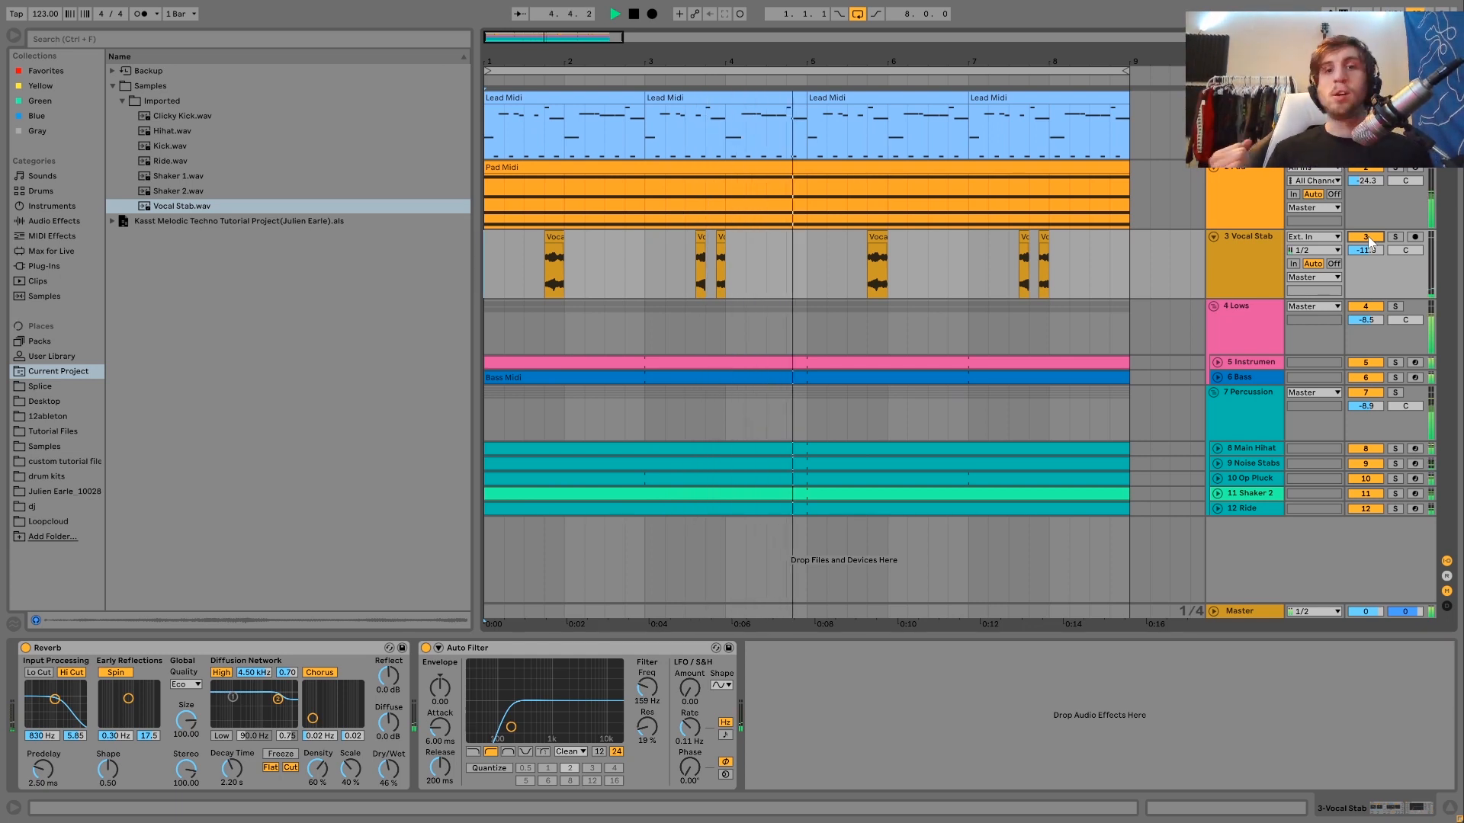
key(space)
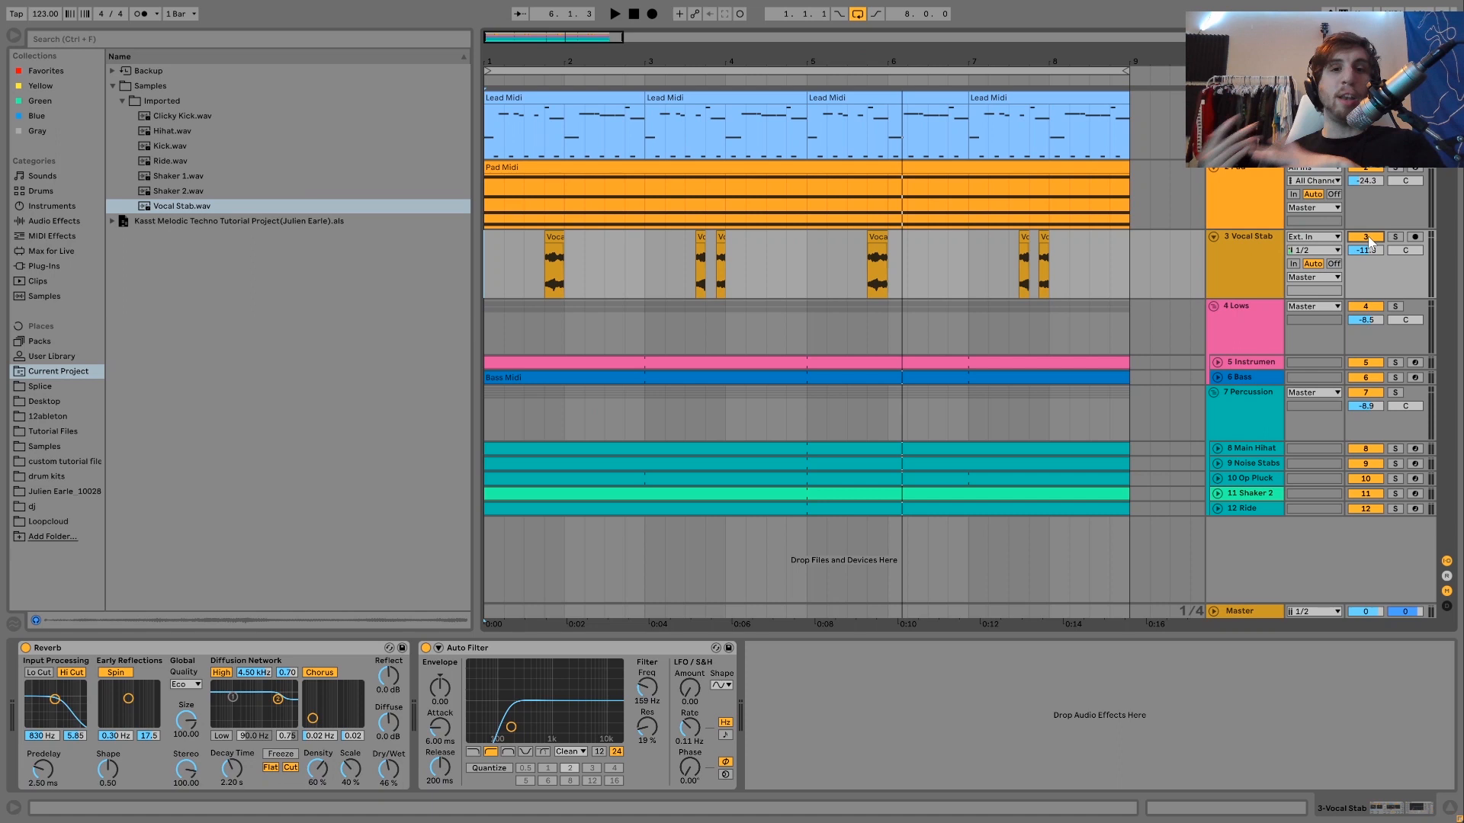
Step: Play the project from the start with the vocal stabs in the mix and soloed, and return to the full mix
key(space)
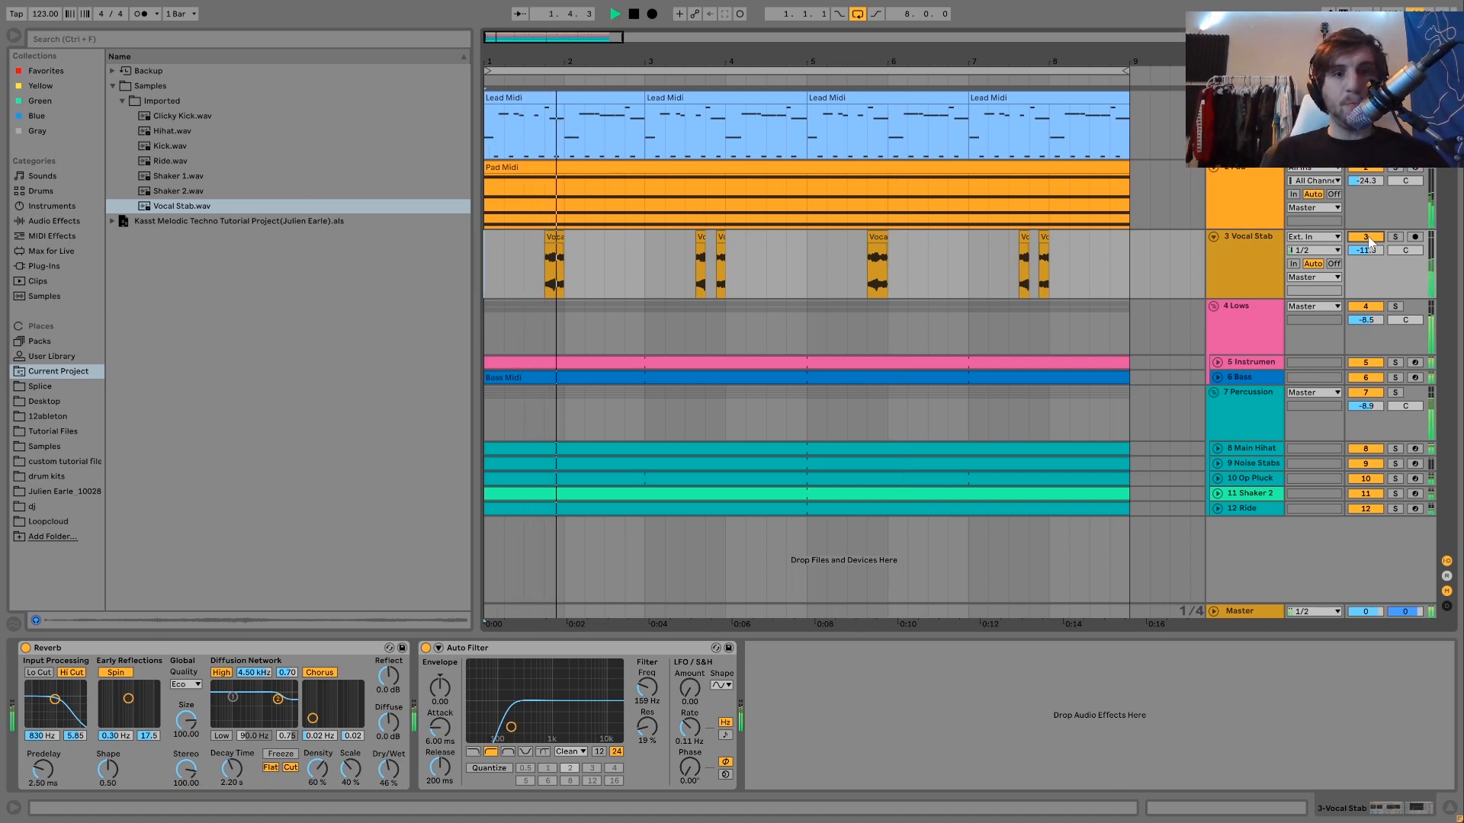
key(space)
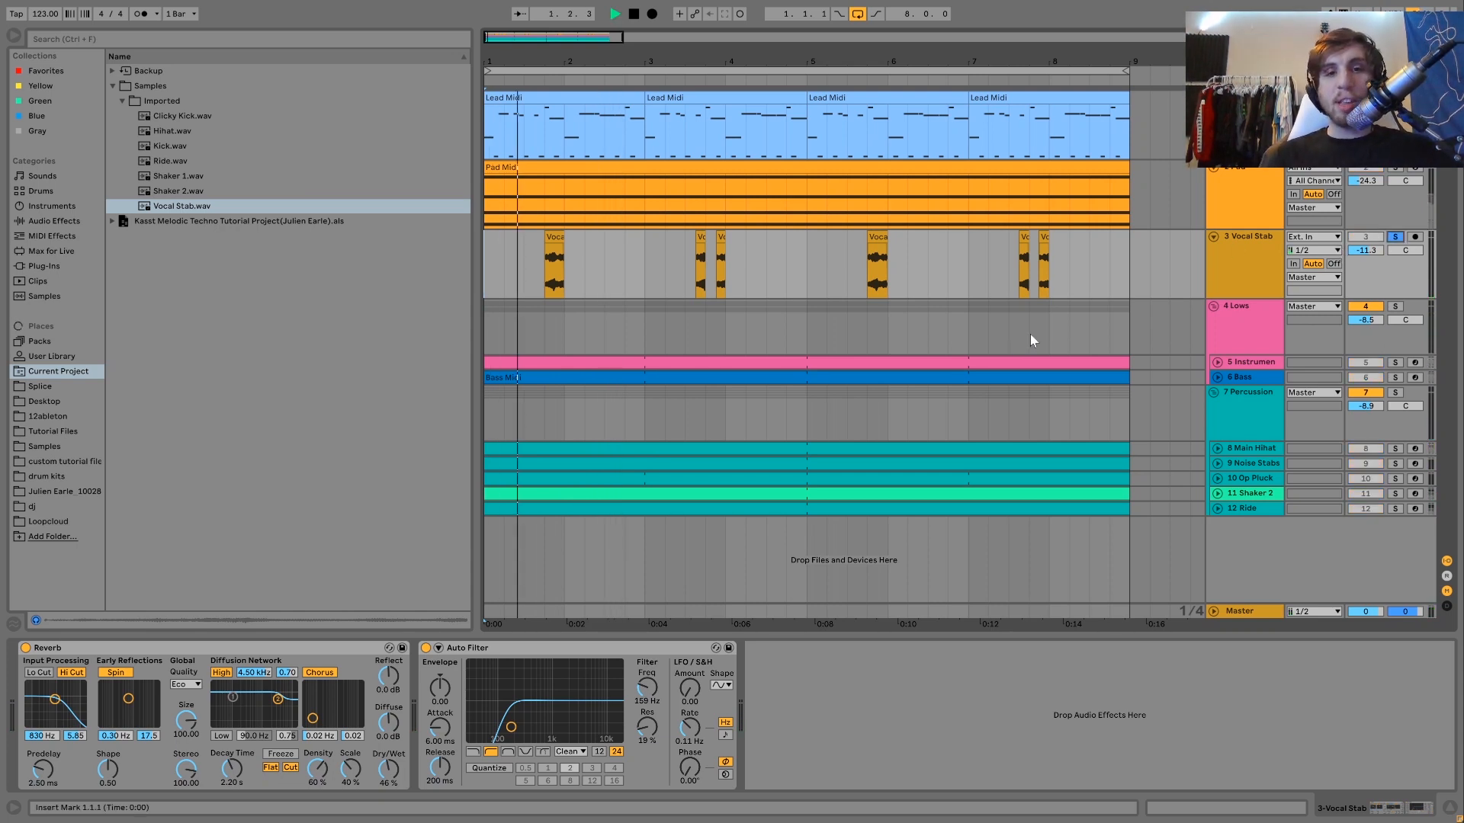
click(1395, 237)
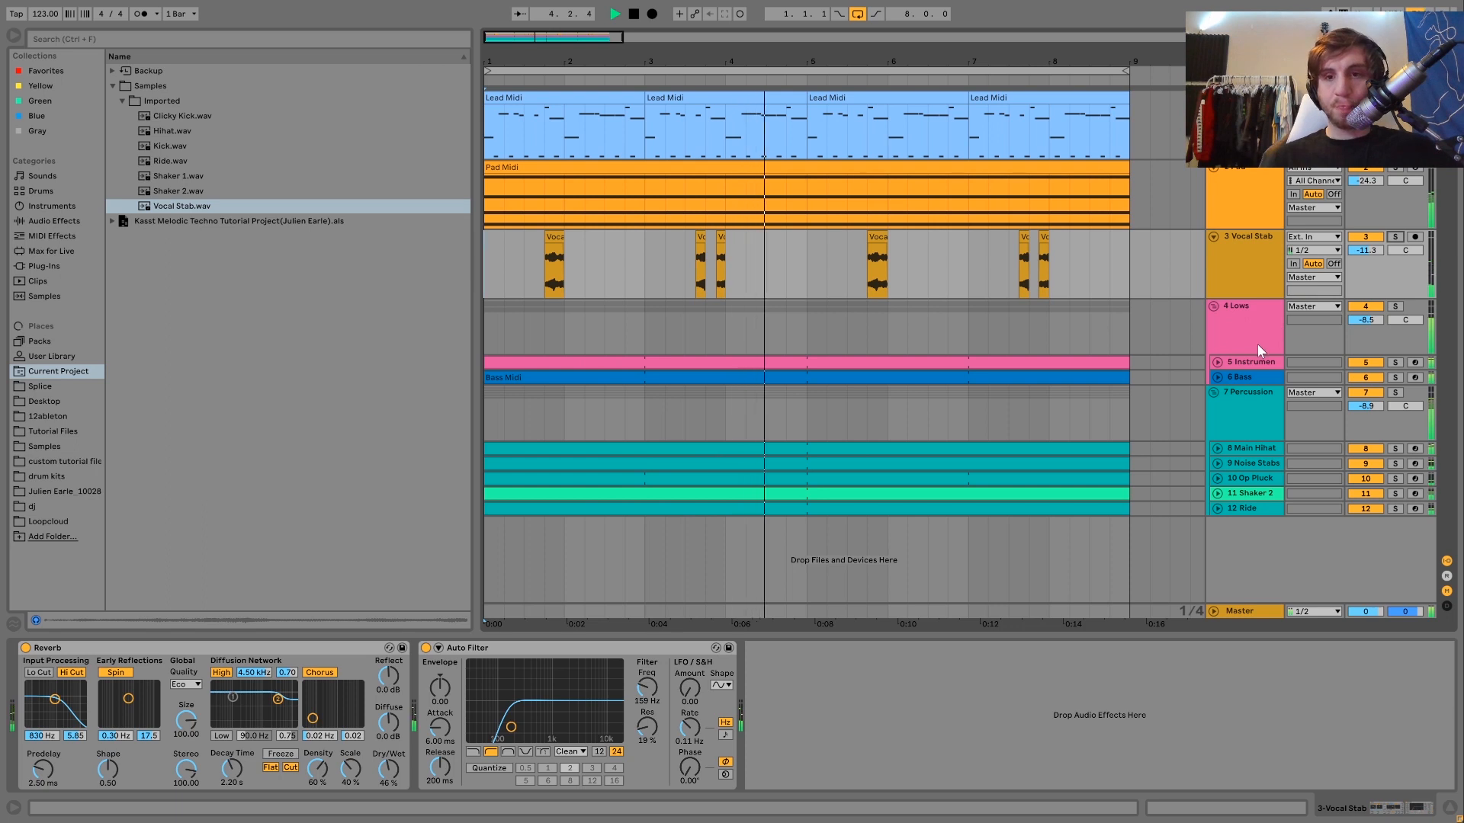
key(space)
Step: Solo the Instrument Rack kick track in the Lows group, unfold it and play it while showing its devices
click(1396, 364)
key(space)
click(1218, 362)
click(1242, 359)
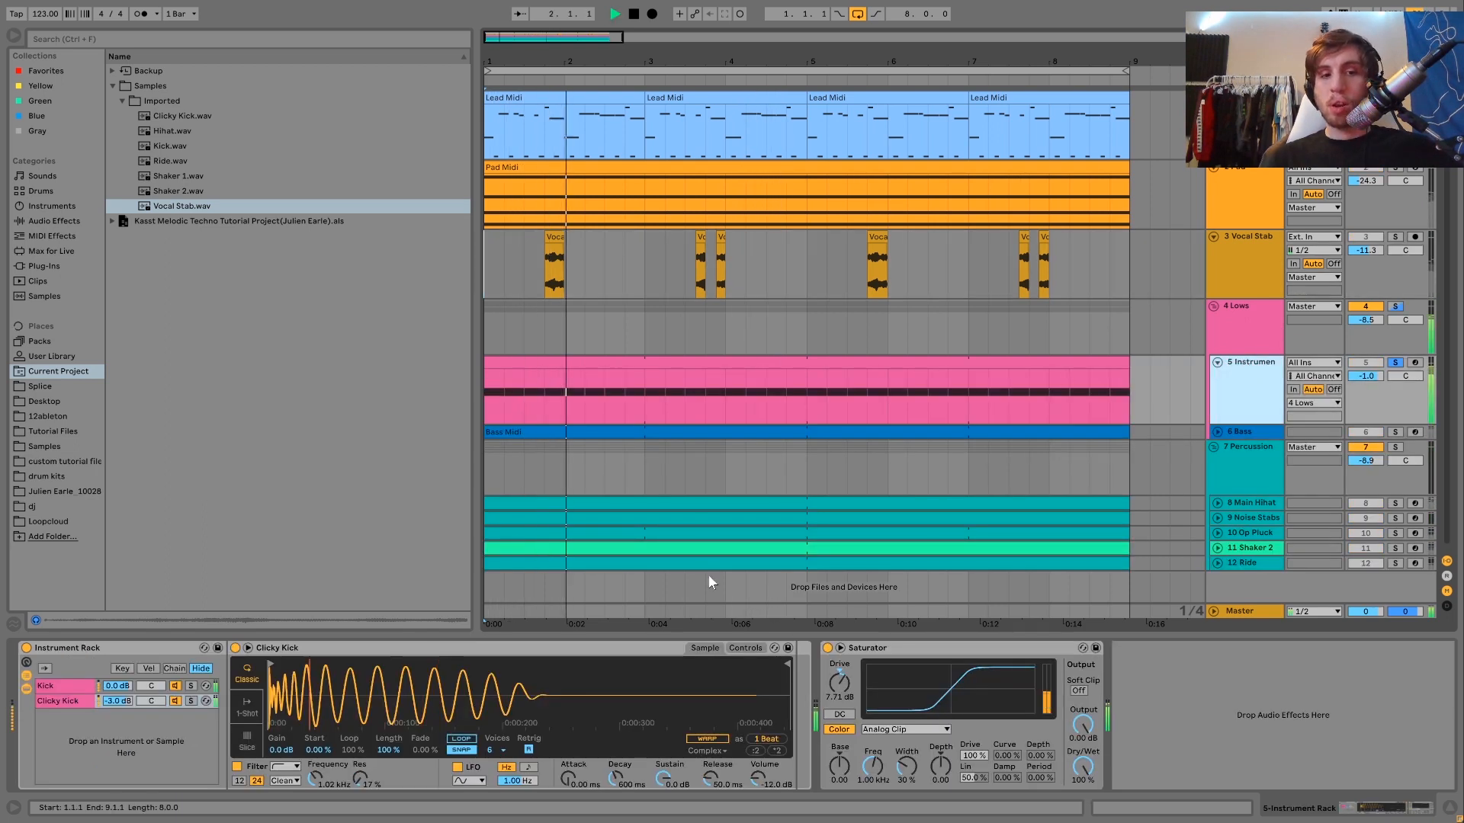
key(space)
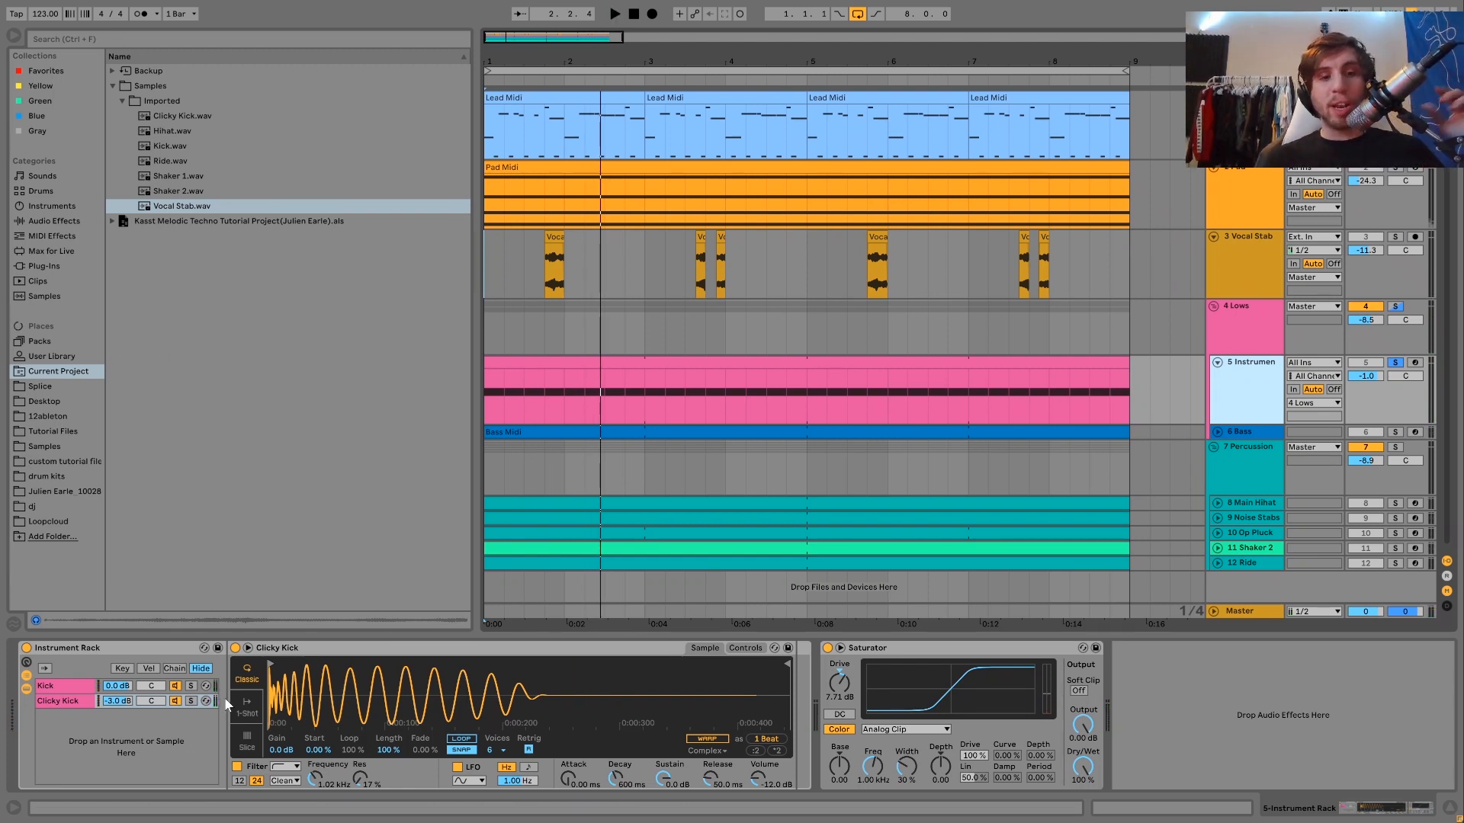
Step: Solo the rack's Kick chain and its Clicky Kick chain in turn to compare the two layers during playback
click(192, 687)
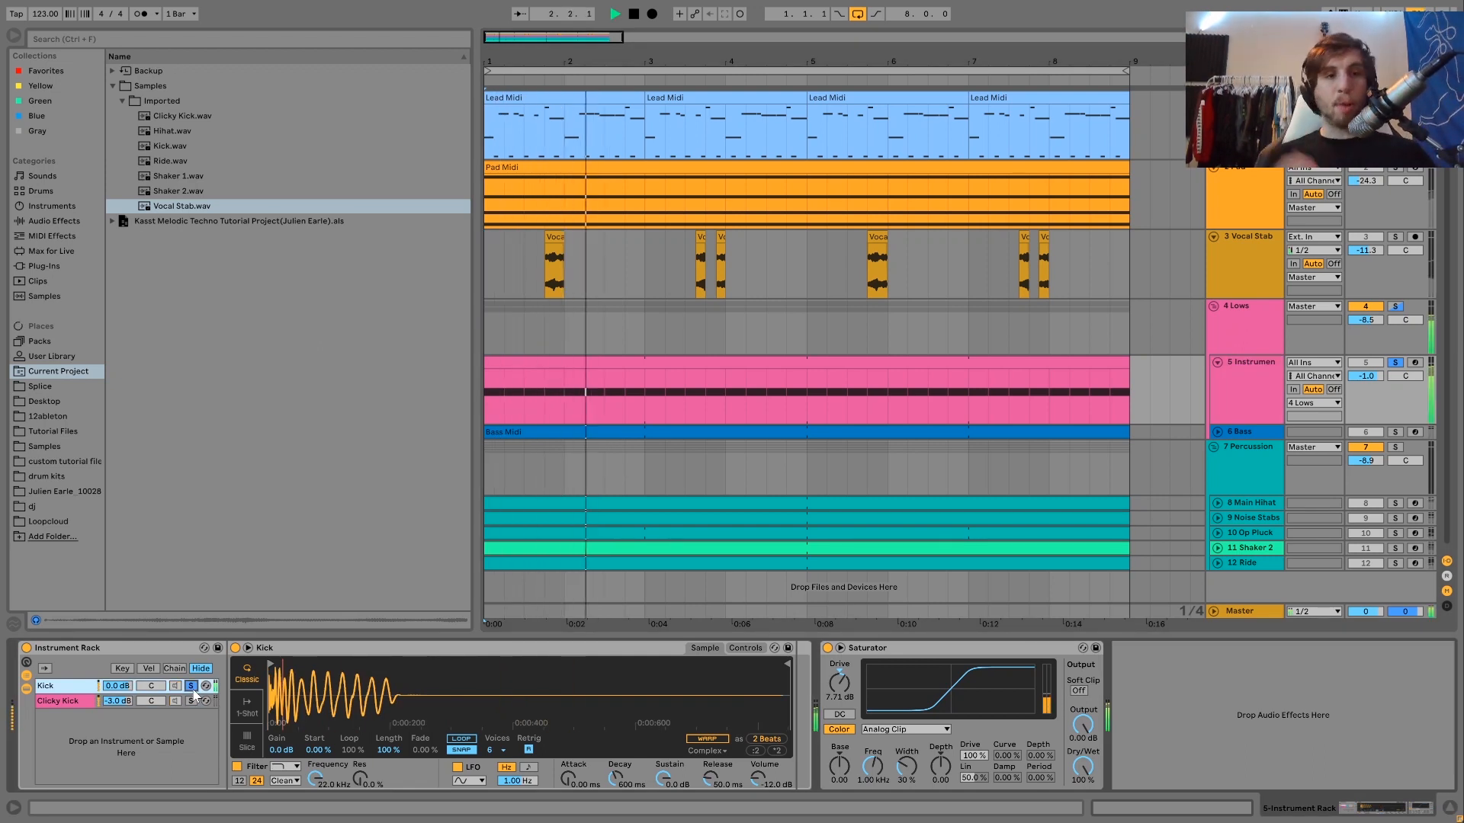
click(191, 702)
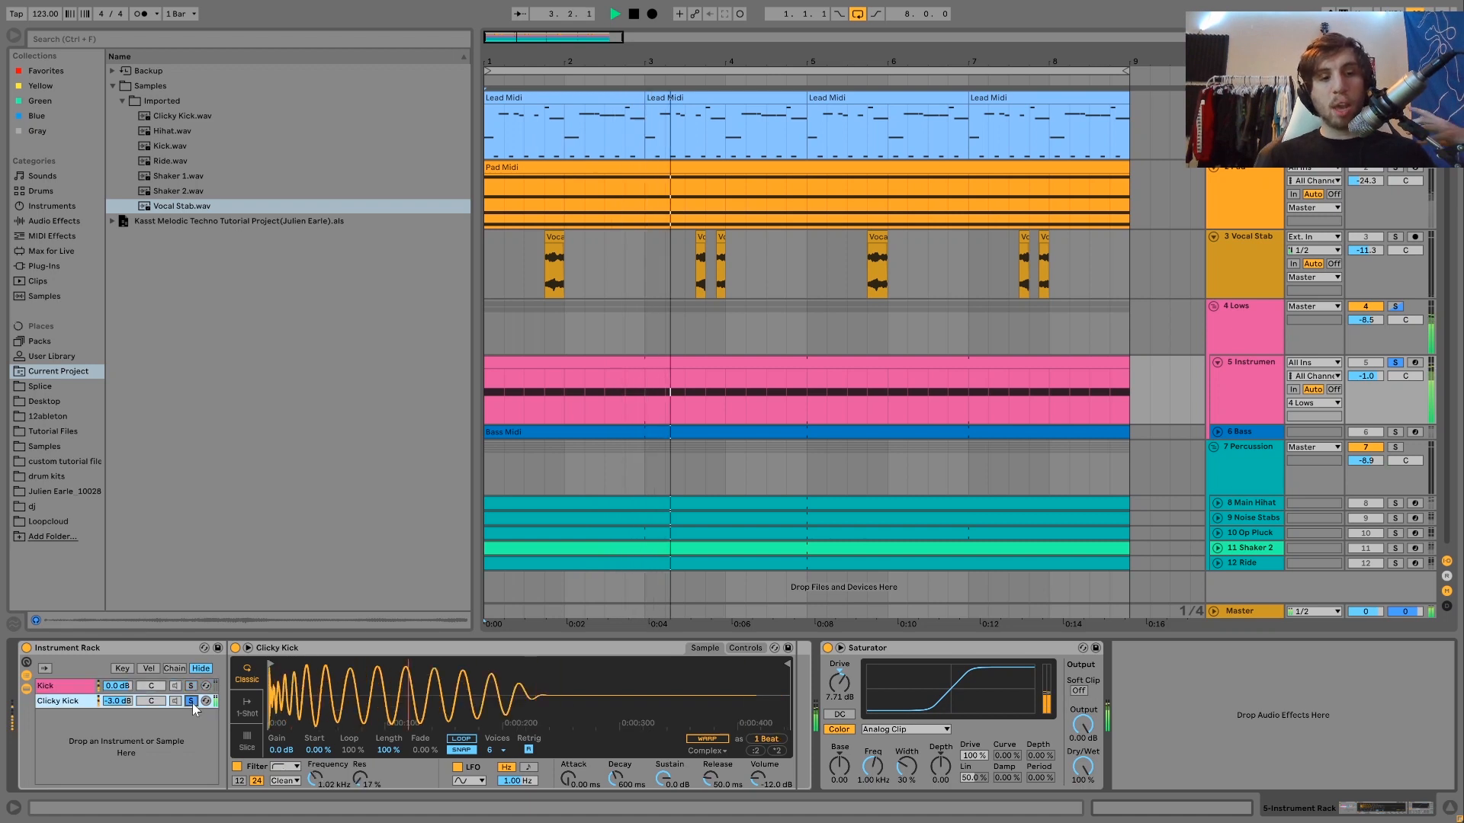
key(space)
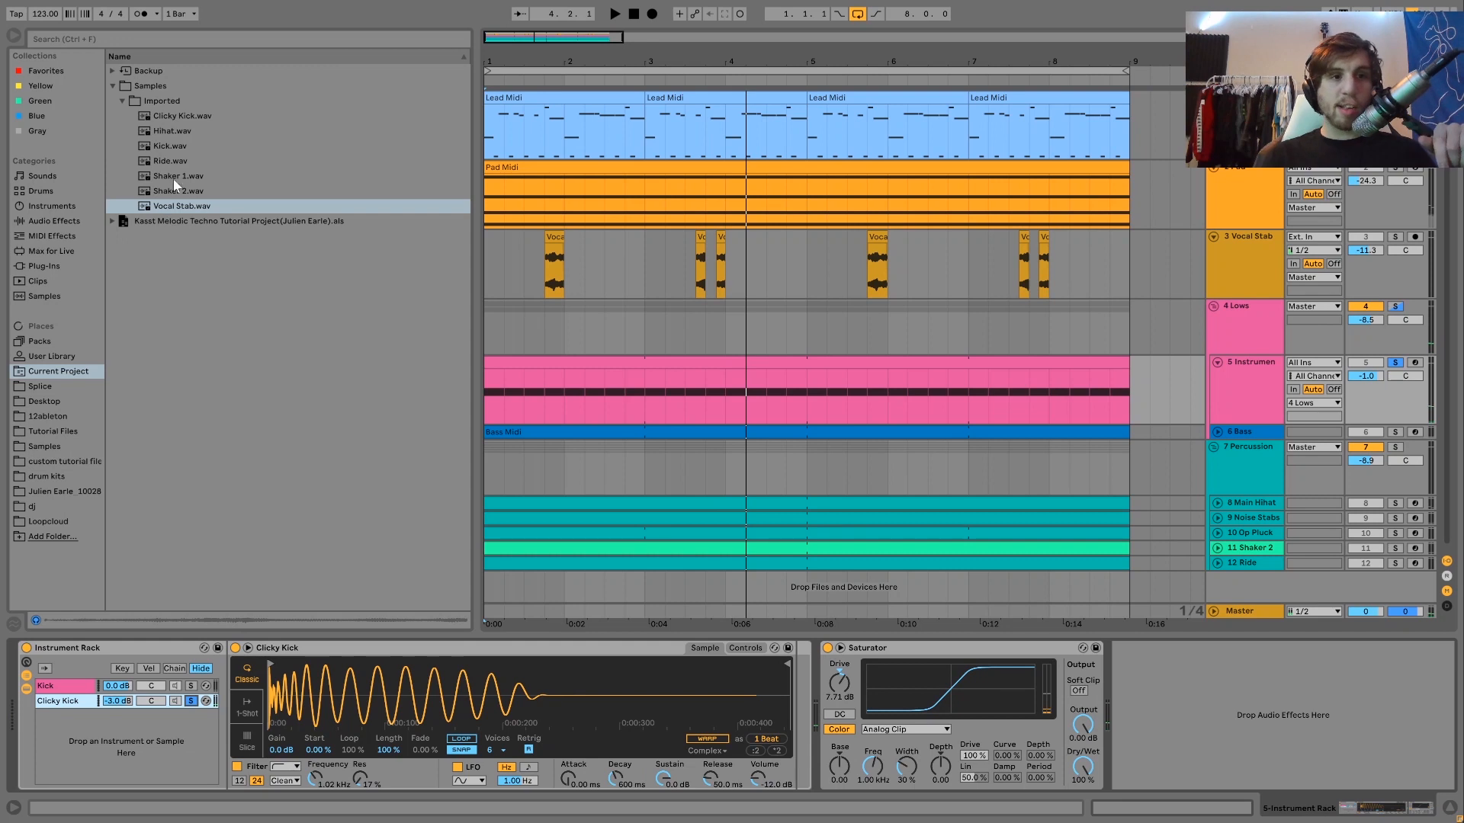
Step: Select Clicky Kick.wav among the imported samples, and play the Clicky Kick chain alone and together with the Kick chain
click(165, 120)
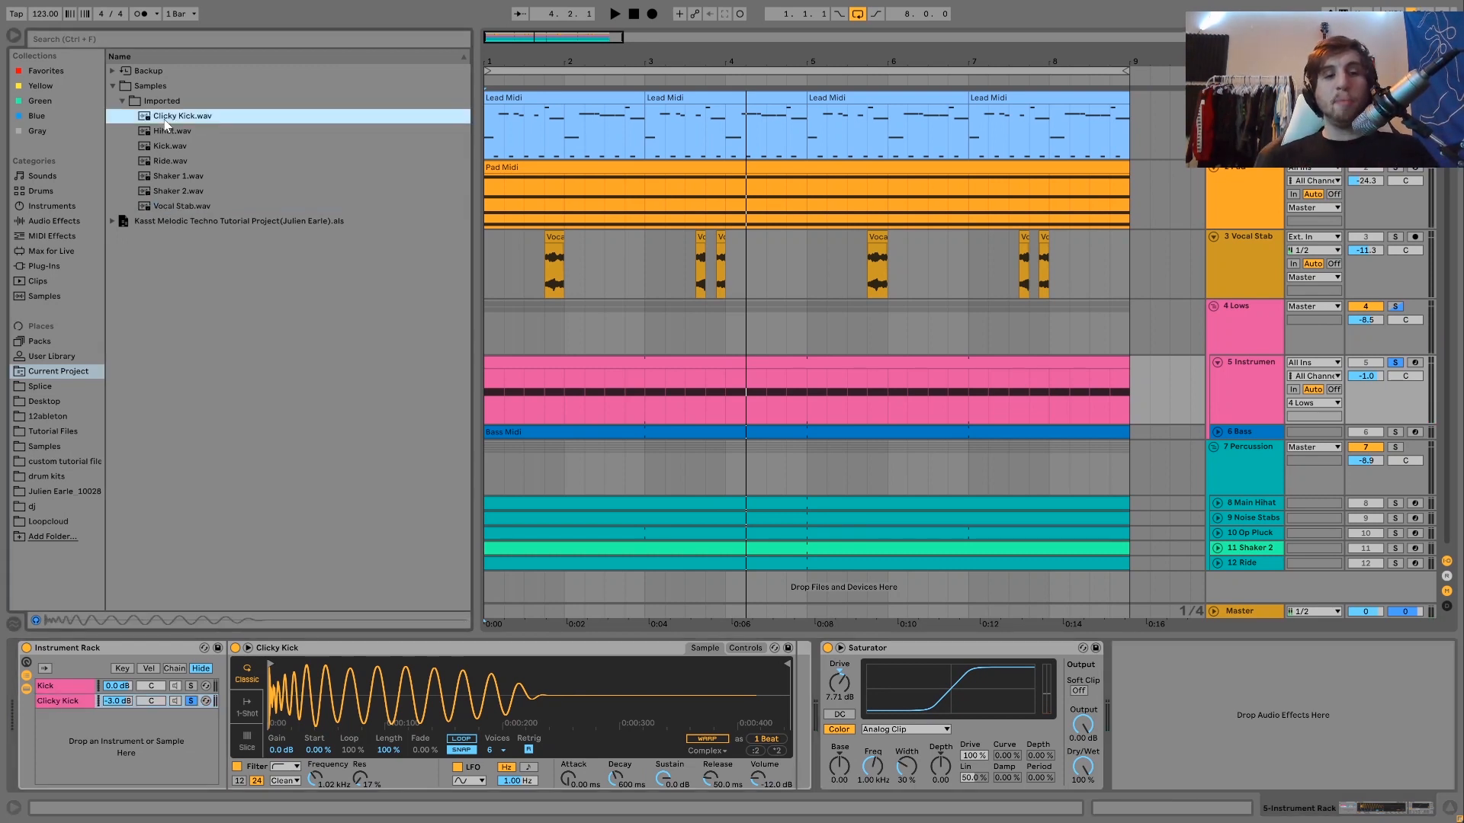
key(space)
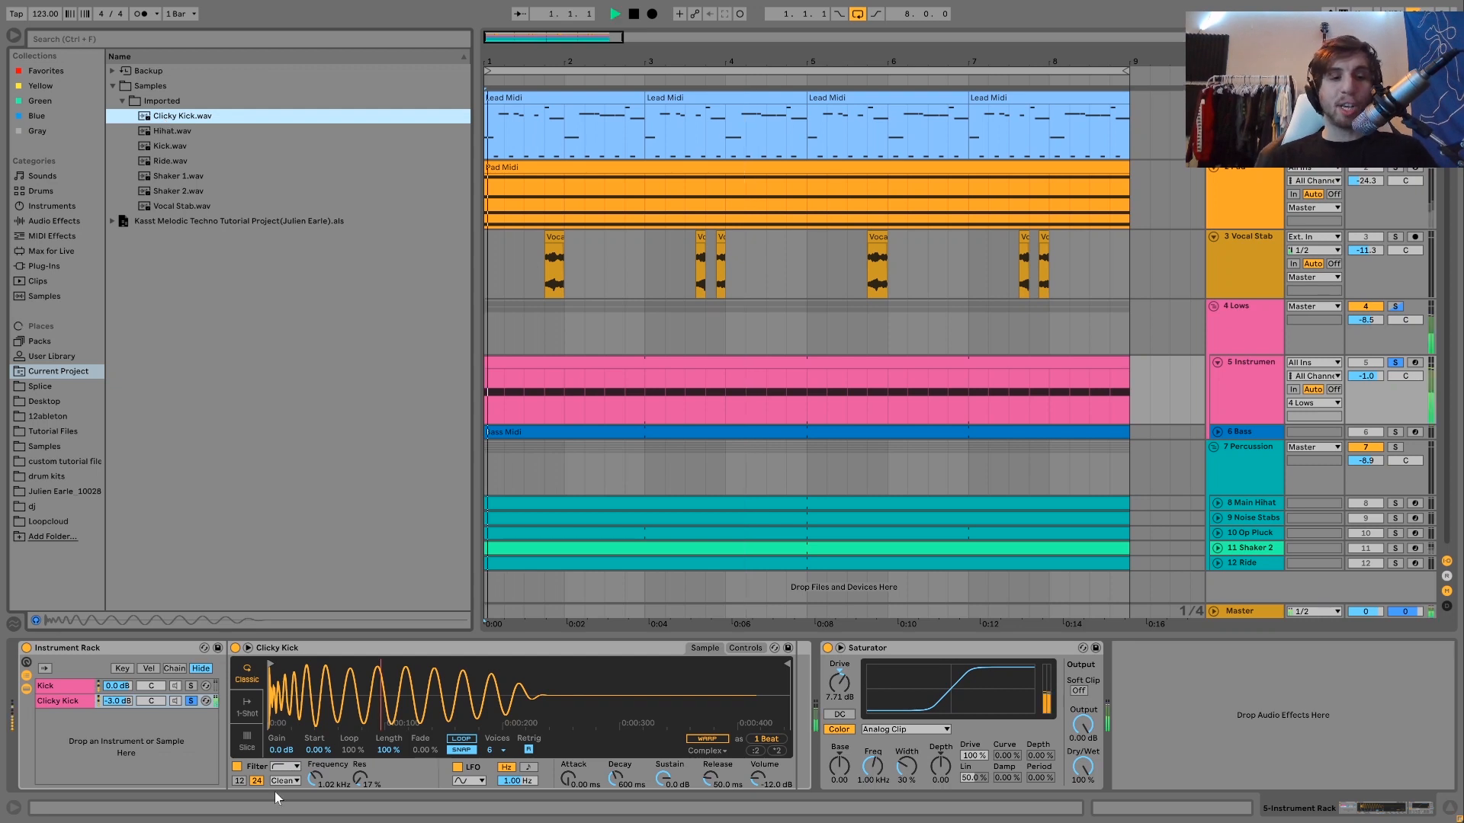
click(192, 701)
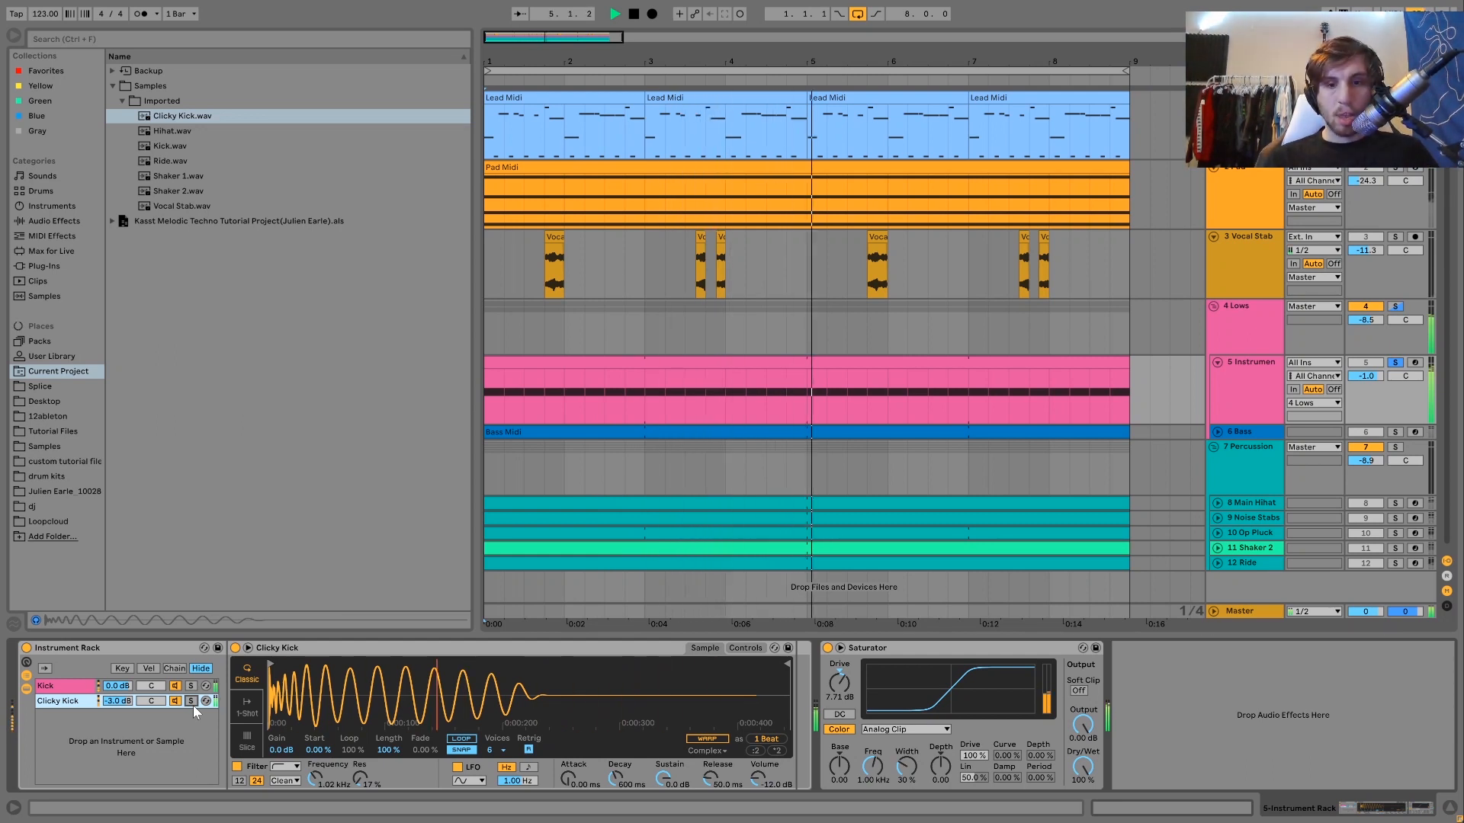
key(space)
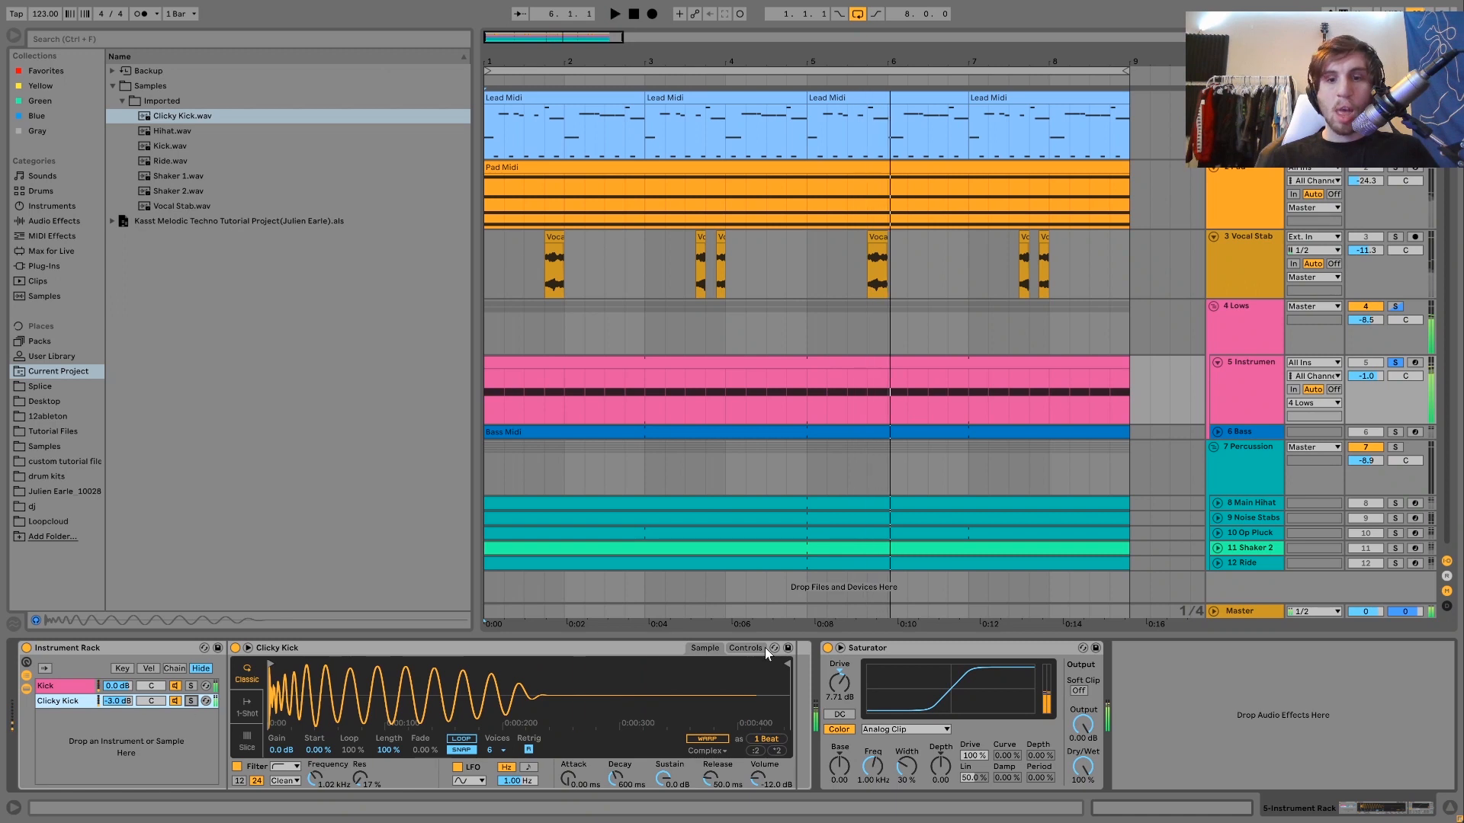
Step: Compare the layered kick with its Saturator bypassed and switched back on during playback
click(829, 649)
key(space)
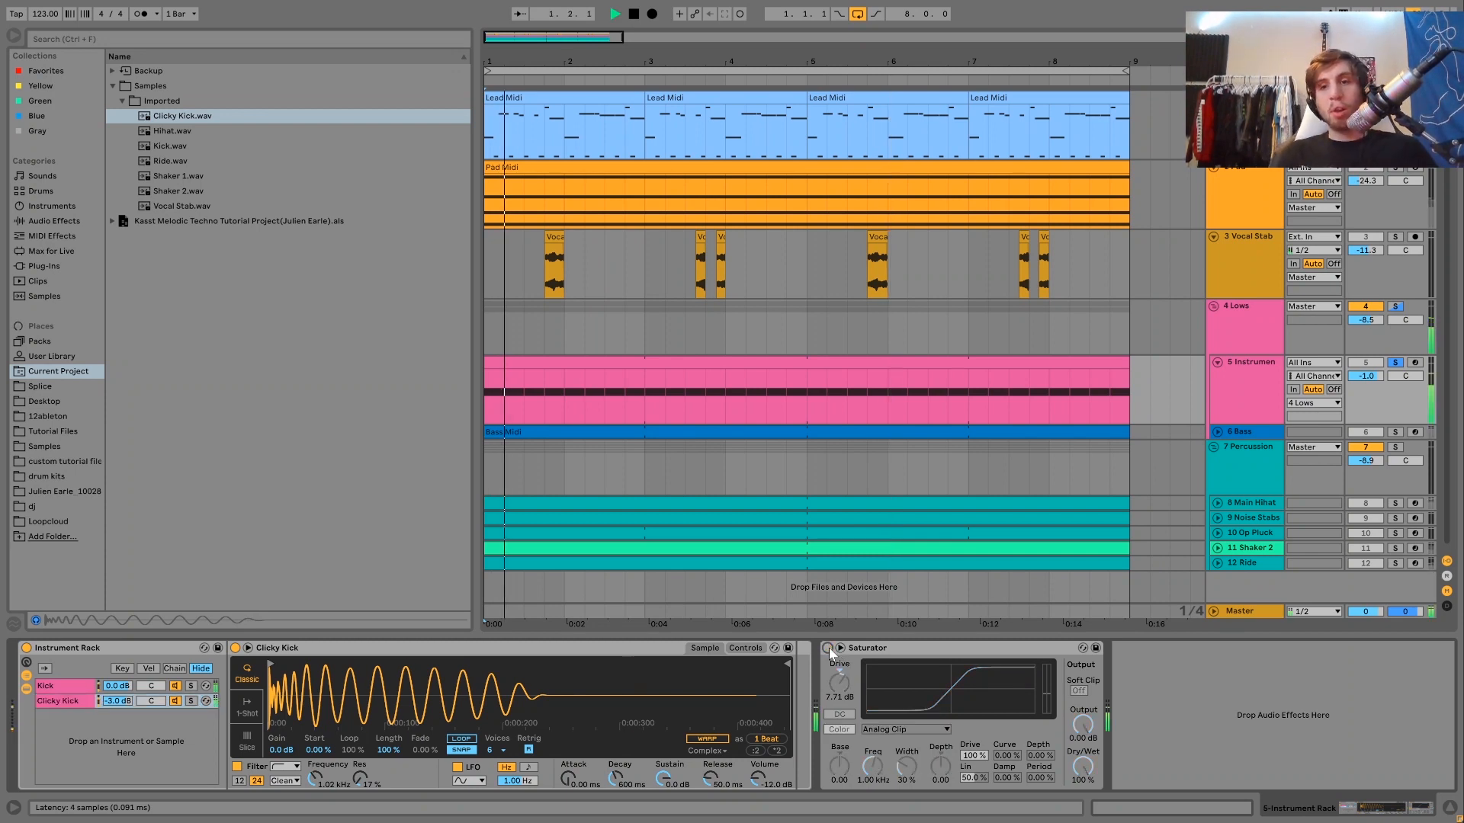
click(828, 649)
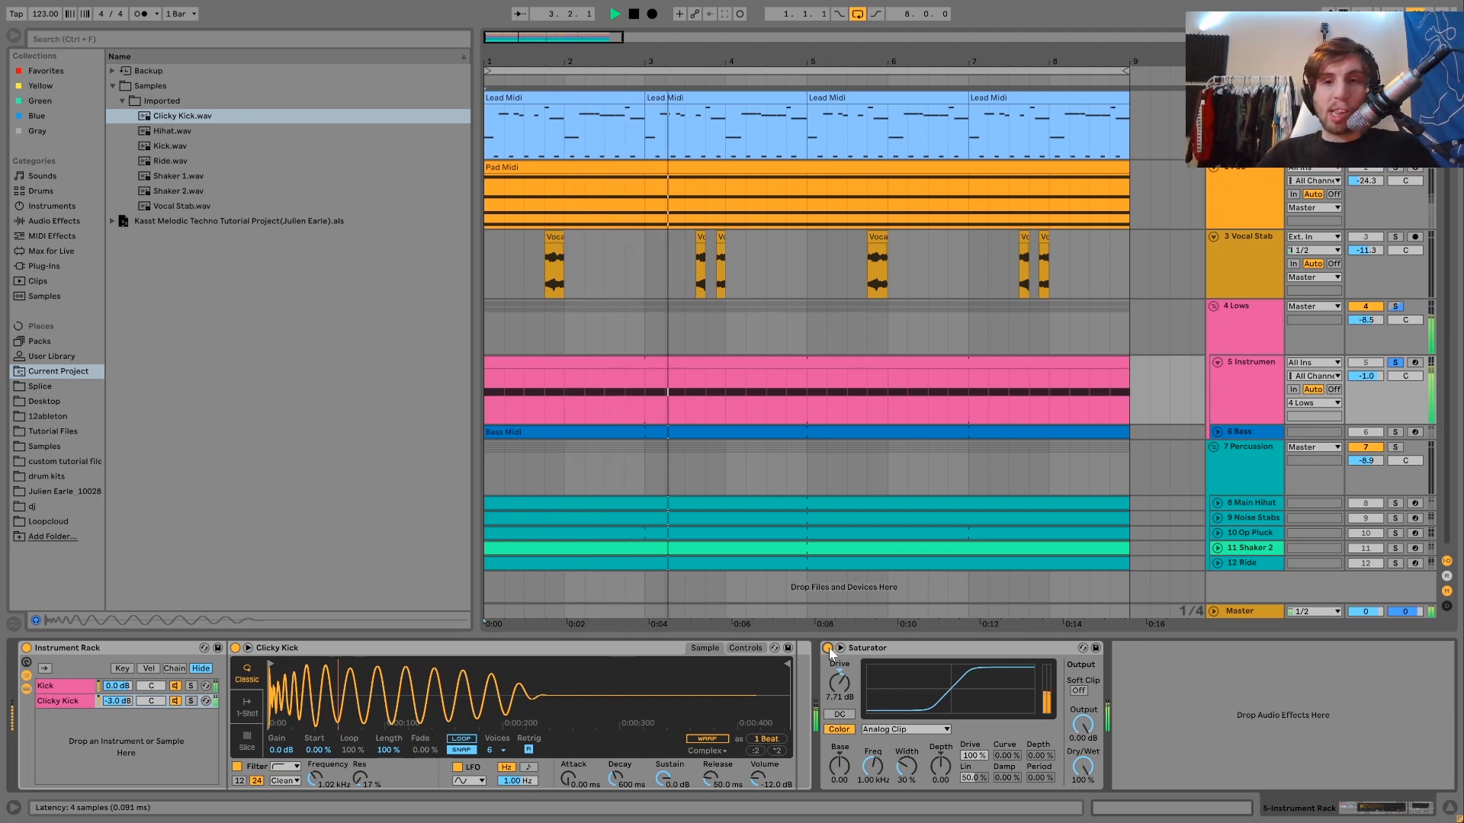
key(space)
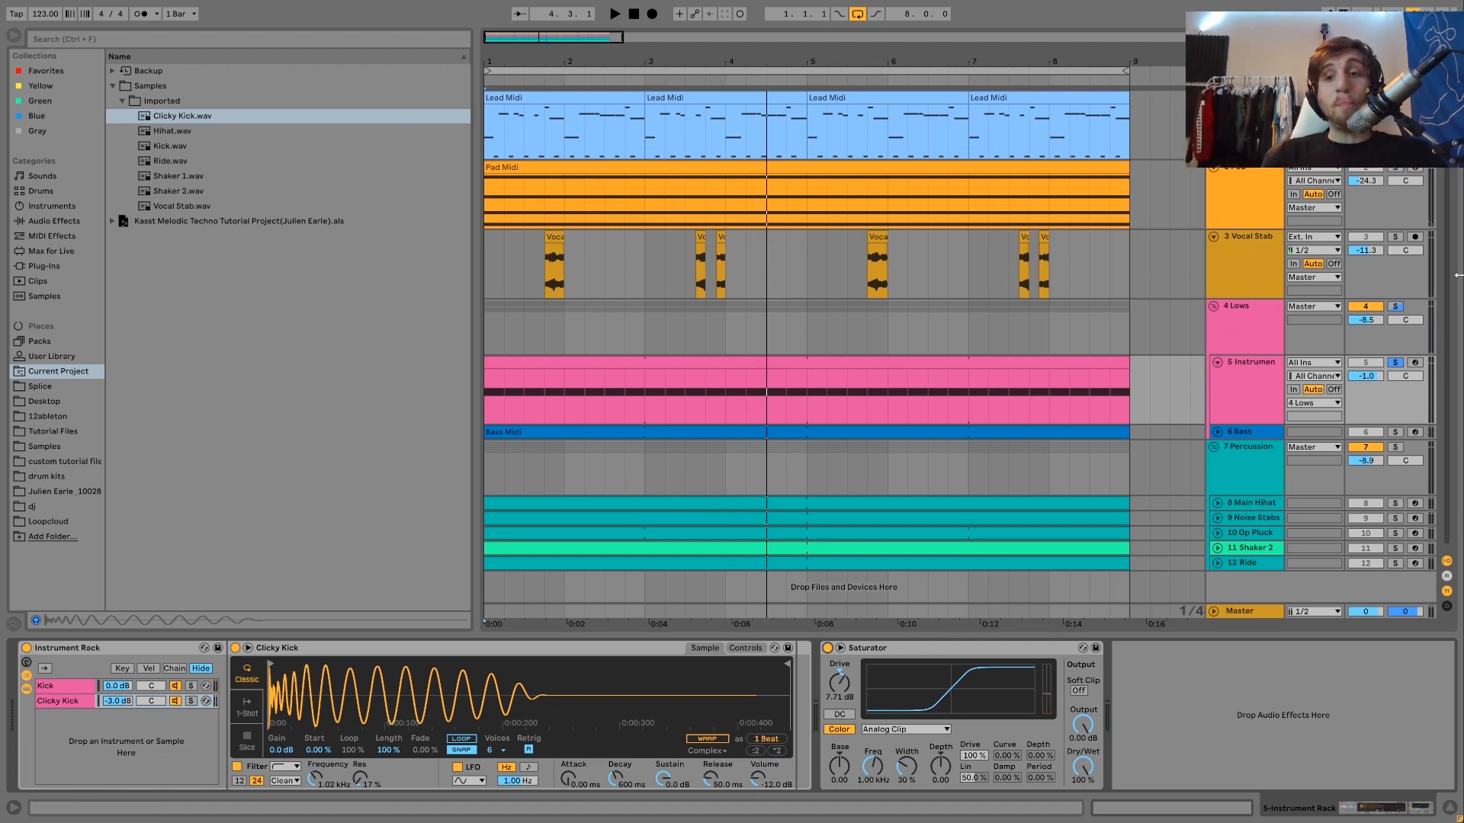
Step: Solo the Bass track, unfold it and play its Bass Midi clip
click(1395, 432)
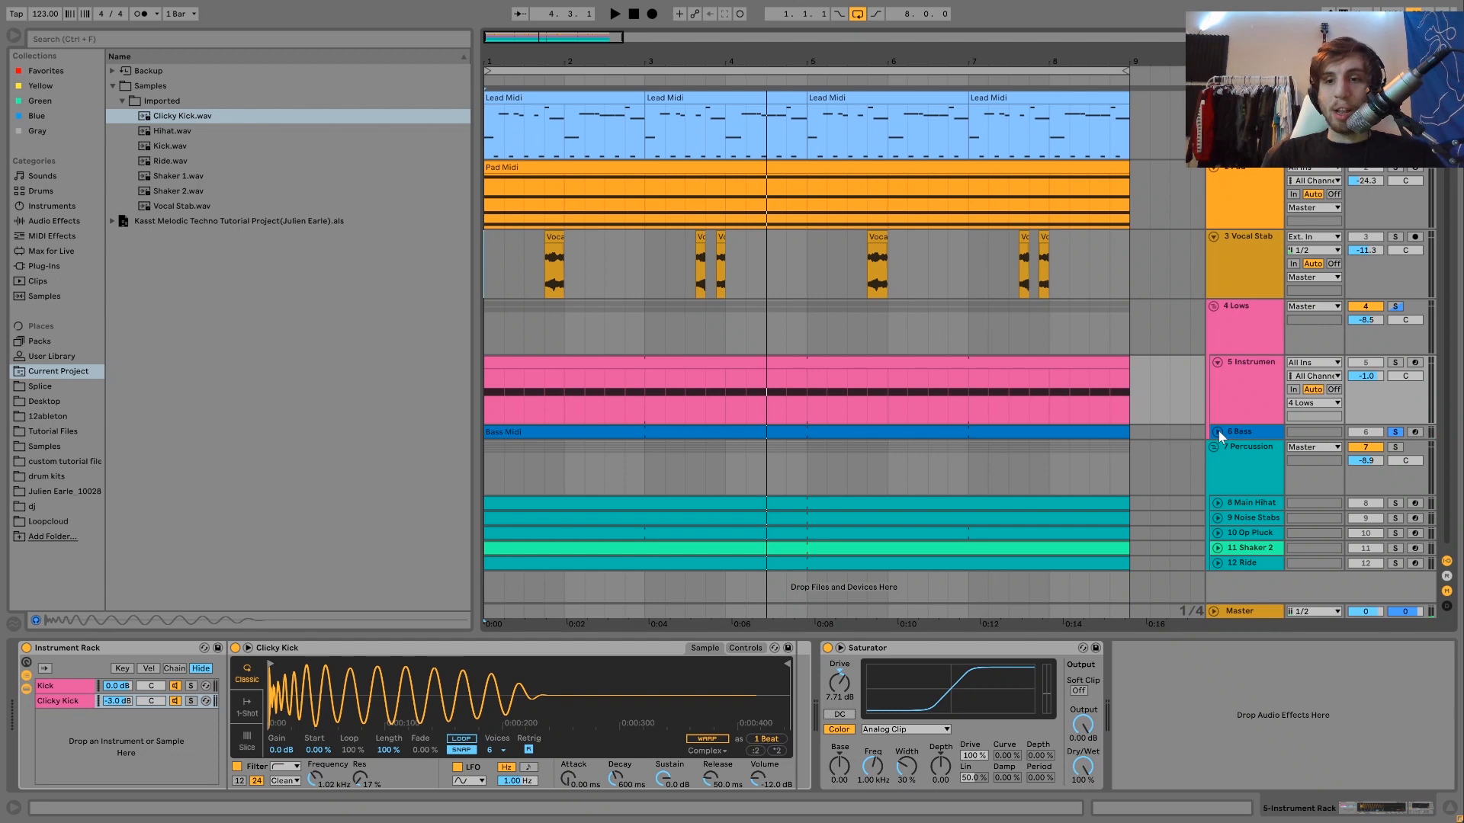
click(1218, 432)
key(space)
click(1016, 433)
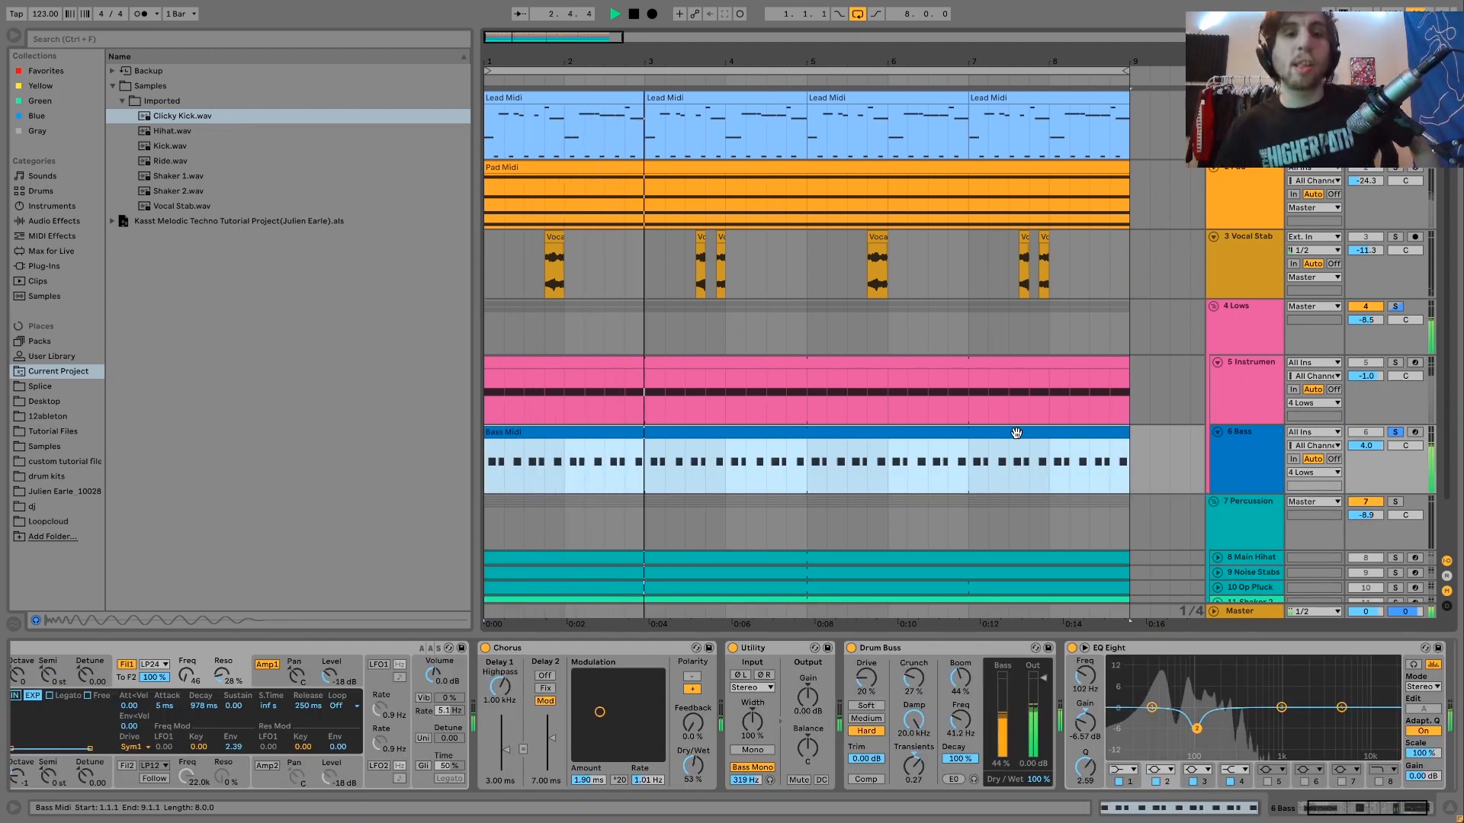
Step: Examine the Bass Midi clip's notes, selecting the first three and playing the pattern, and return to the Bass track's device chain
double_click(1017, 432)
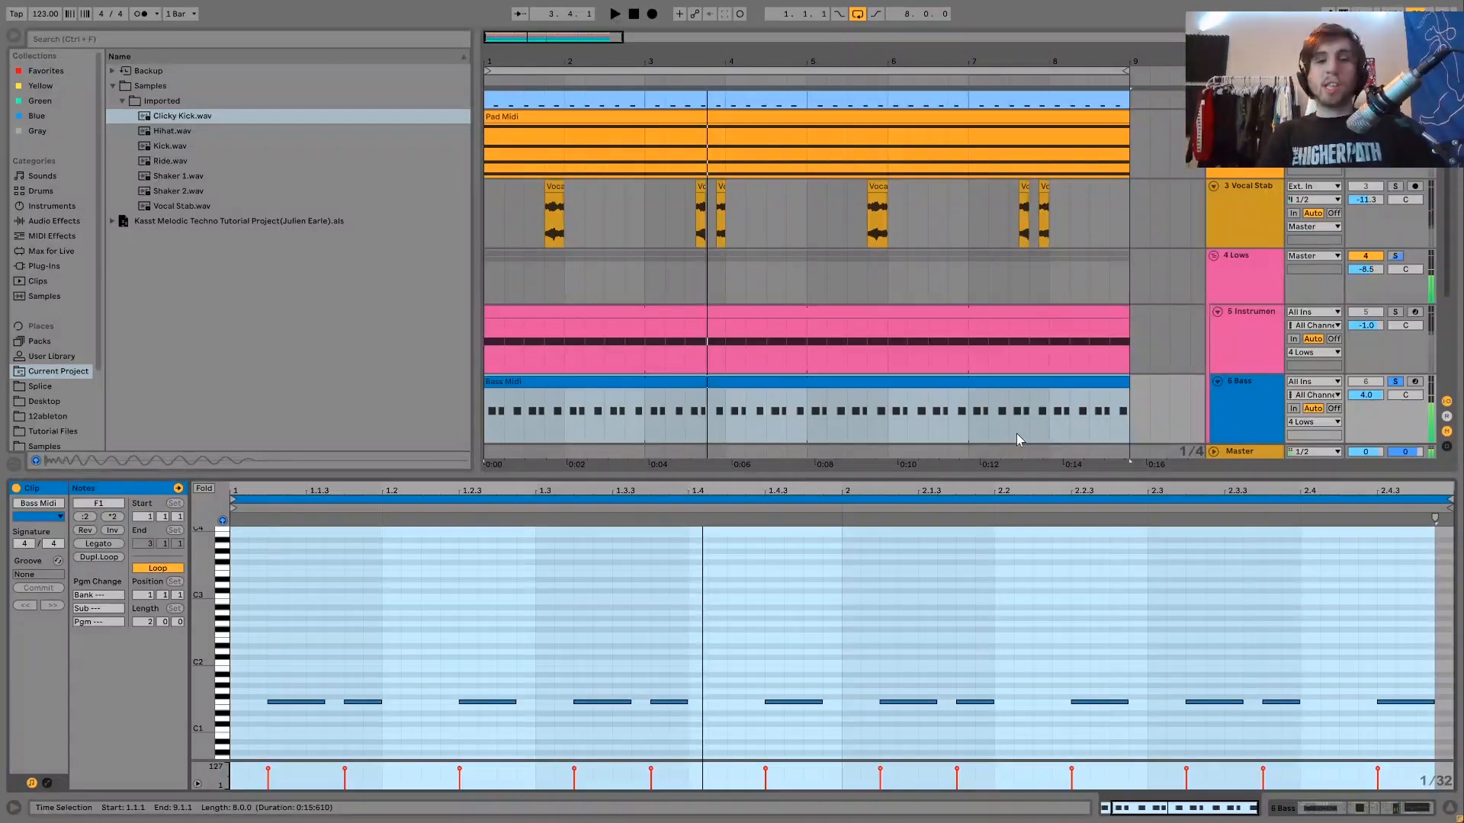
key(space)
click(545, 643)
drag(534, 648, 255, 712)
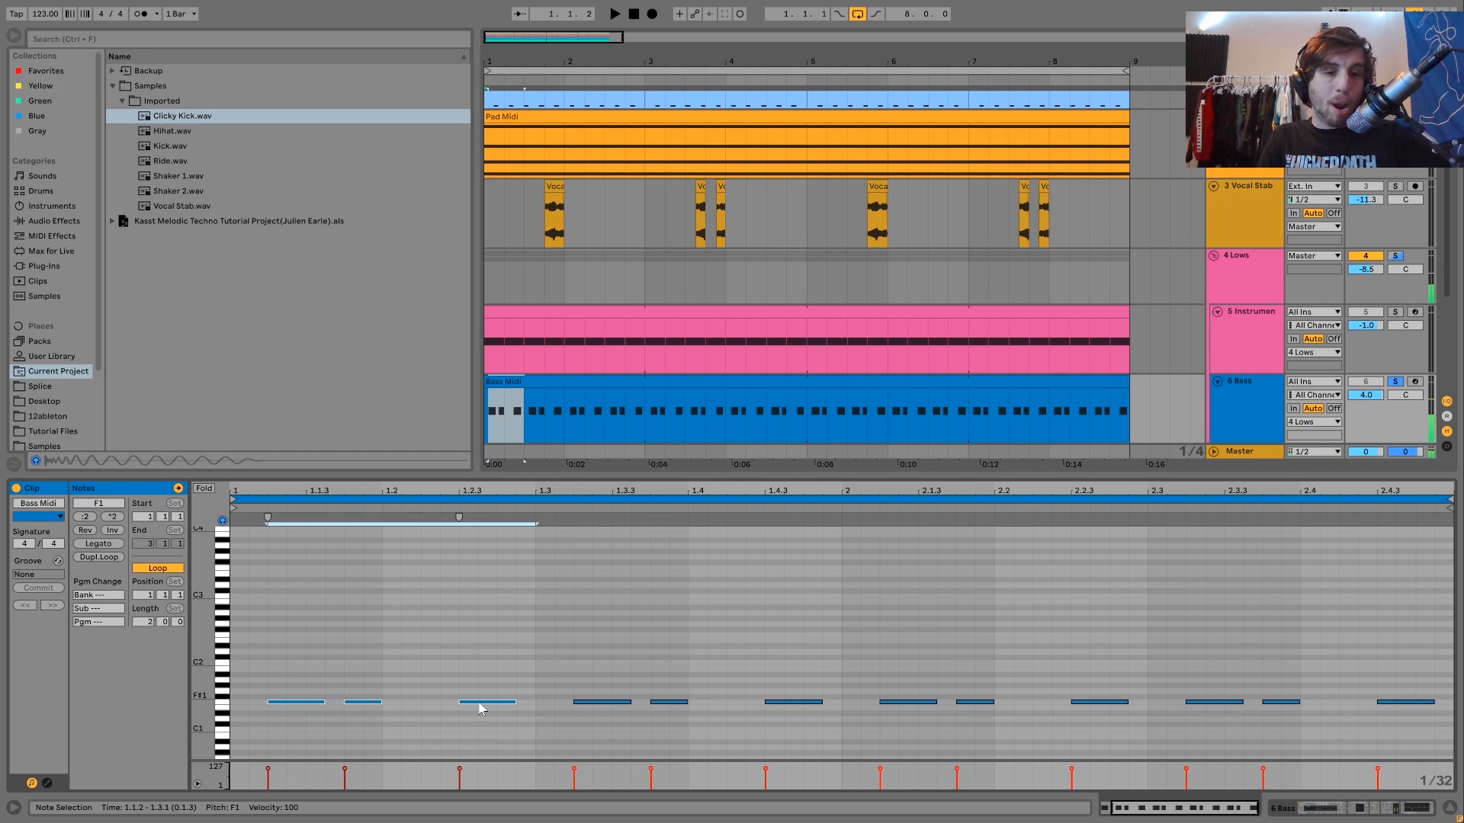
key(space)
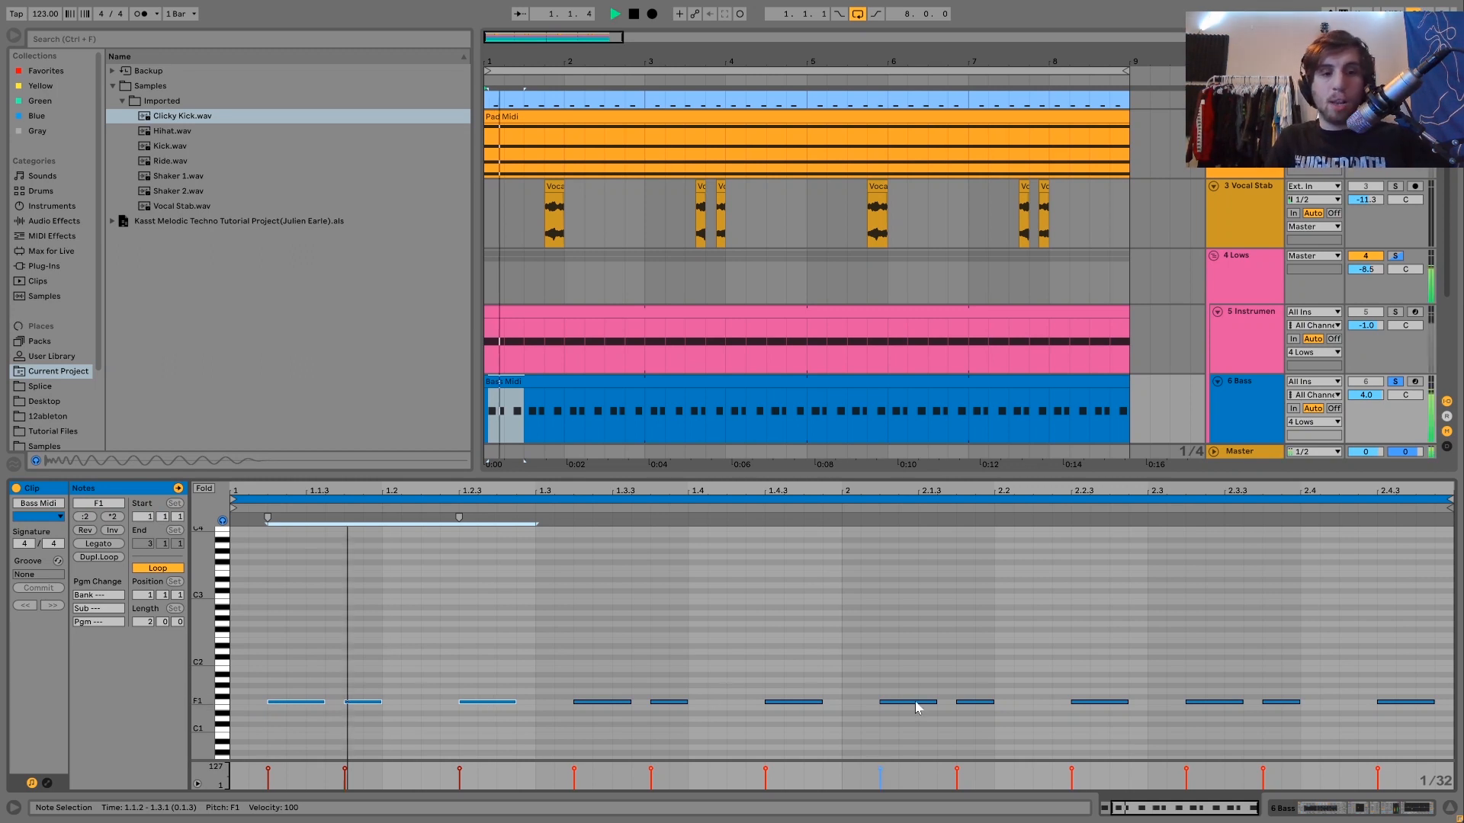
click(140, 15)
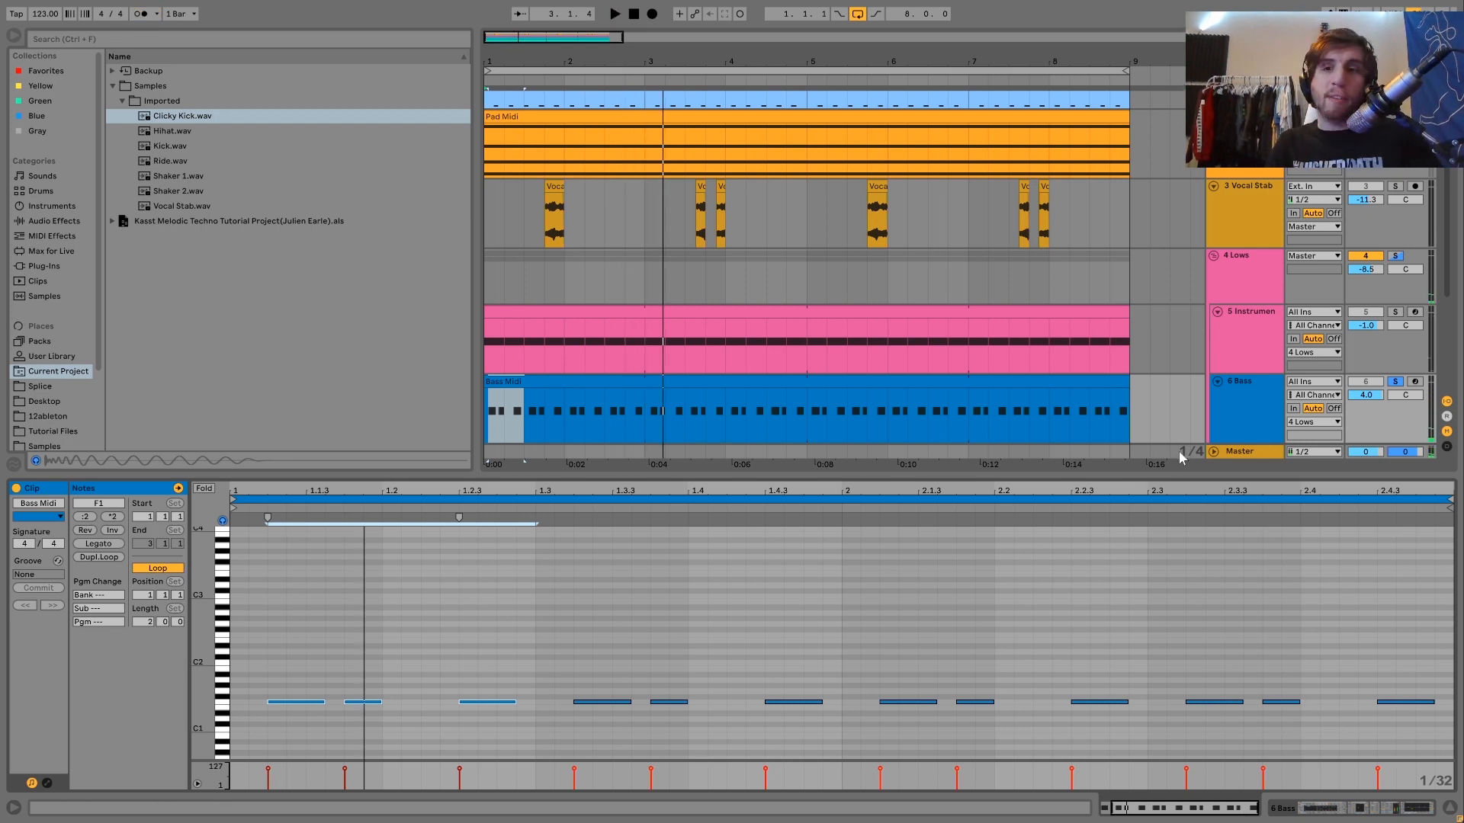
click(1223, 407)
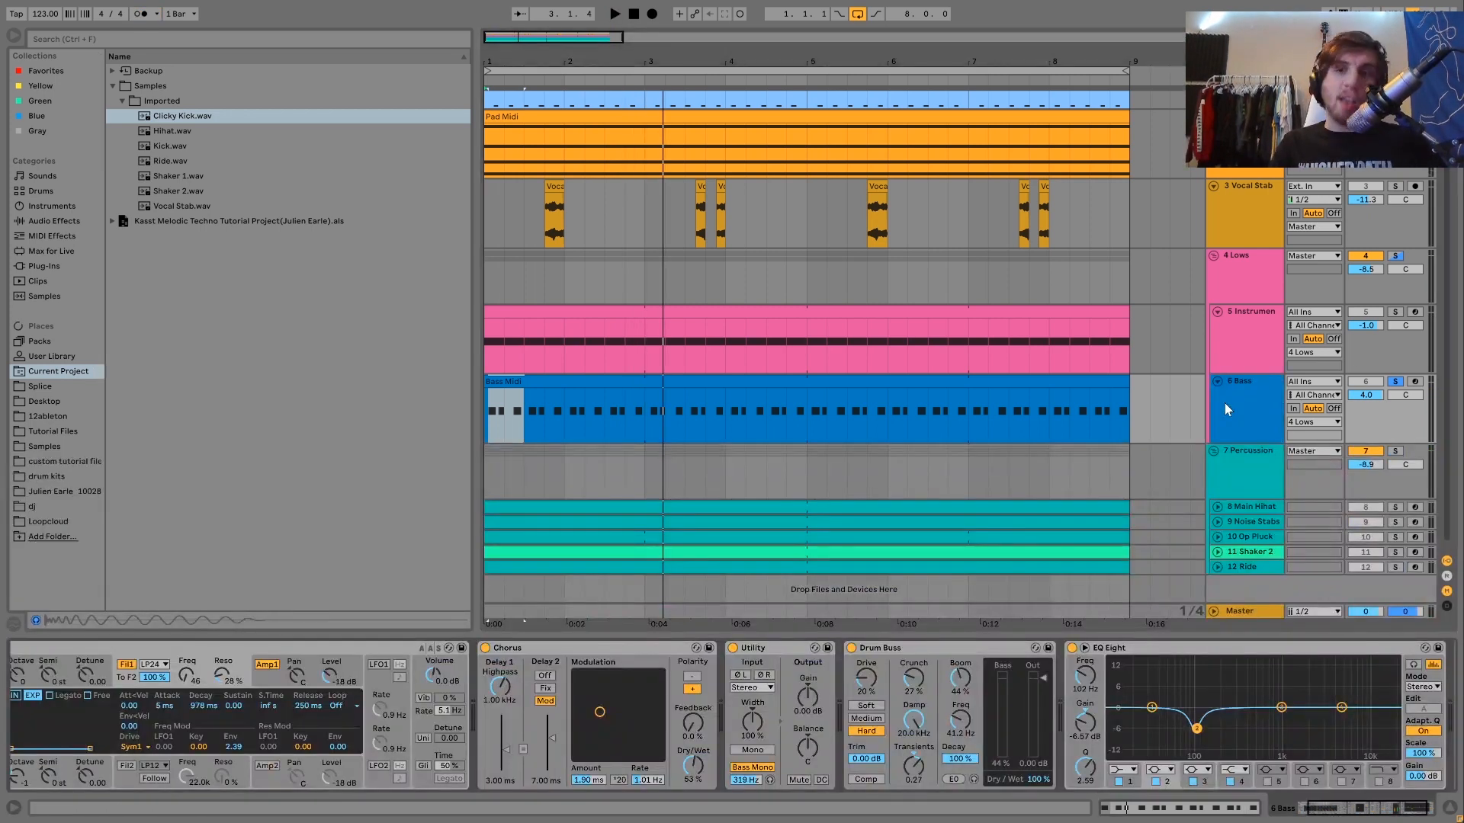
Step: Unsolo the Bass track and play the full mix with the Bass track selected
click(1396, 382)
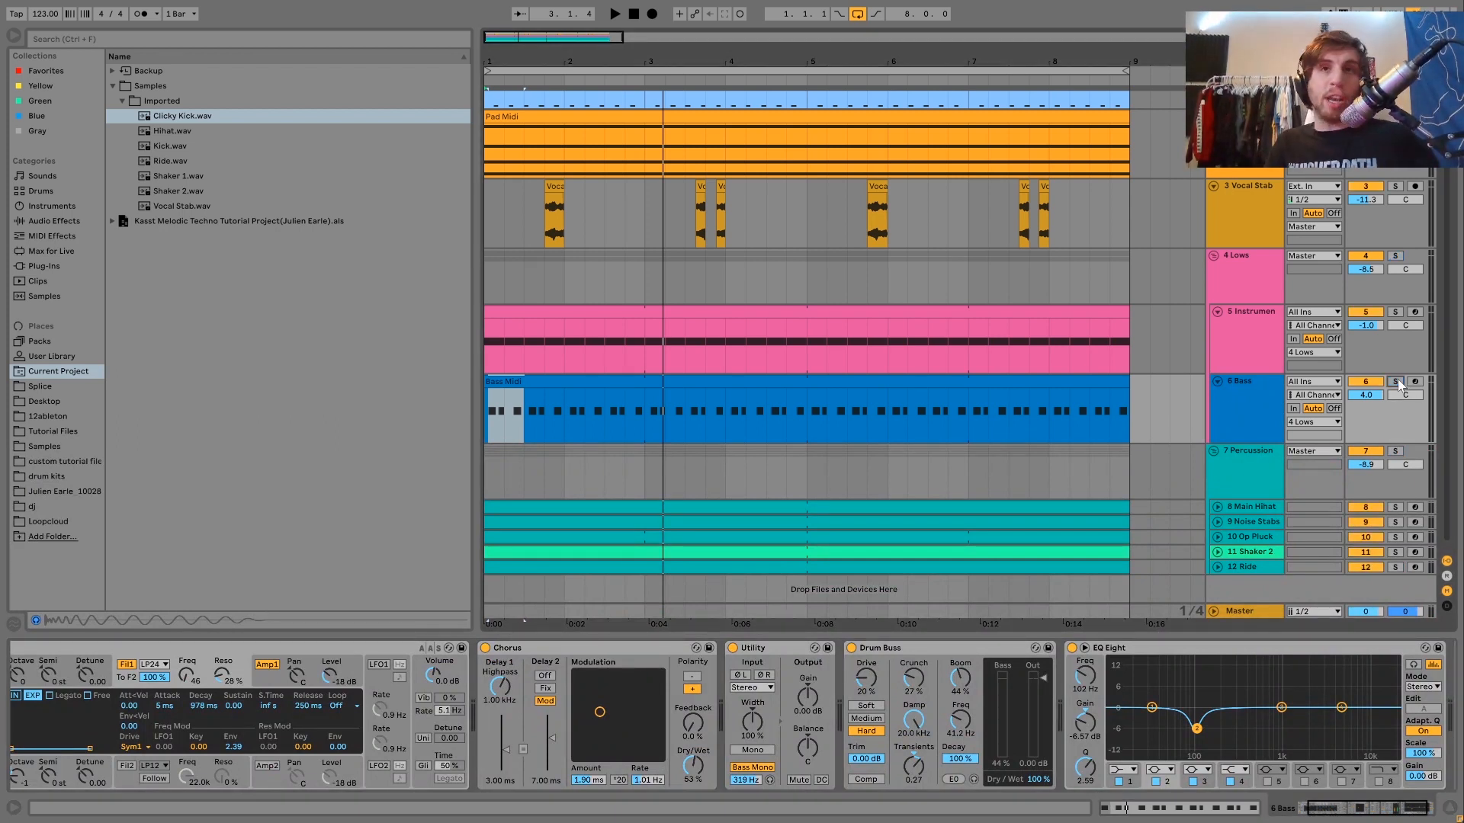
key(space)
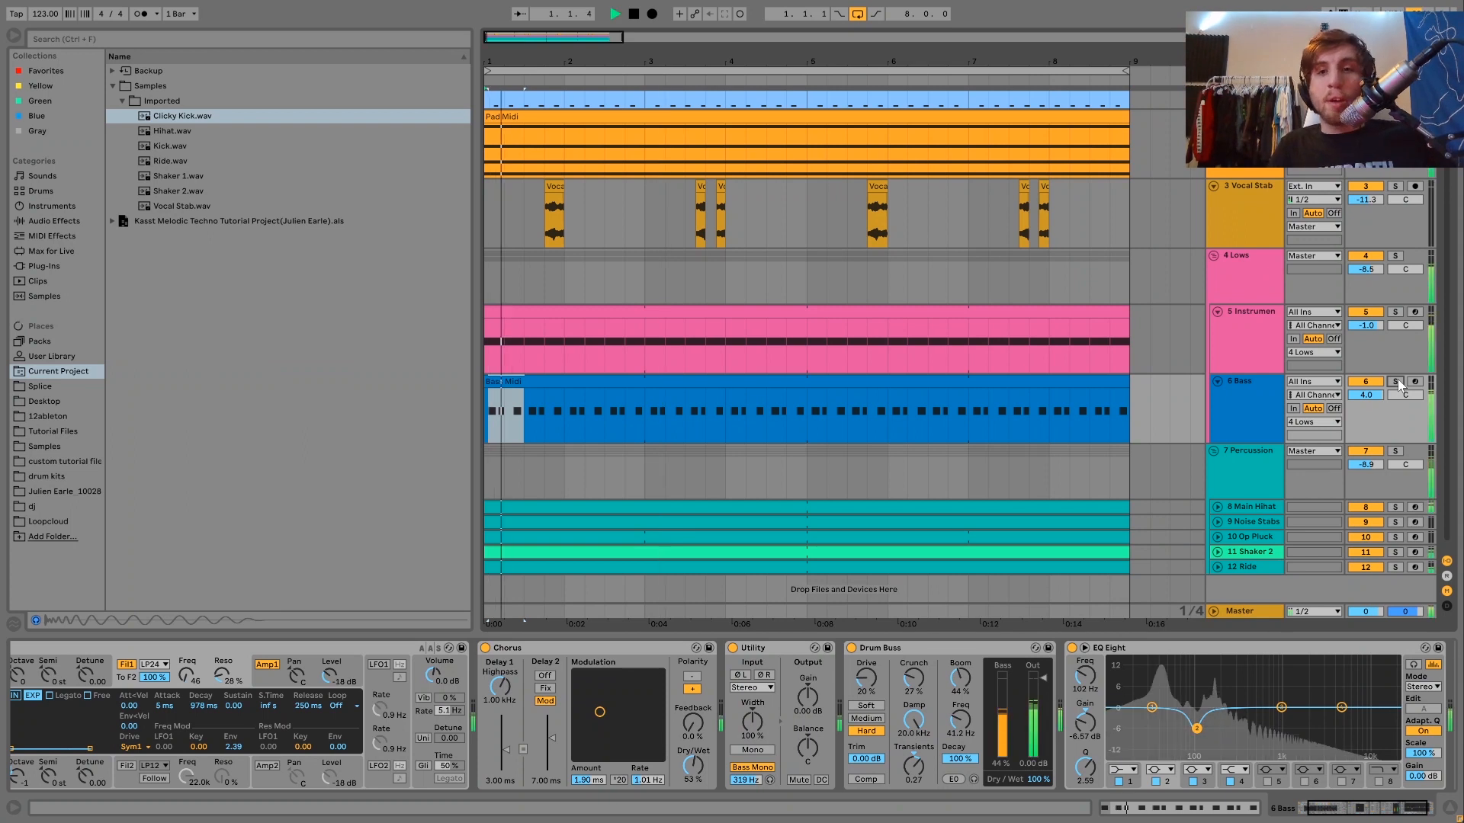
click(1249, 389)
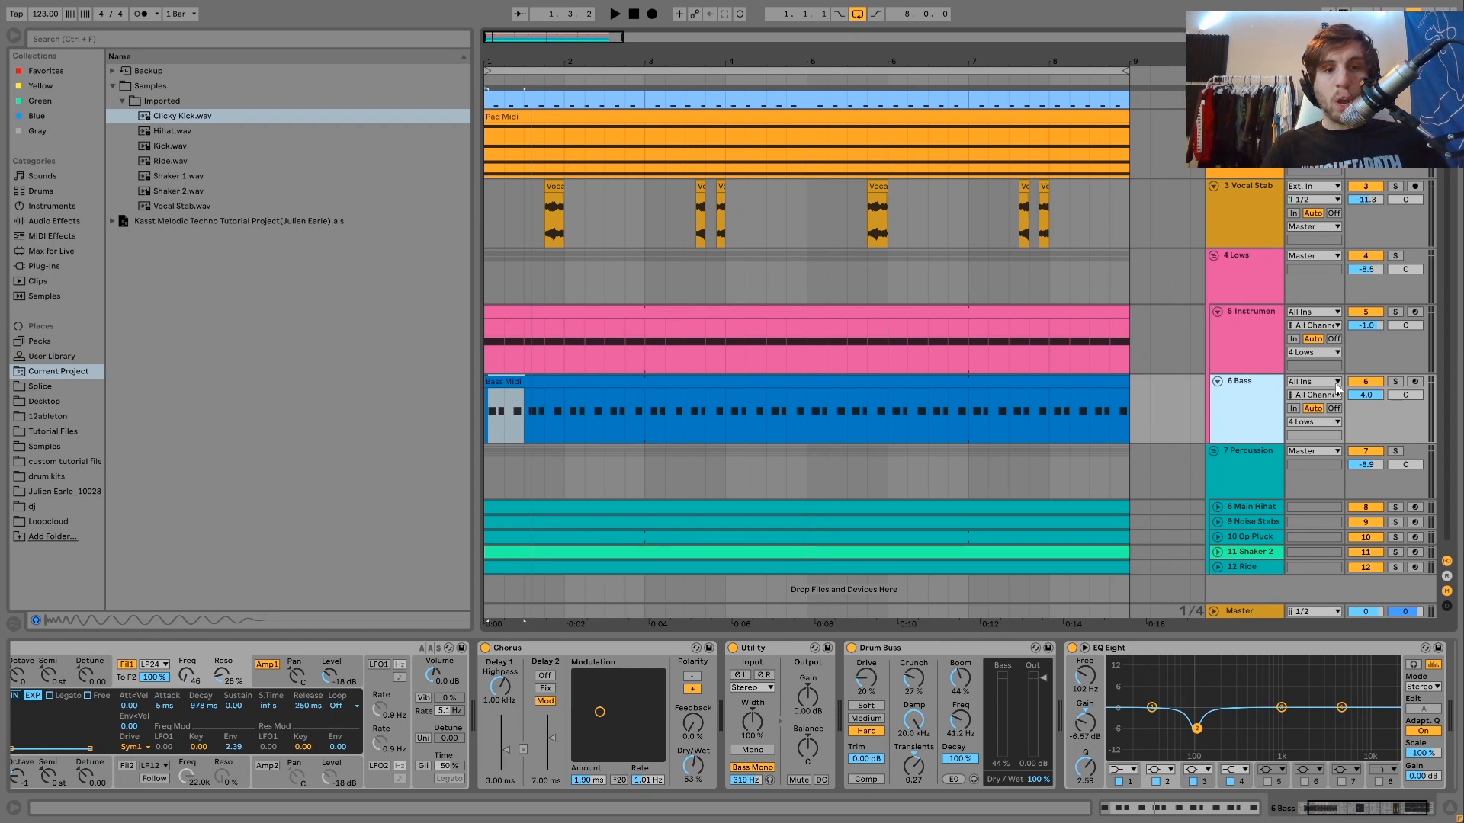
key(space)
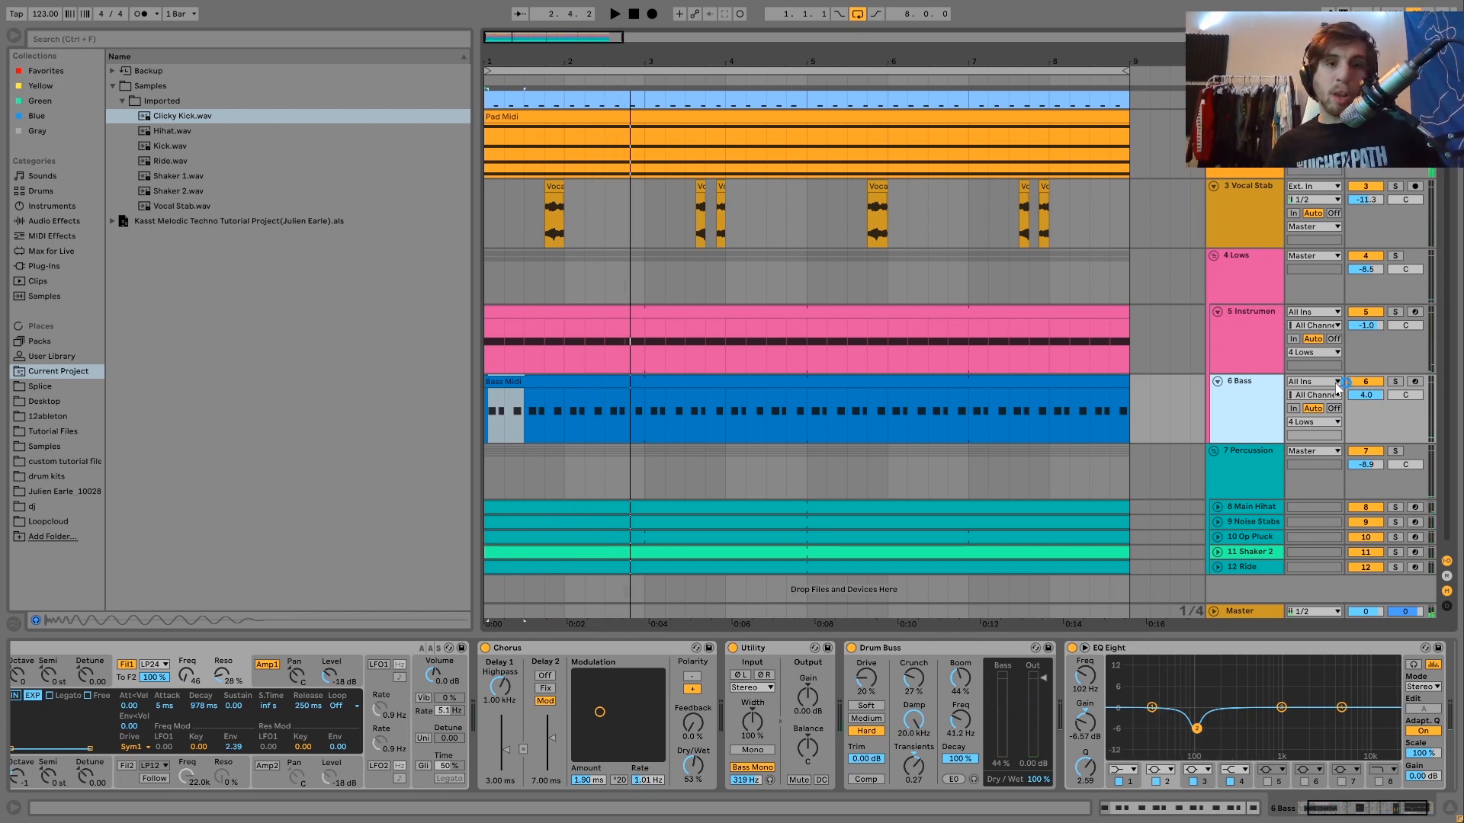
Step: Solo and arm the Bass track, and play test notes from the computer keyboard in the C1 to D2 octave
click(1397, 382)
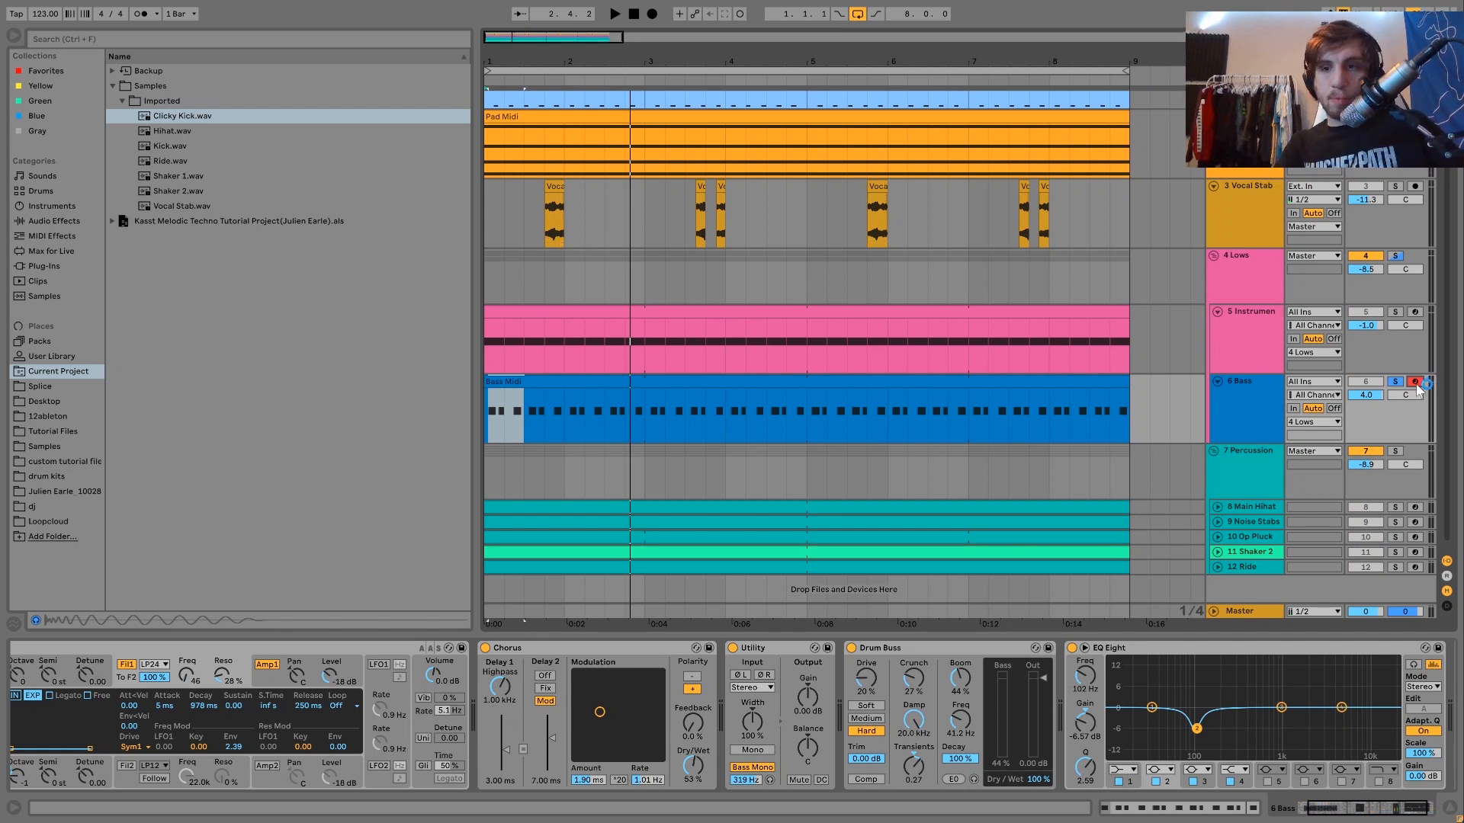
key(a)
key(z)
key(a)
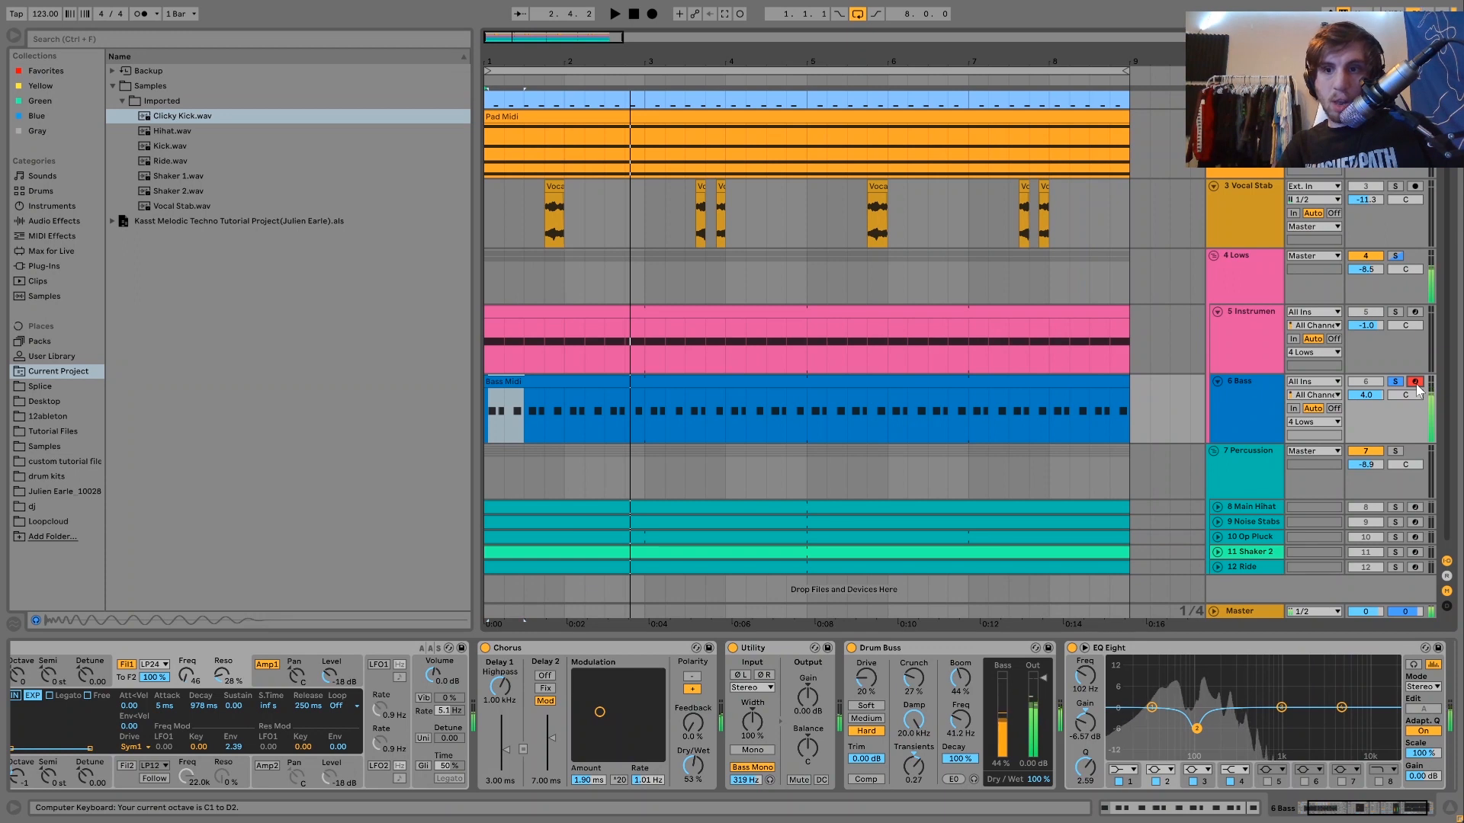
key(a)
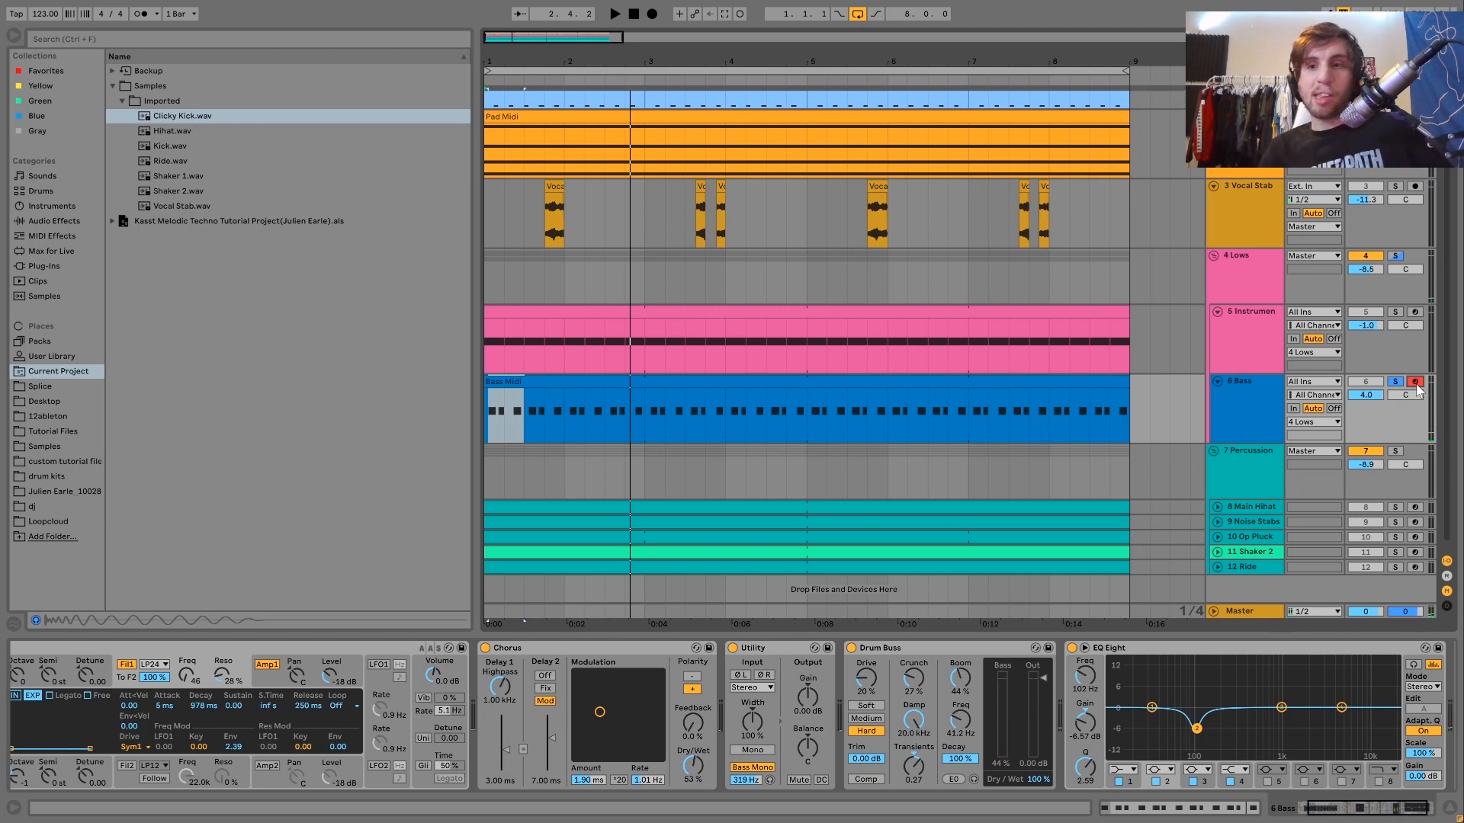
key(d)
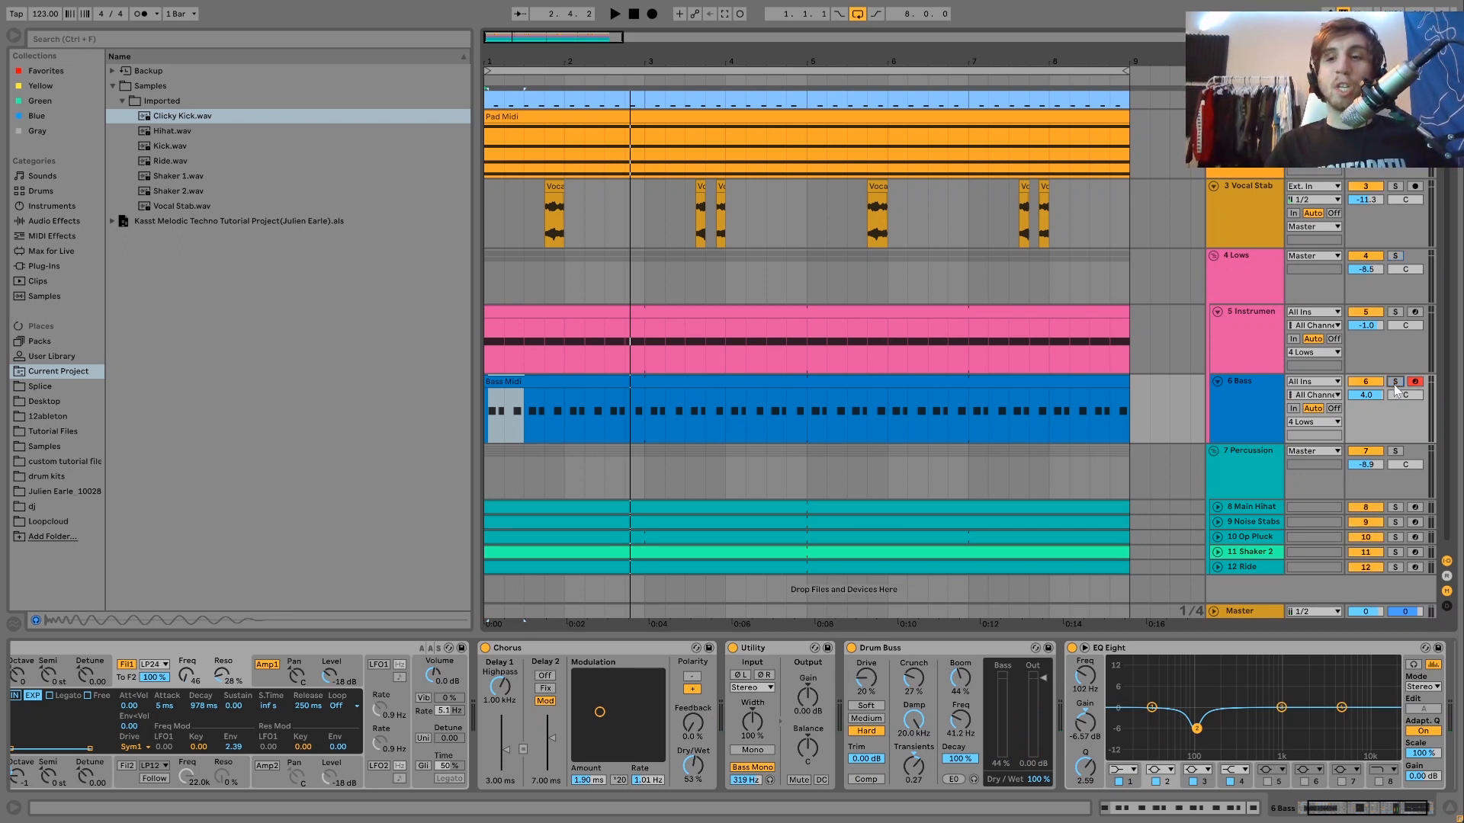
Step: Compare the full mix with the soloed Lows group, and isolate the Bass track during playback
key(space)
click(1270, 395)
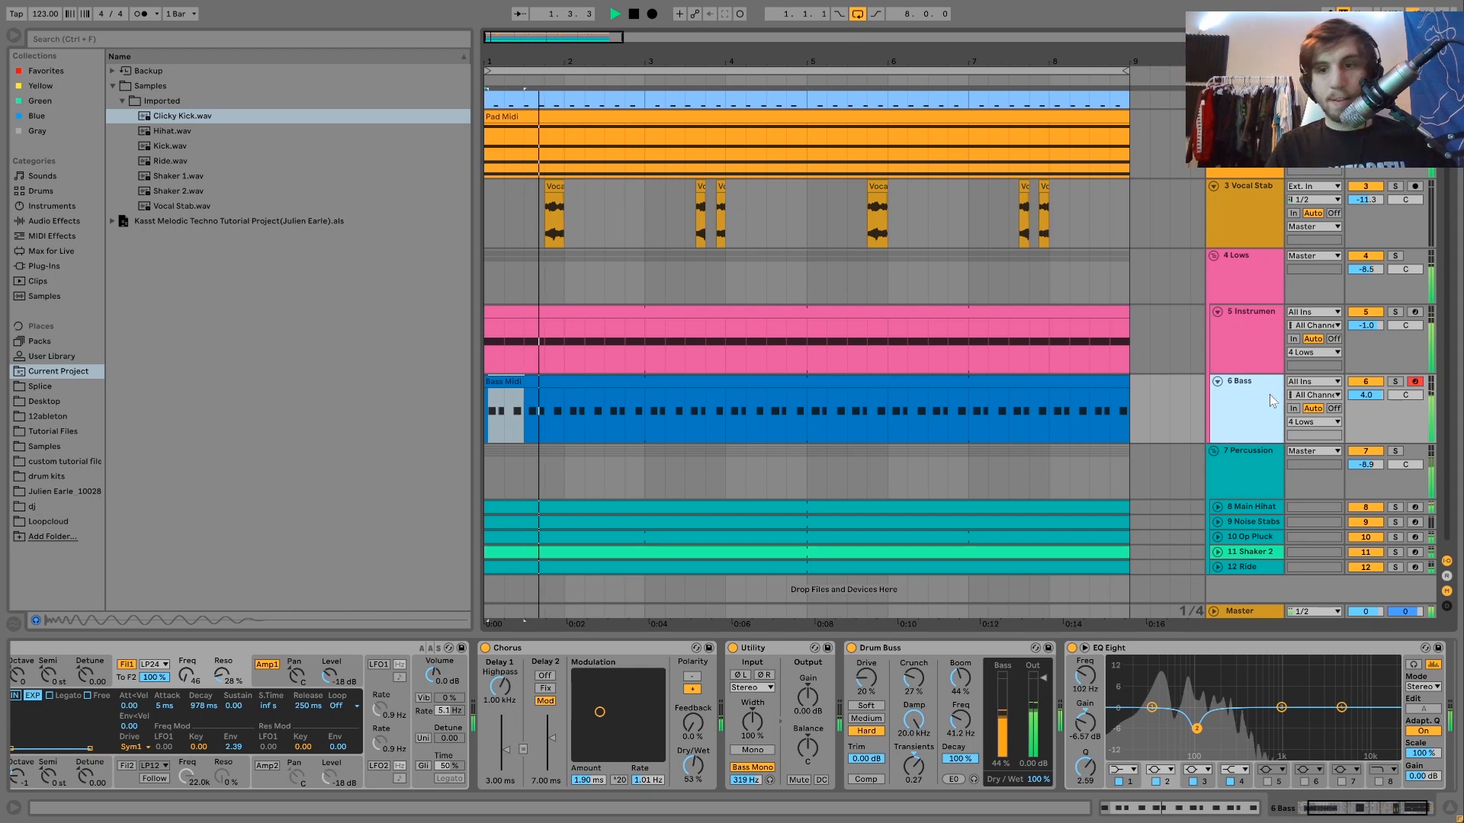
key(space)
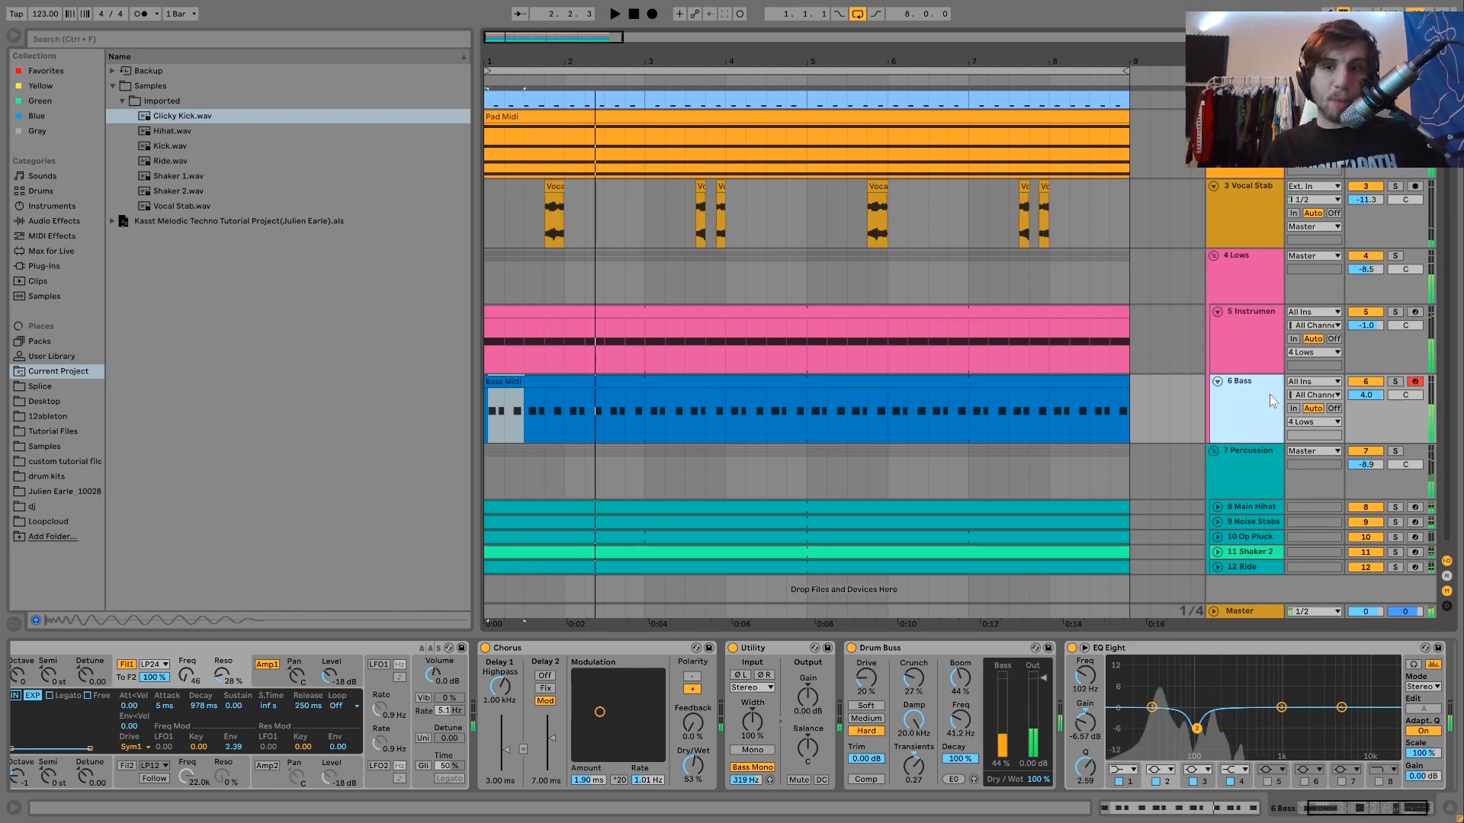
click(1396, 257)
key(space)
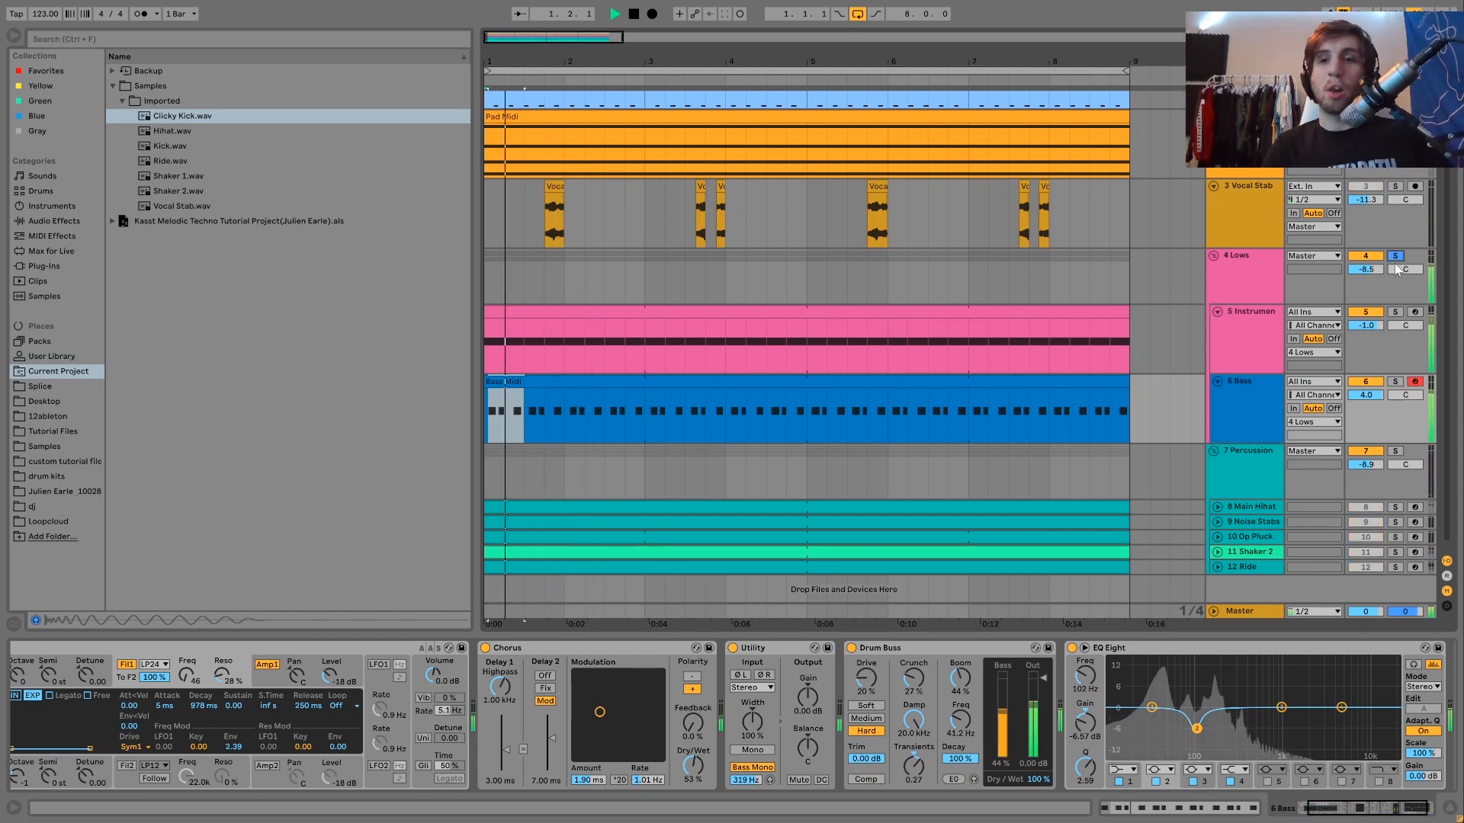
click(1395, 382)
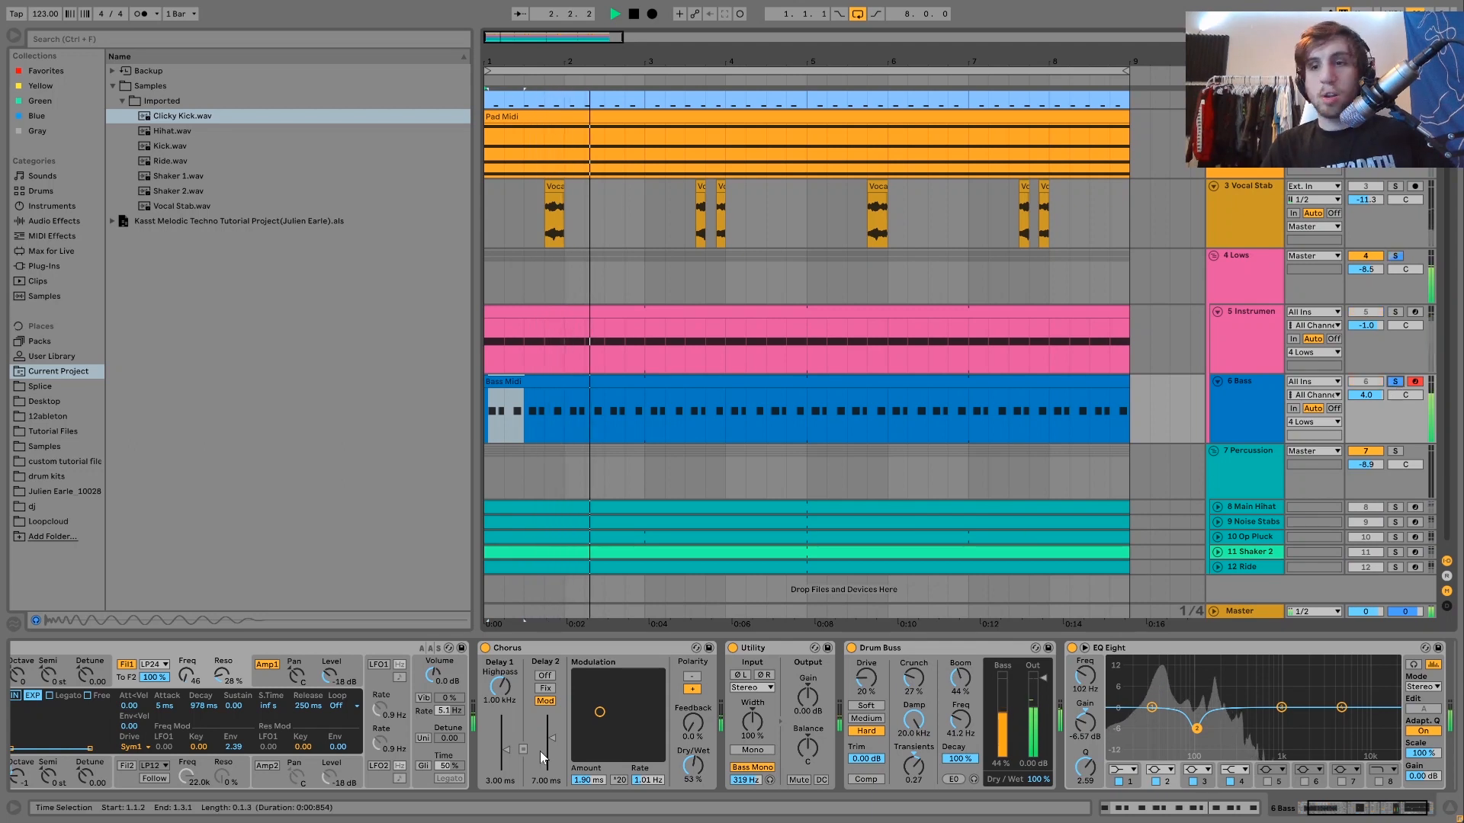
Step: Examine the bass Analog synth's filter envelope and Amp1 envelope settings while playing the bass
scroll(299, 741, left, 3)
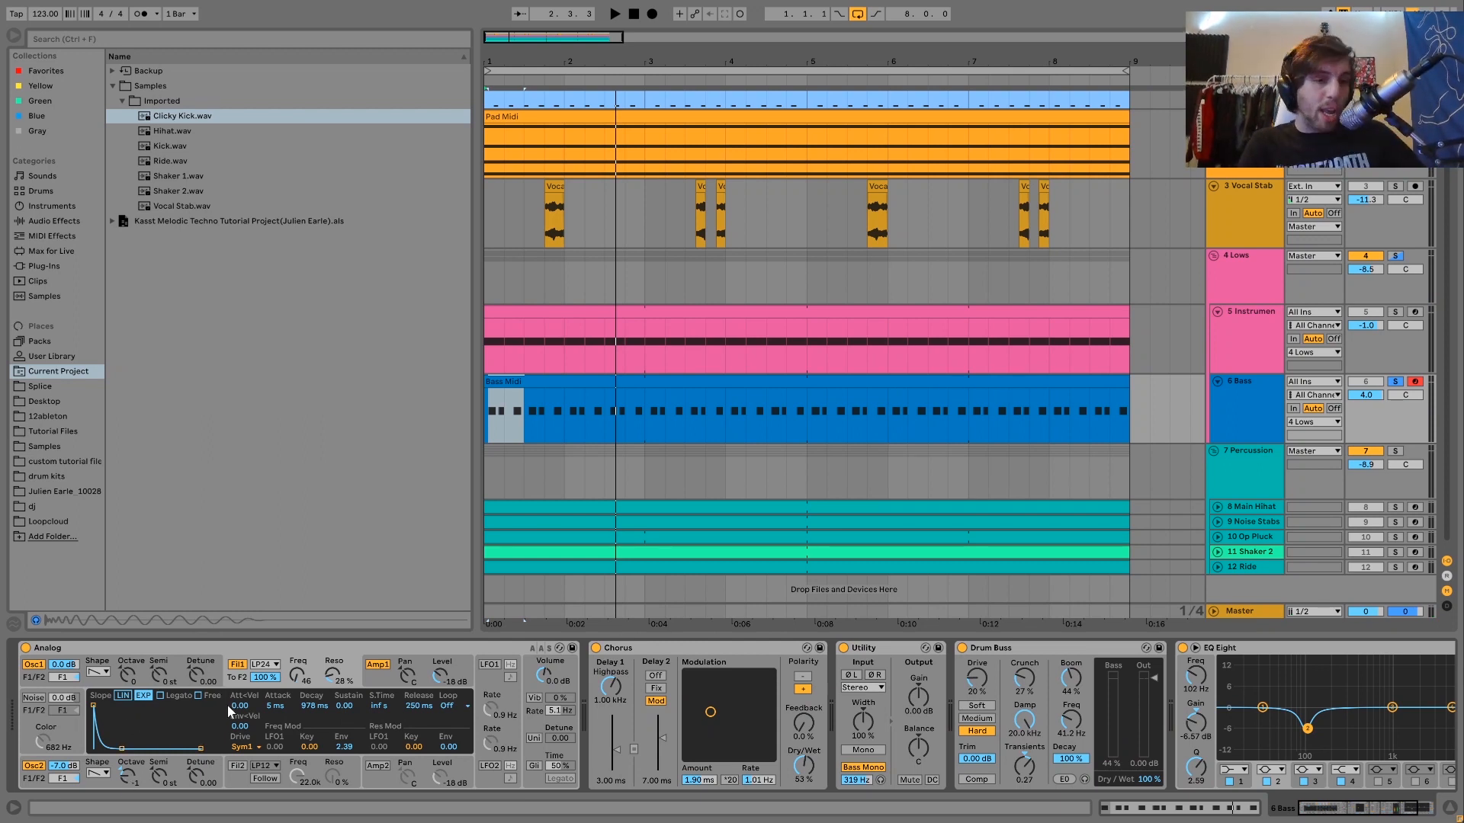
key(space)
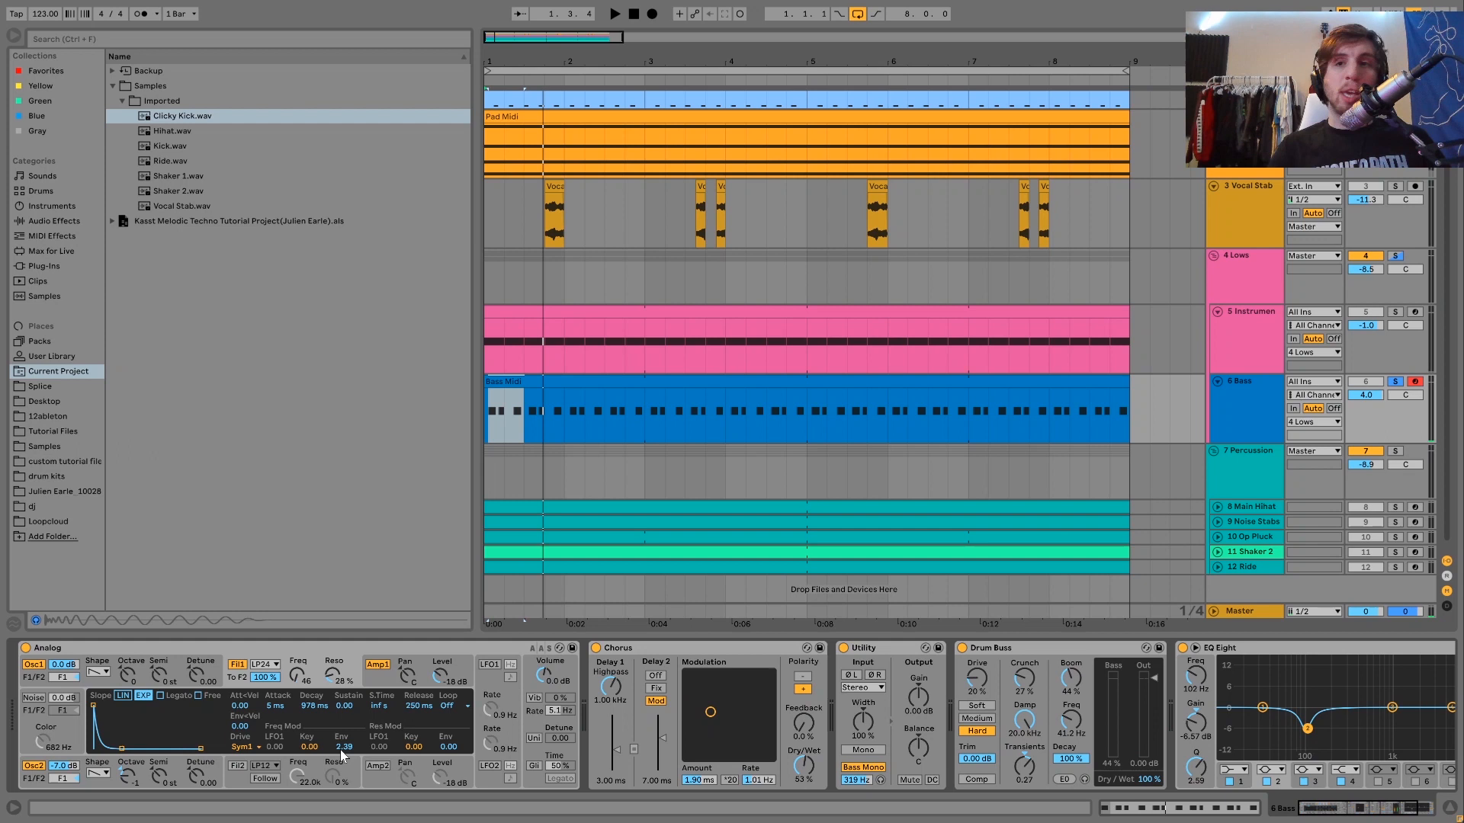
key(space)
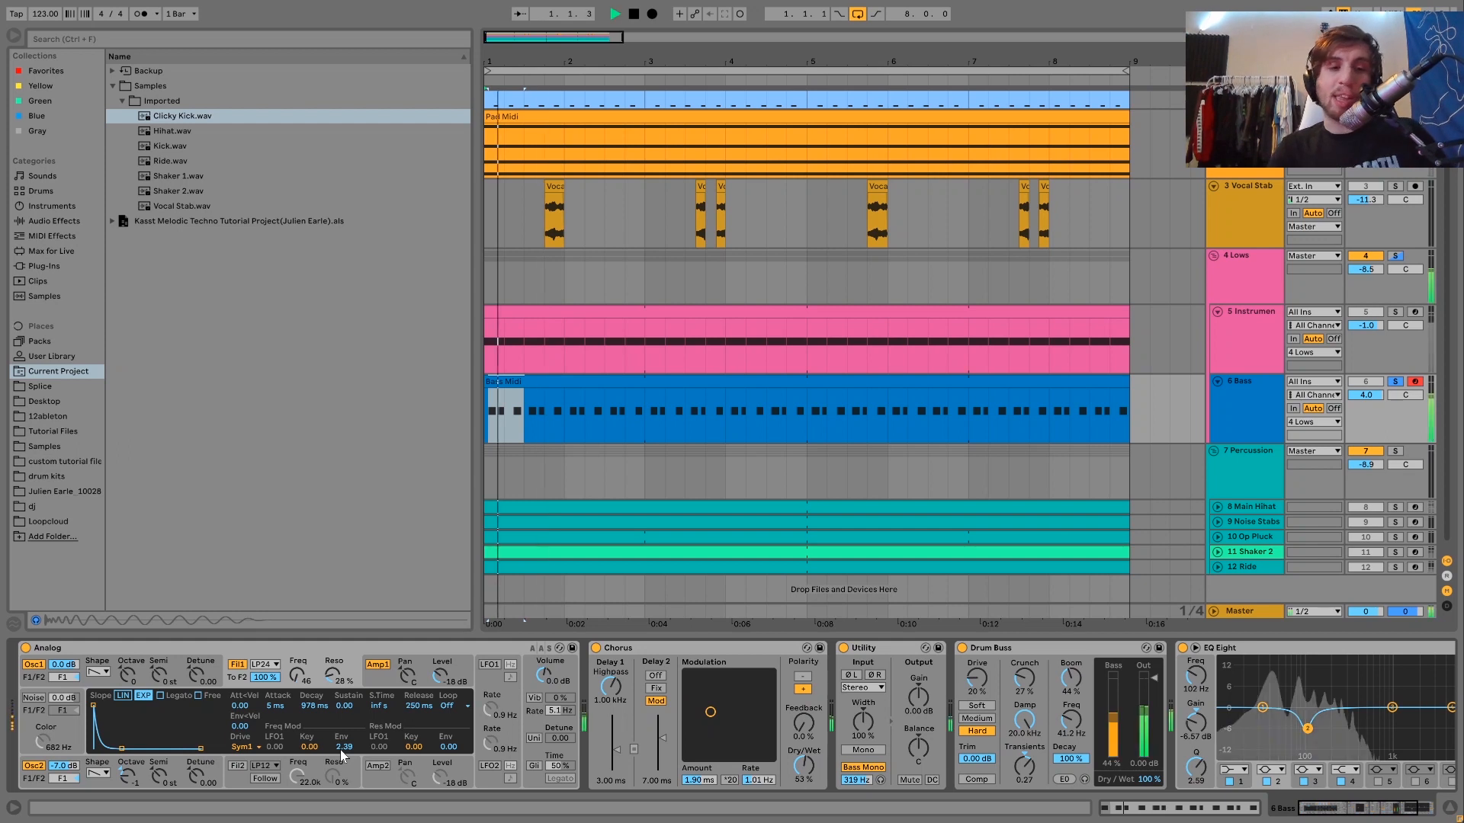
click(376, 684)
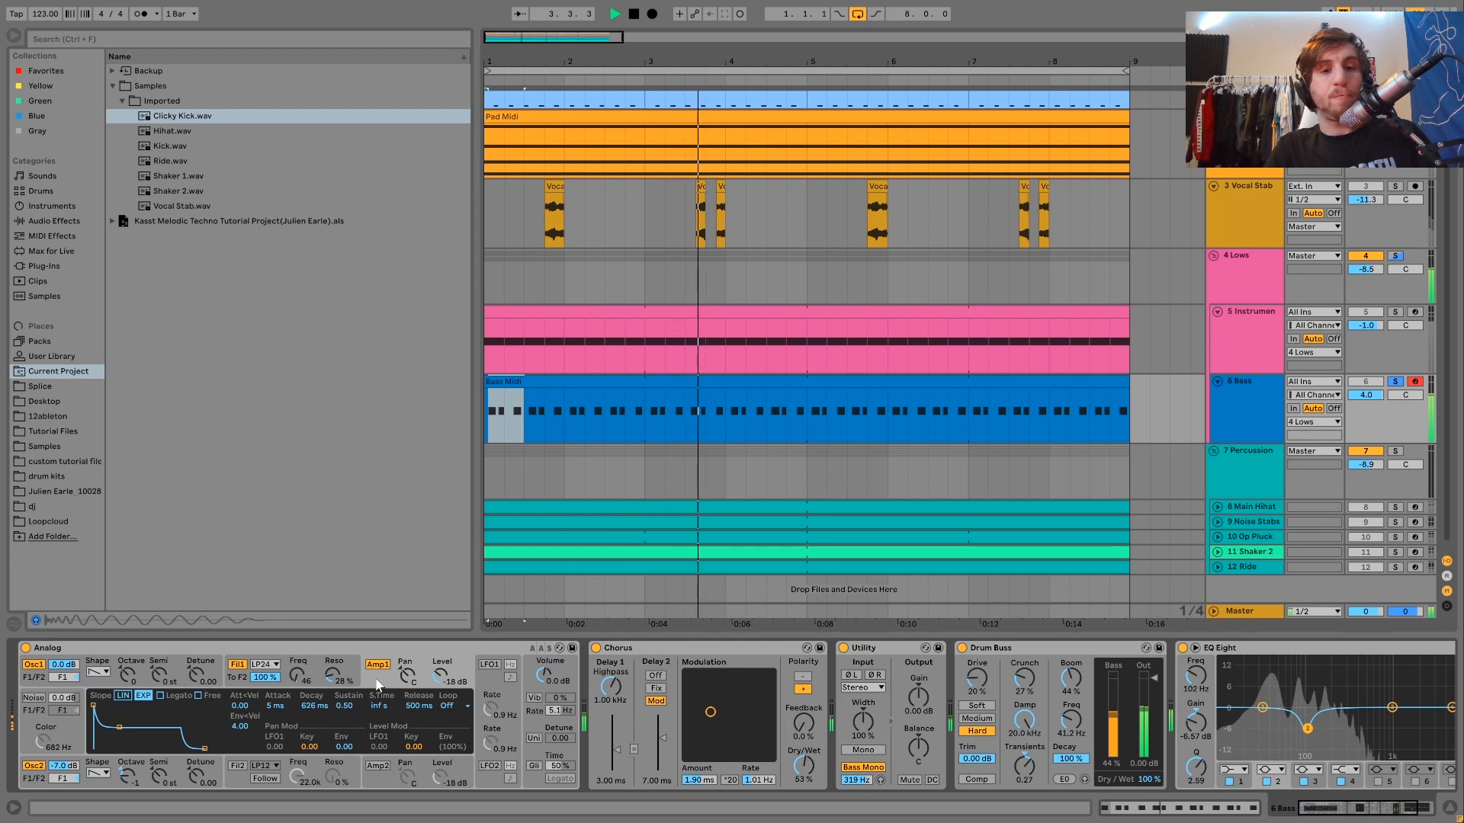
key(space)
Step: Compare the bass with its Utility device bypassed and switched back on
scroll(665, 740, down, 3)
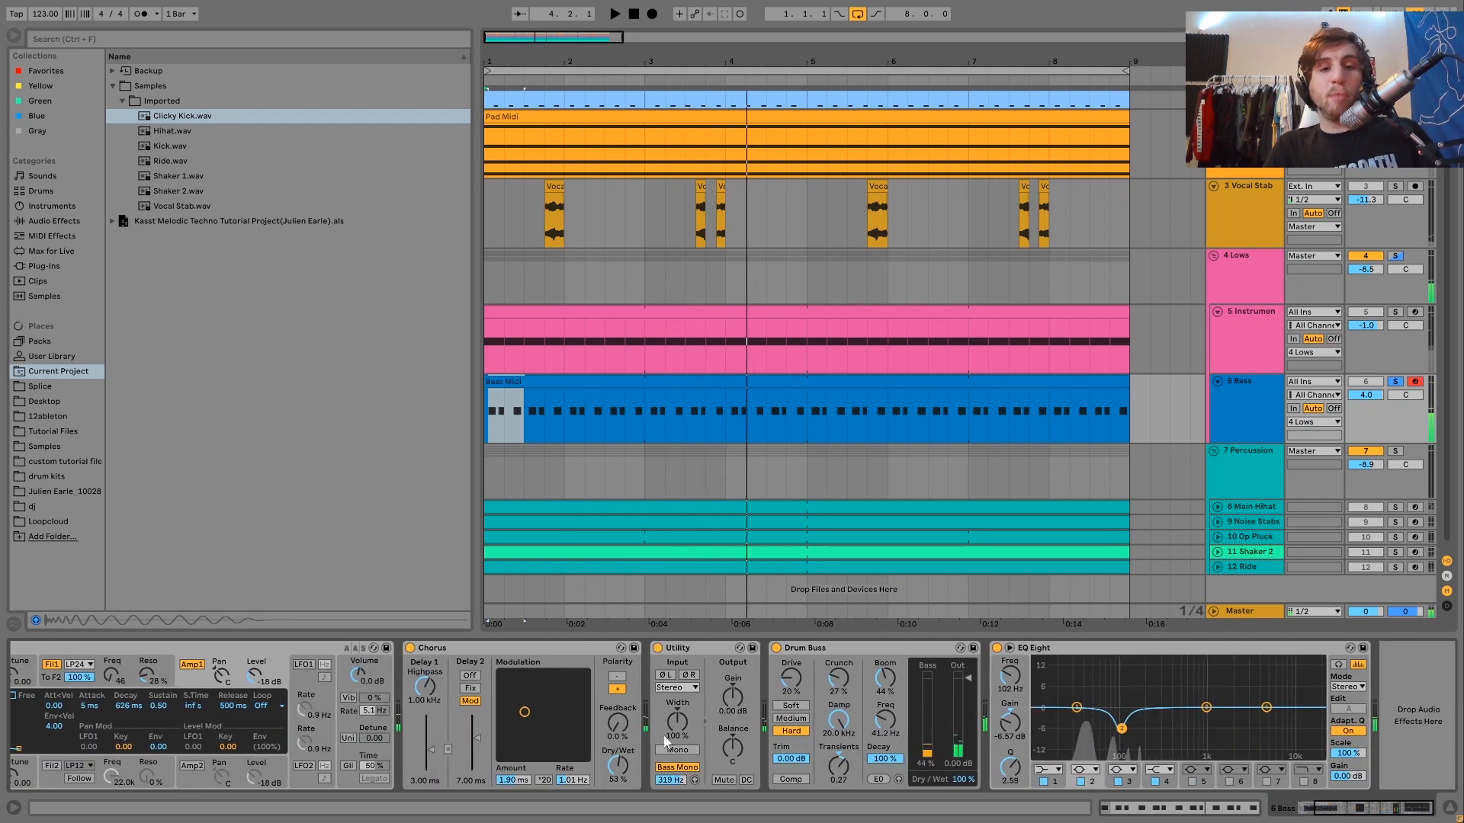
click(658, 648)
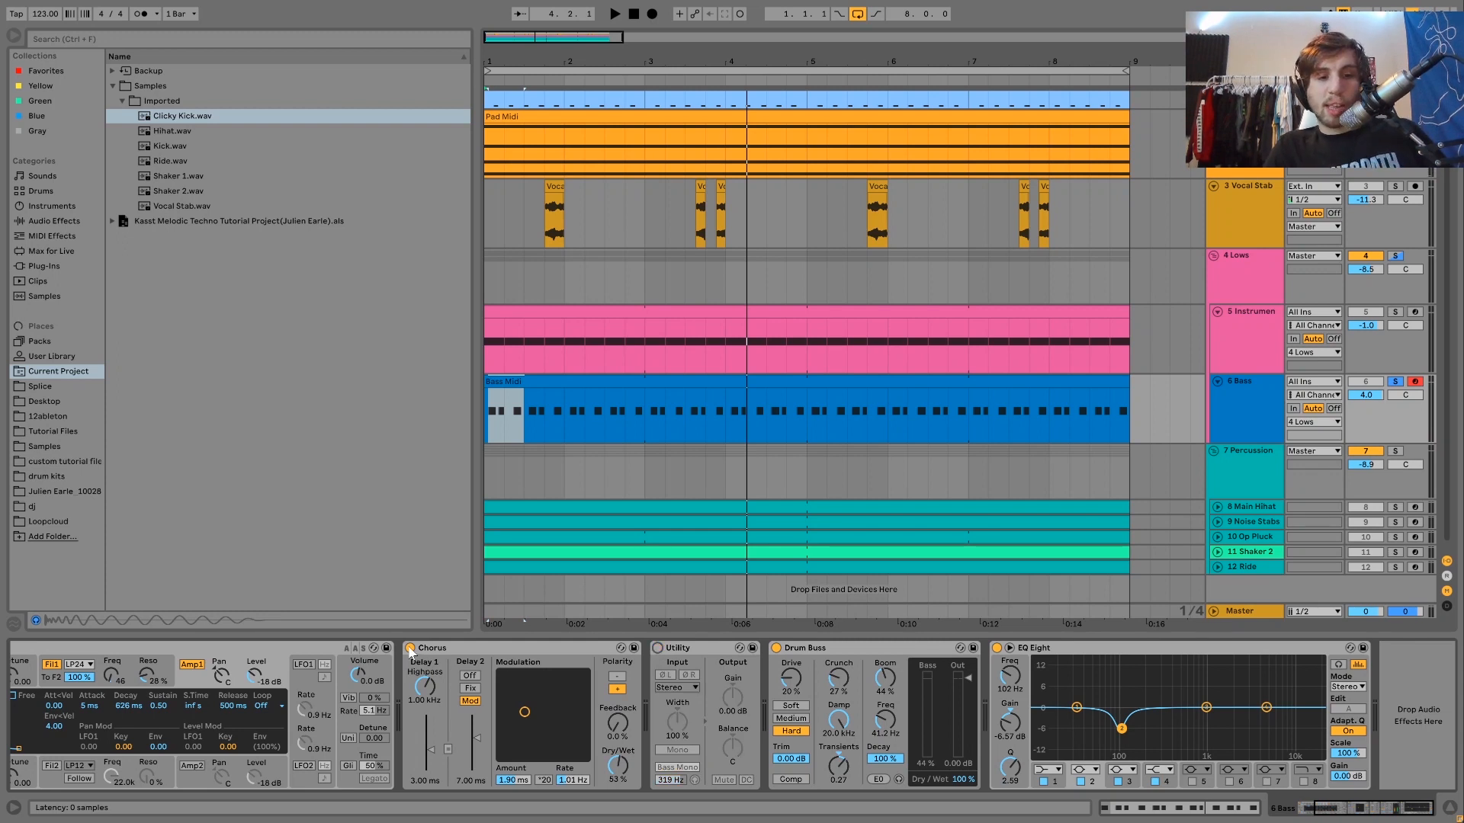
key(space)
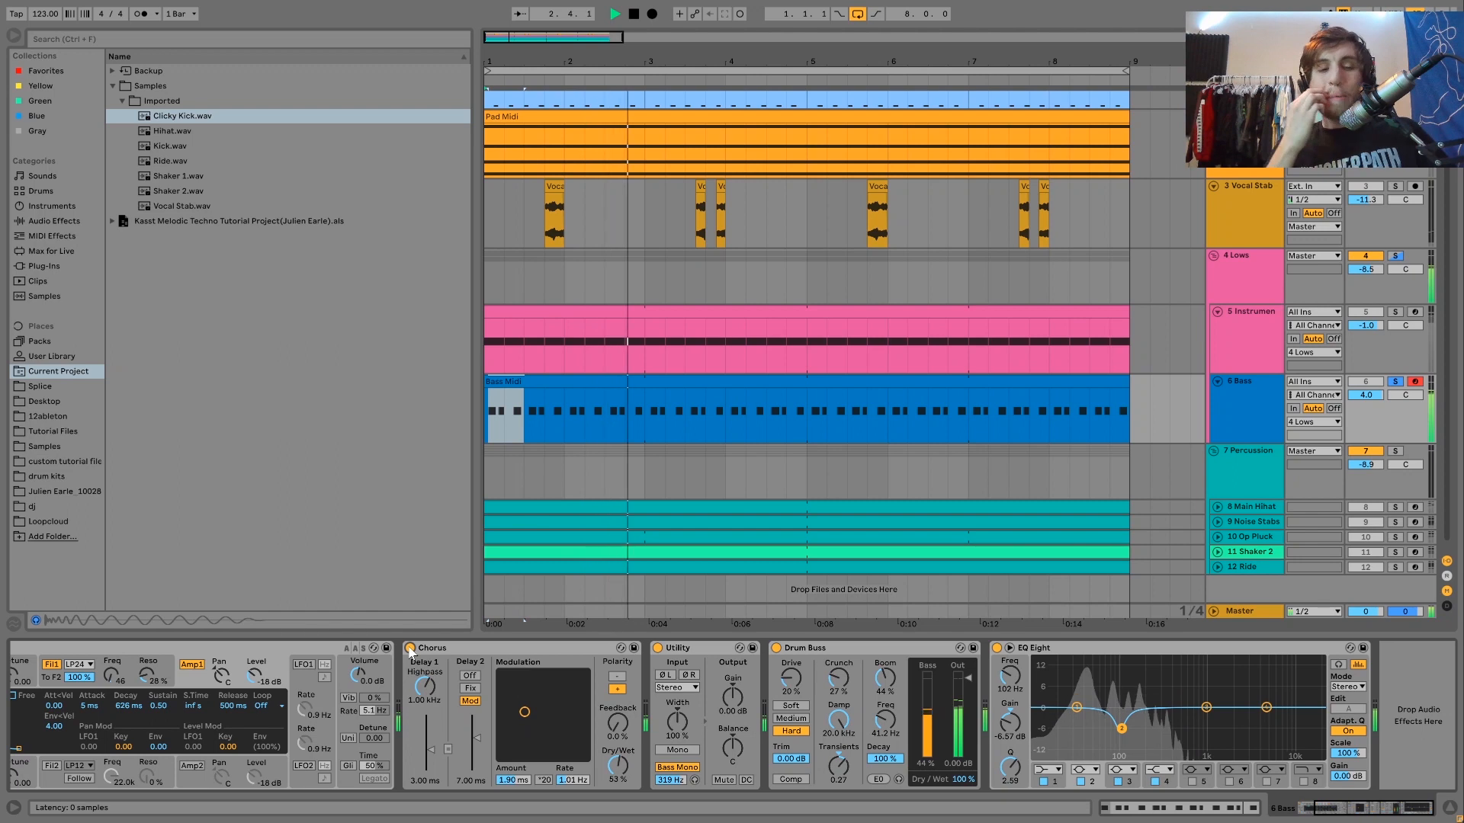
key(space)
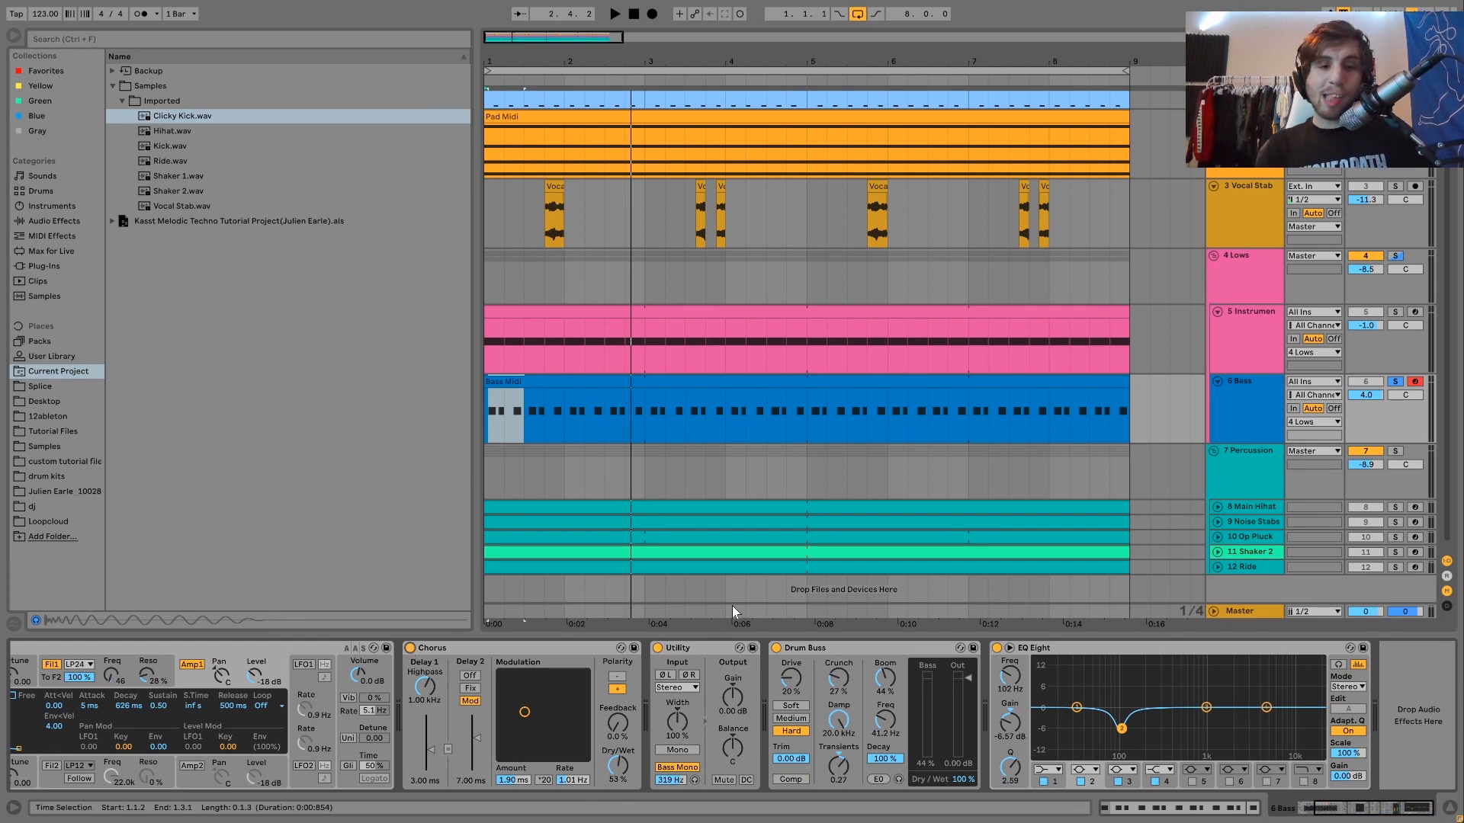
click(658, 647)
key(space)
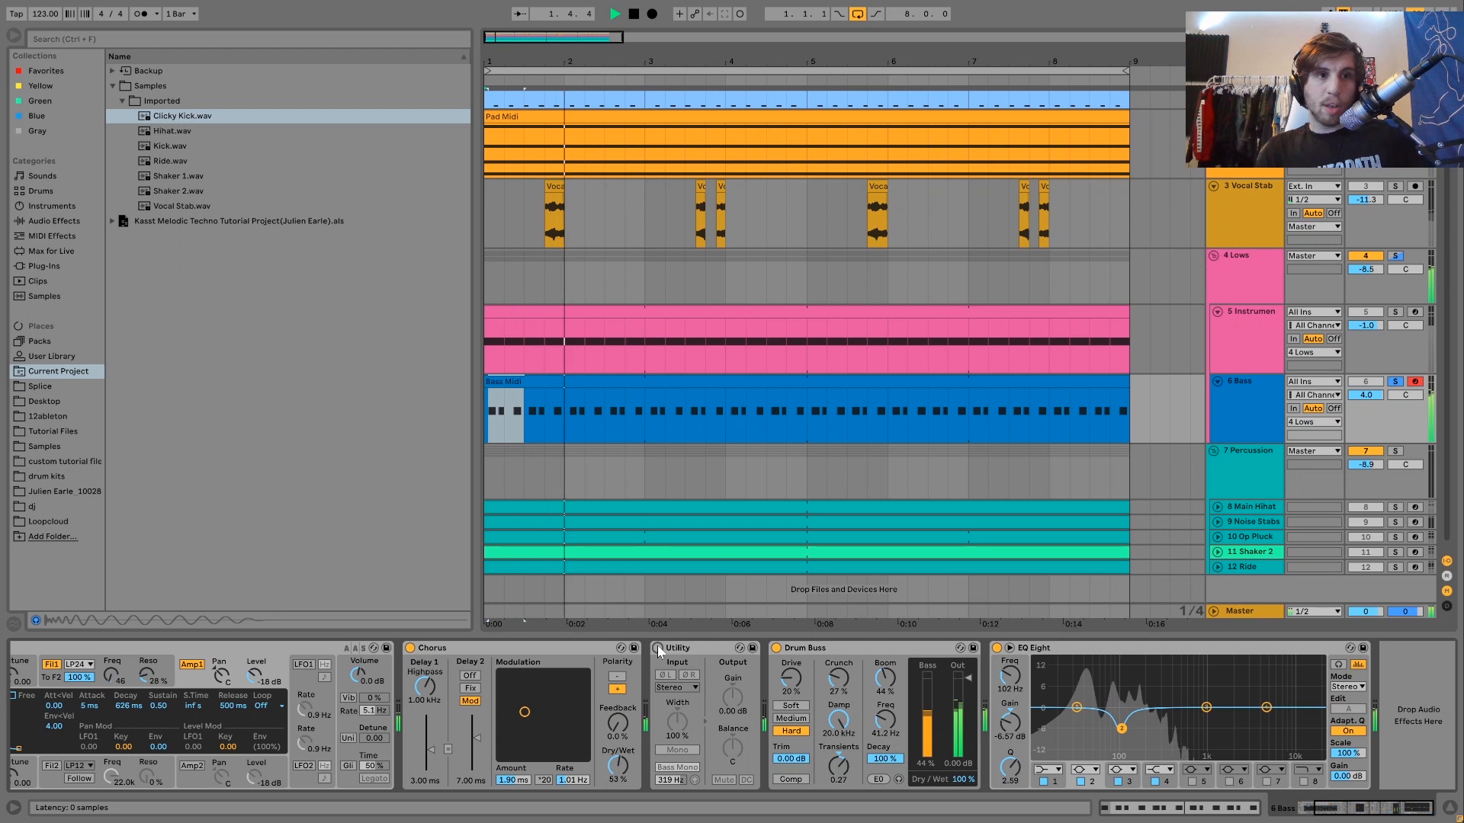
key(space)
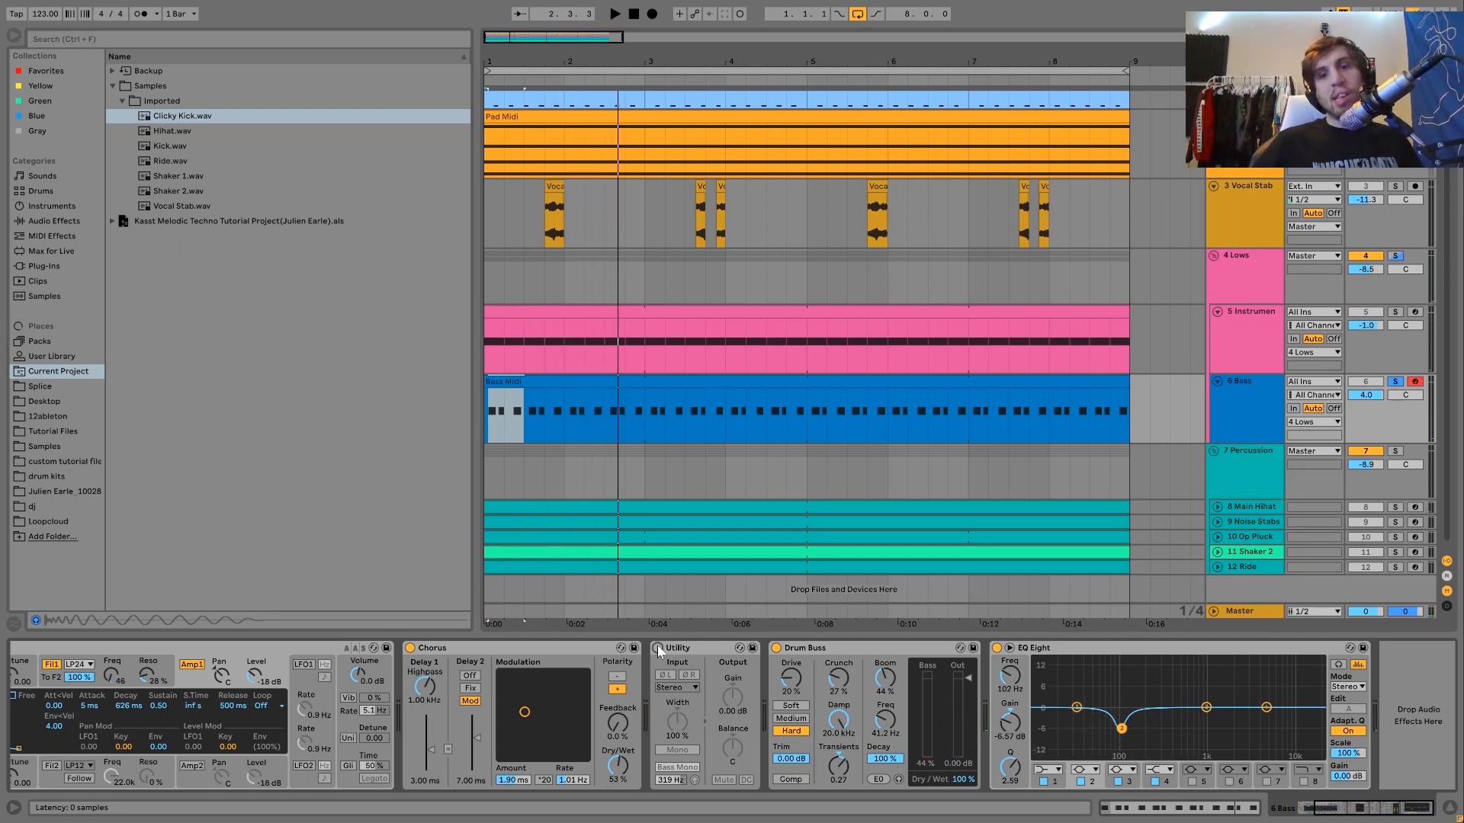
click(657, 648)
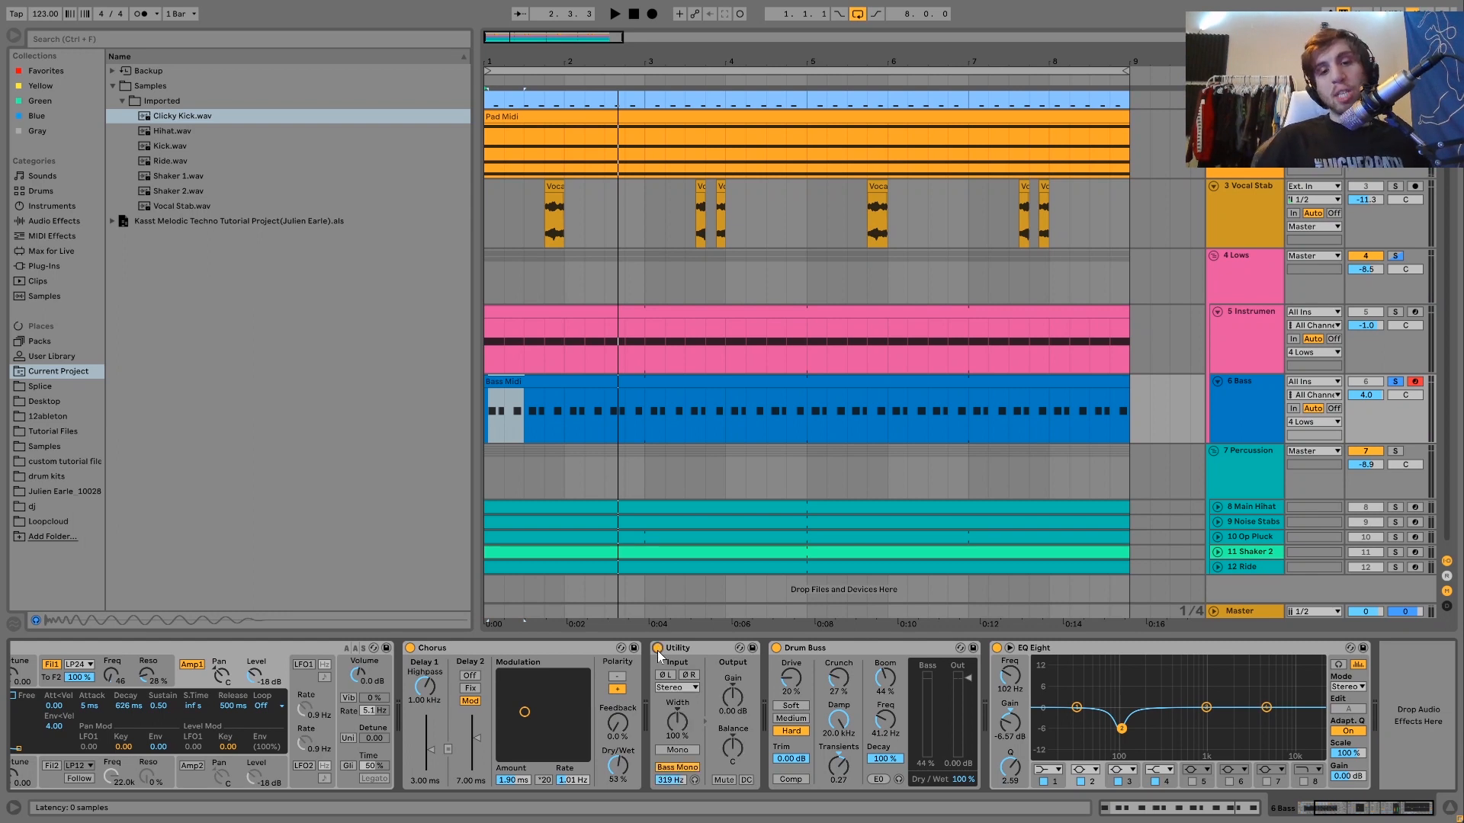
Step: Play the bass repeatedly with Utility's Bass Mono active and examine its cutoff frequency setting
key(space)
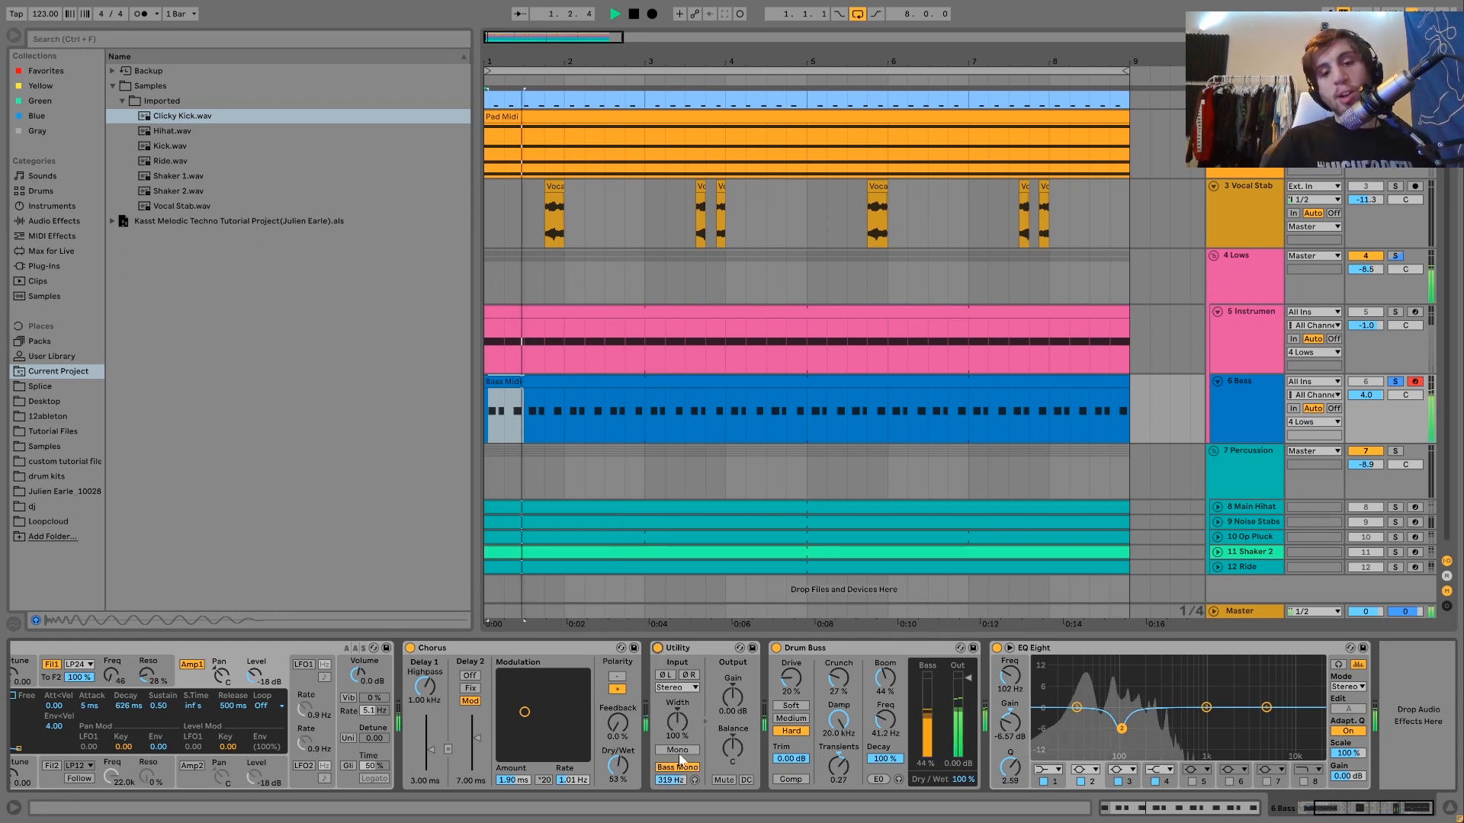
key(space)
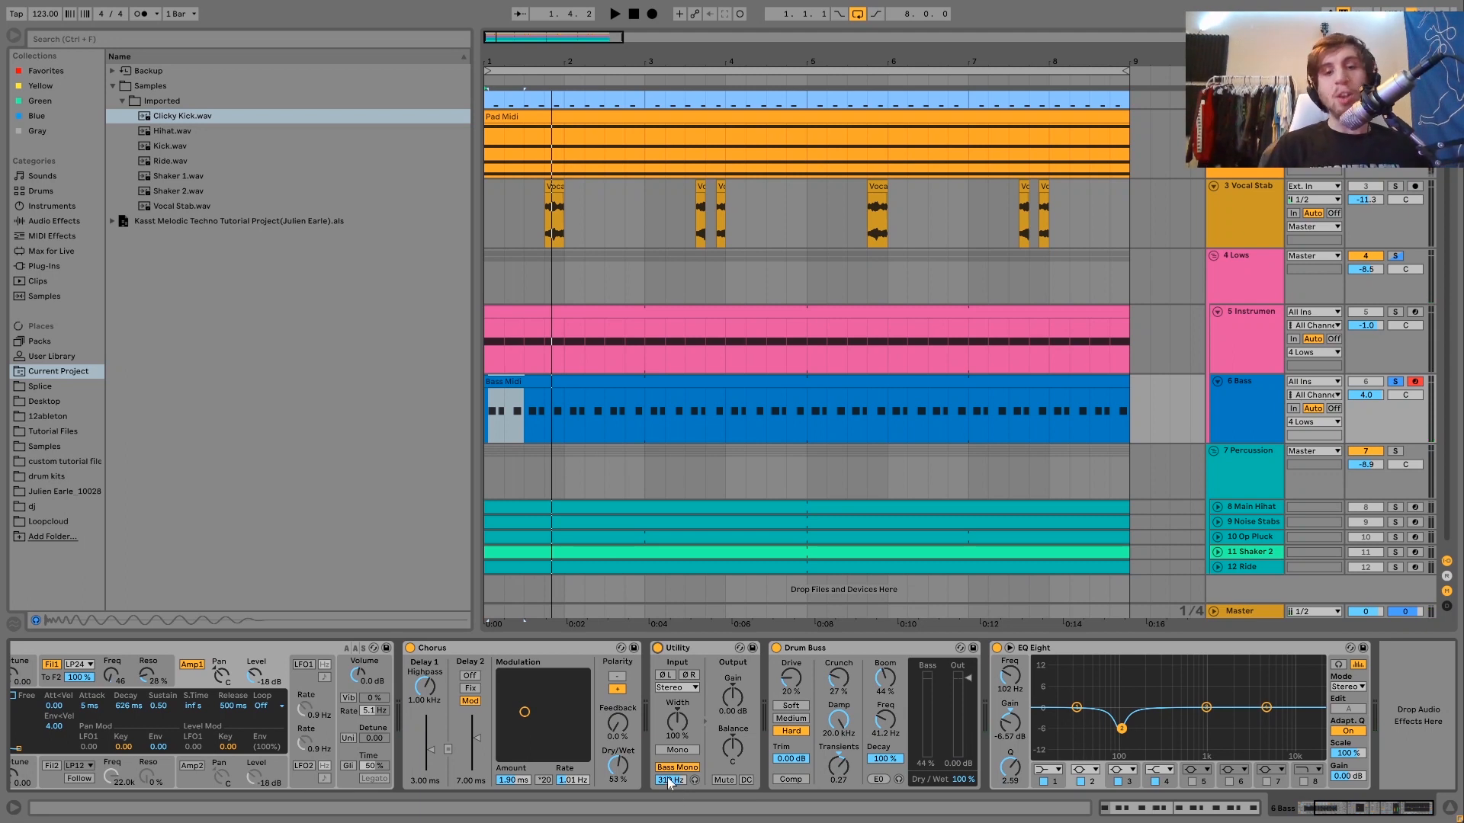
key(space)
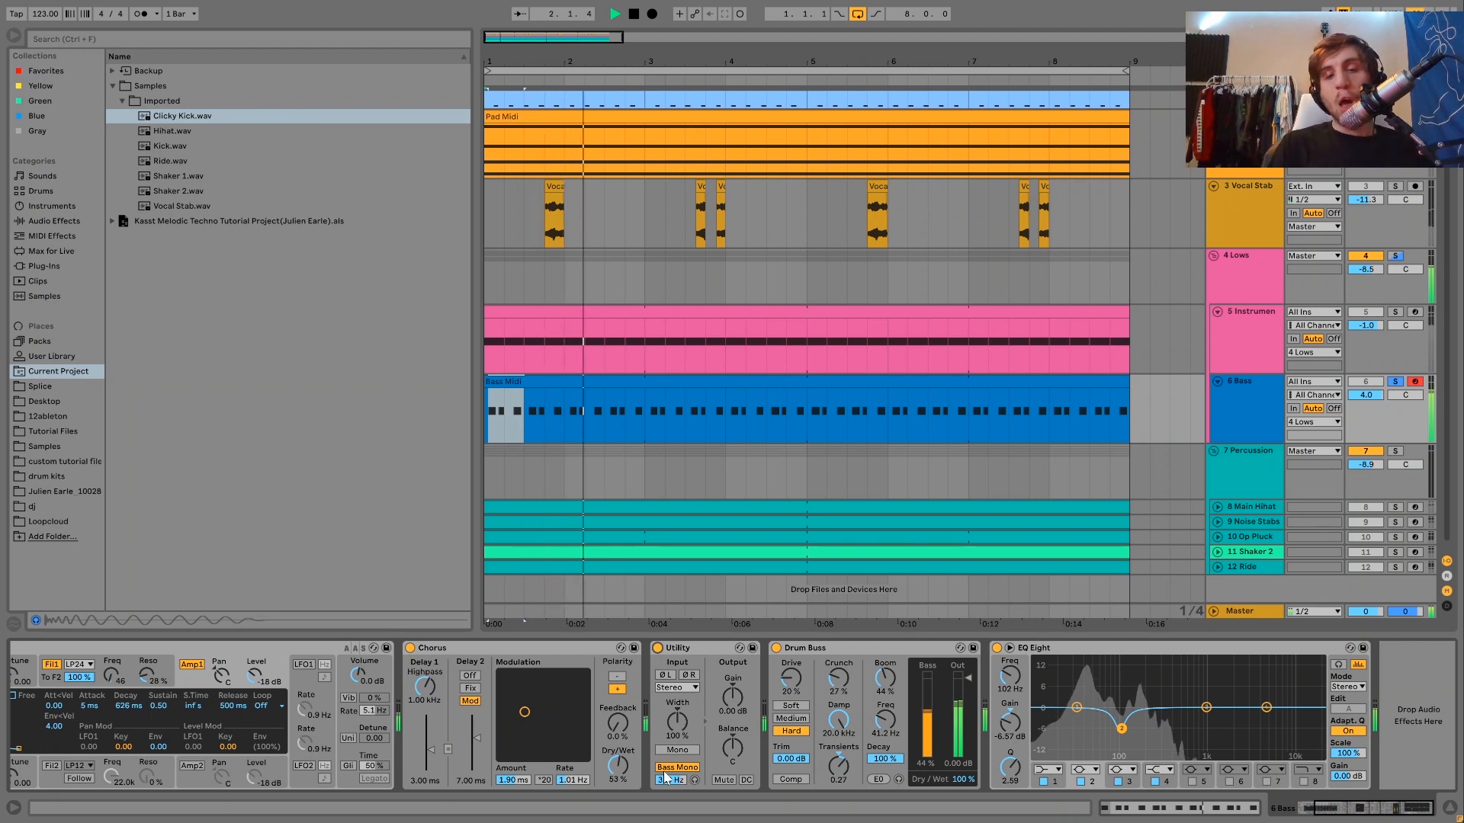
key(space)
key(space)
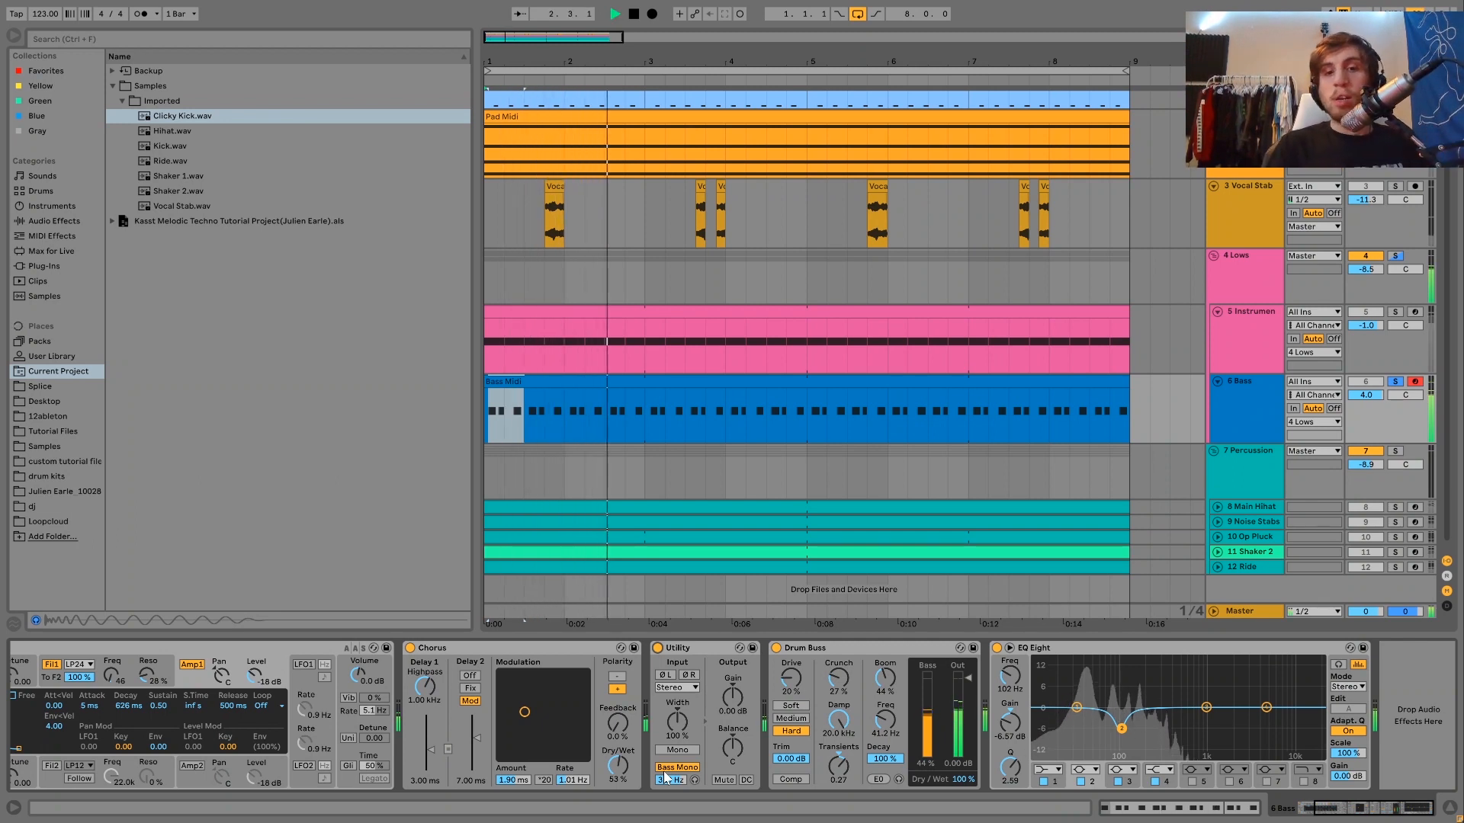
key(space)
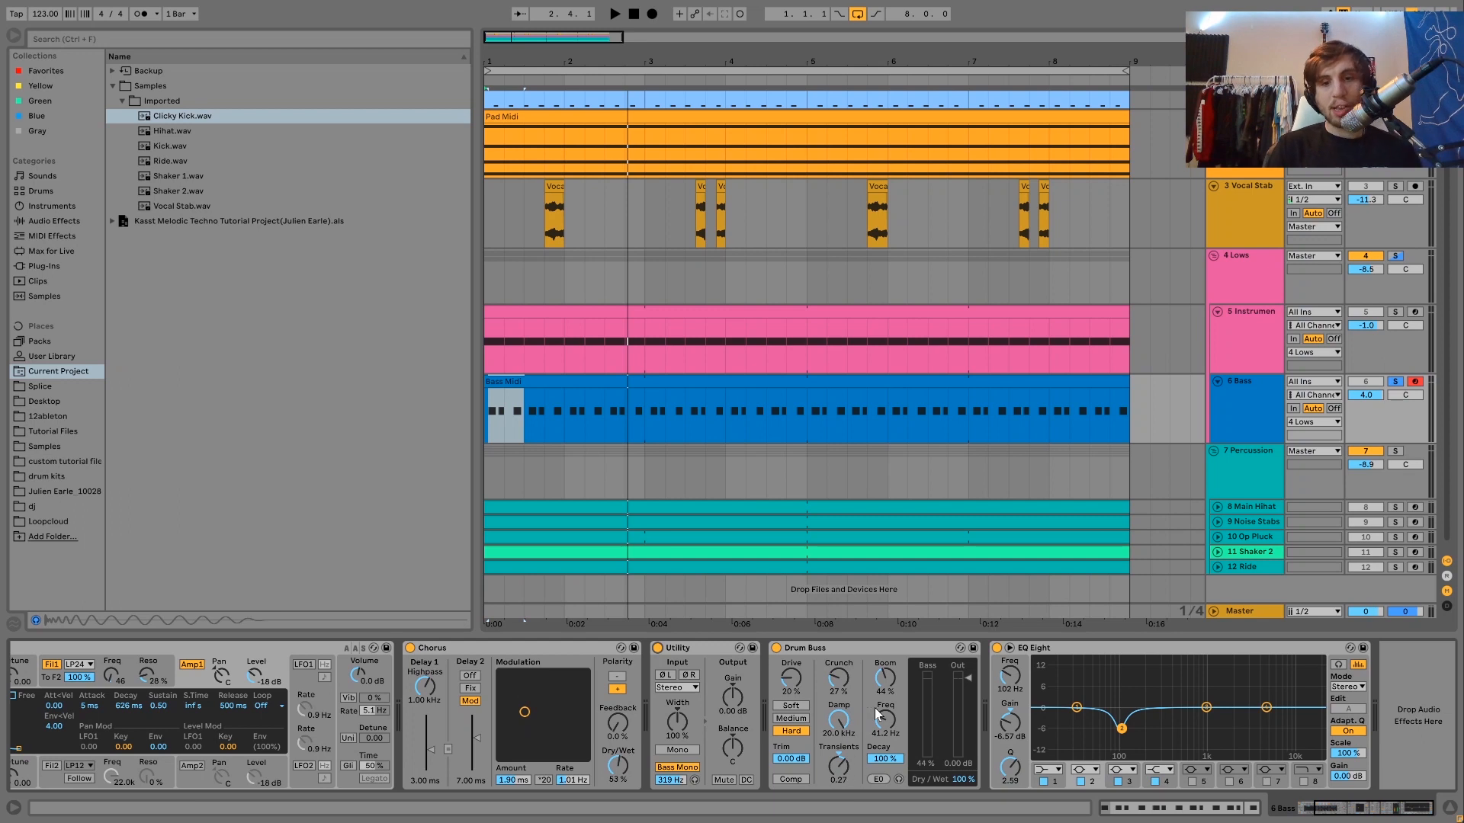
Step: Tune the bass Drum Buss Boom frequency to 43.7 Hz and play the bass to check it
drag(875, 709, 866, 689)
key(space)
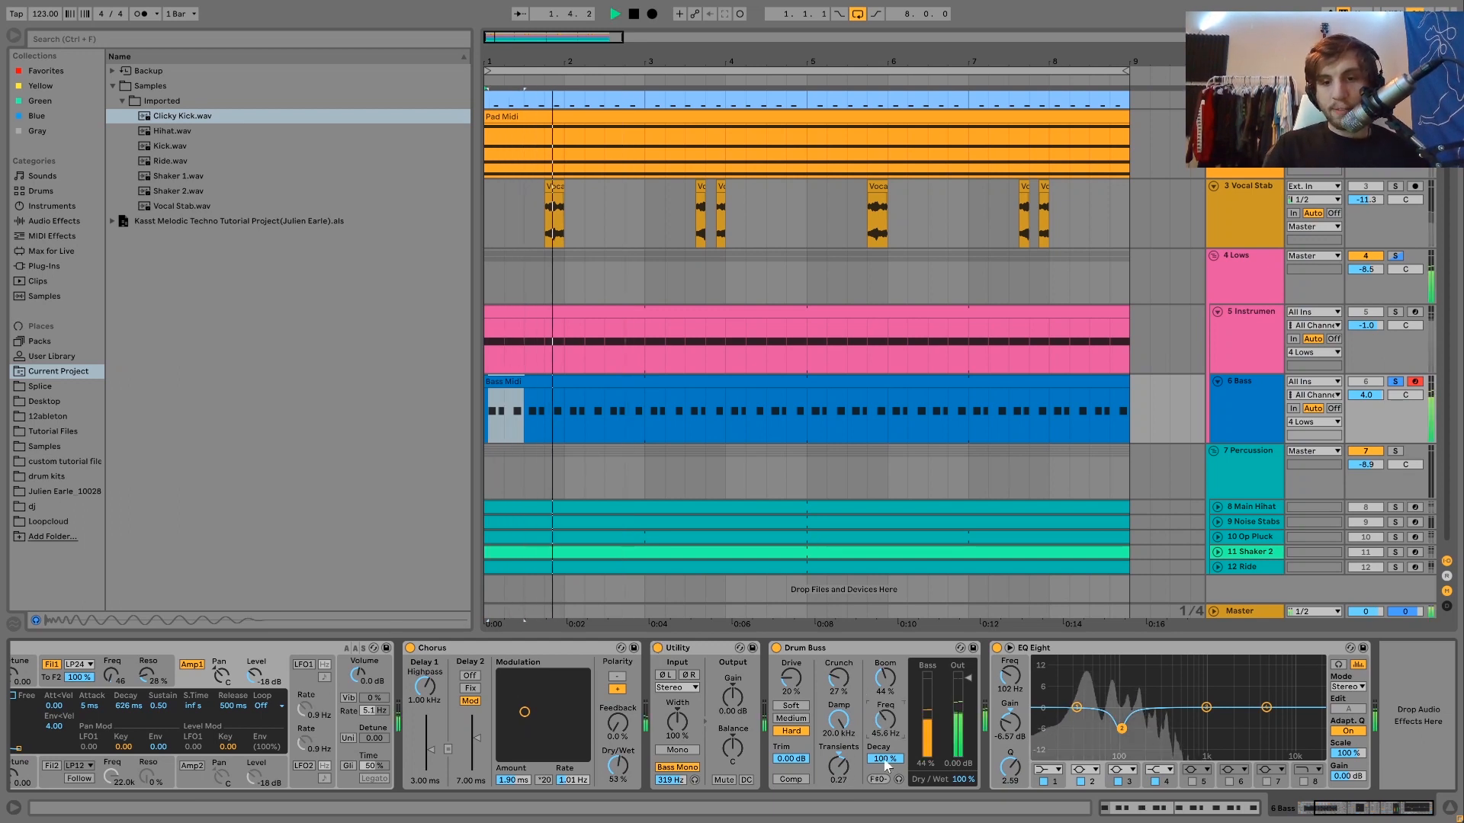
drag(881, 730, 877, 778)
key(space)
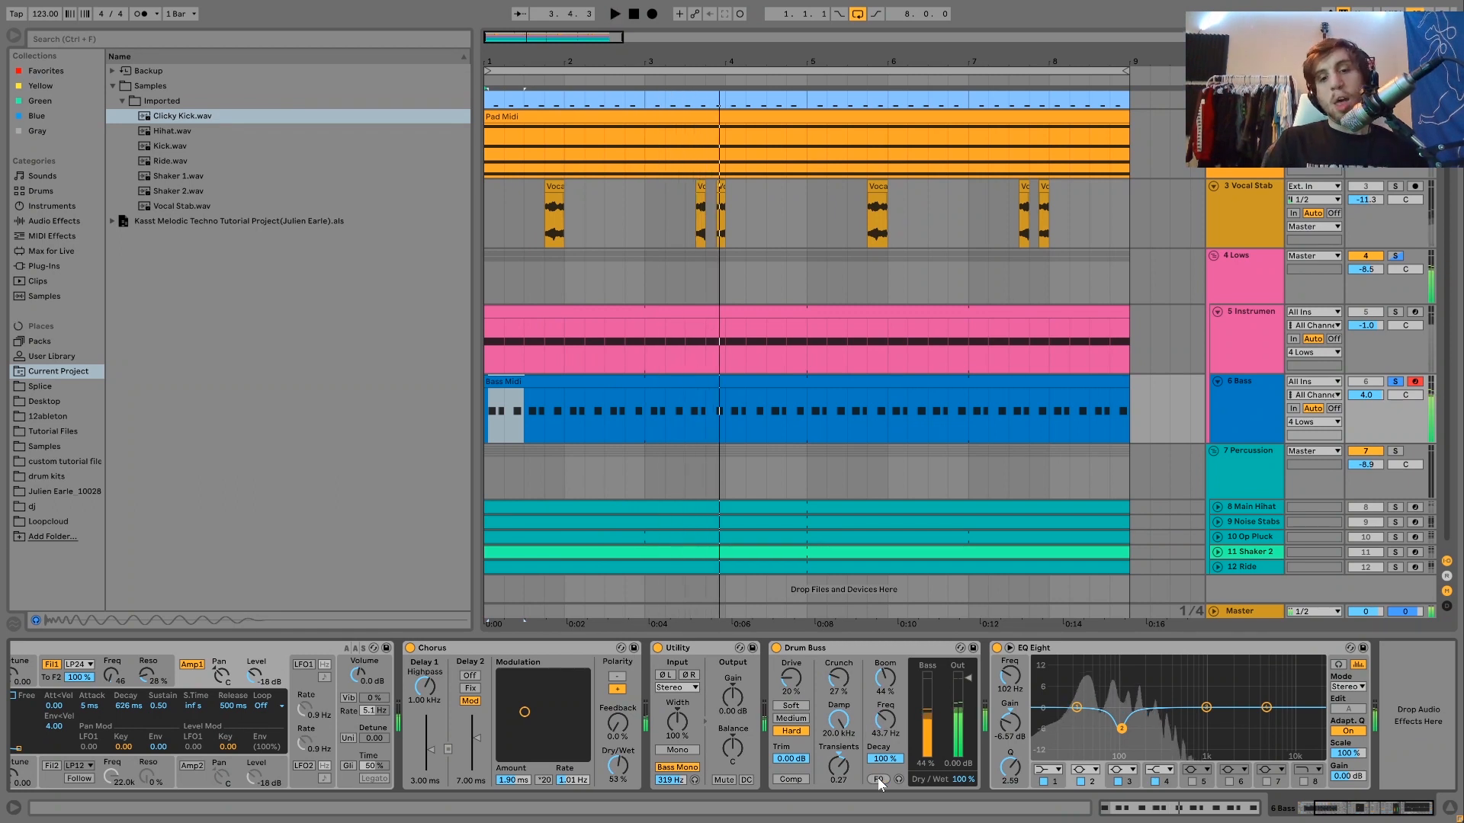
key(space)
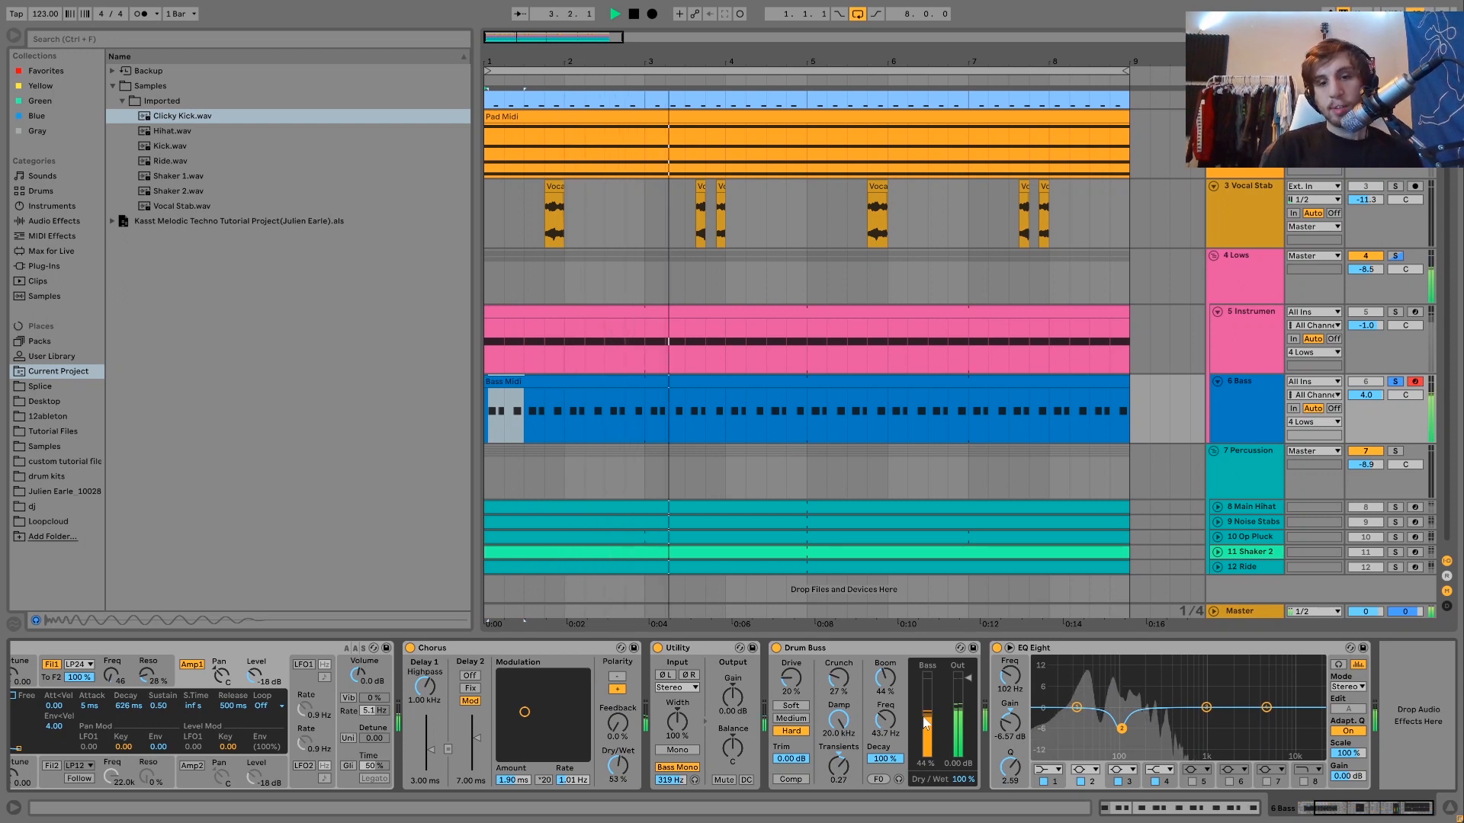
key(space)
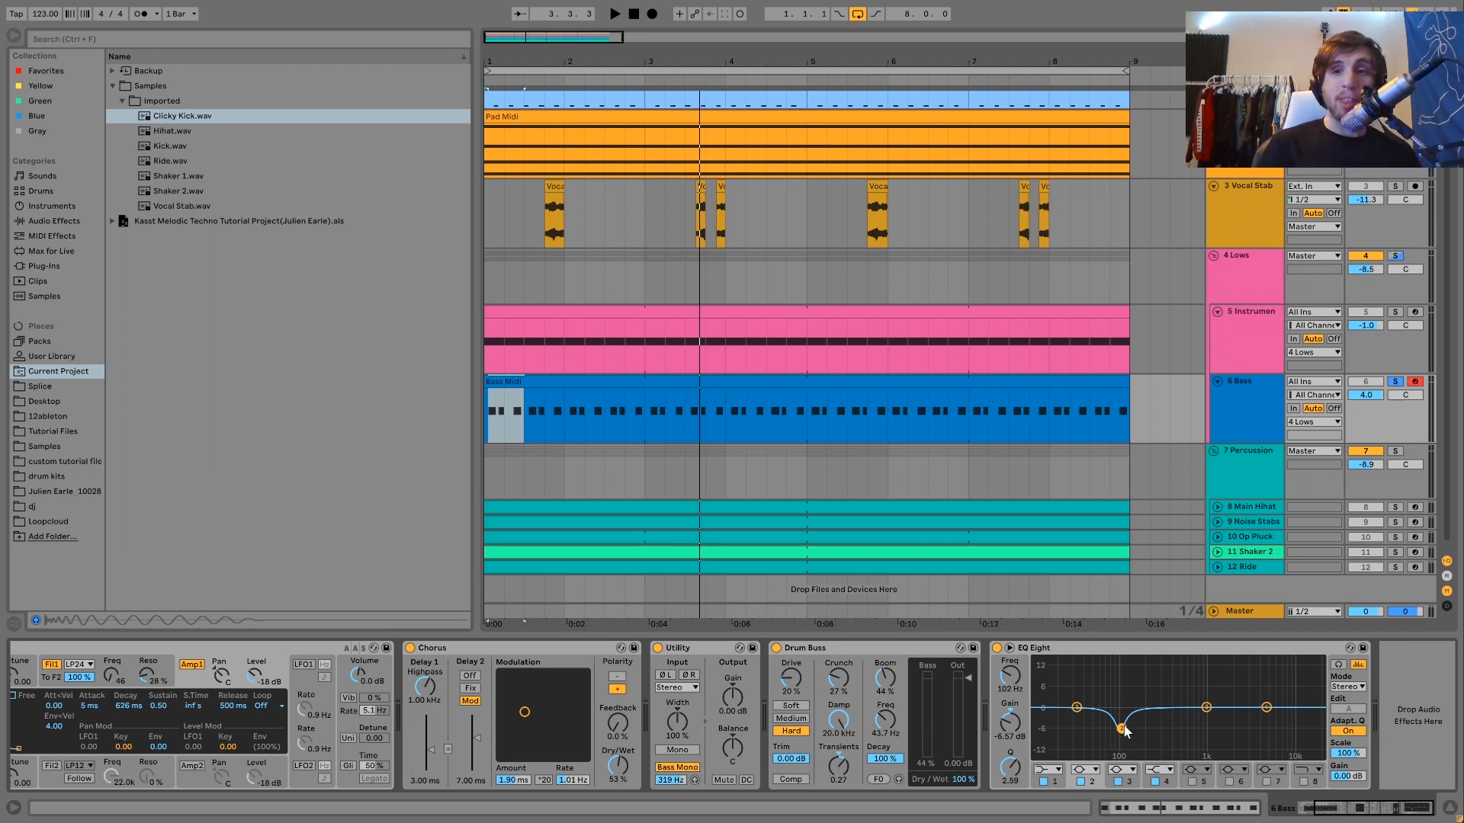
Step: Move the solo from the Bass track to the Lows group, show the group's Saturator and play kick and bass together
click(1394, 258)
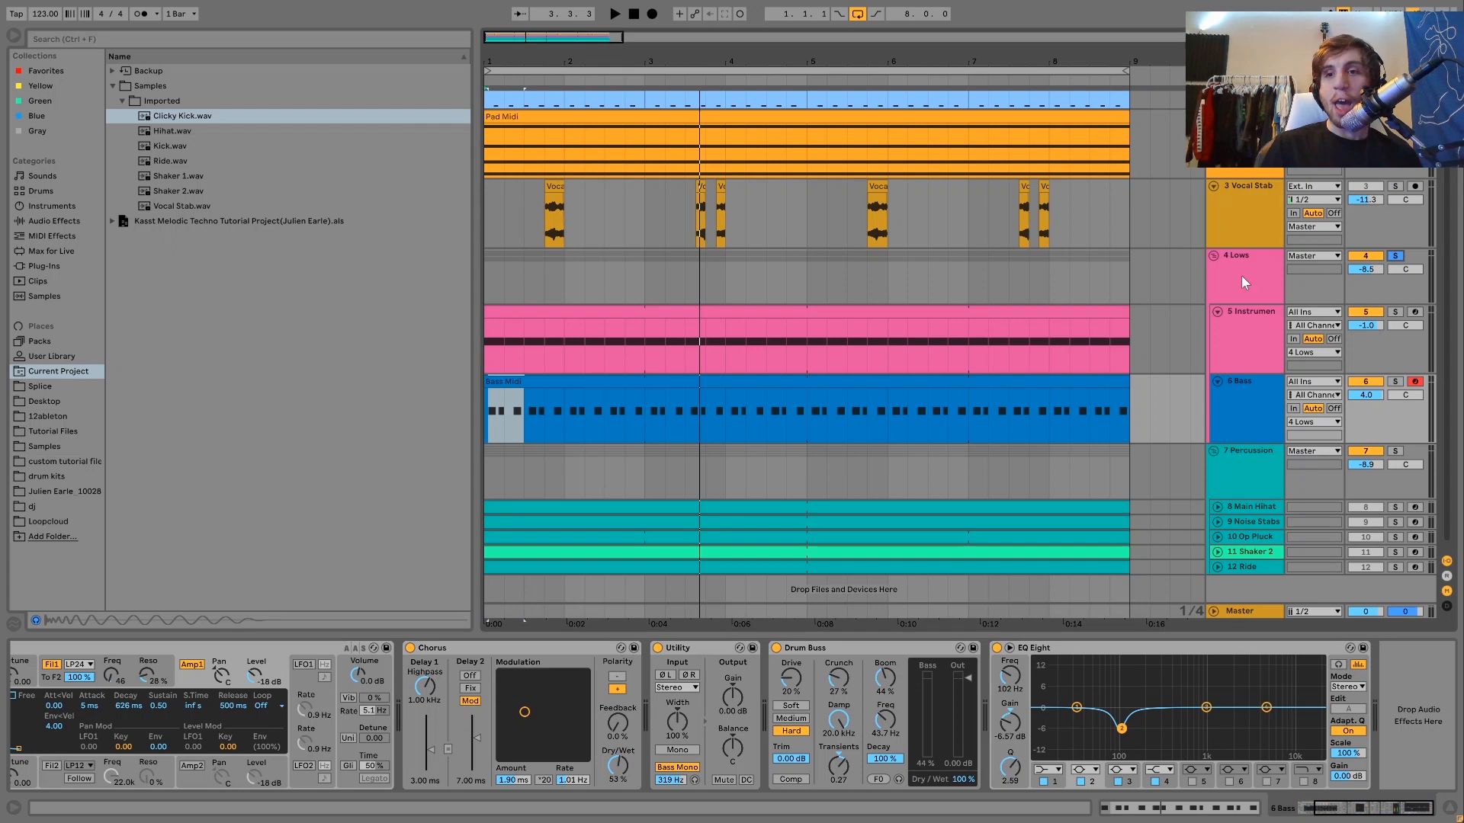
click(1242, 276)
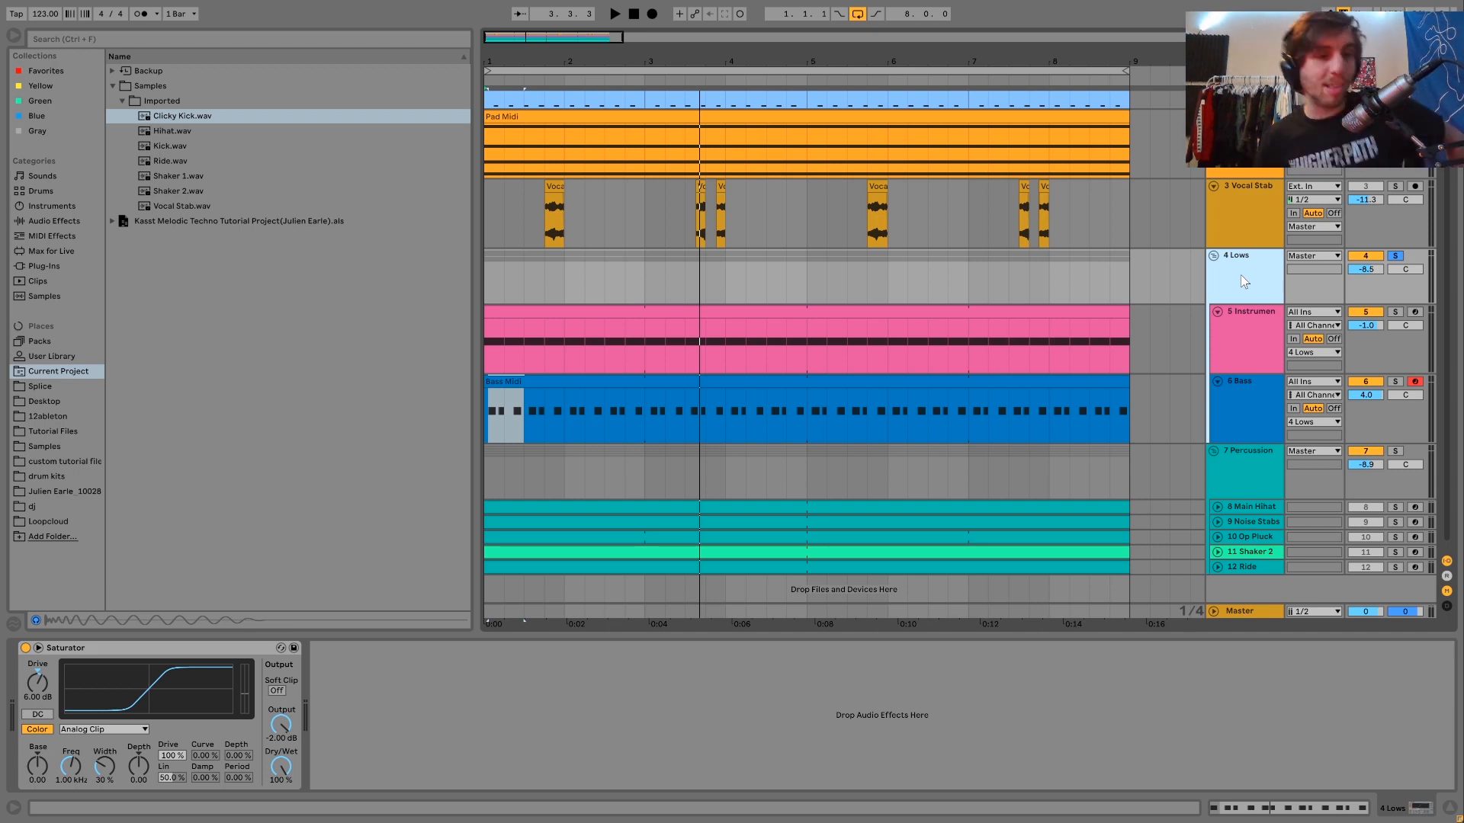
key(space)
key(space)
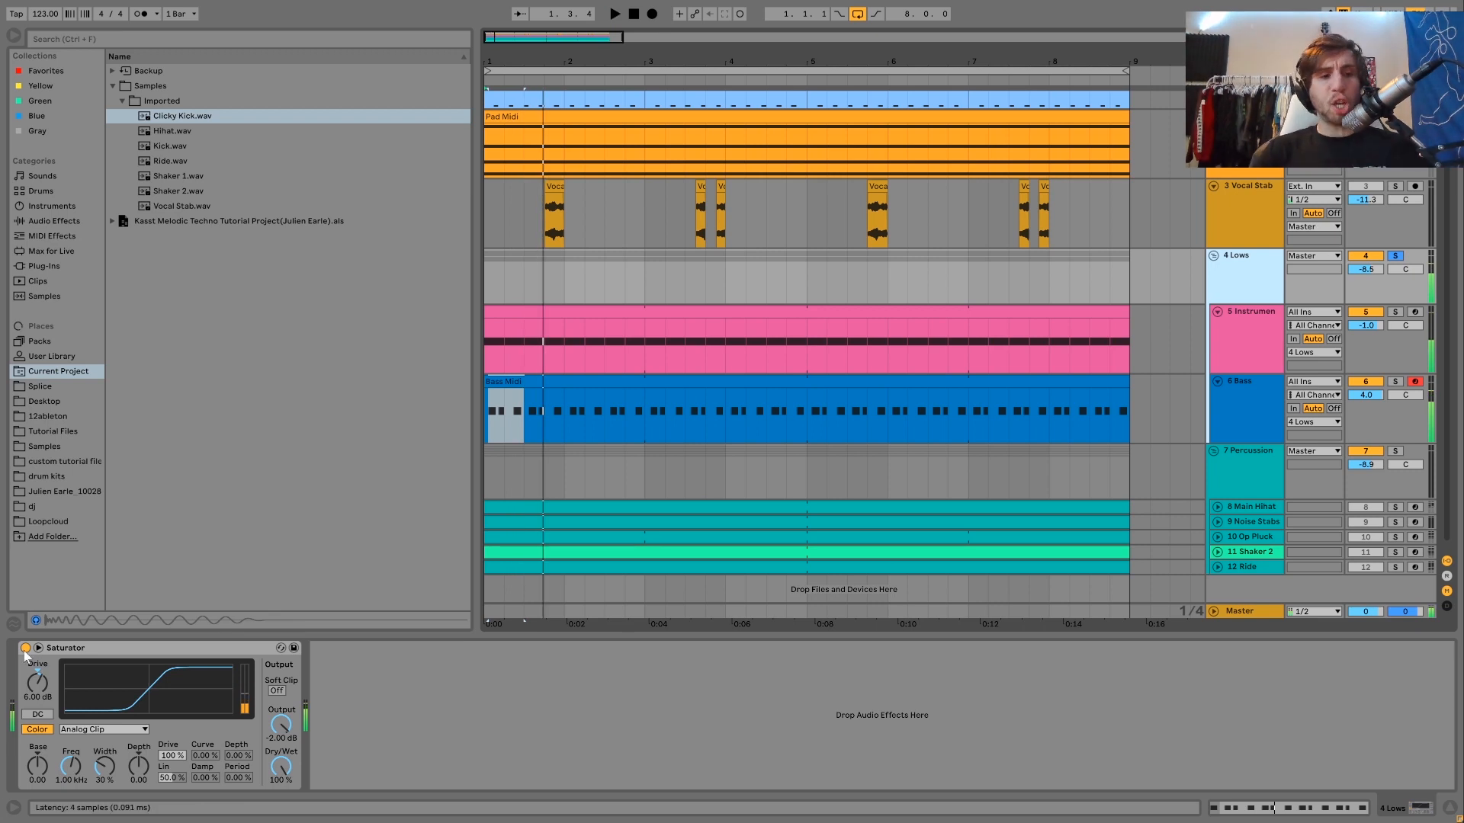
Step: Compare the kick and bass with the Lows group's Saturator bypassed and switched back on
click(25, 648)
key(space)
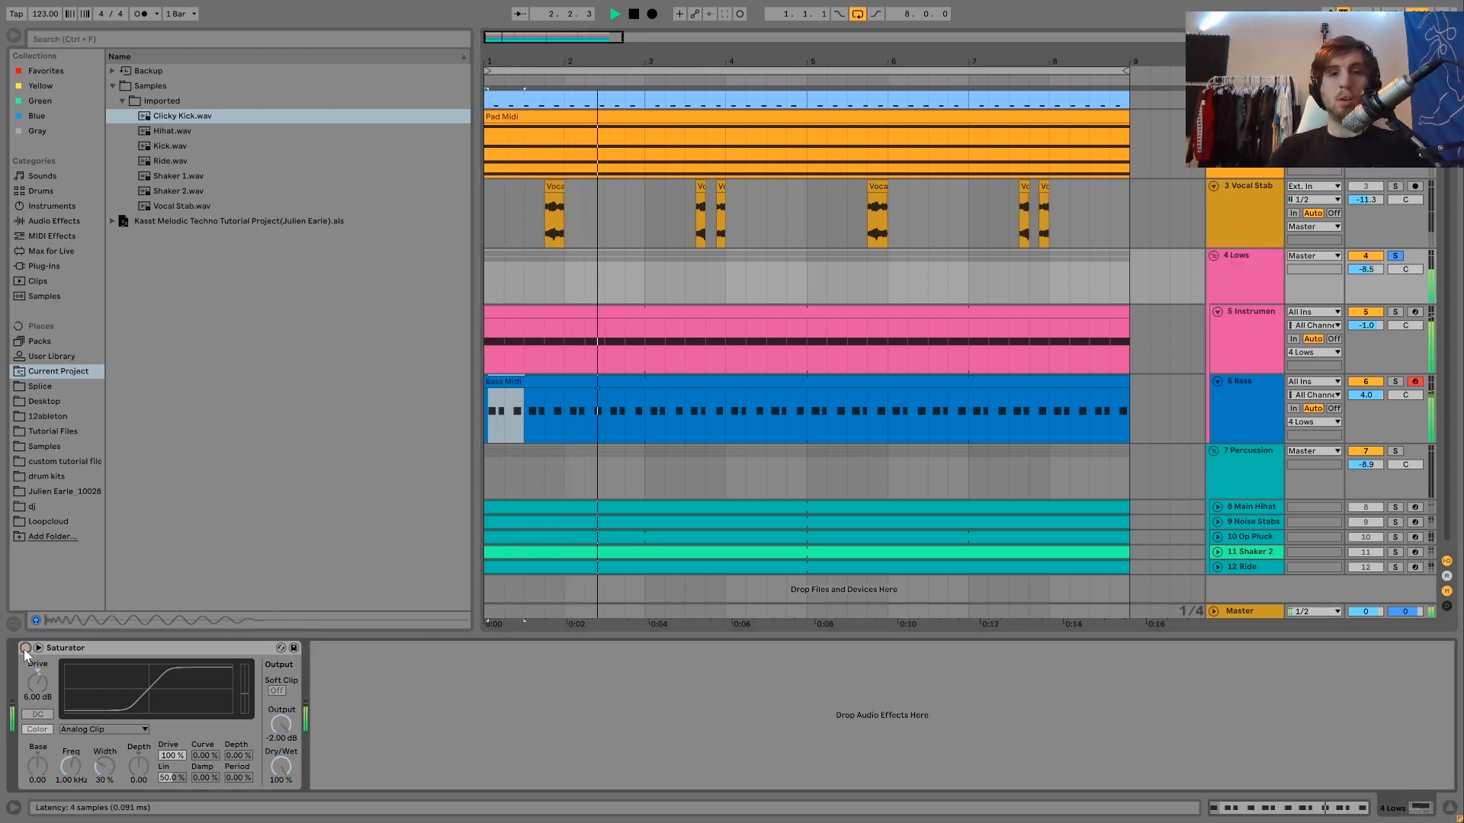
click(25, 648)
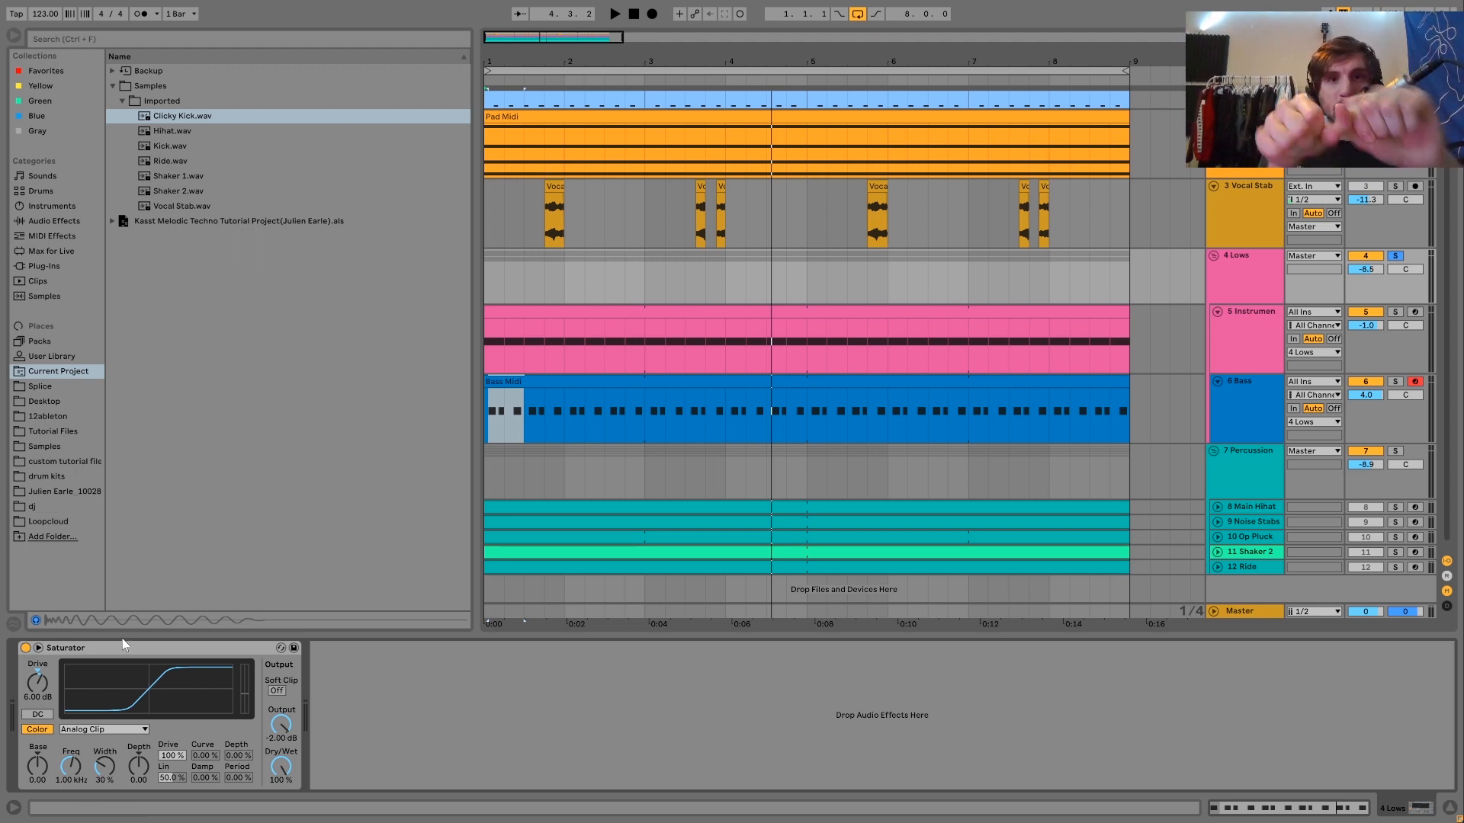
key(space)
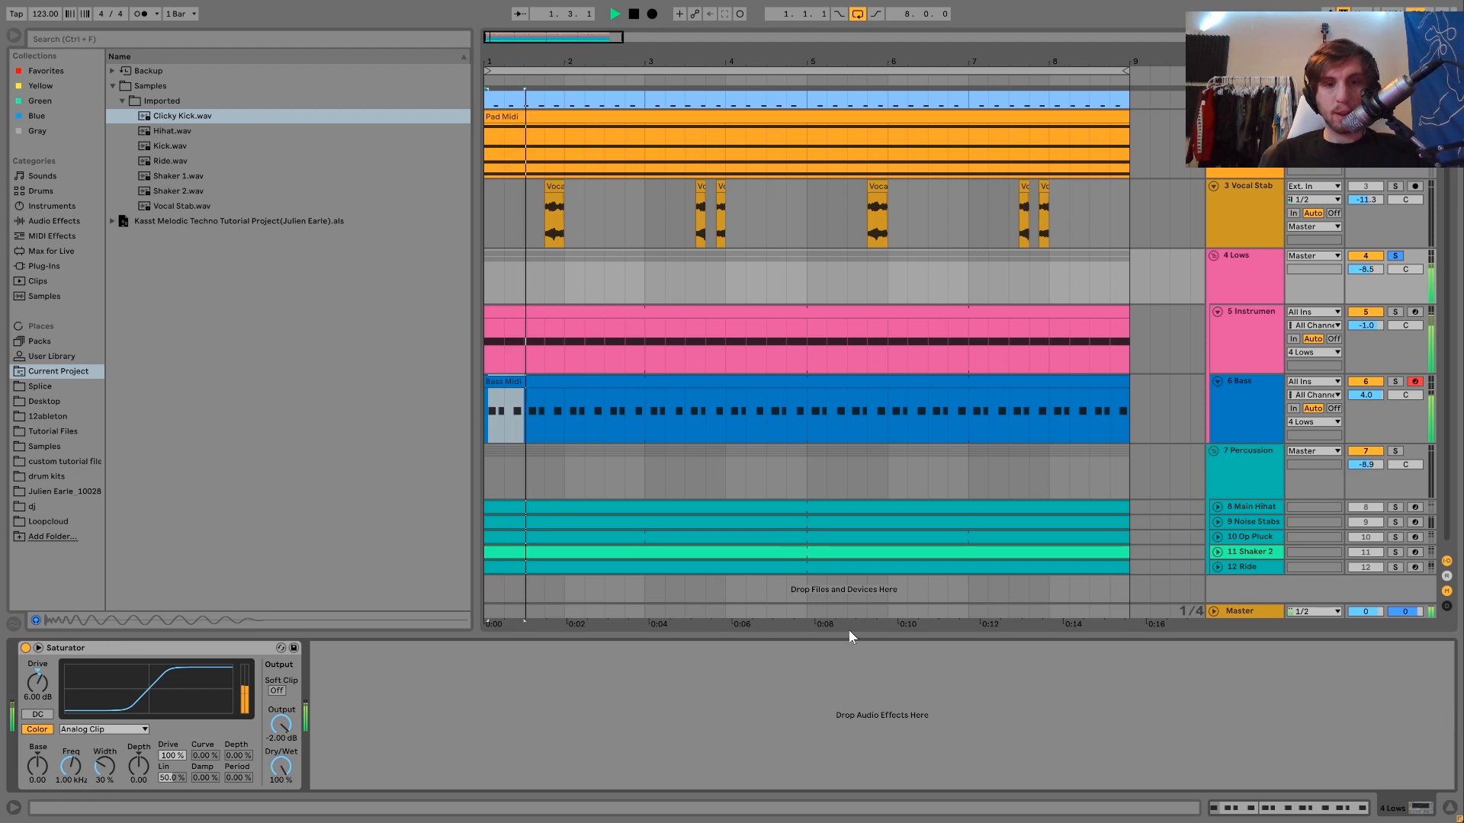
key(space)
Step: Move the solo from the Lows group to the Main Hihat and Shaker 2 tracks and play both together
click(1396, 507)
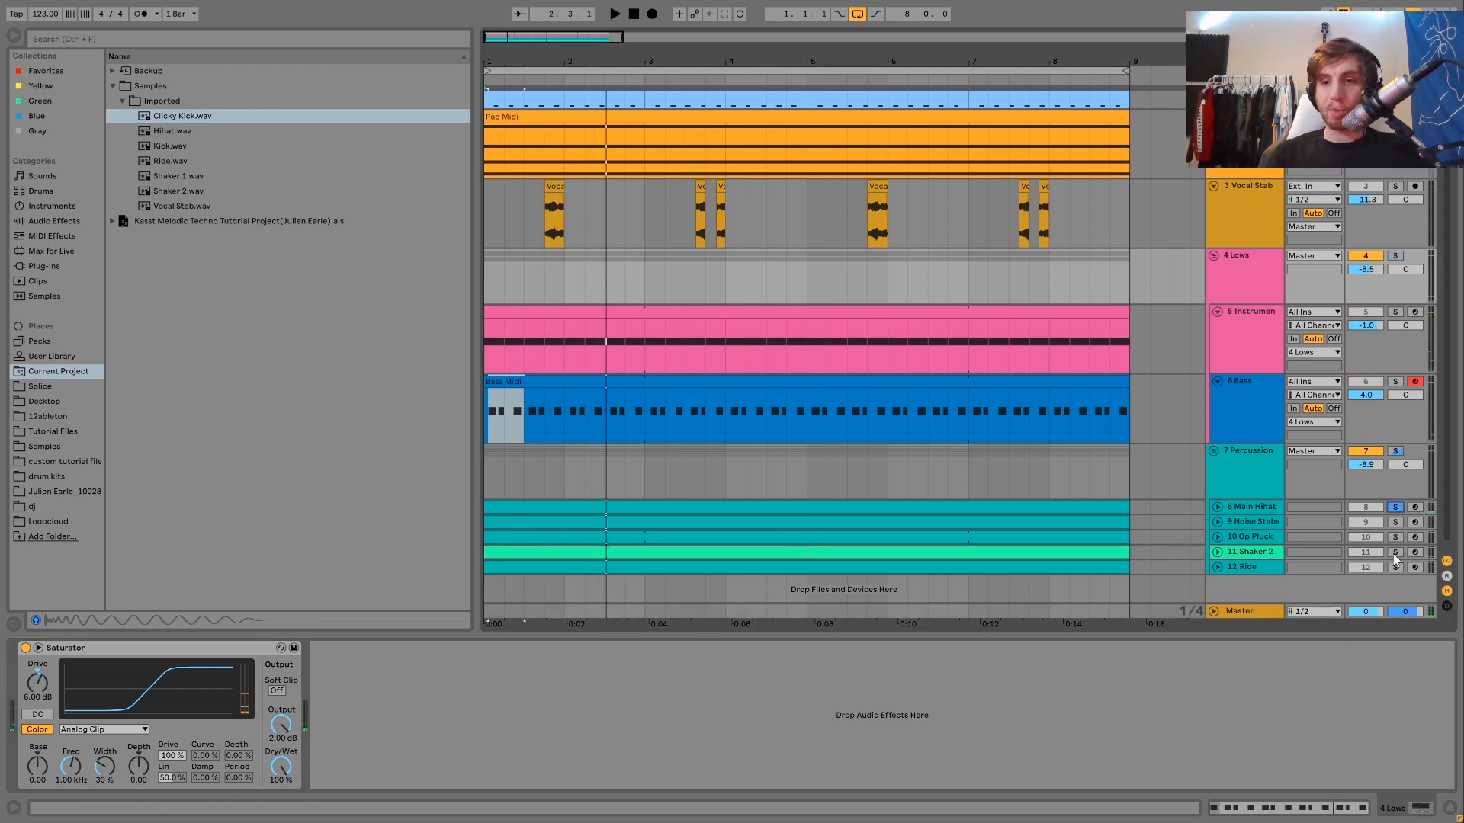
click(1395, 552)
key(space)
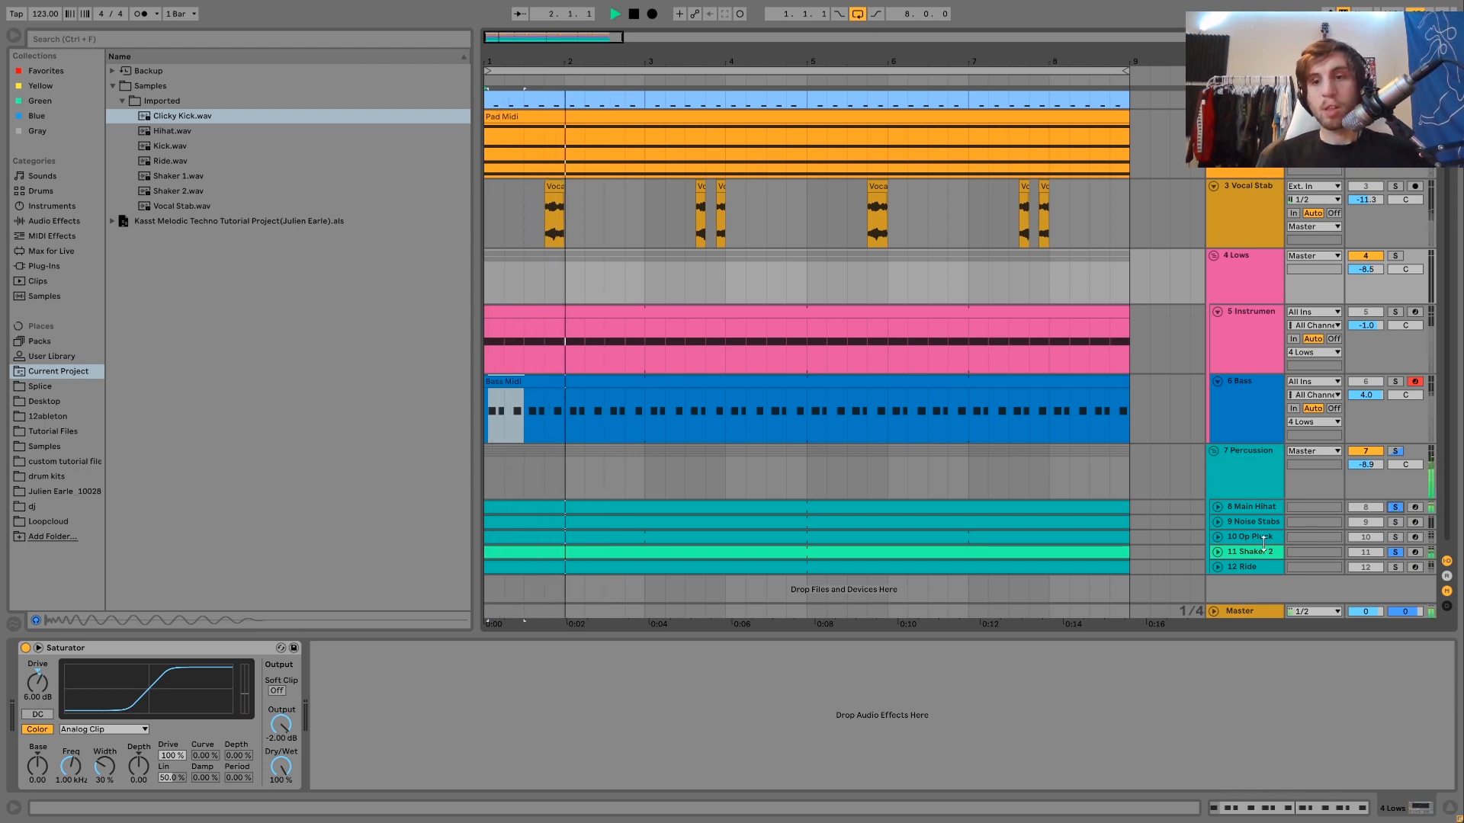
key(space)
scroll(1329, 546, down, 1)
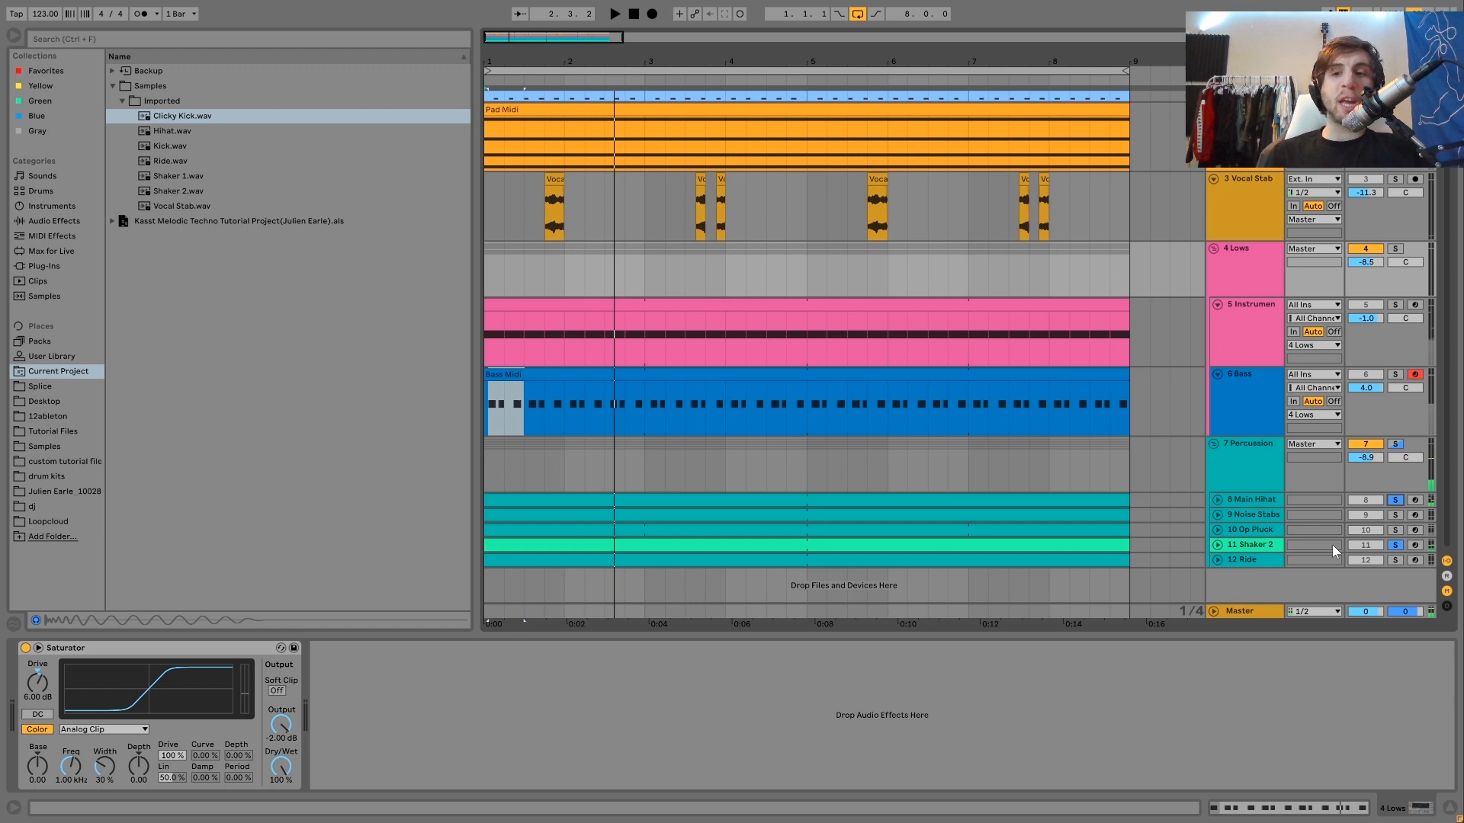
Step: Play Shaker 2 on its own, show its sampler and unfold the track in the arrangement
click(1395, 544)
key(space)
click(1229, 545)
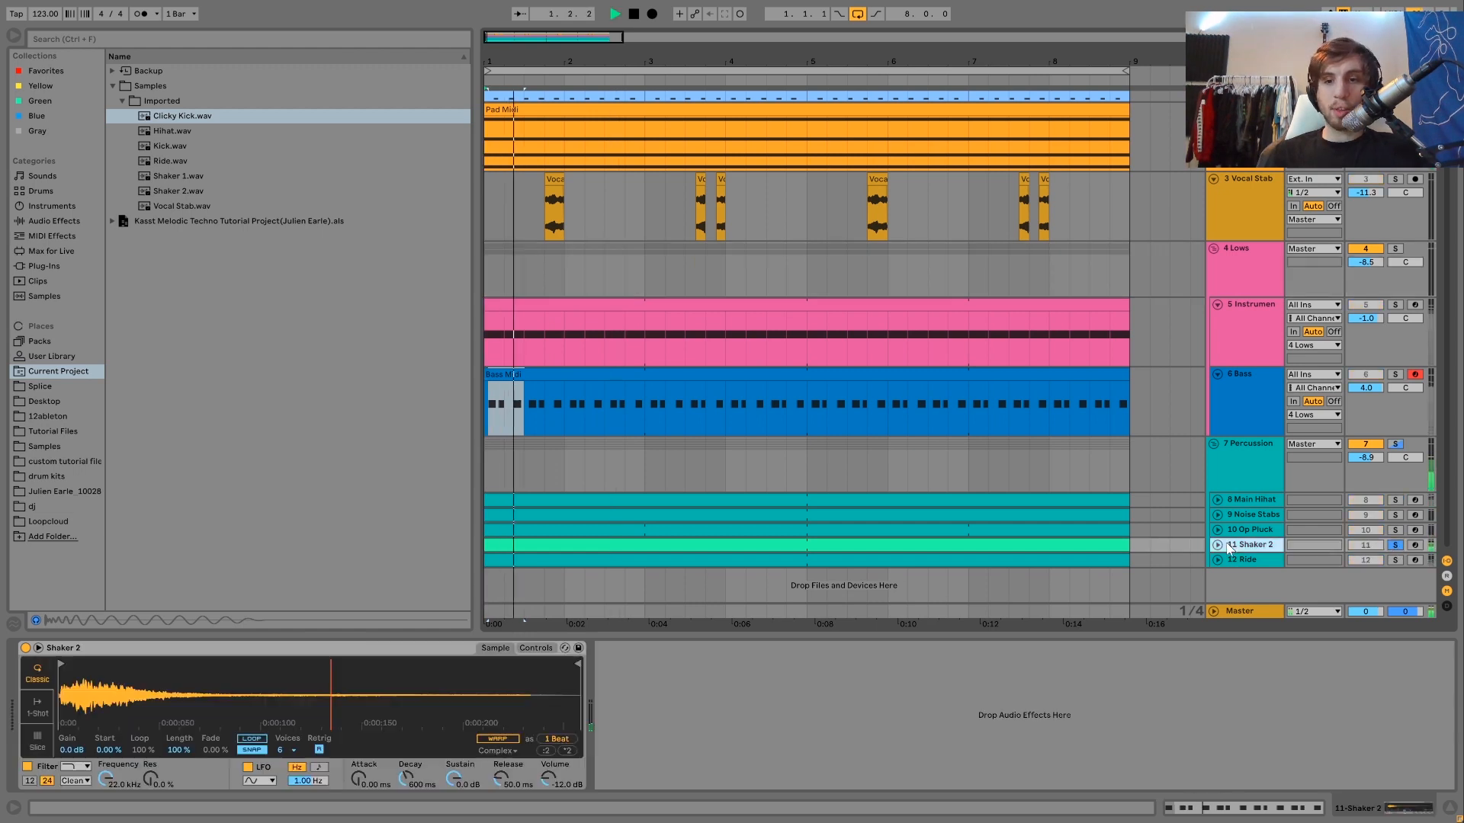
click(1218, 544)
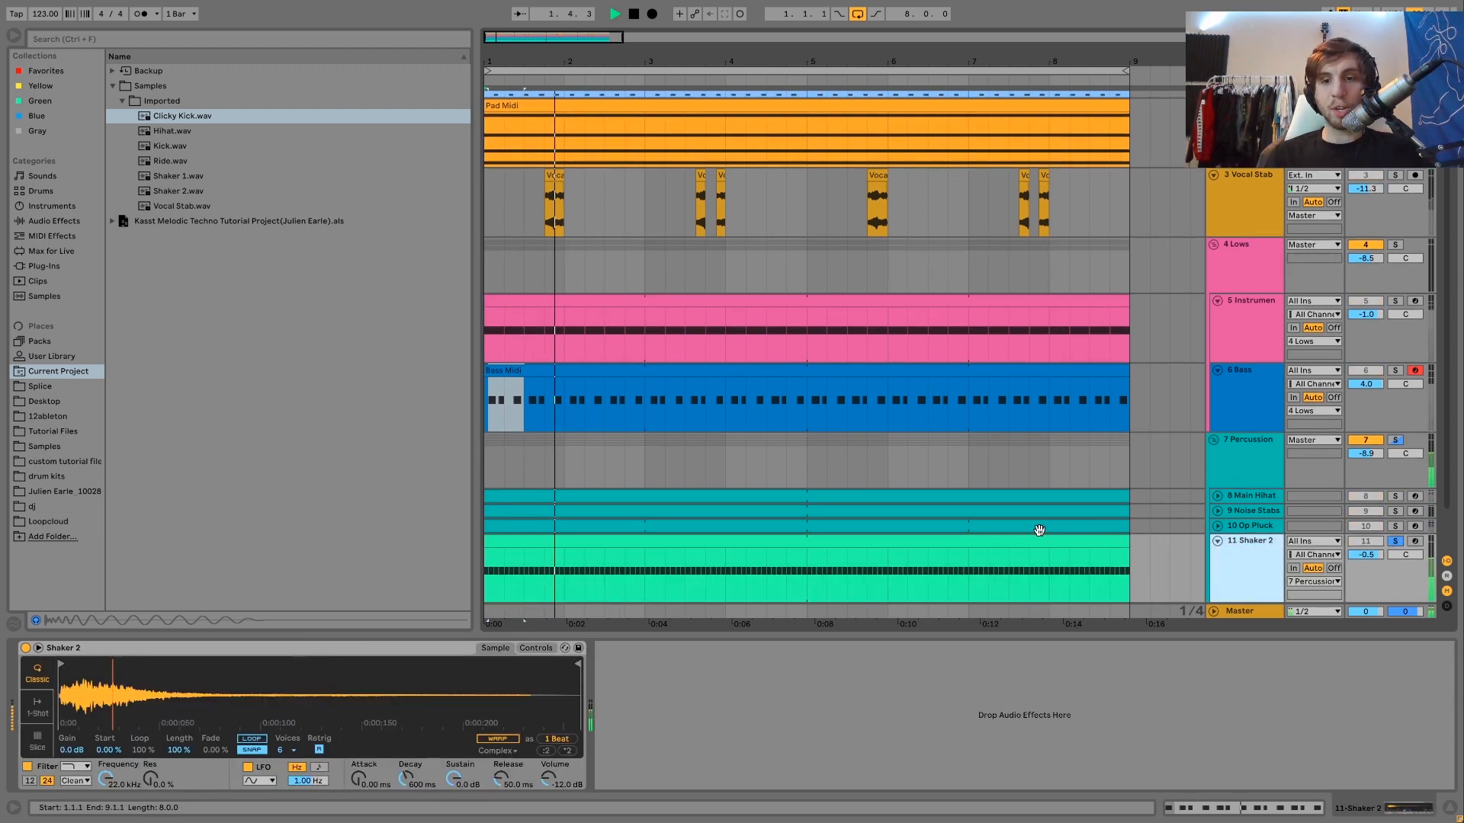
Step: Open the Shaker 2 MIDI clip and play it to examine its note pattern and velocities
double_click(978, 540)
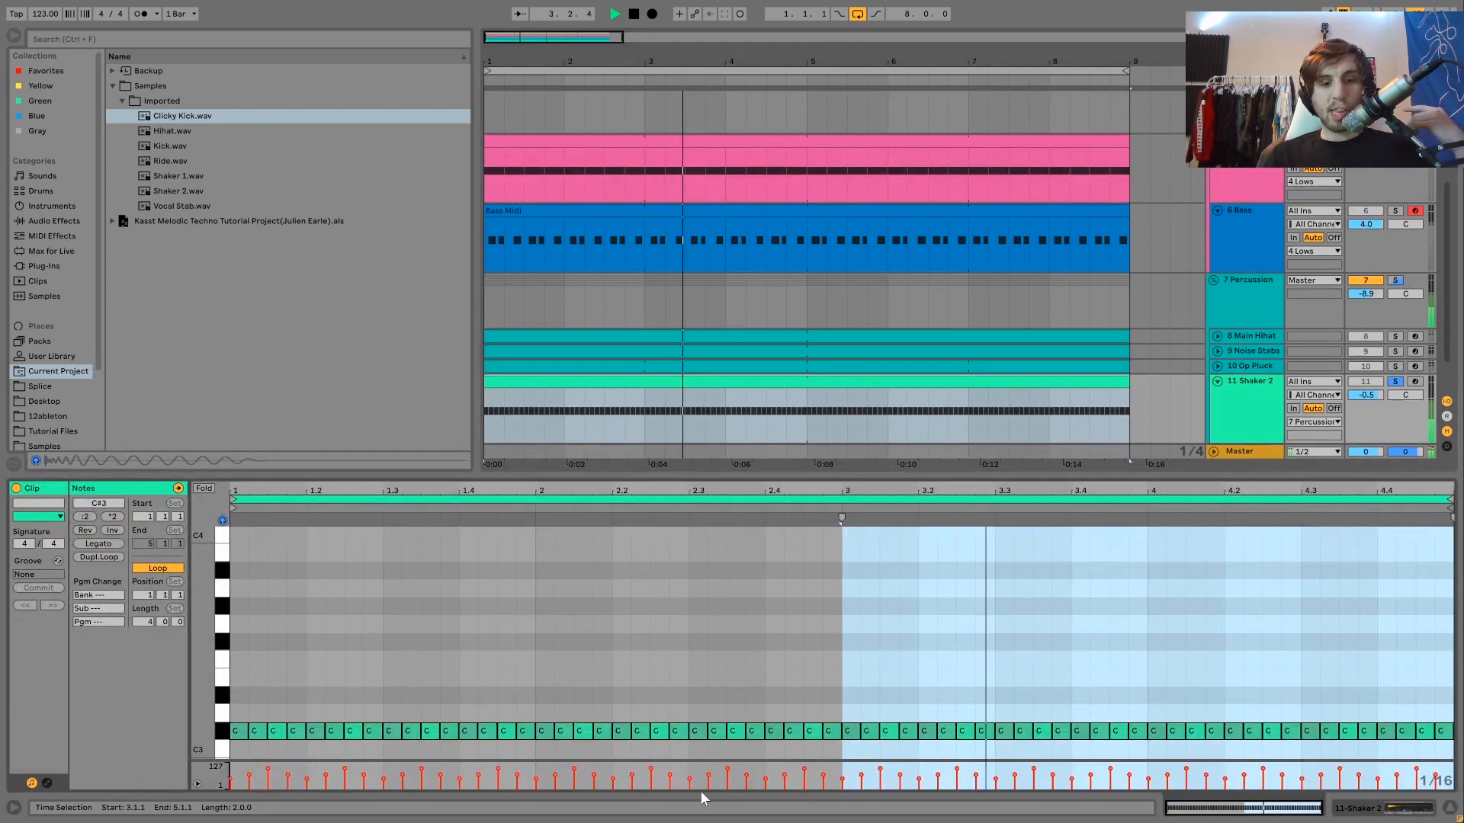
key(space)
key(space)
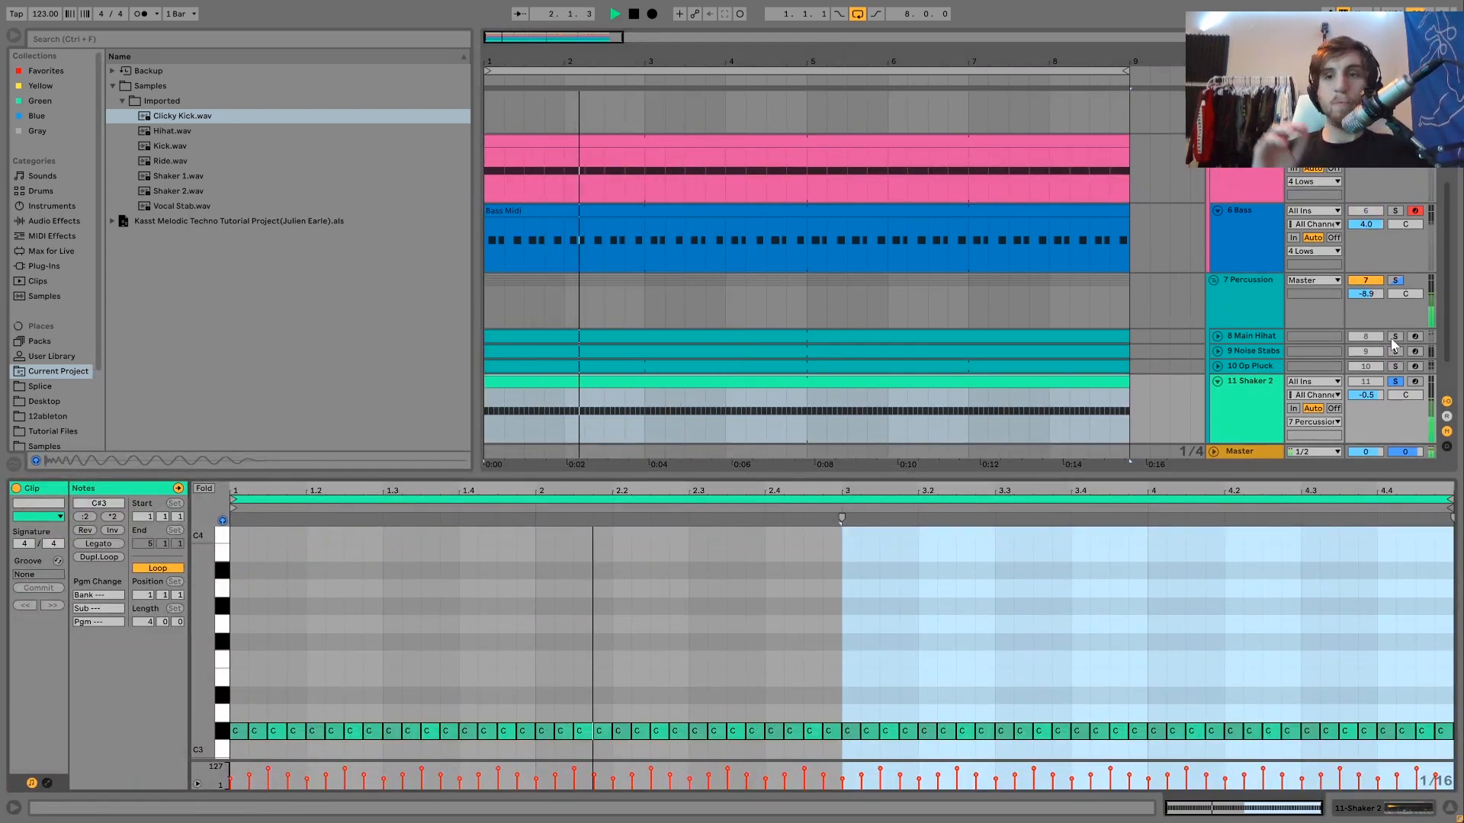
key(space)
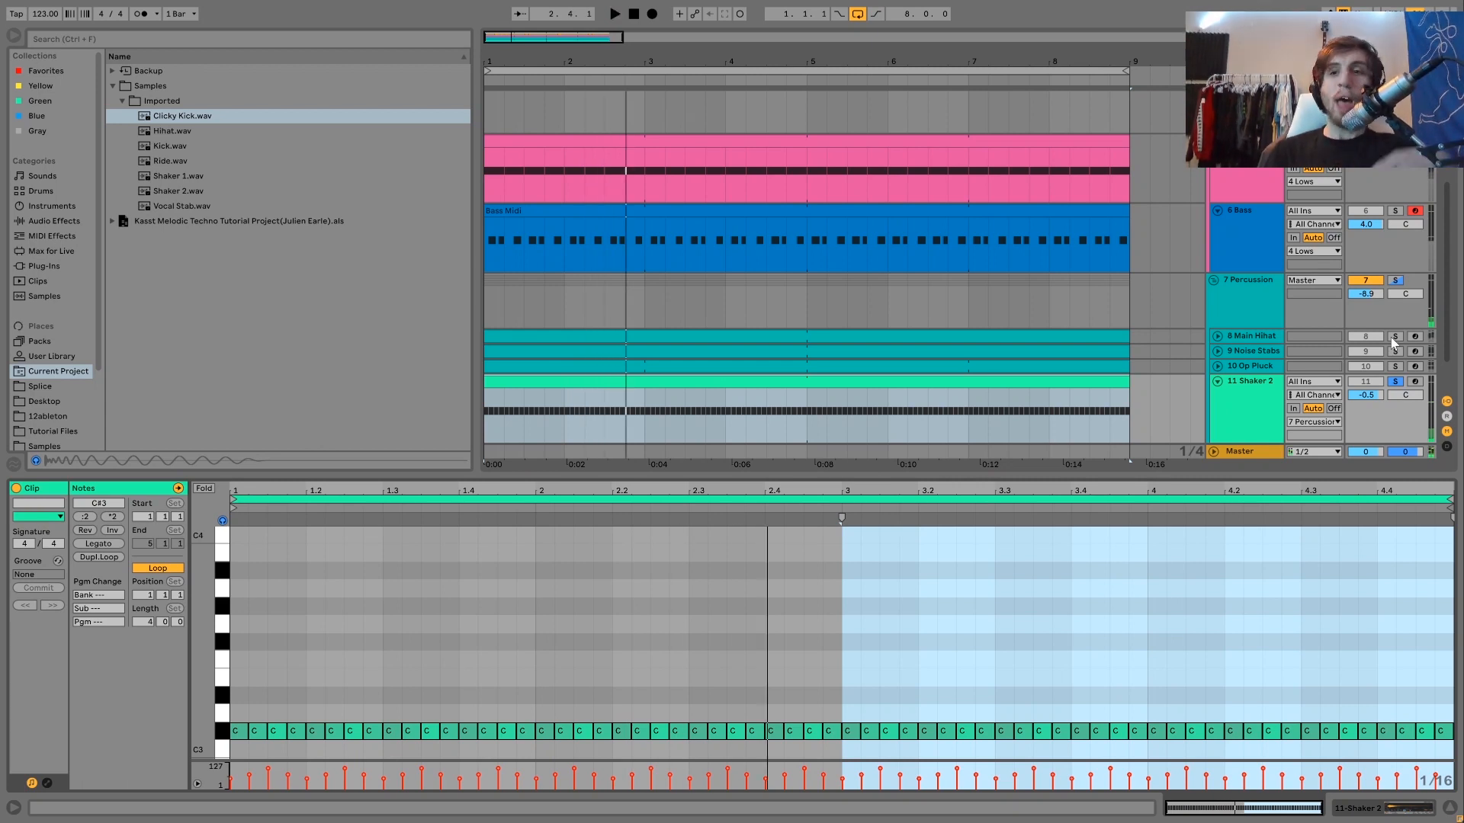
Step: Solo the Main Hihat track, play it and show its Instrument Rack and Reverb
click(1394, 336)
key(space)
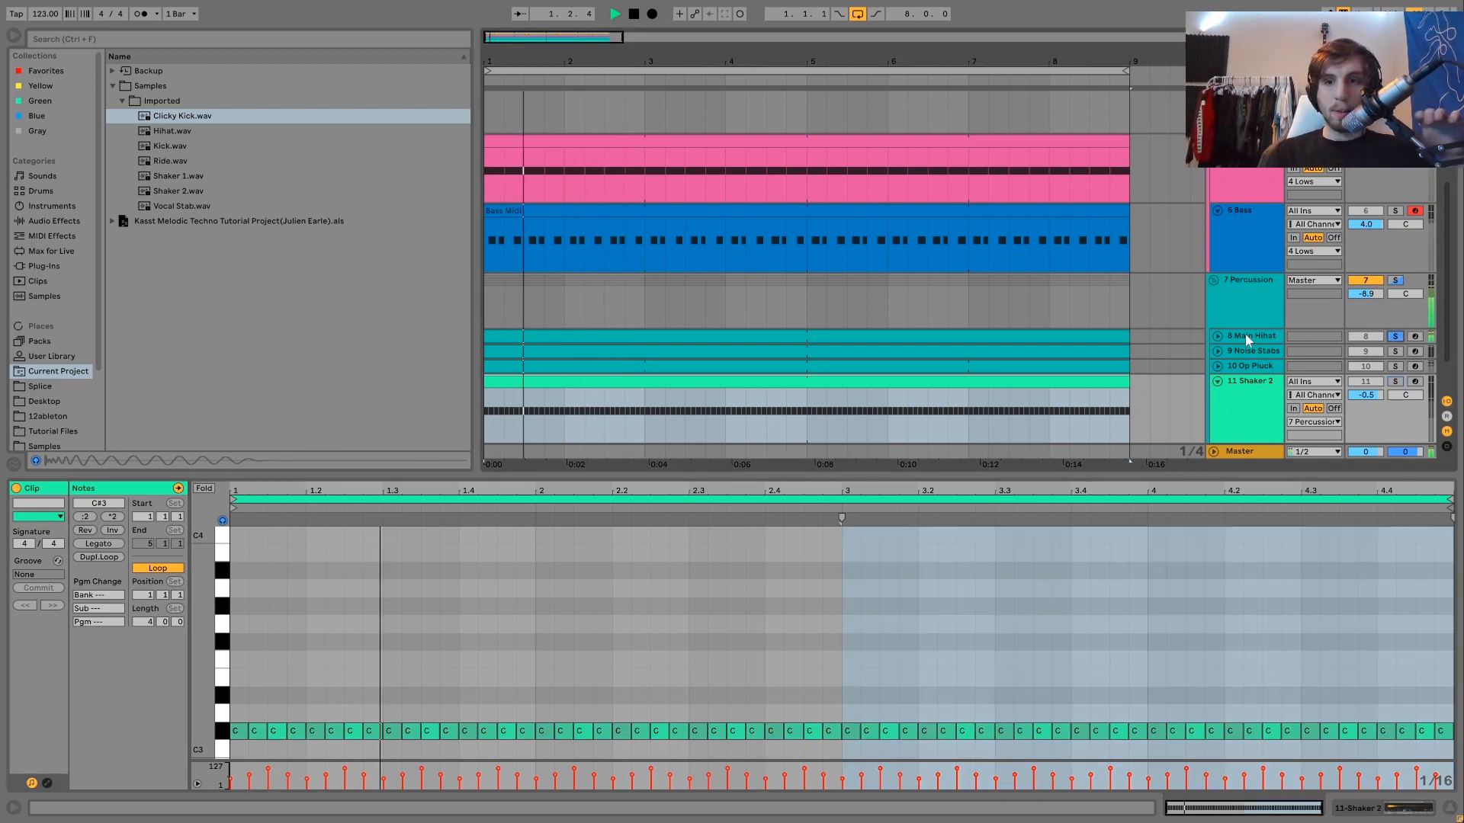
double_click(1247, 340)
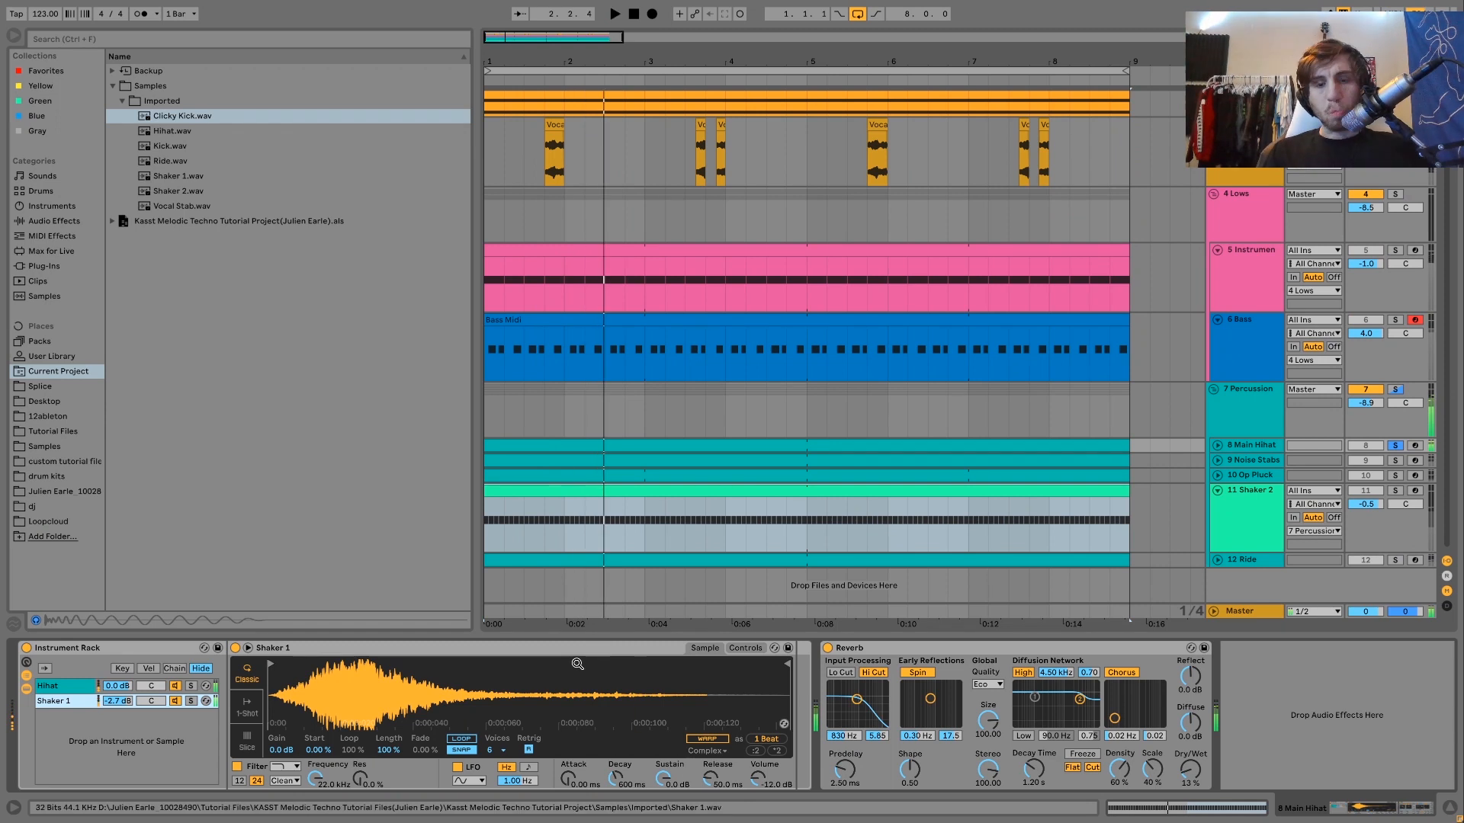
Step: Audition the Hihat and Shaker 1 chains of the Main Hihat rack separately, then clear the chain solo
click(190, 685)
key(space)
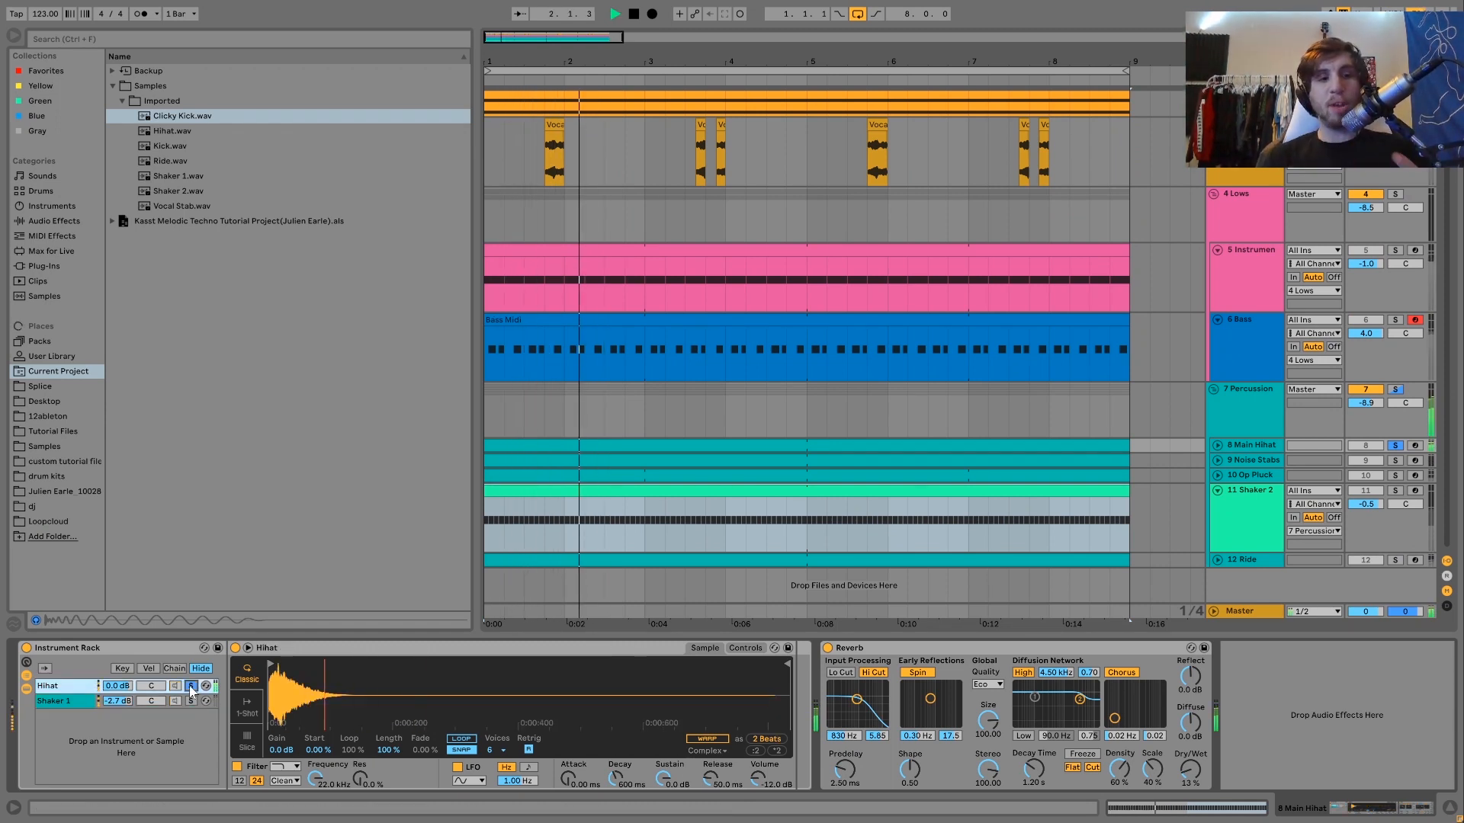
click(191, 701)
click(191, 701)
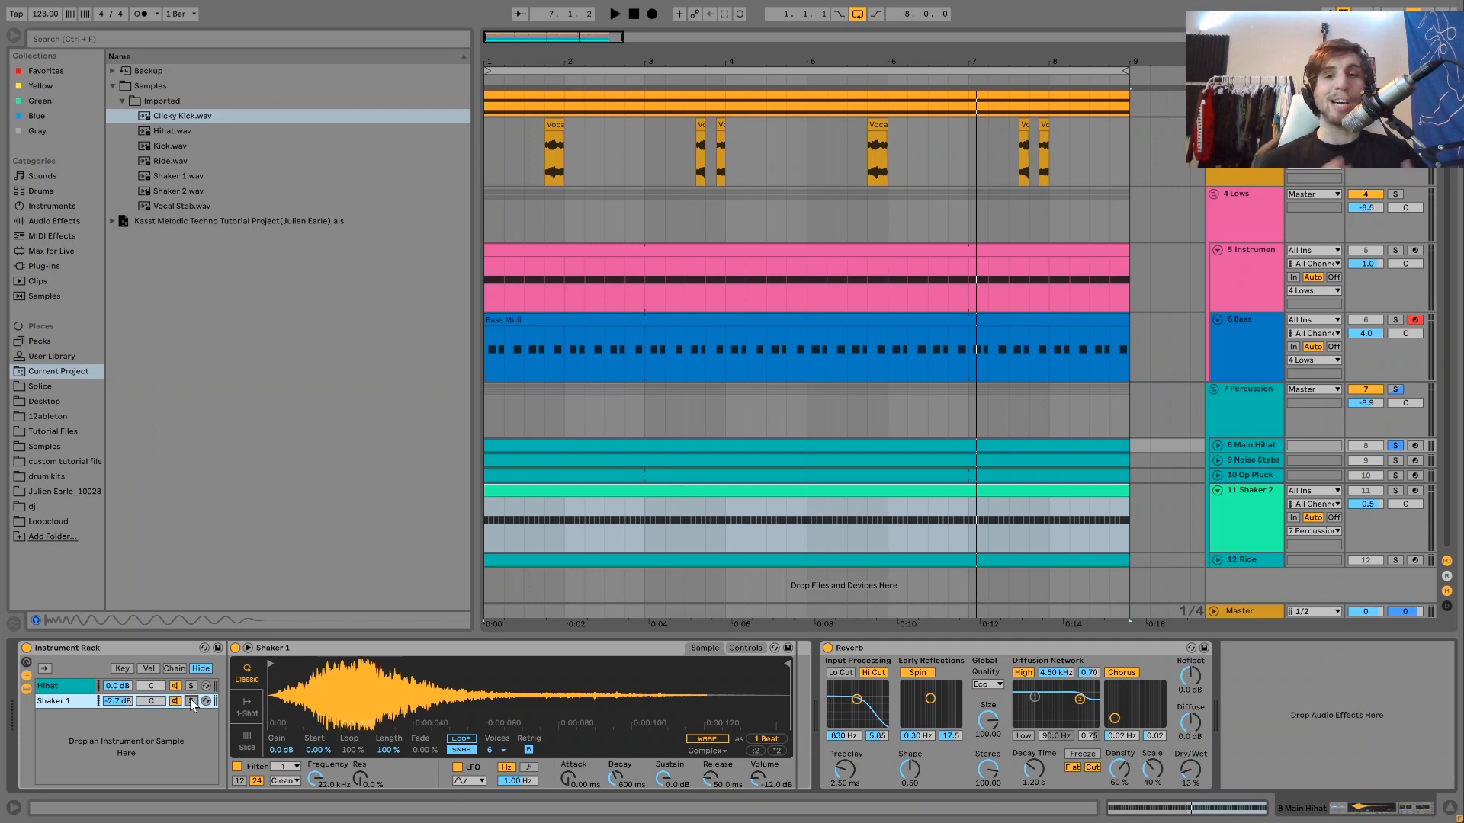
key(space)
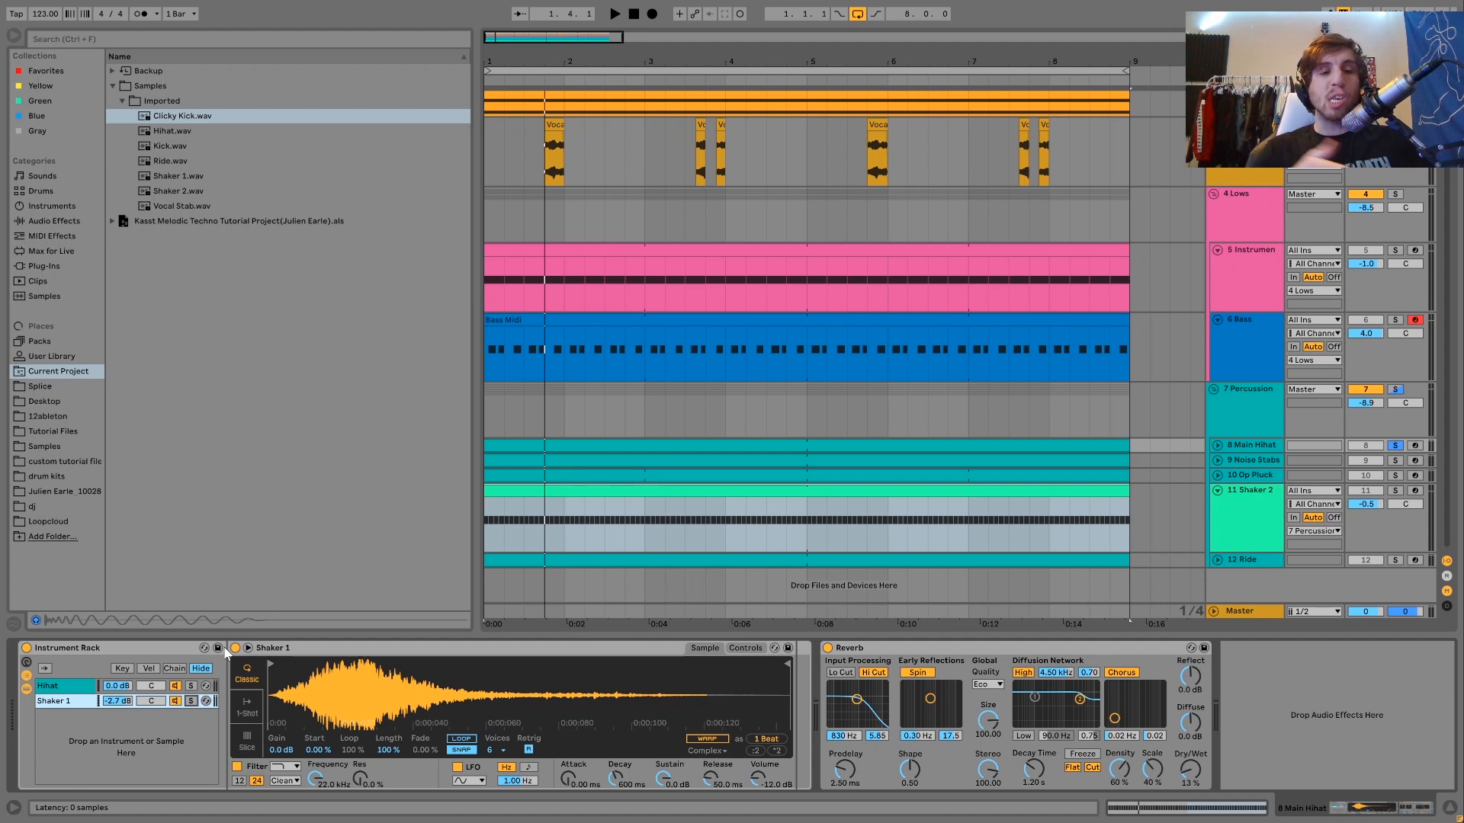
Step: Alternate the solo between the rack's Hihat and Shaker 1 chains during playback to compare the two layers
click(191, 686)
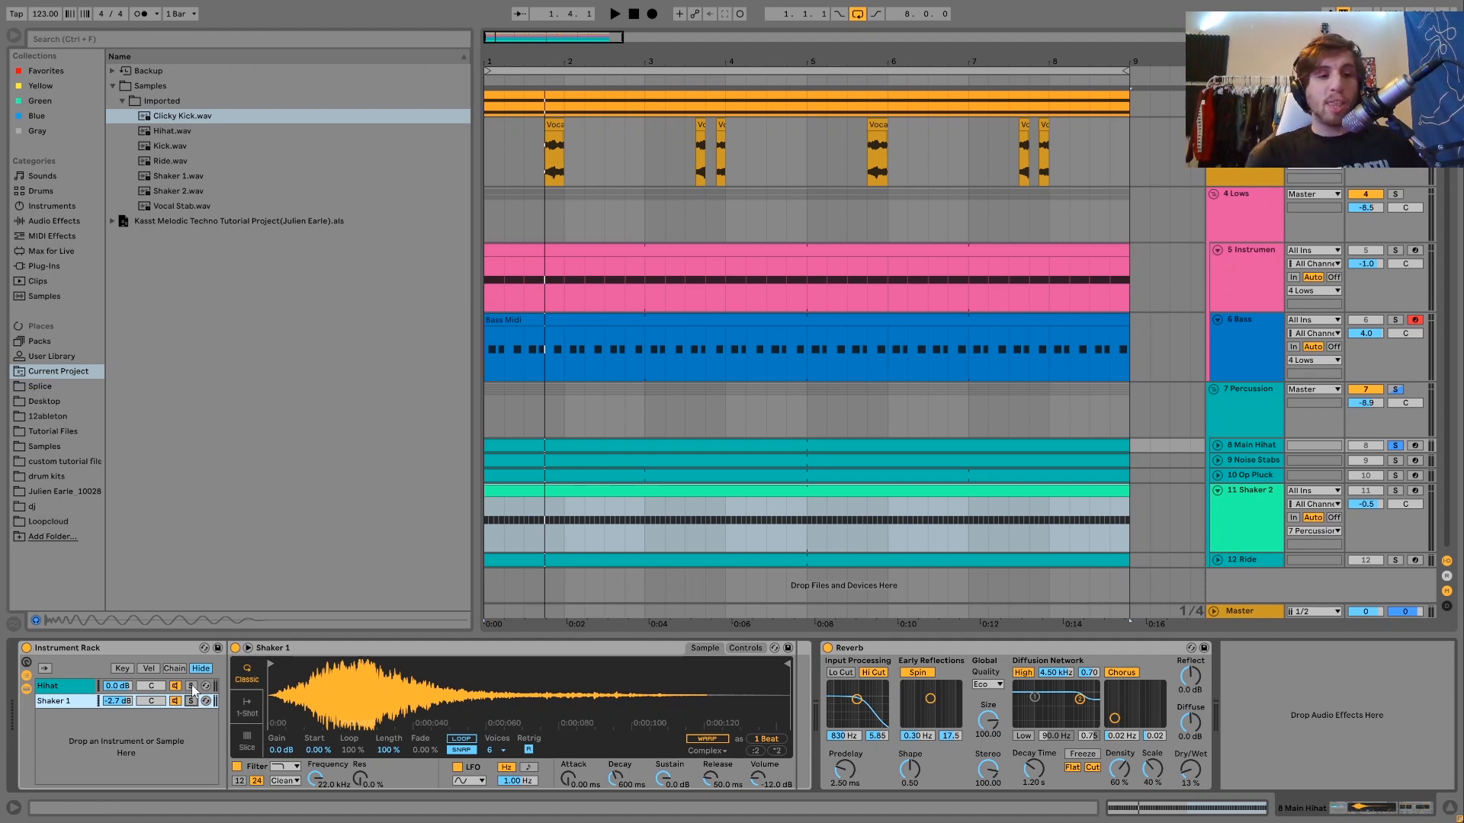
key(space)
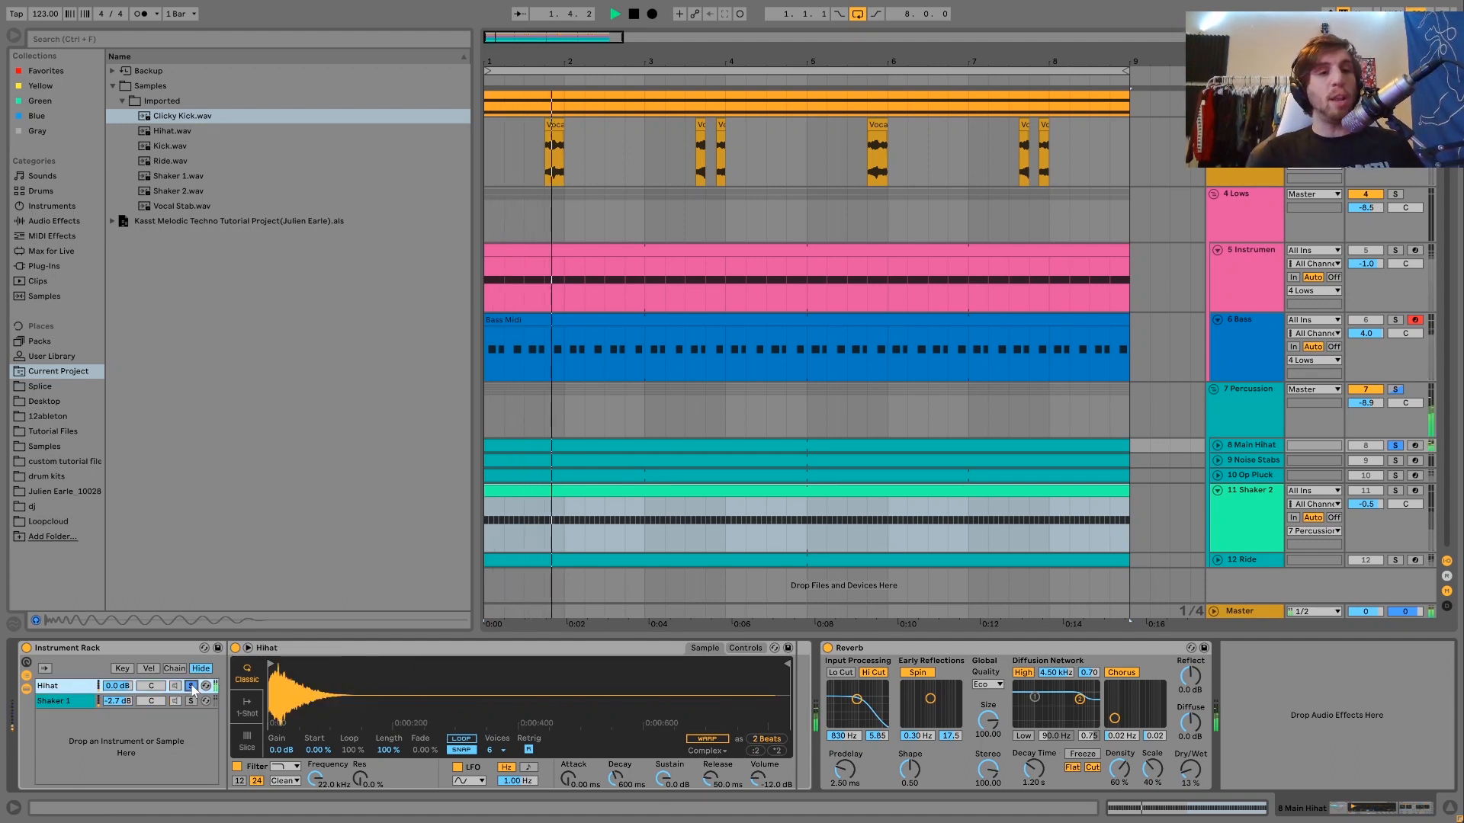
key(space)
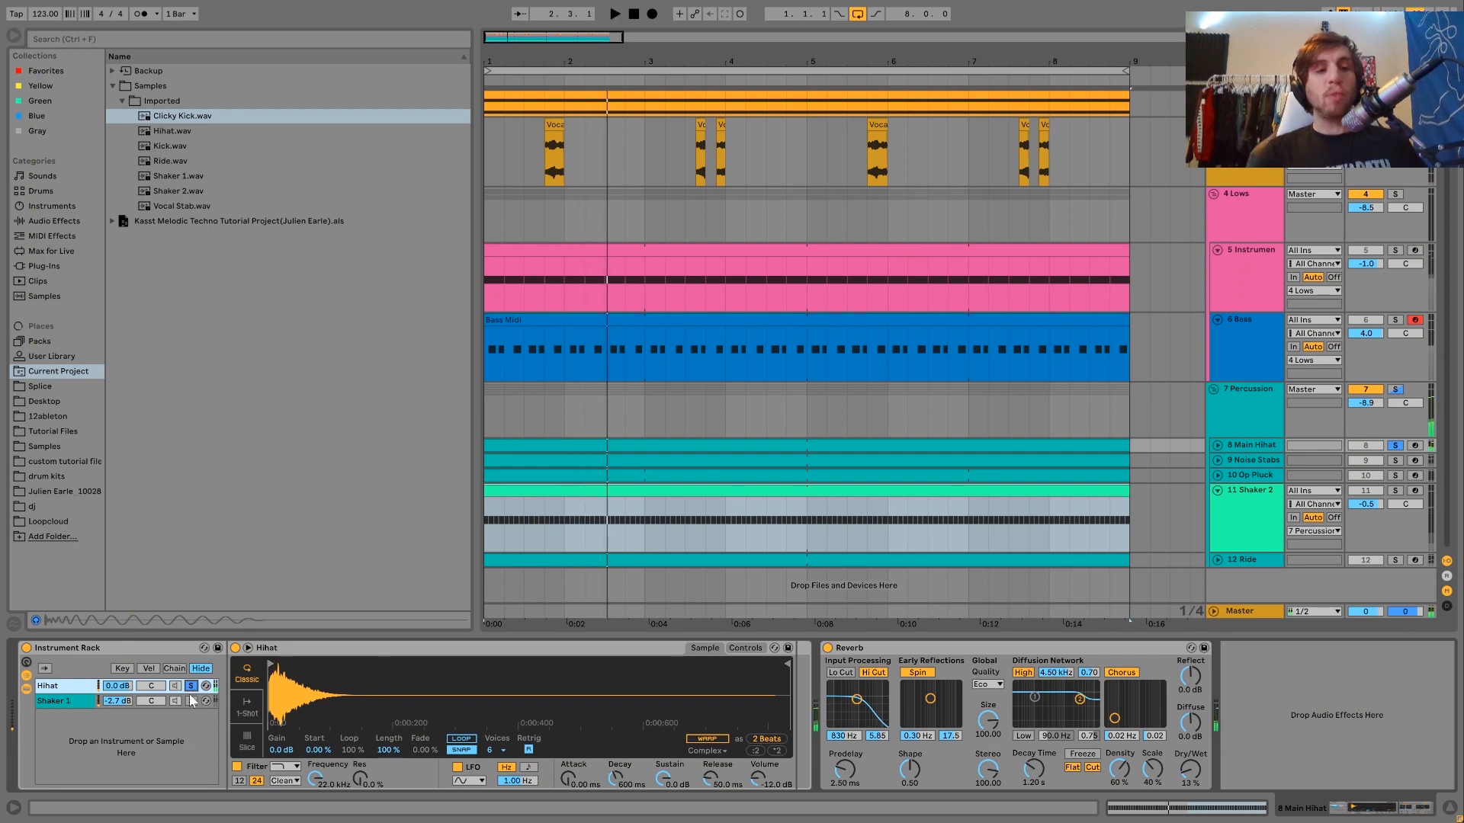
click(192, 701)
key(space)
click(192, 685)
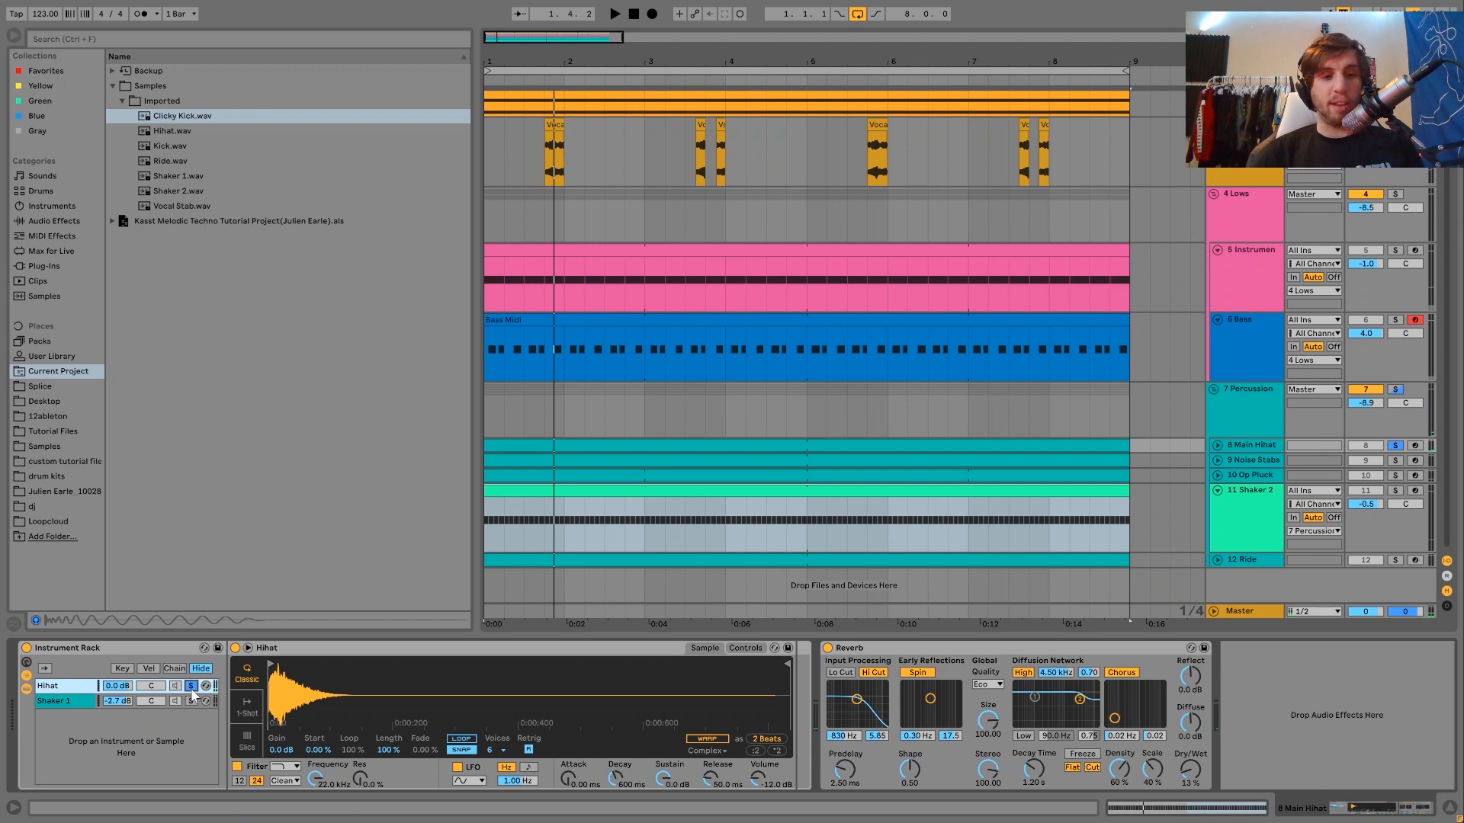
click(192, 700)
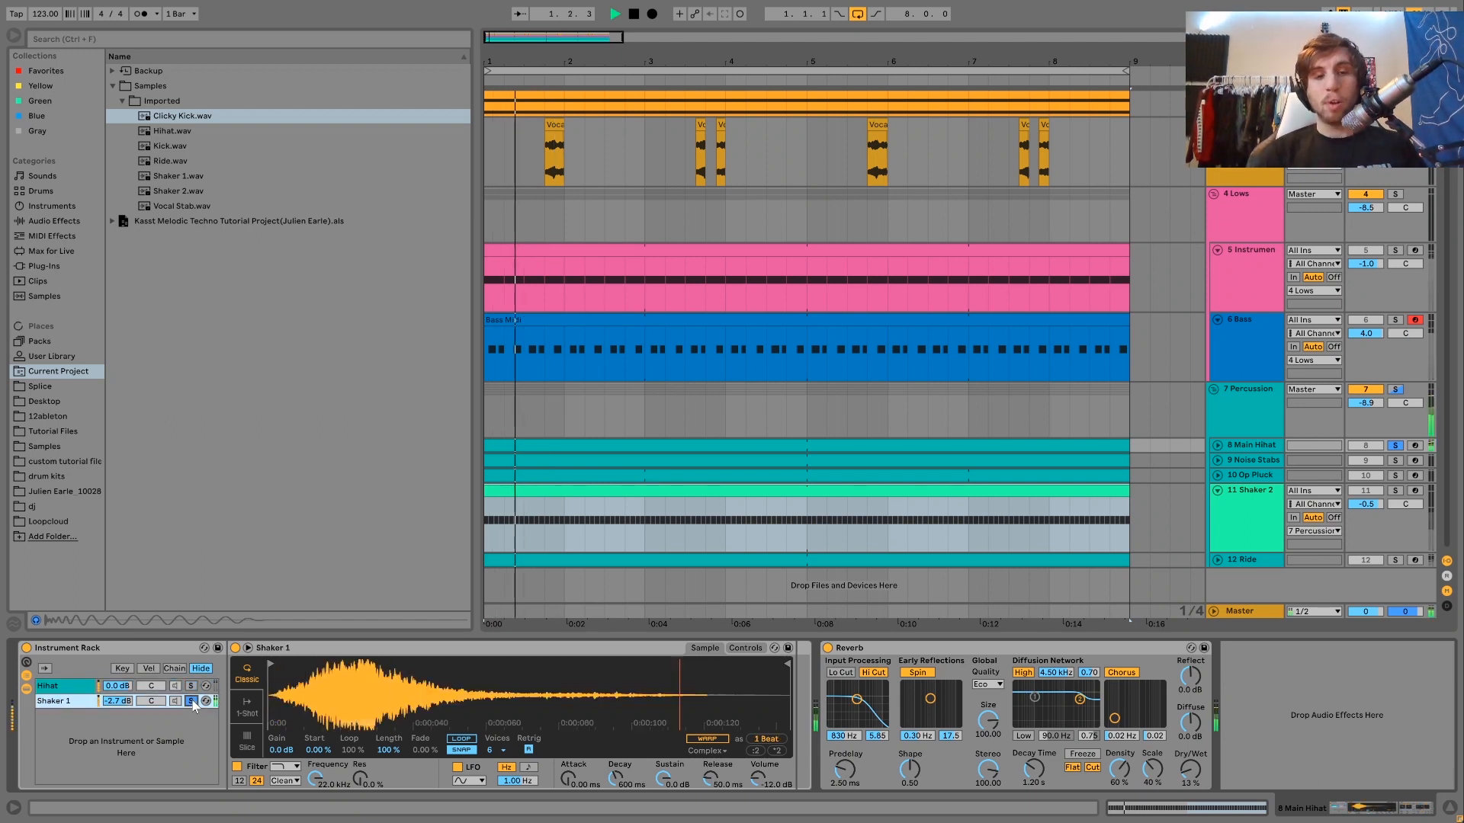
Step: Play the Hihat and Shaker 1 layers together with the Reverb and clear the Main Hihat track's solo
key(space)
key(space)
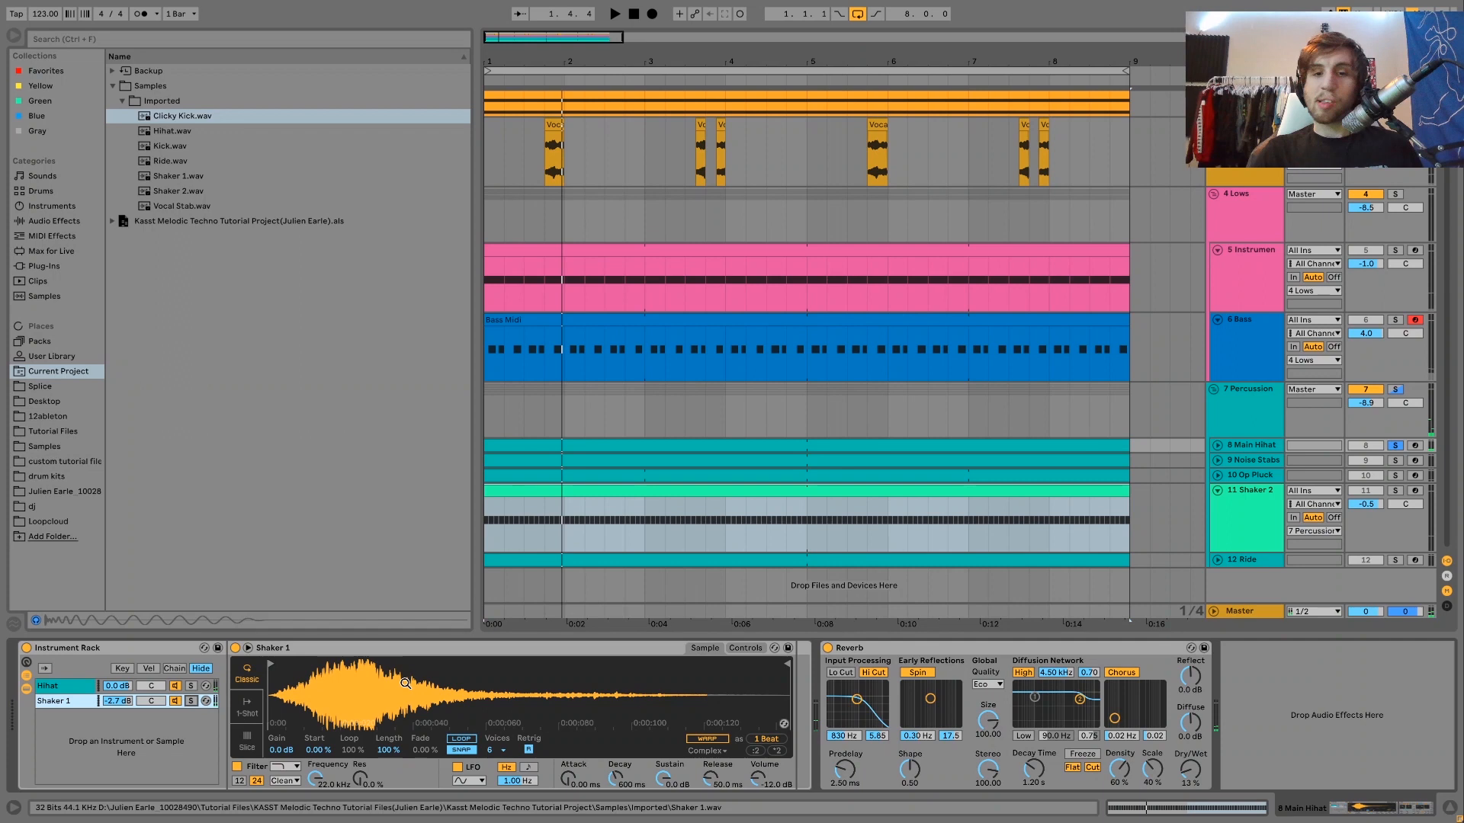
key(space)
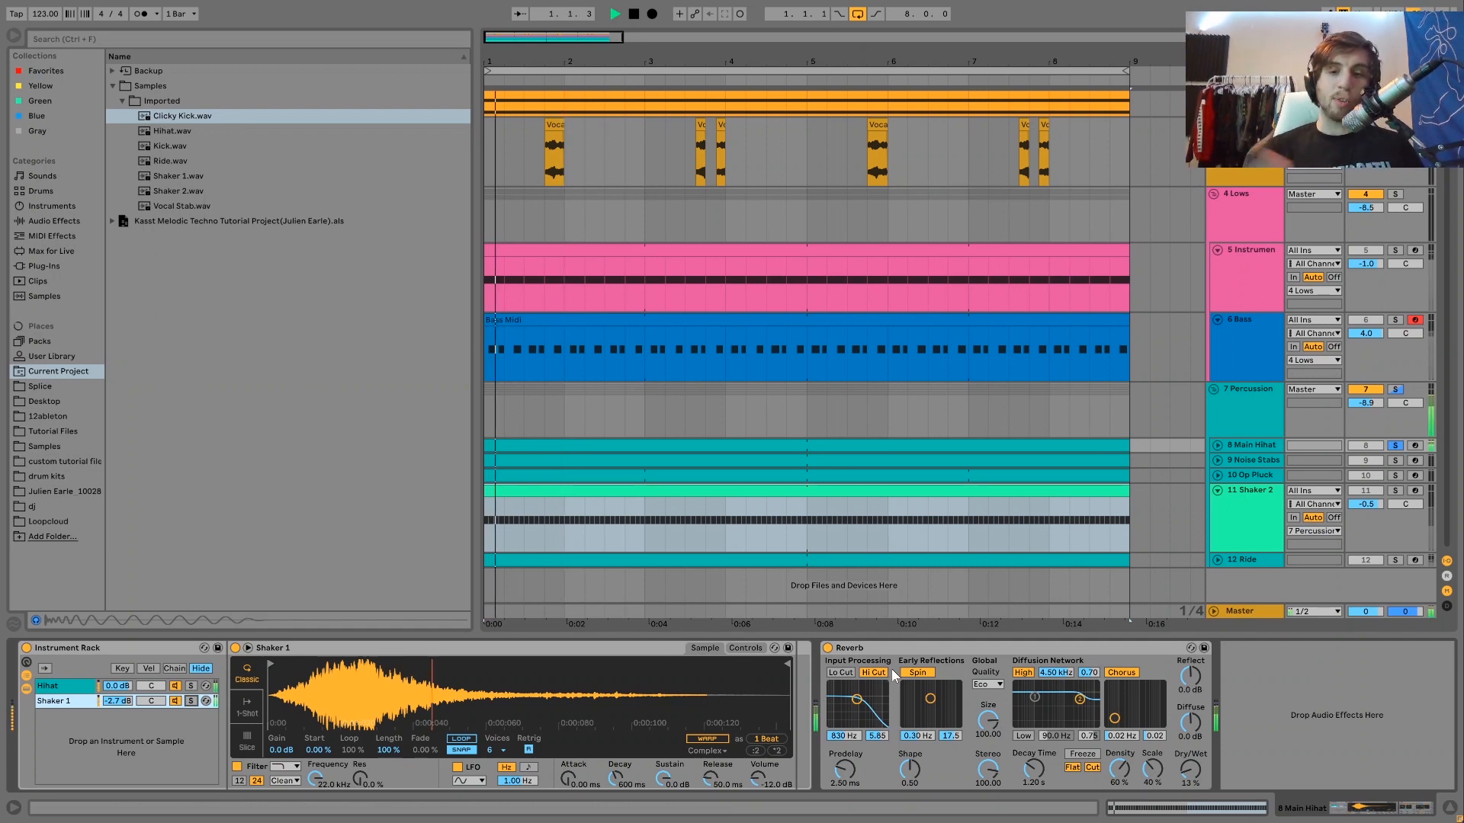
click(1395, 446)
key(space)
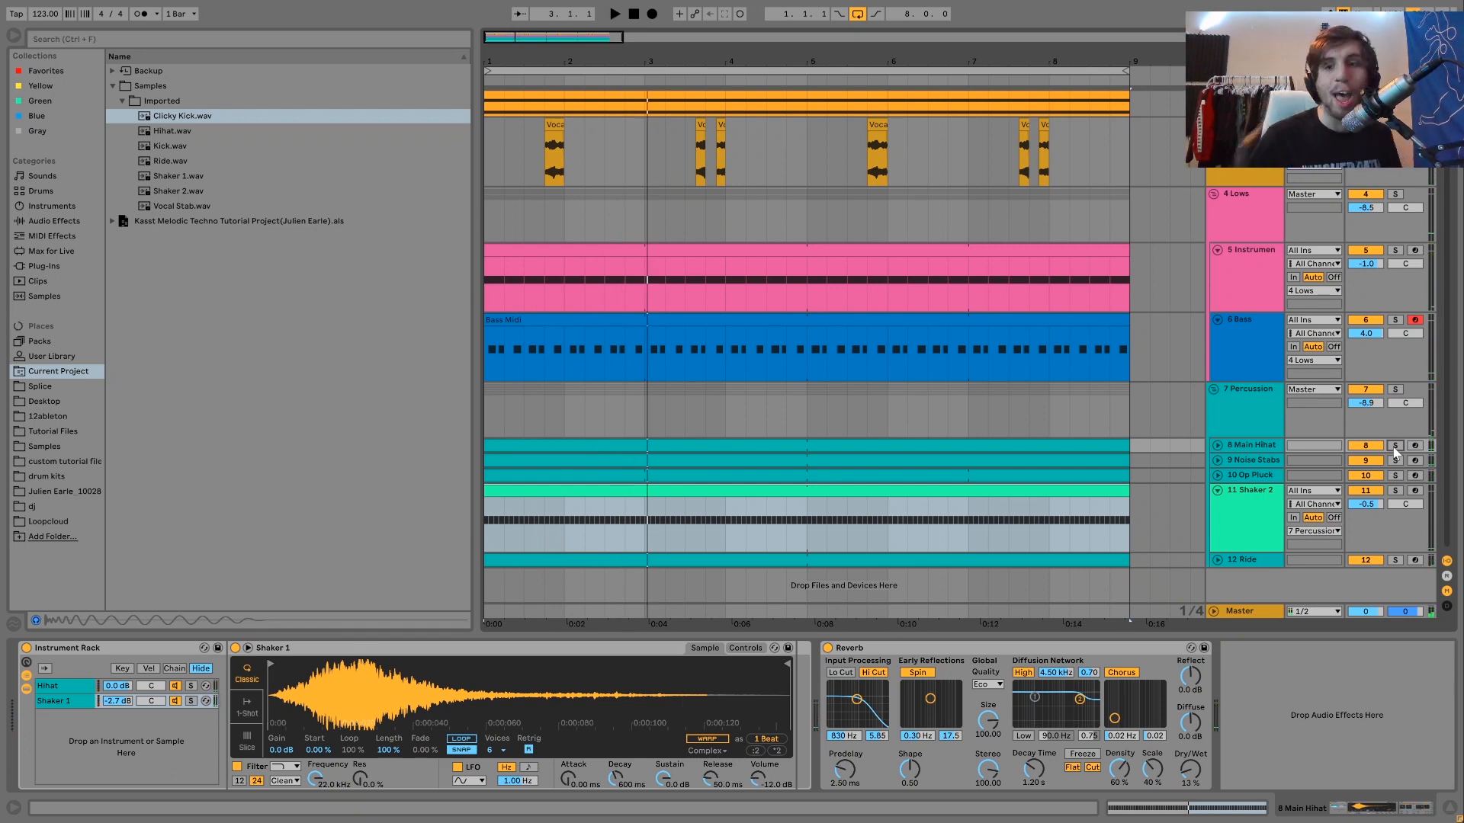
Step: Solo and play the Ride track, unfold it and show its sampler and Echo
click(1396, 560)
key(space)
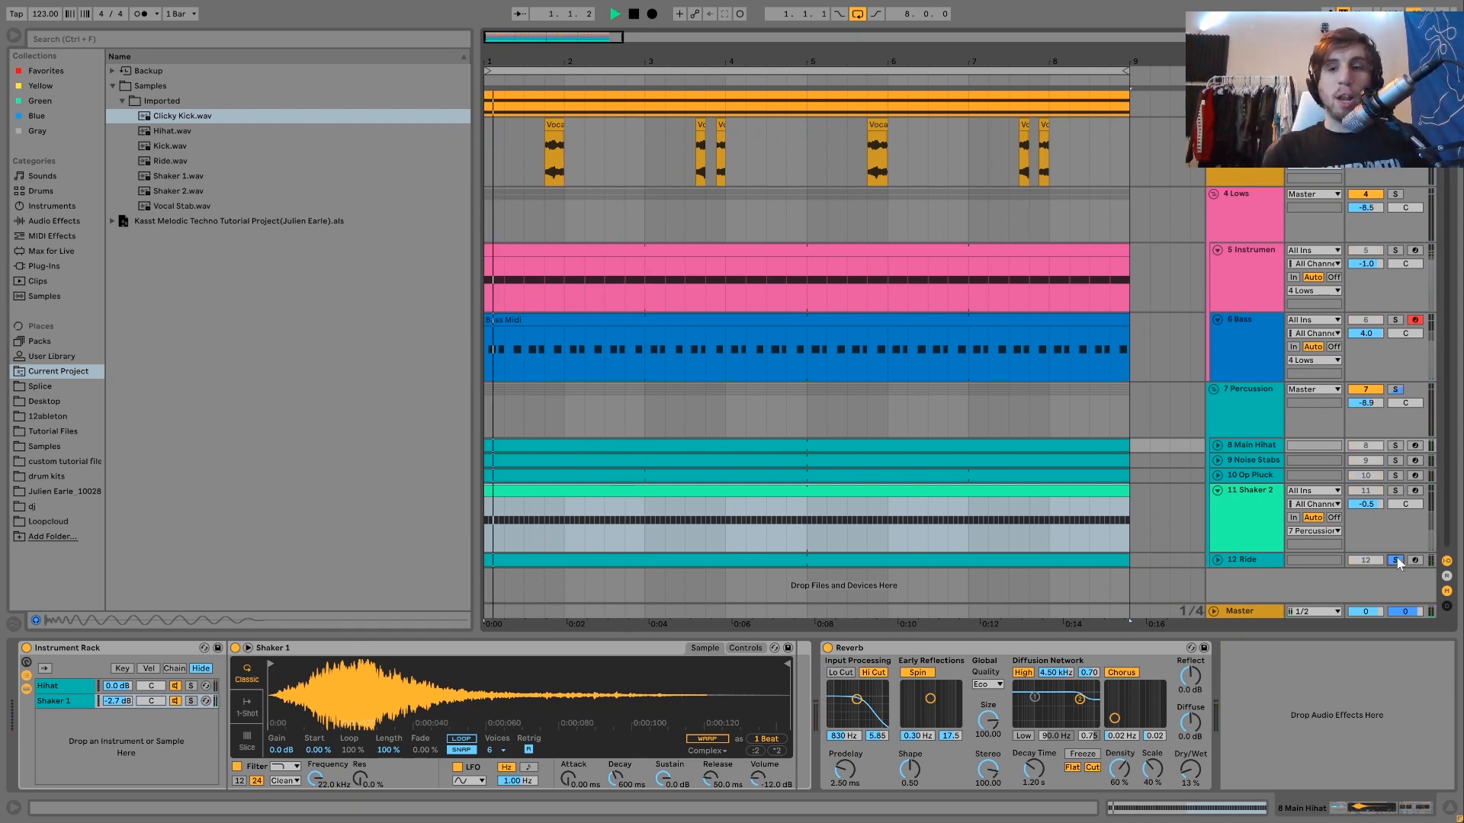
click(1216, 559)
click(1245, 552)
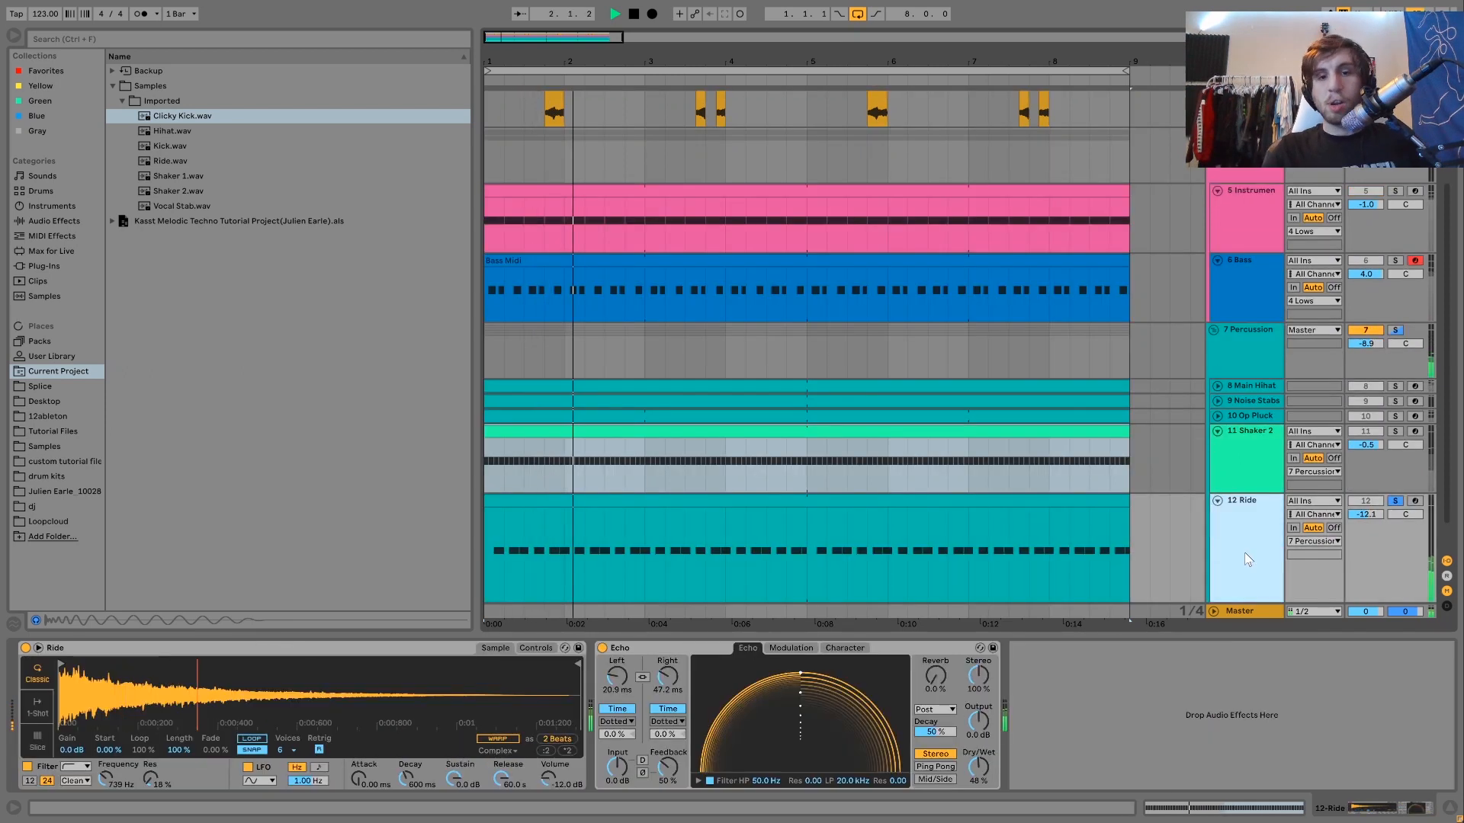
Step: Play the soloed Ride repeatedly and examine the Echo settings applied to it
key(space)
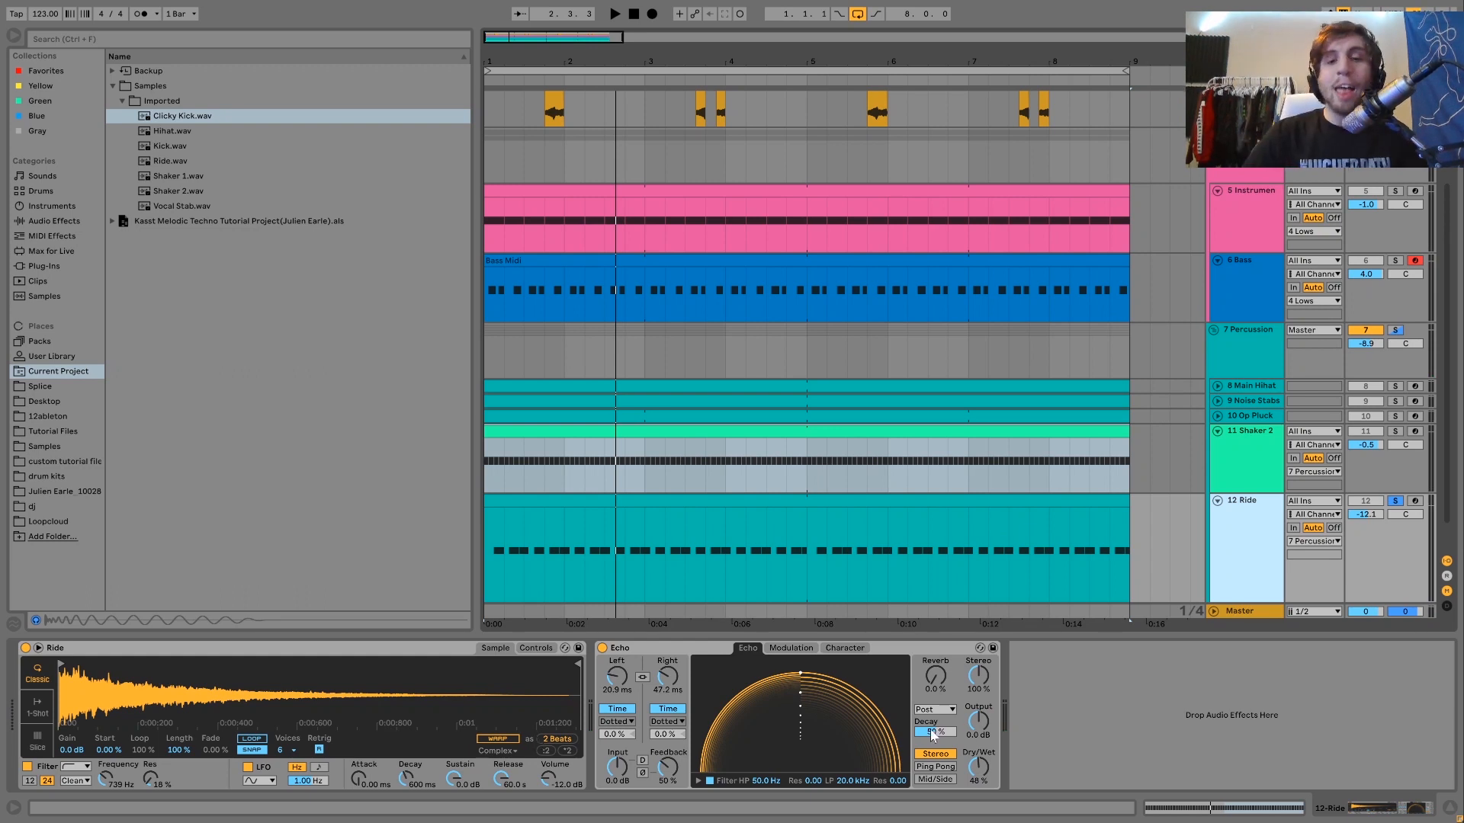
key(space)
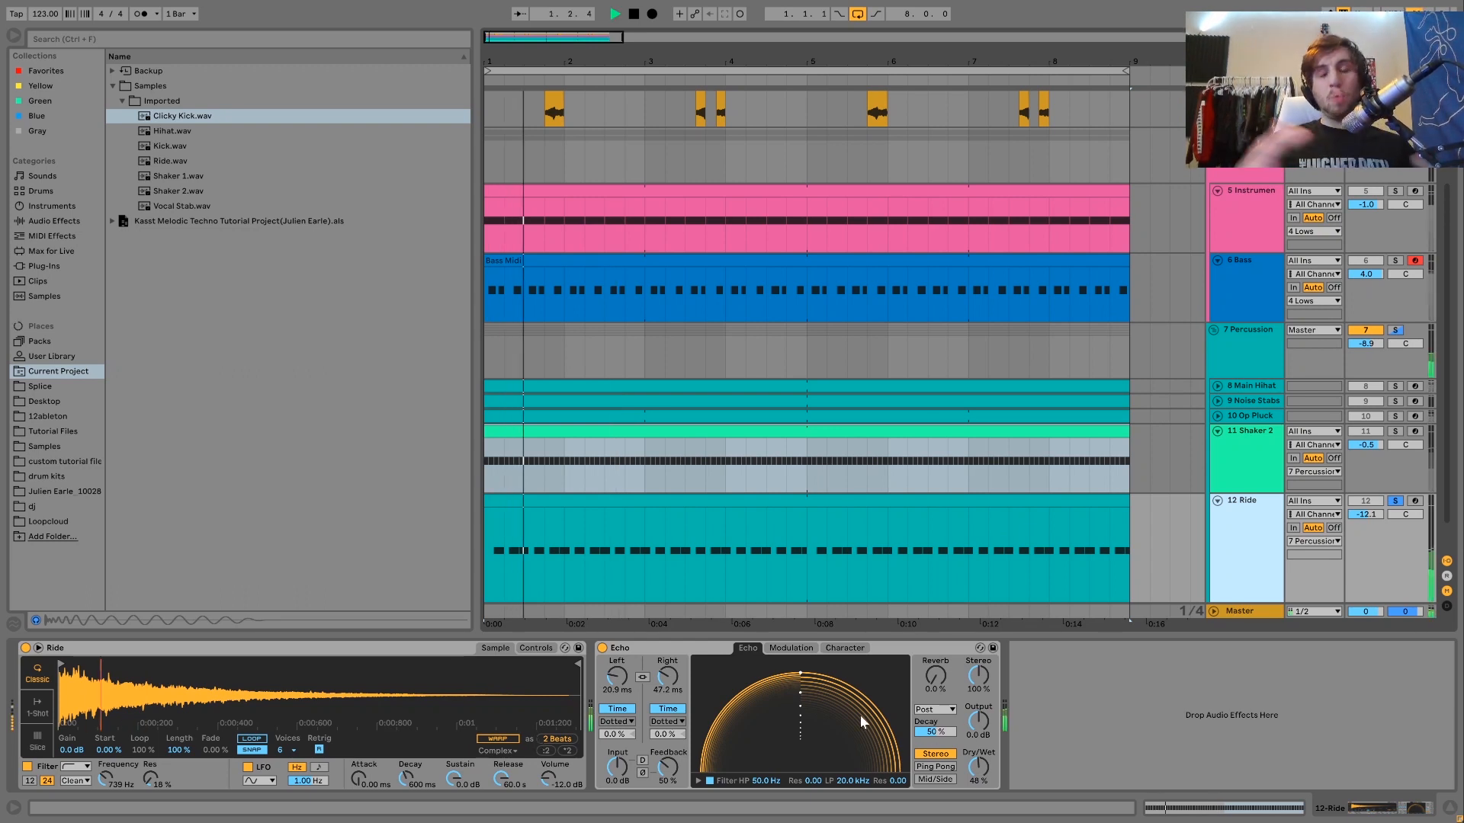
key(space)
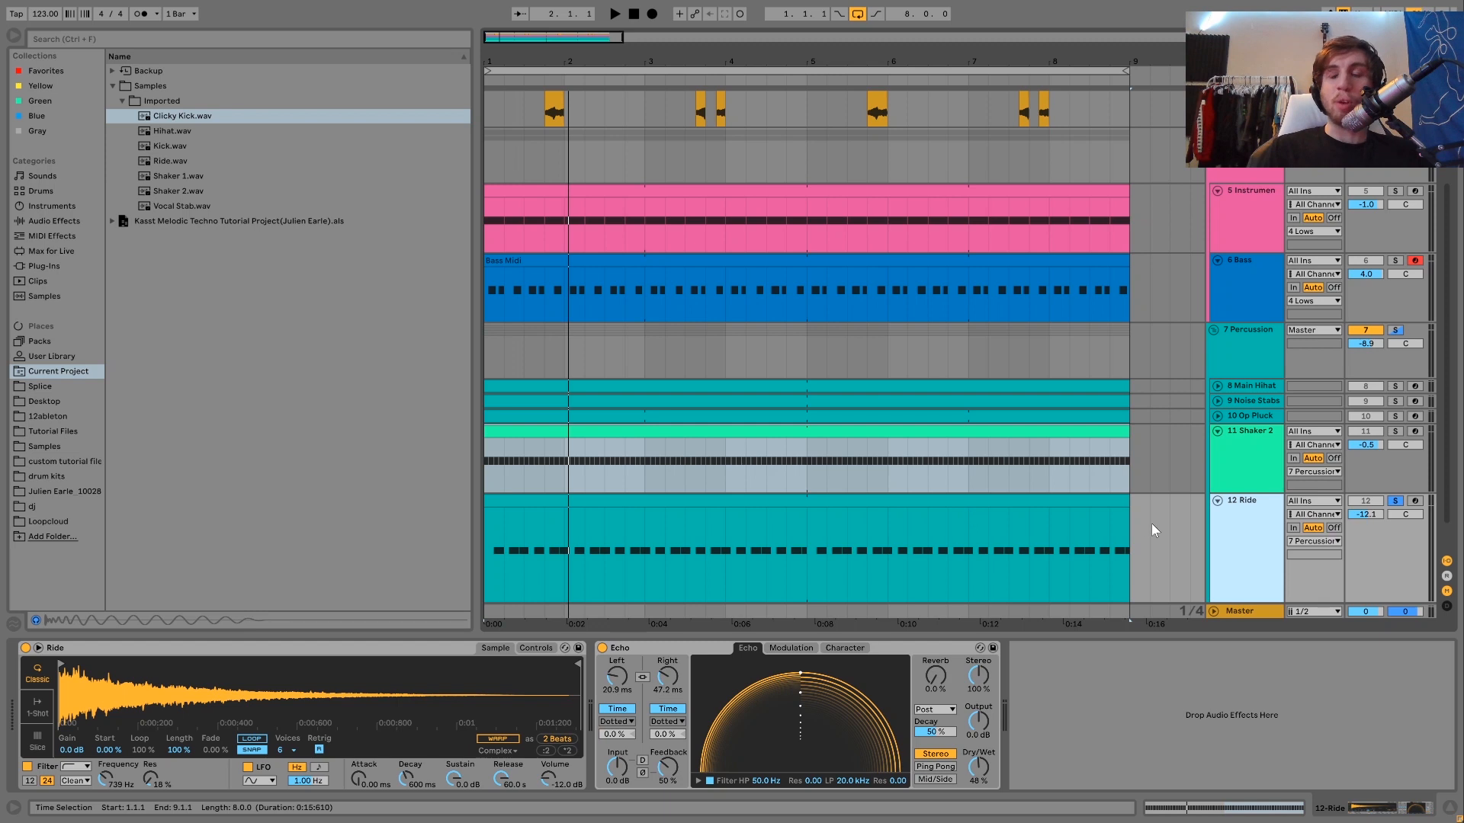
key(space)
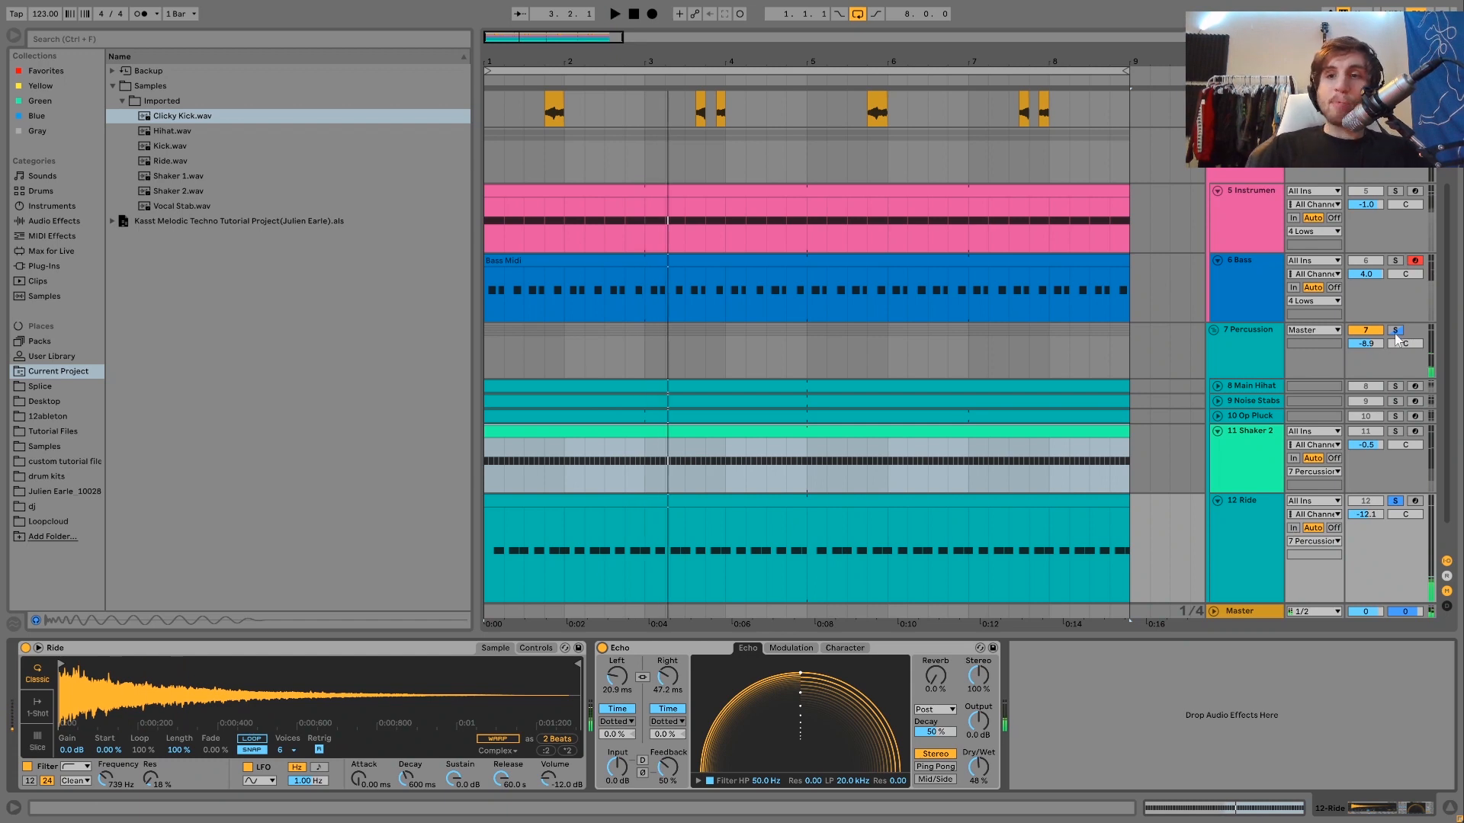
Step: Clear the percussion solos and play the full mix with the Ride track selected
click(1395, 331)
click(1395, 331)
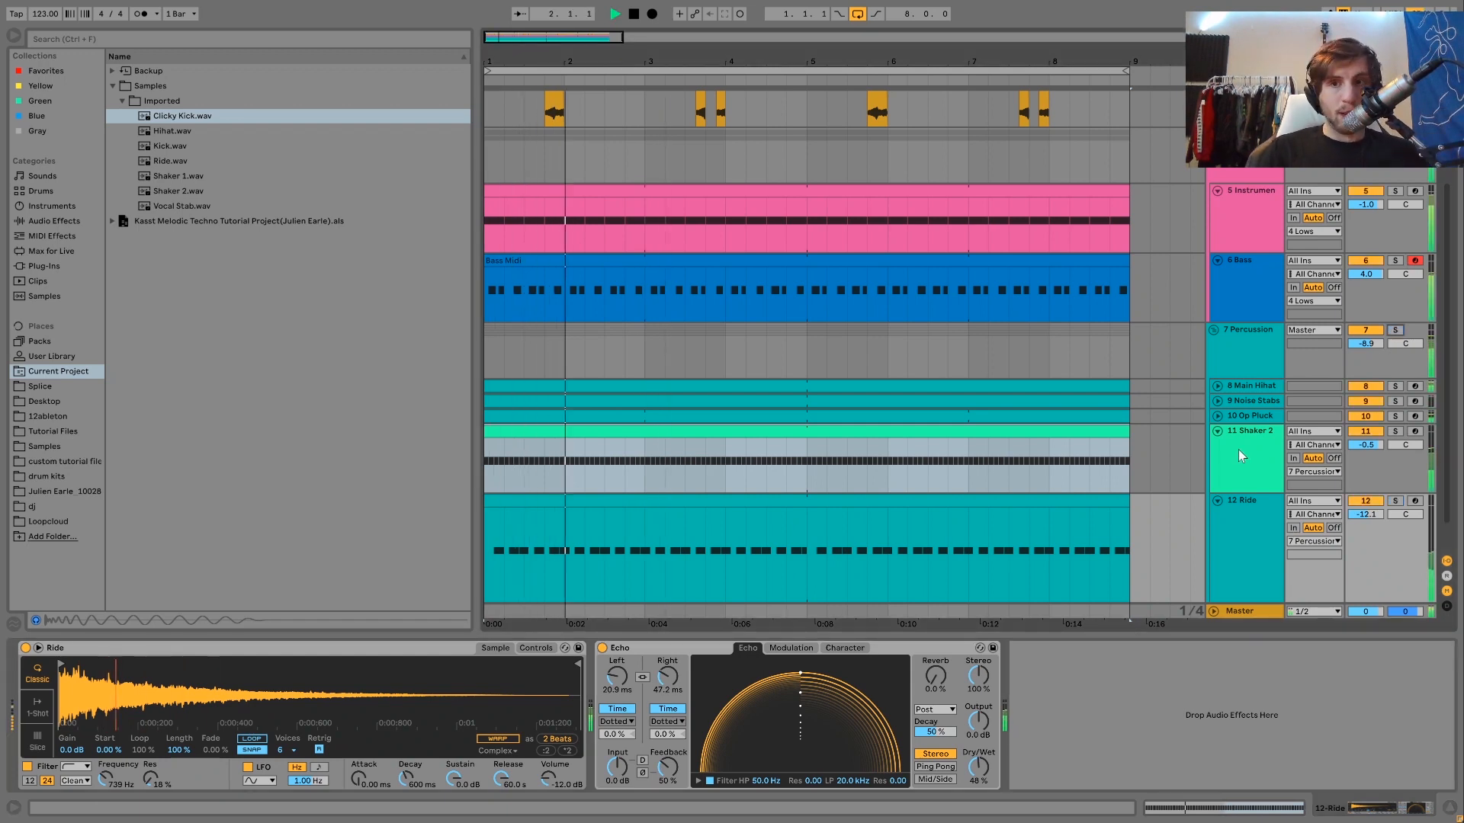
click(1237, 512)
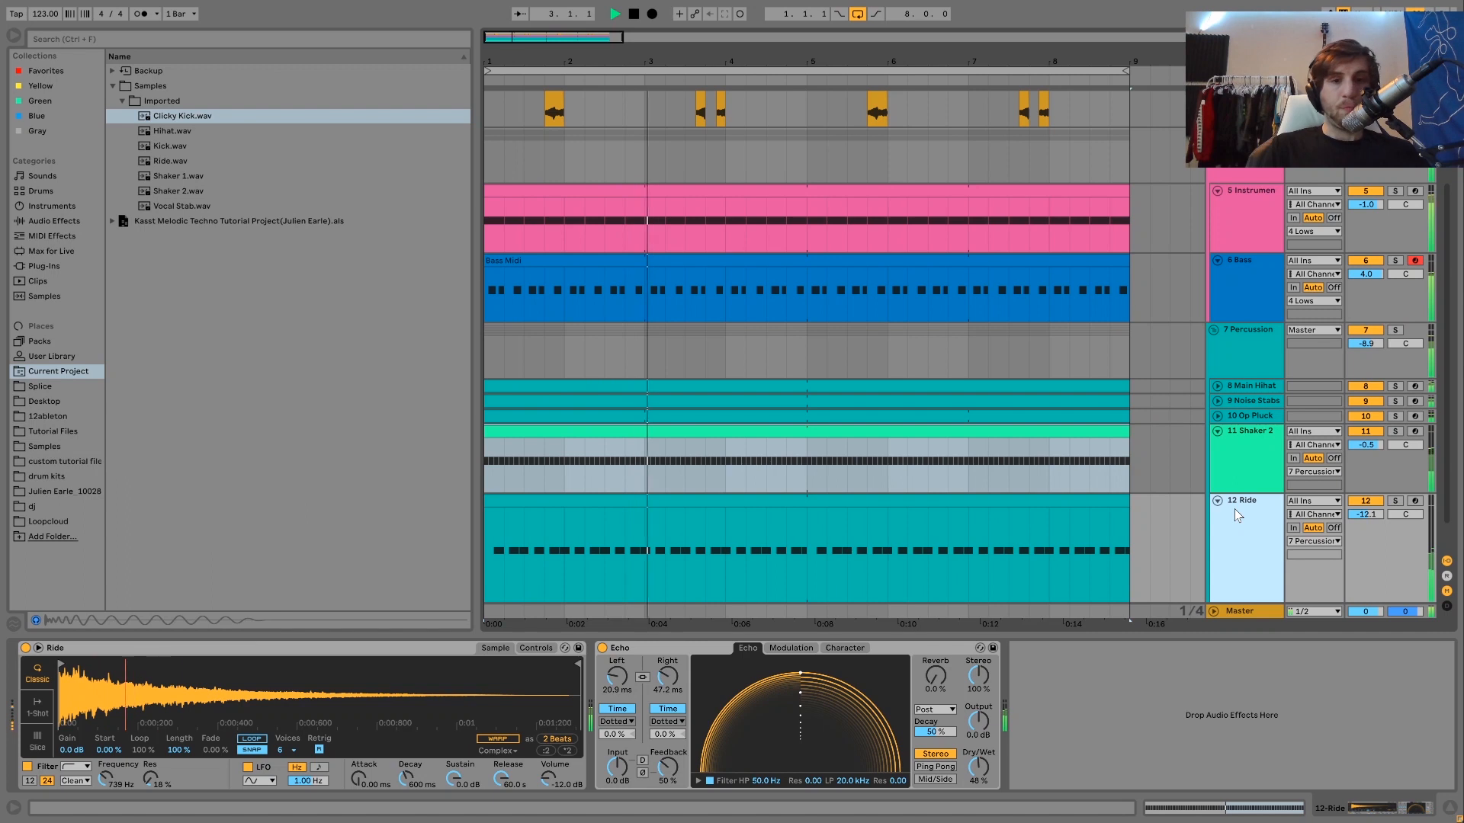
key(space)
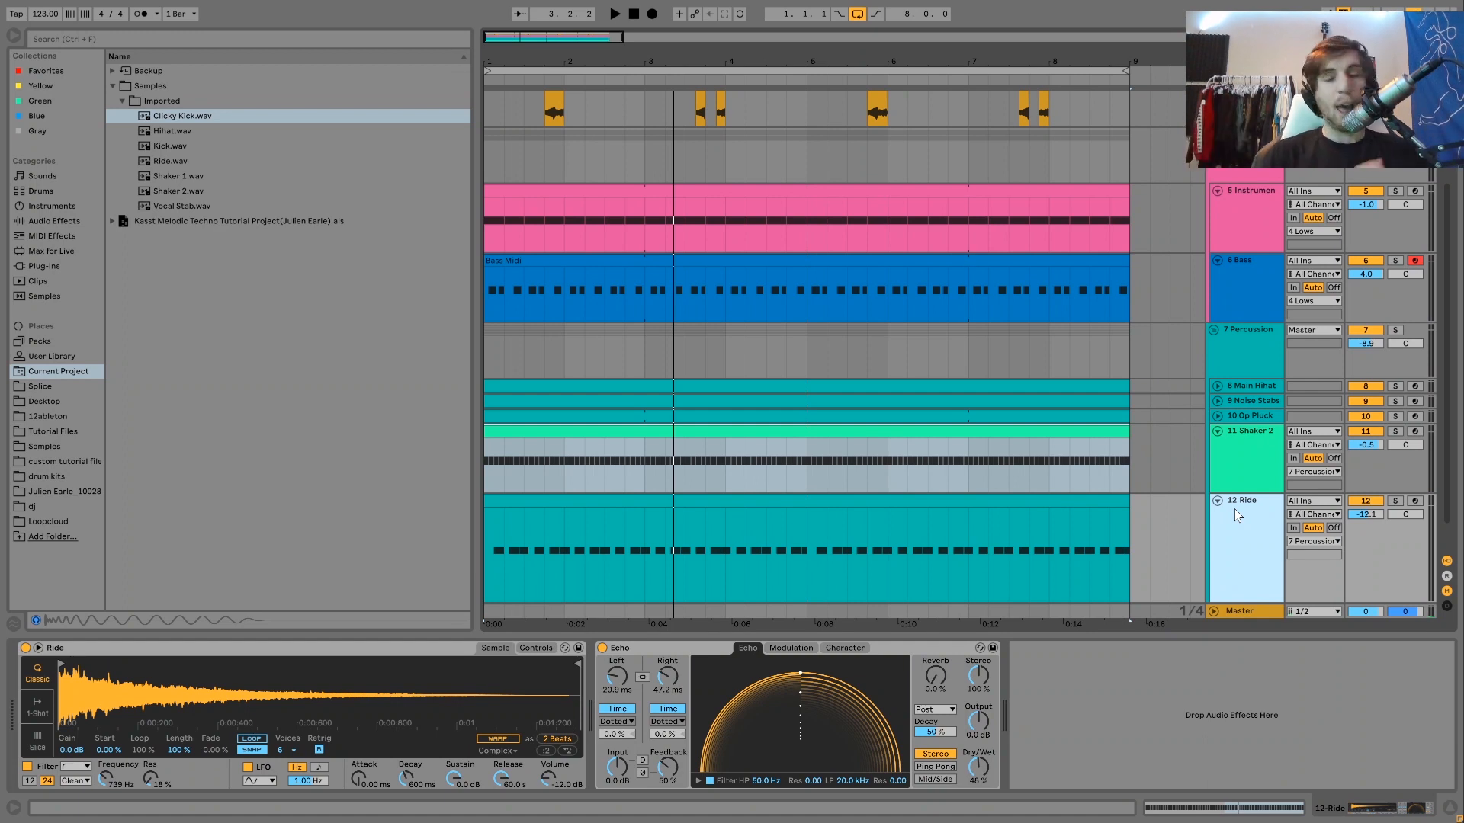
Step: Solo and play the Ride track, zoom in on the loop's opening beats and add the Bass track to the solo
click(1395, 501)
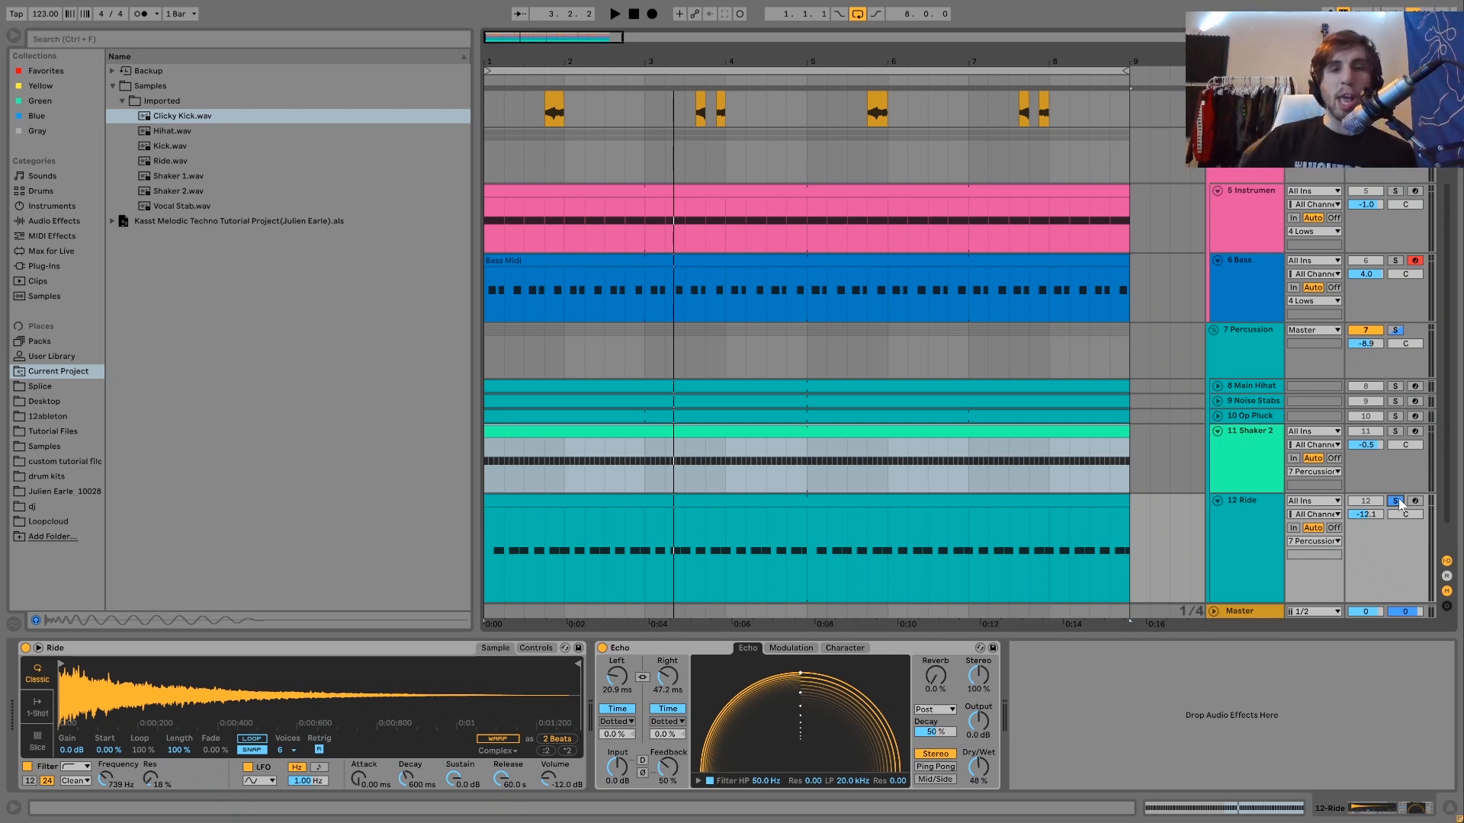
key(space)
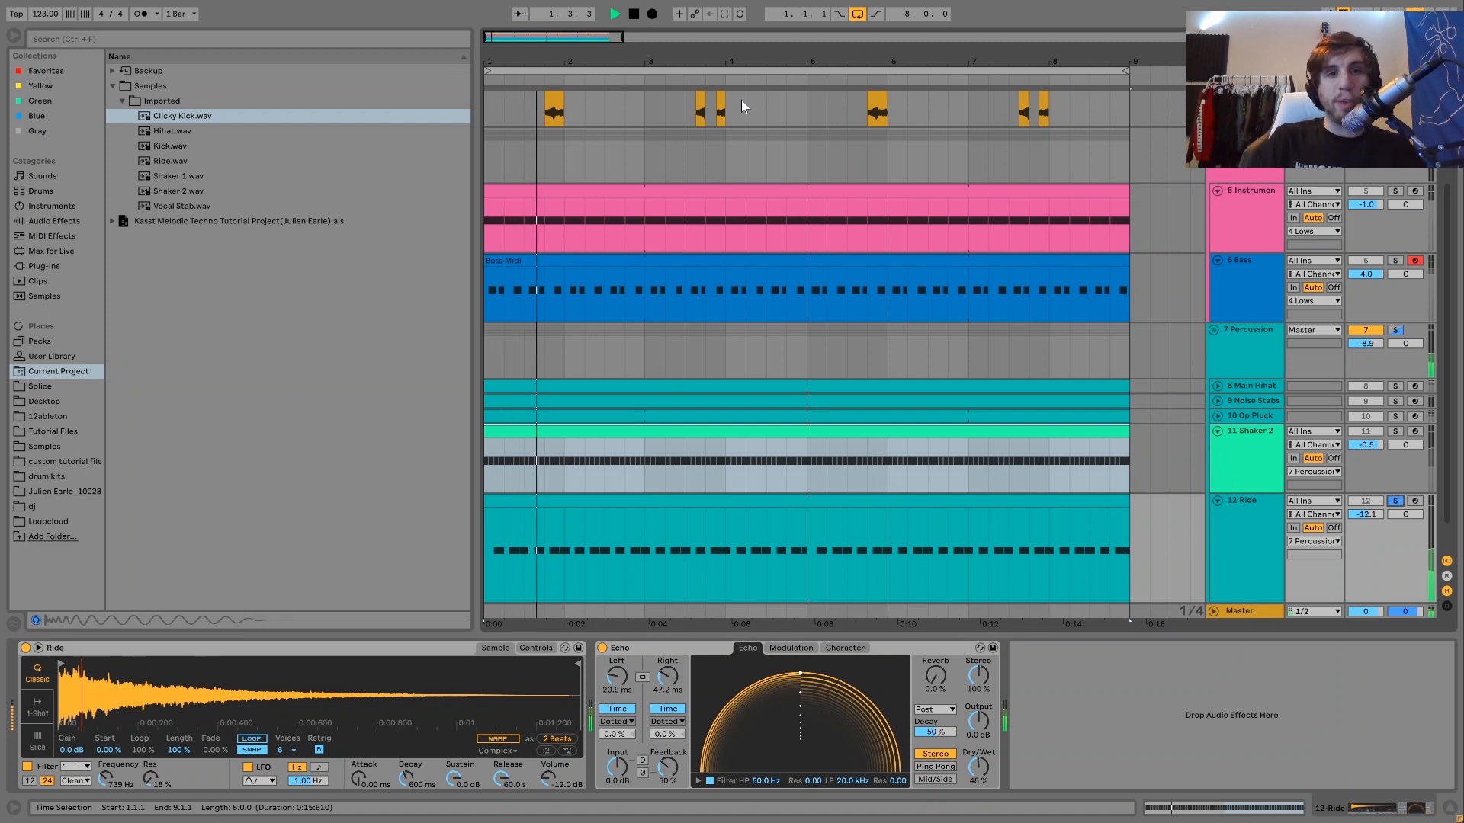
drag(485, 54, 485, 229)
click(1396, 261)
key(space)
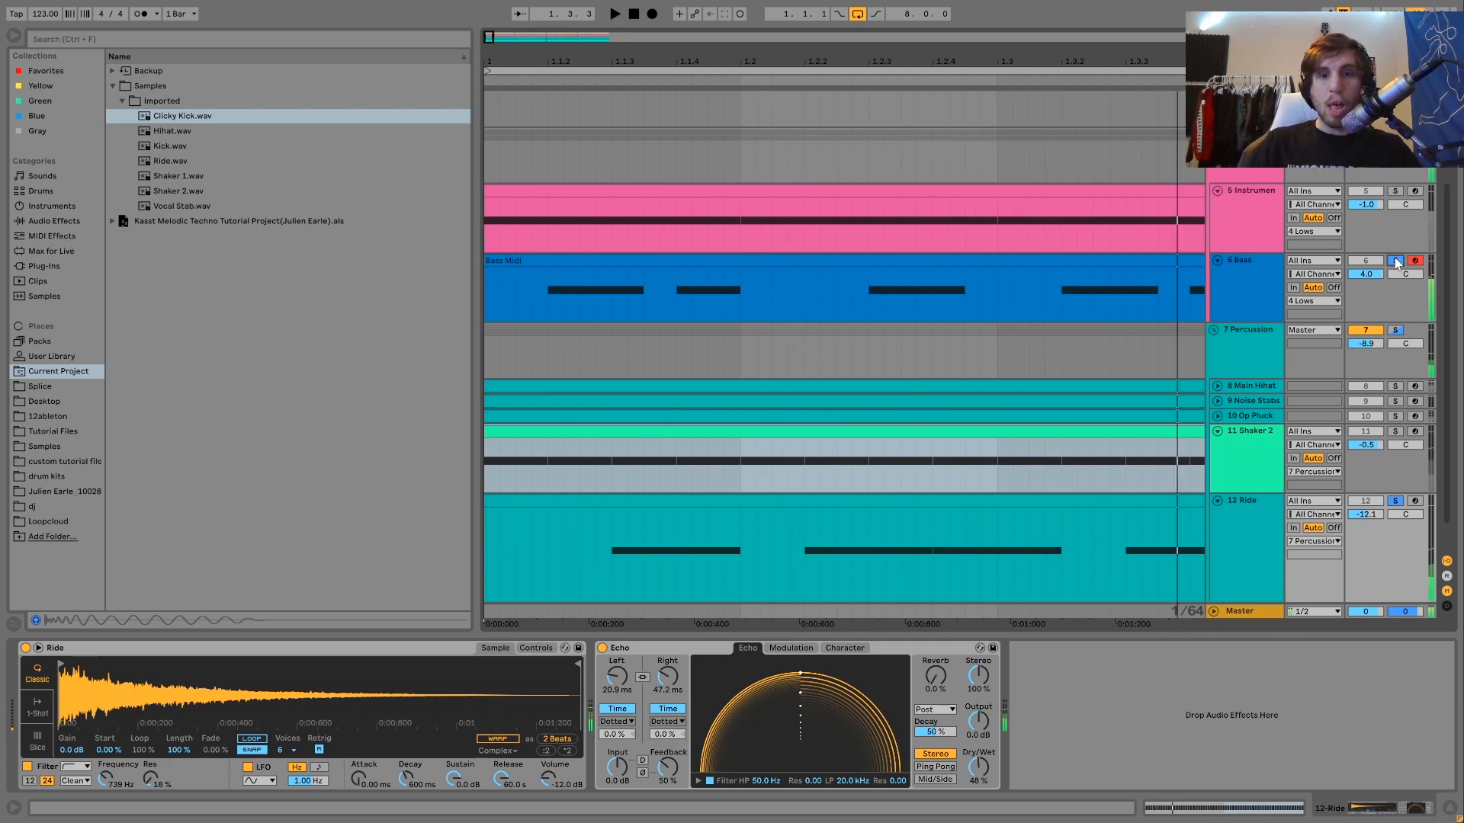
Step: Compare the rhythm of the Bass and Ride MIDI notes across the opening beats by highlighting their matching ranges
drag(547, 295, 744, 294)
drag(742, 541, 488, 546)
drag(728, 564, 1008, 577)
drag(745, 305, 1004, 312)
drag(829, 64, 830, 12)
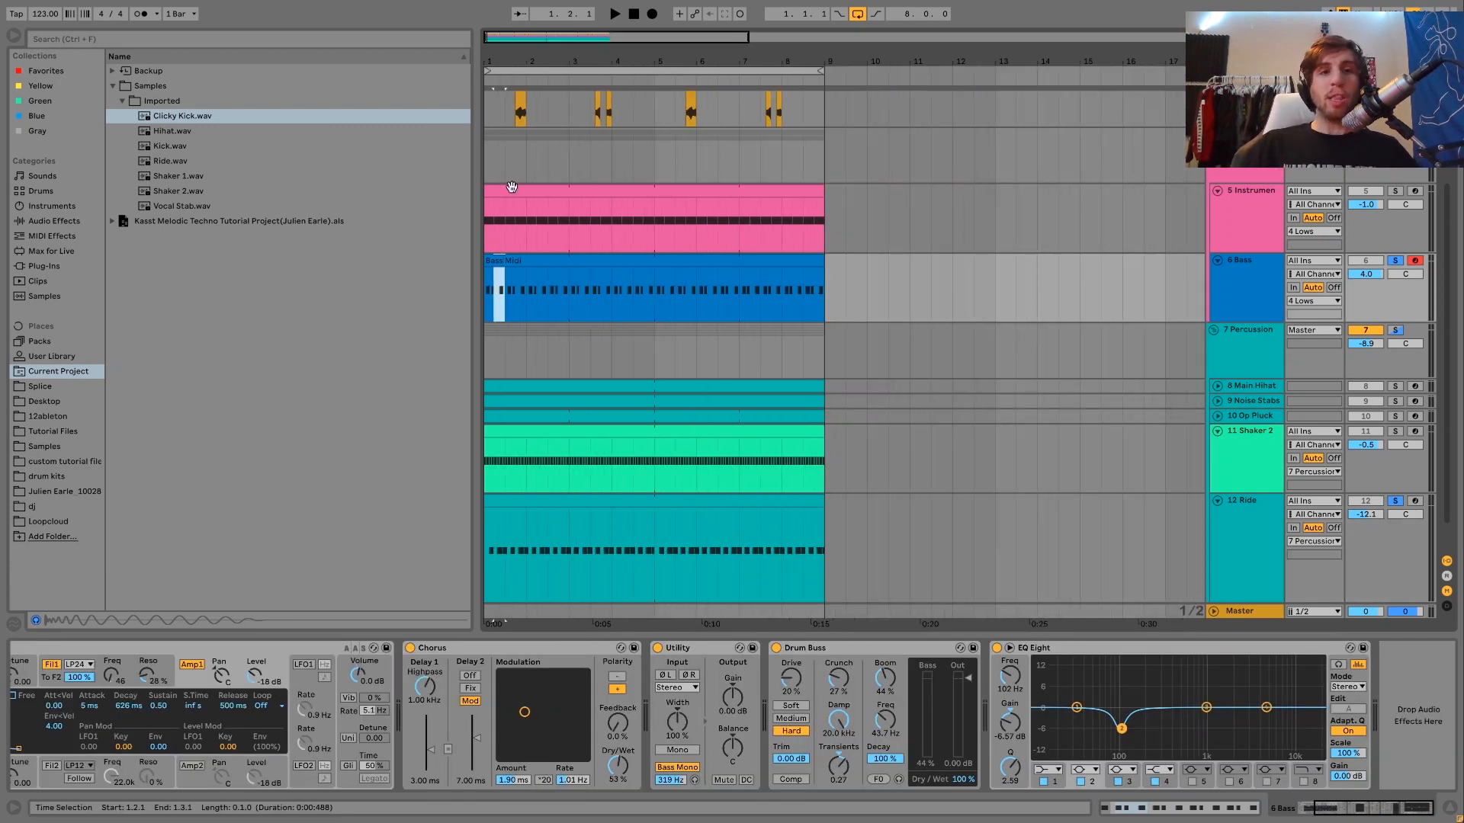
Step: Play the soloed Bass and Ride together repeatedly from the start of the Bass Midi clip
click(517, 261)
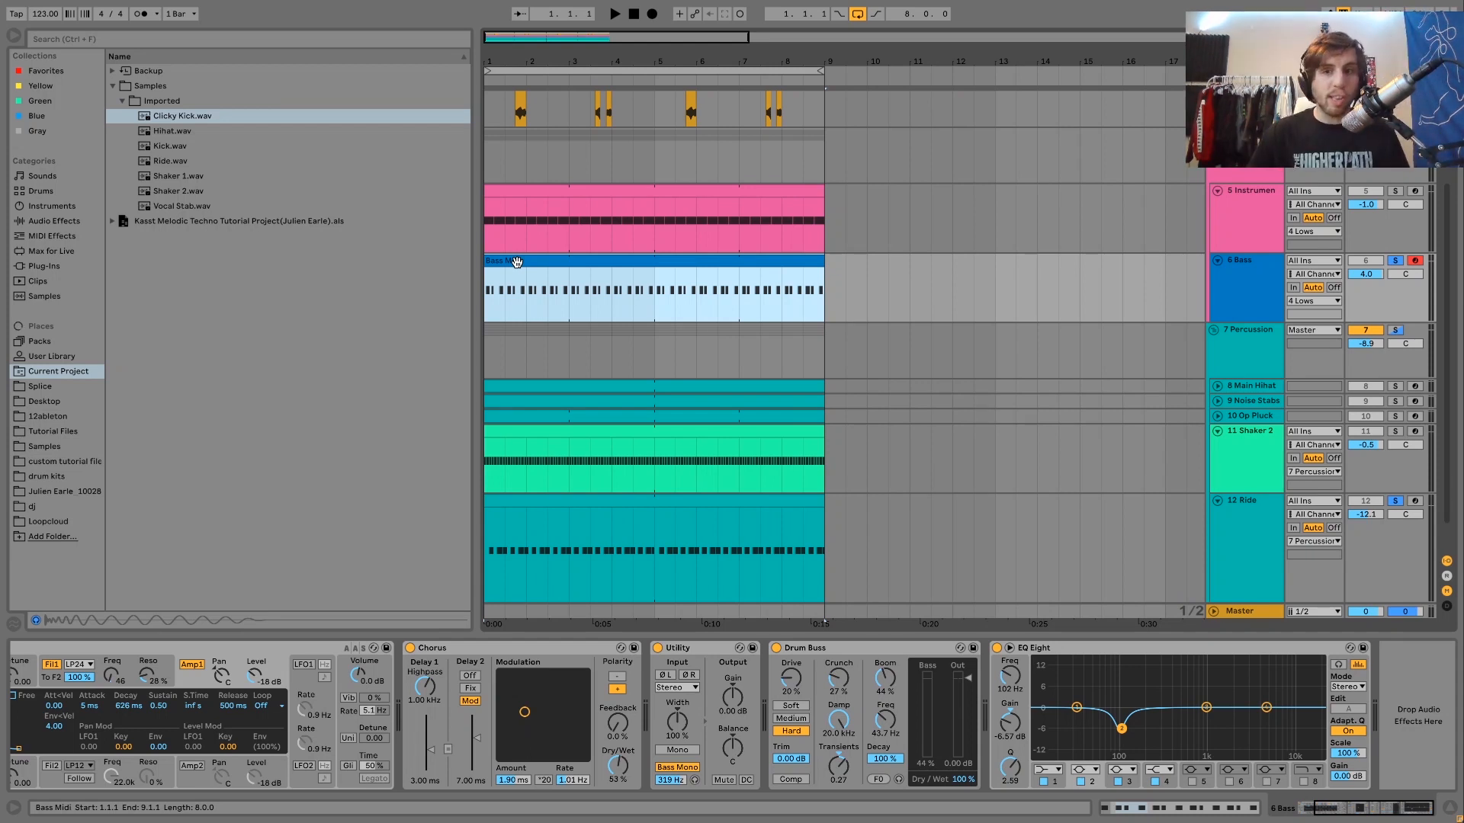
key(space)
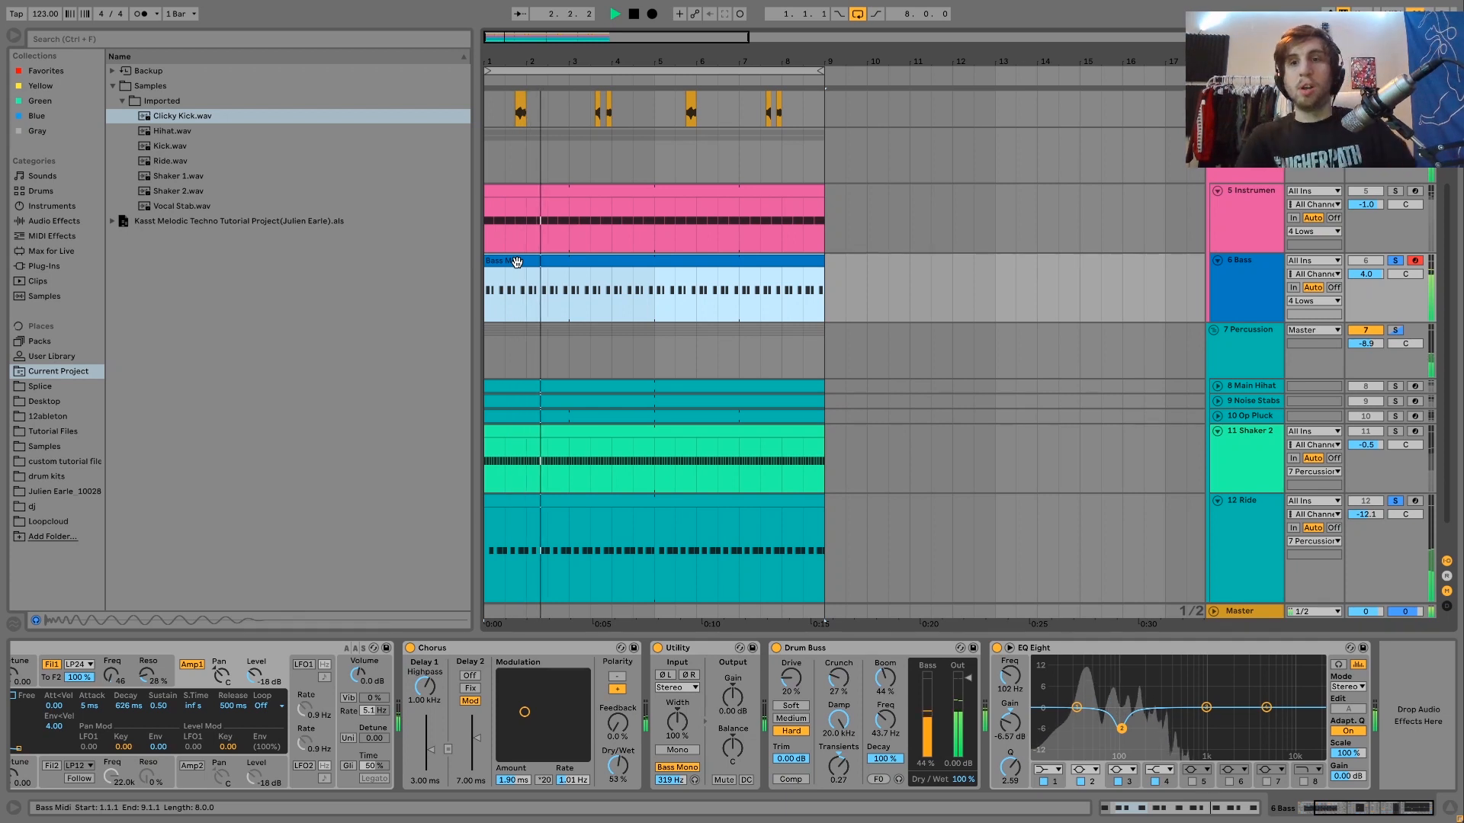
key(space)
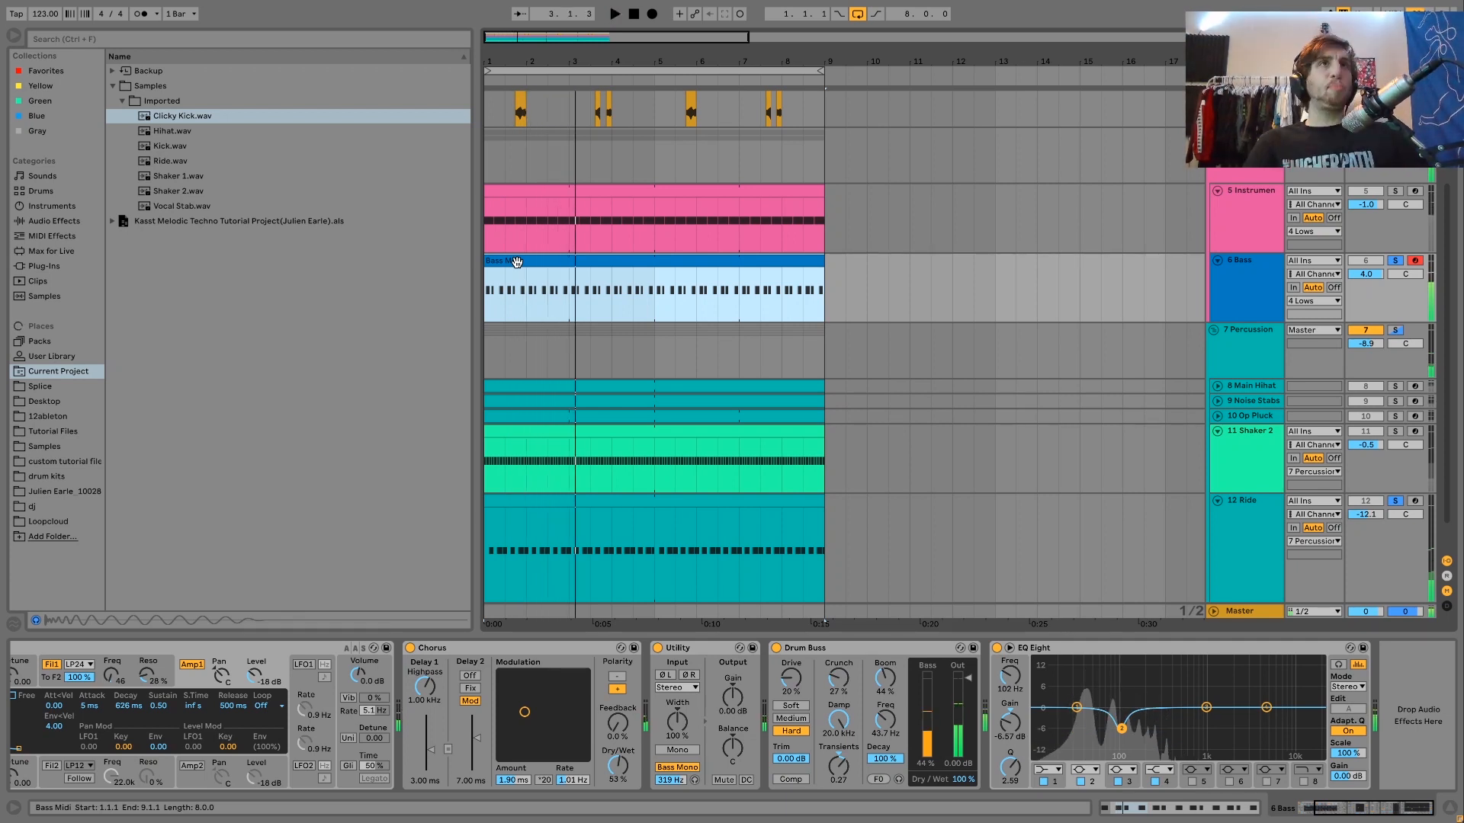
key(space)
key(space)
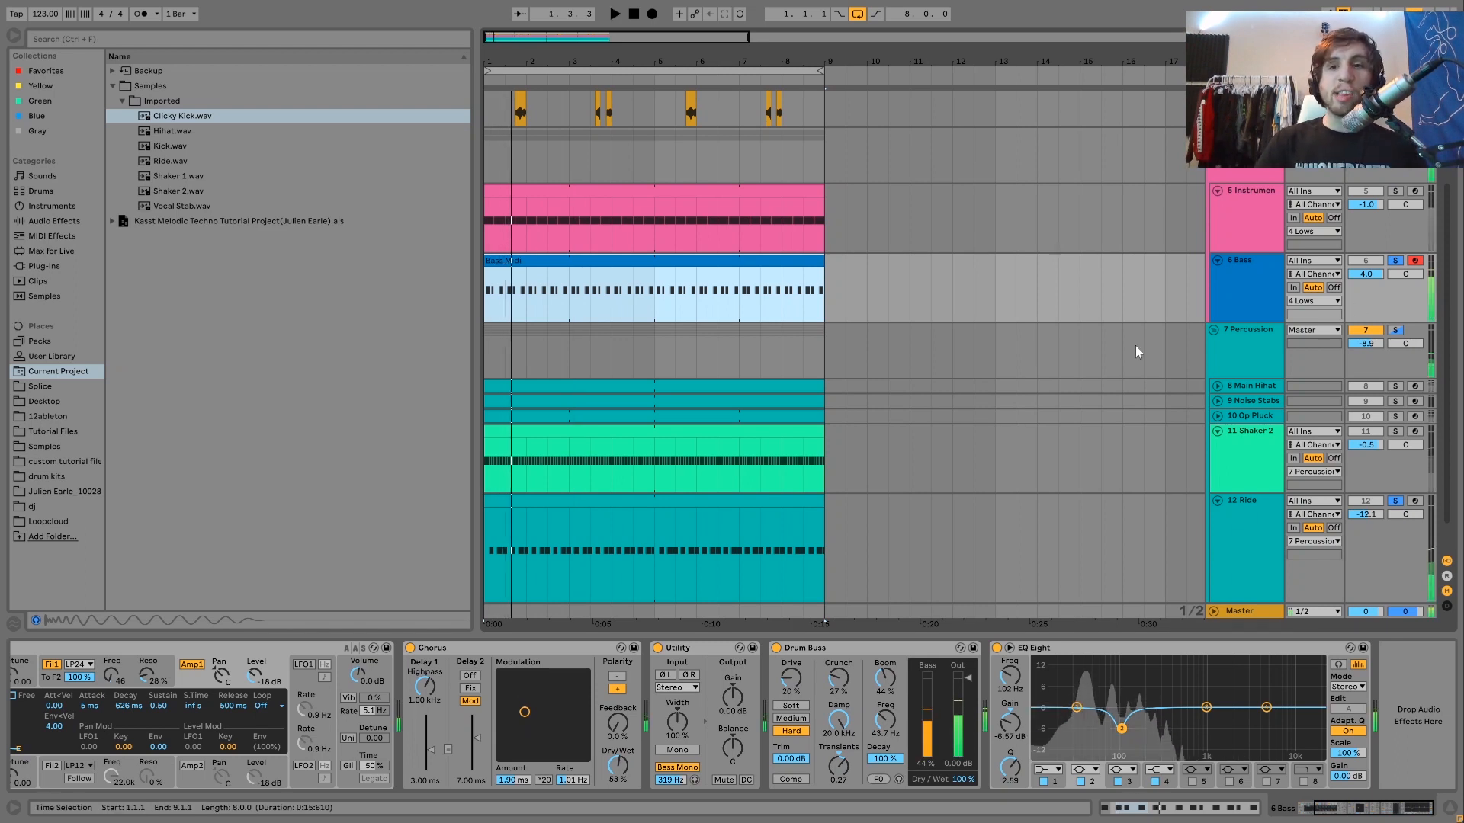
Step: Show the Ride track's devices and play it once more together with the Bass
click(1261, 510)
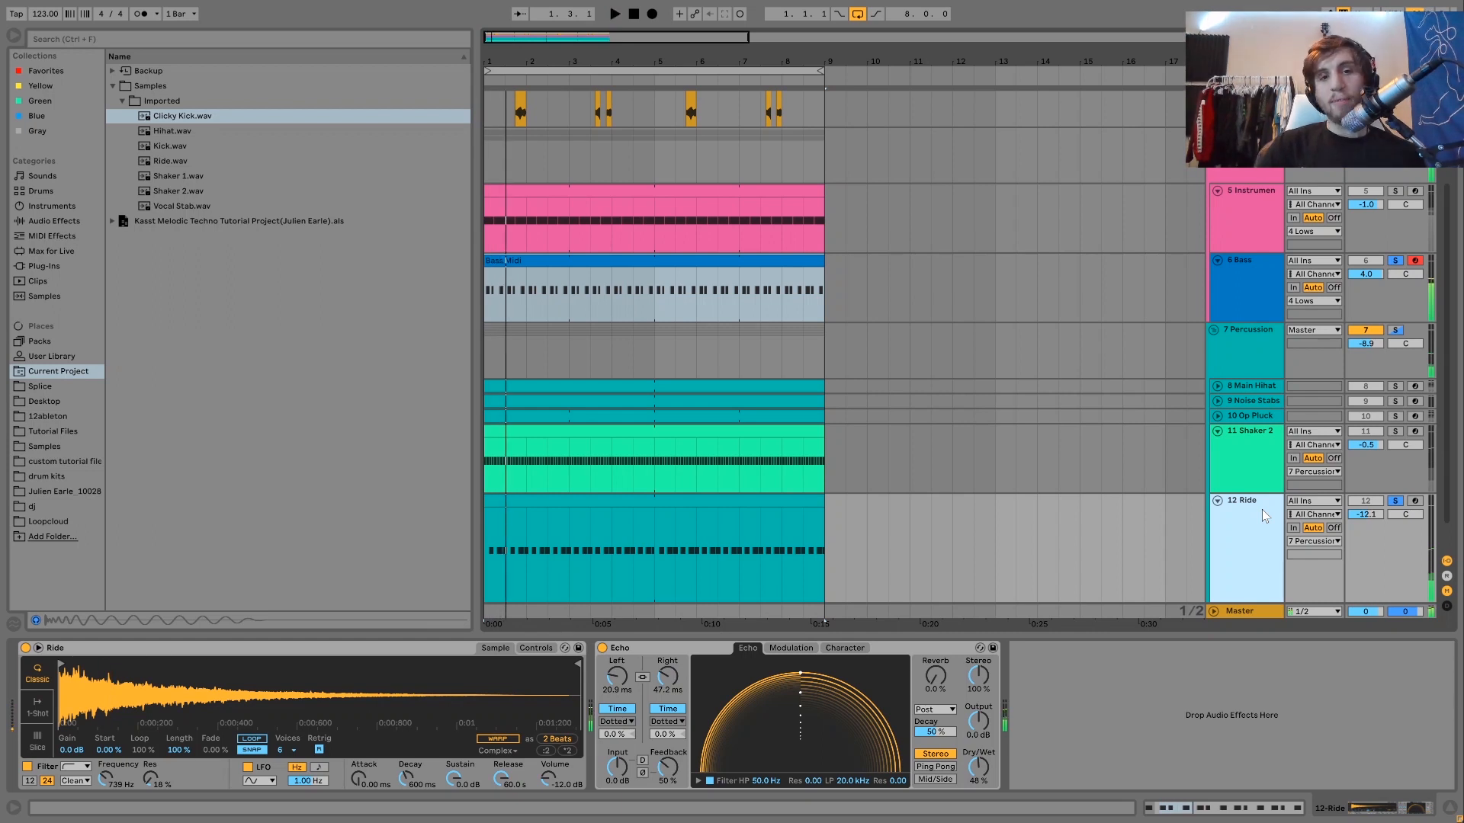
key(space)
key(space)
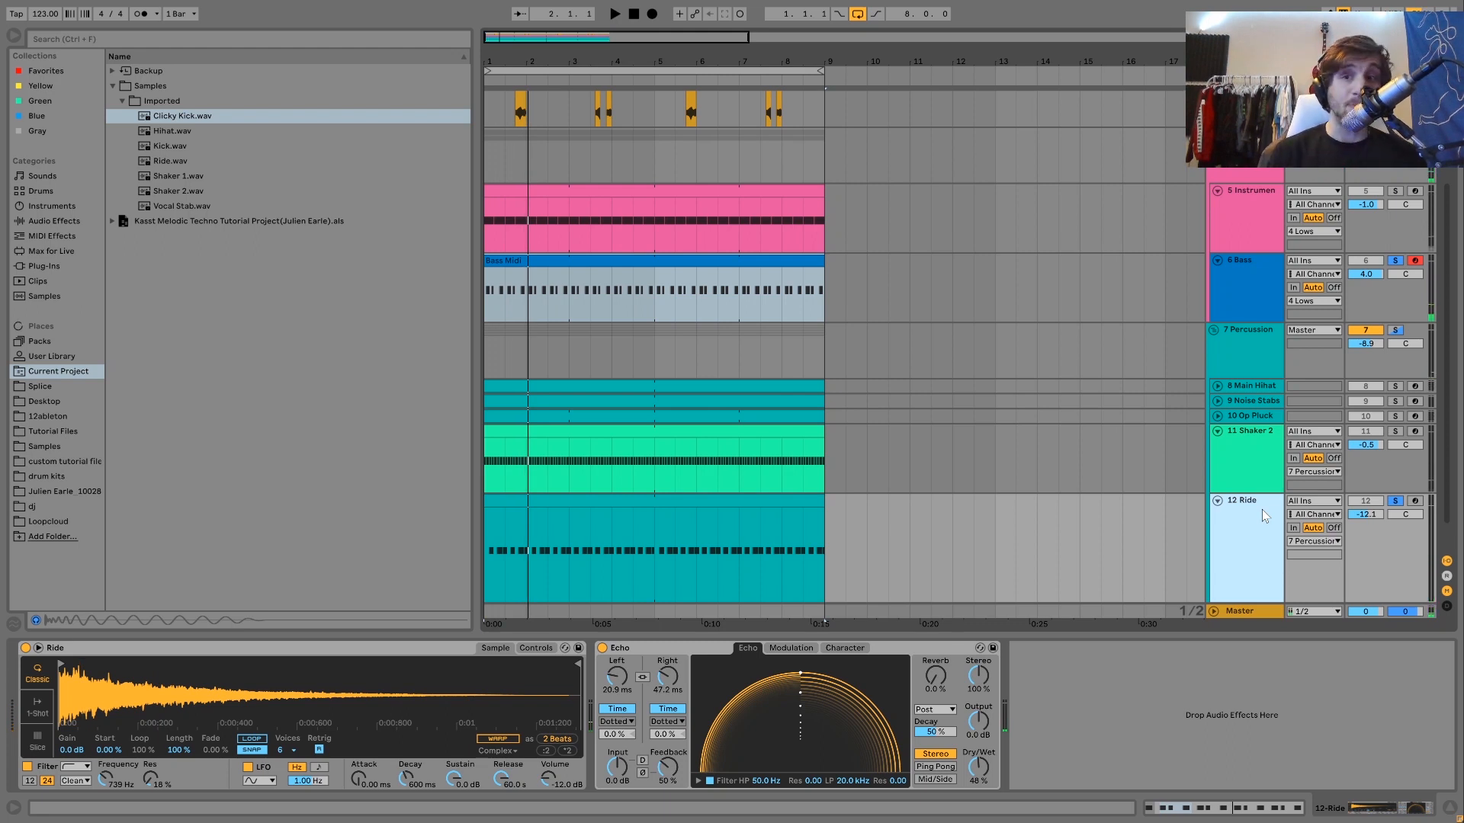
Step: Solo and play the Noise Stabs and Op Pluck tracks together and unfold both in the arrangement
click(1395, 401)
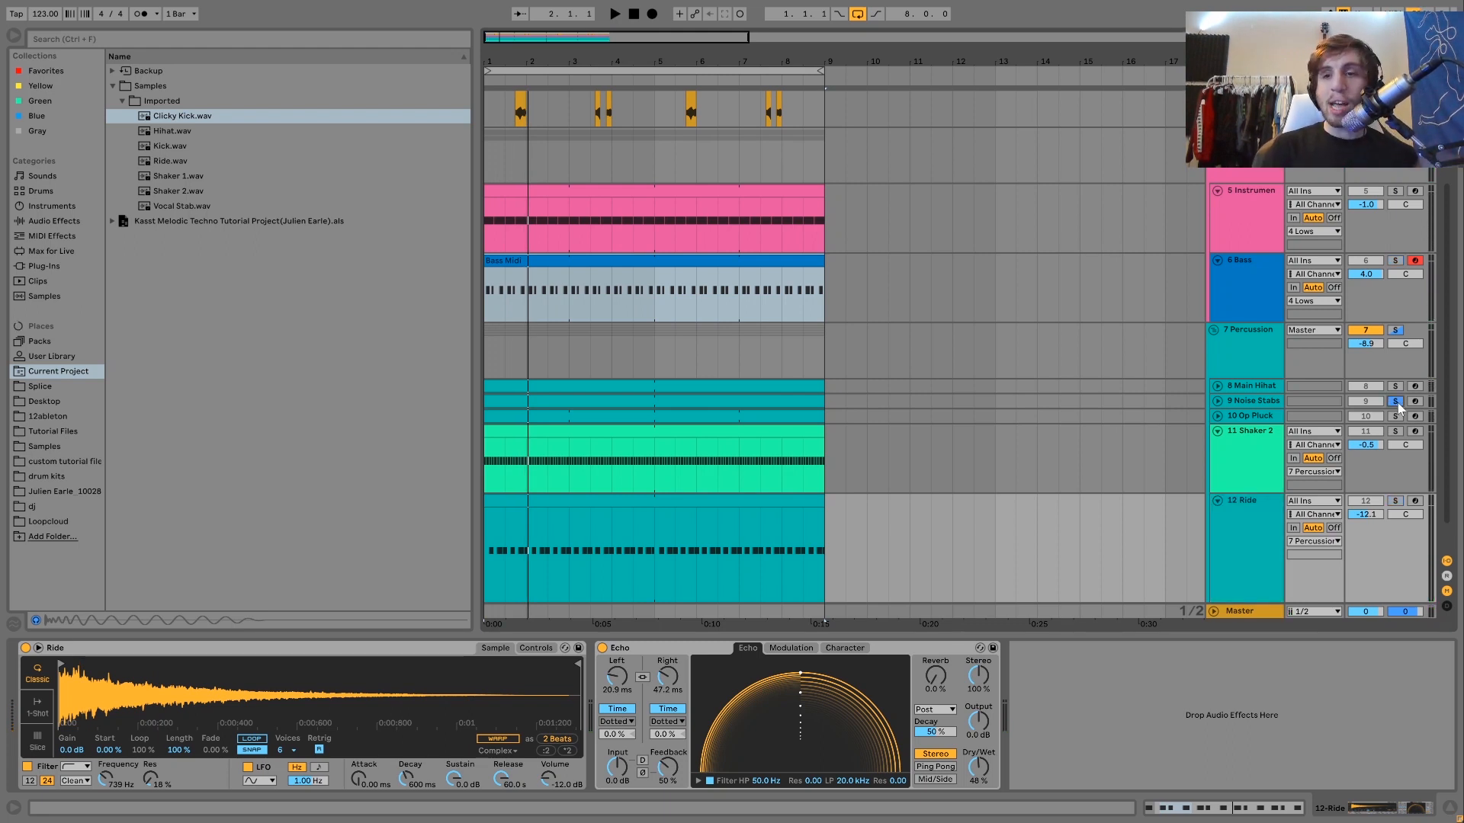
click(1256, 402)
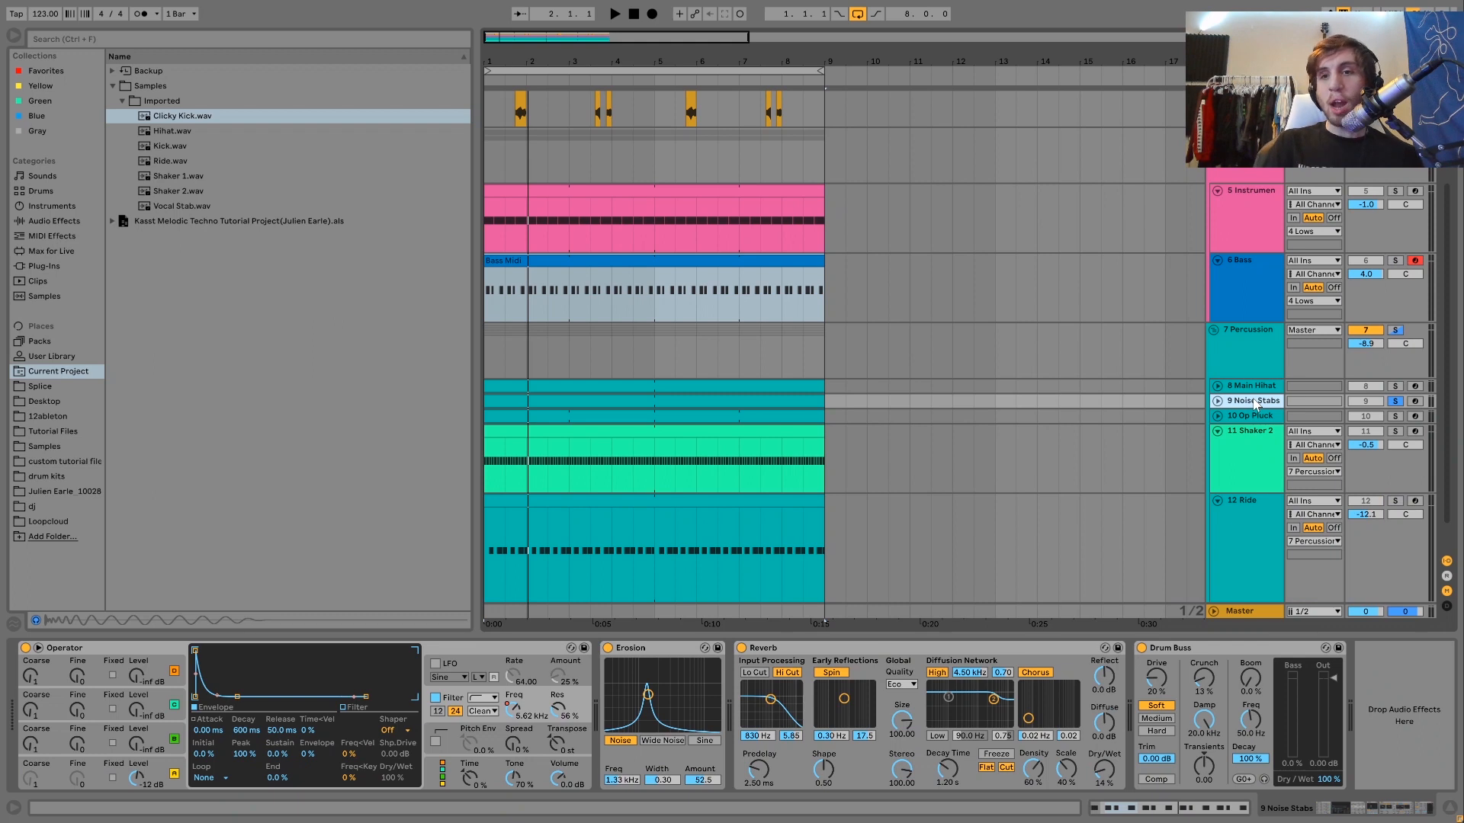
ctrl+click(1395, 416)
key(space)
click(1218, 416)
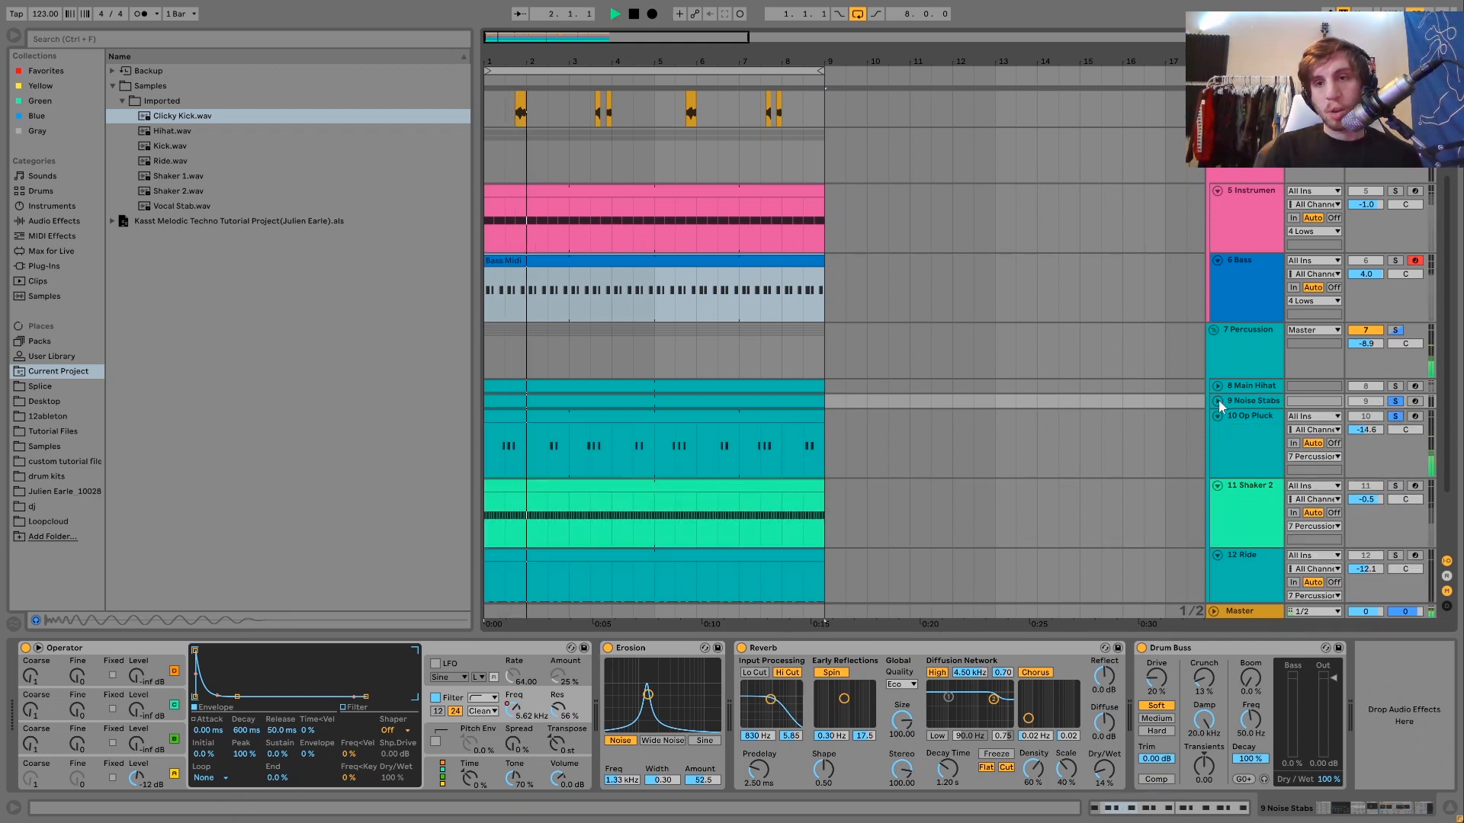
click(1217, 401)
click(1246, 406)
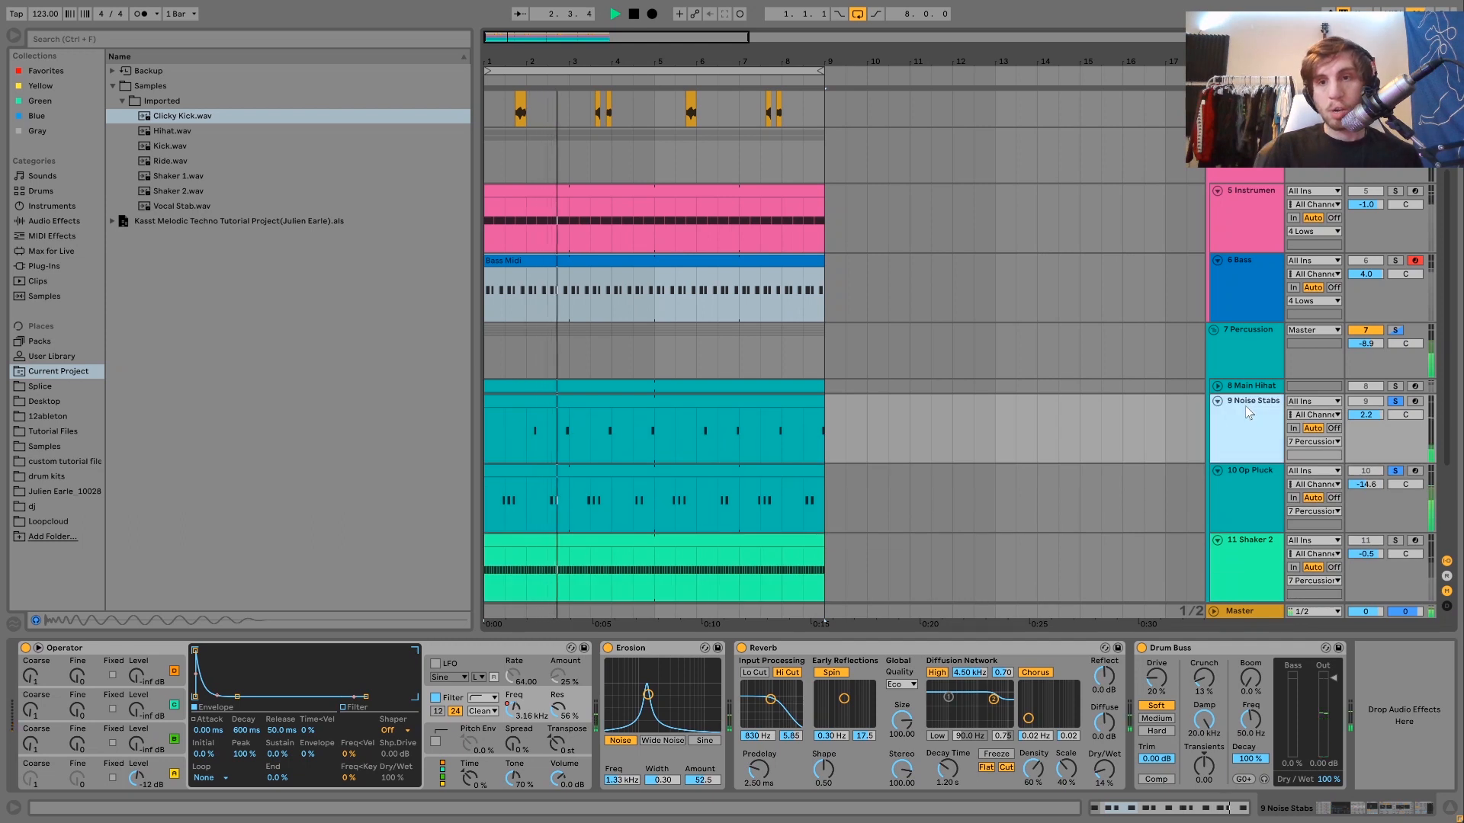
Step: Clear the percussion solos, stop playback, then solo only Noise Stabs and show its device chain
click(1395, 402)
key(space)
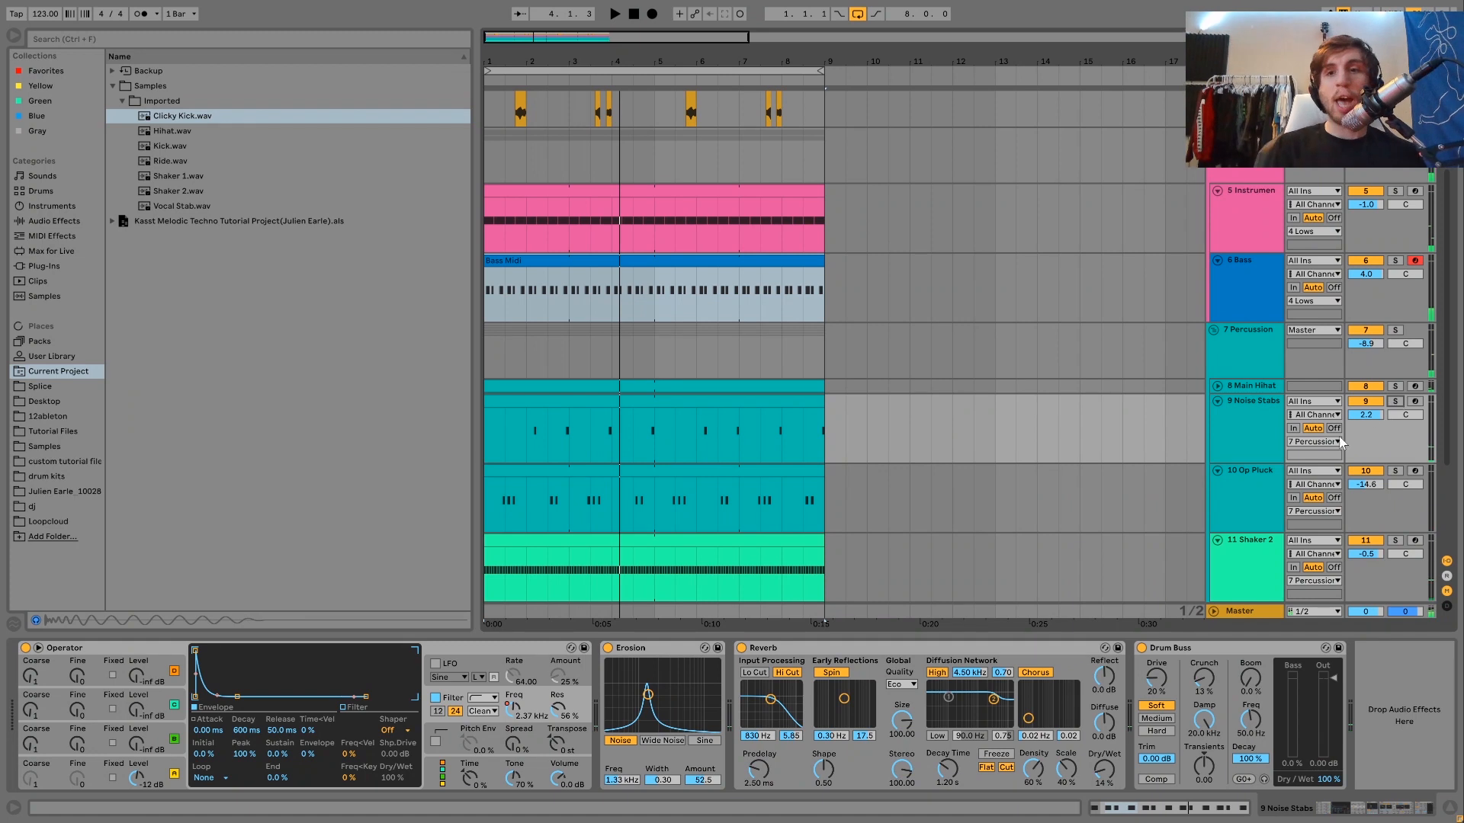
click(1395, 401)
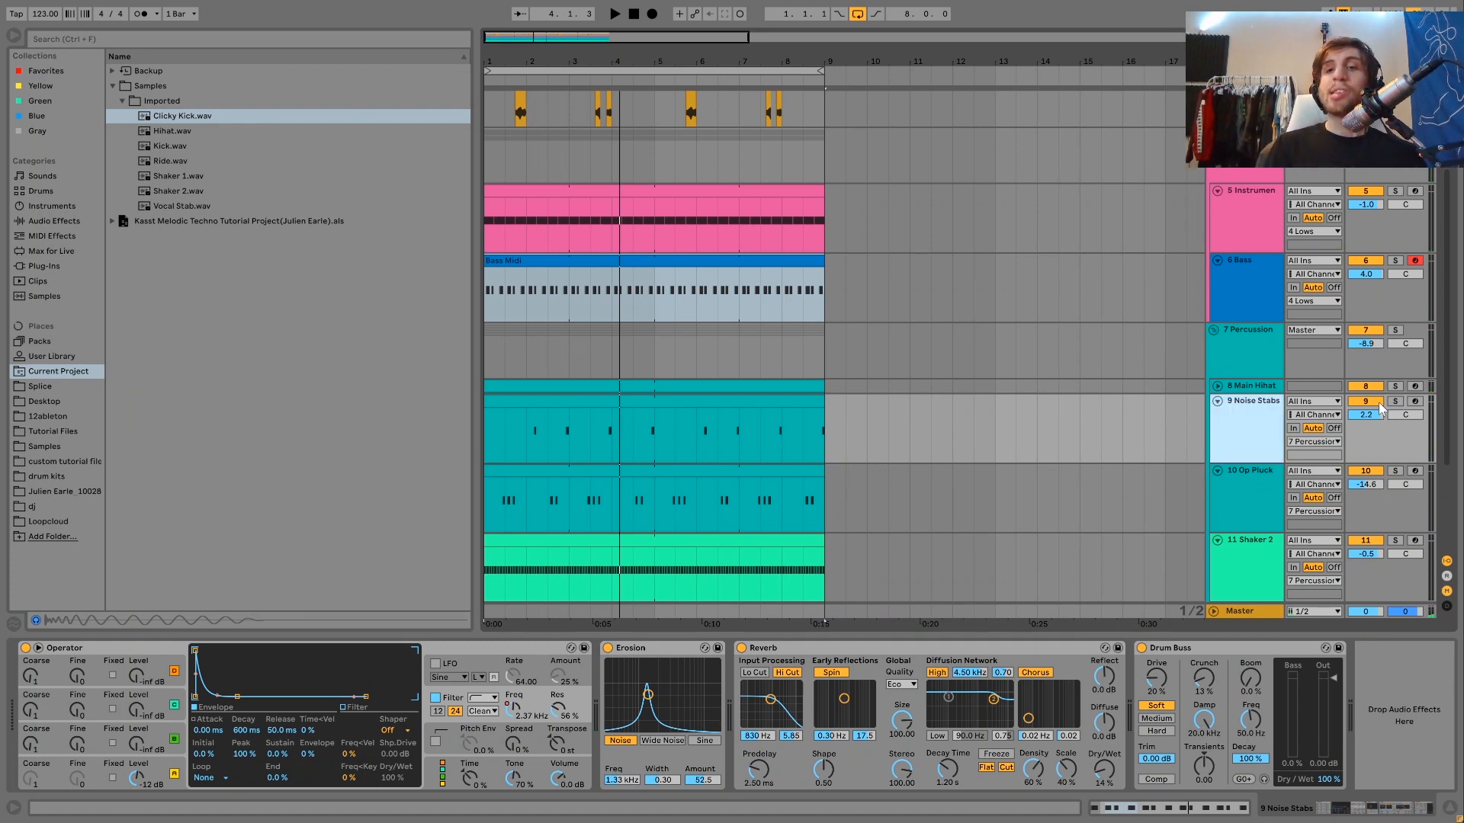
click(1258, 477)
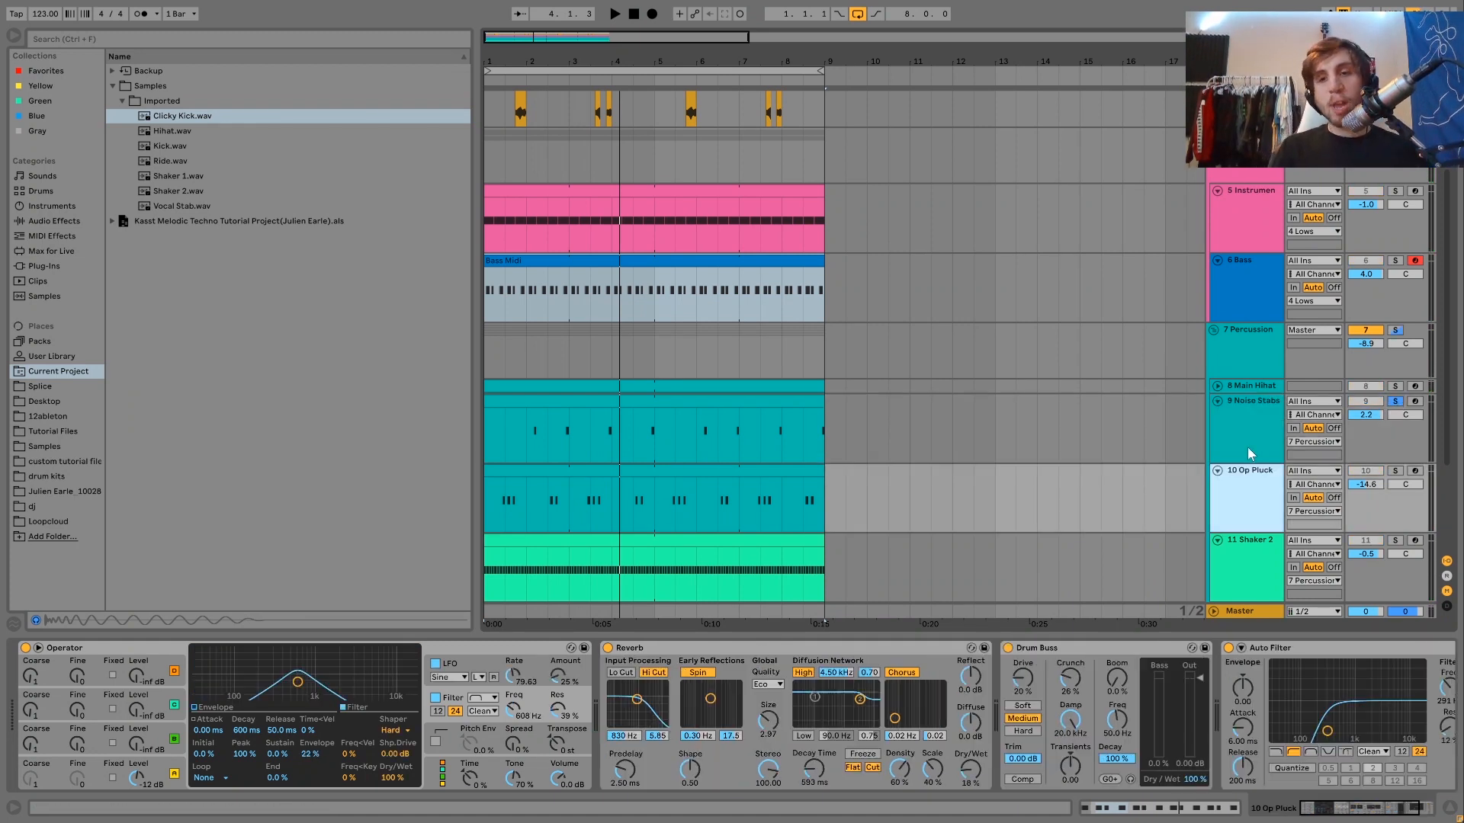
click(1239, 437)
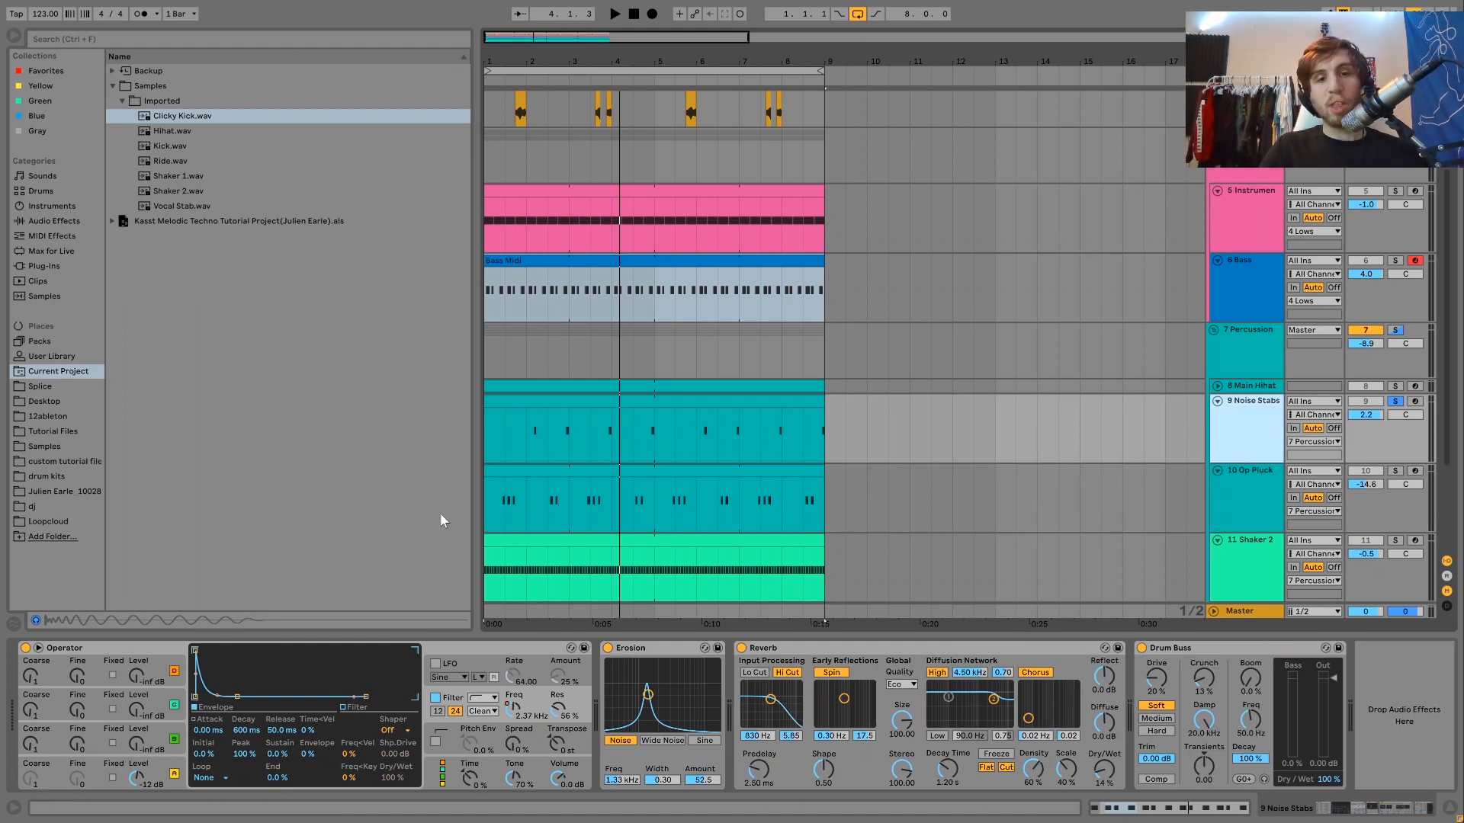
Step: Add Main Hihat to the Noise Stabs solo and play both from bar 2 and from 3.3.1
click(1393, 386)
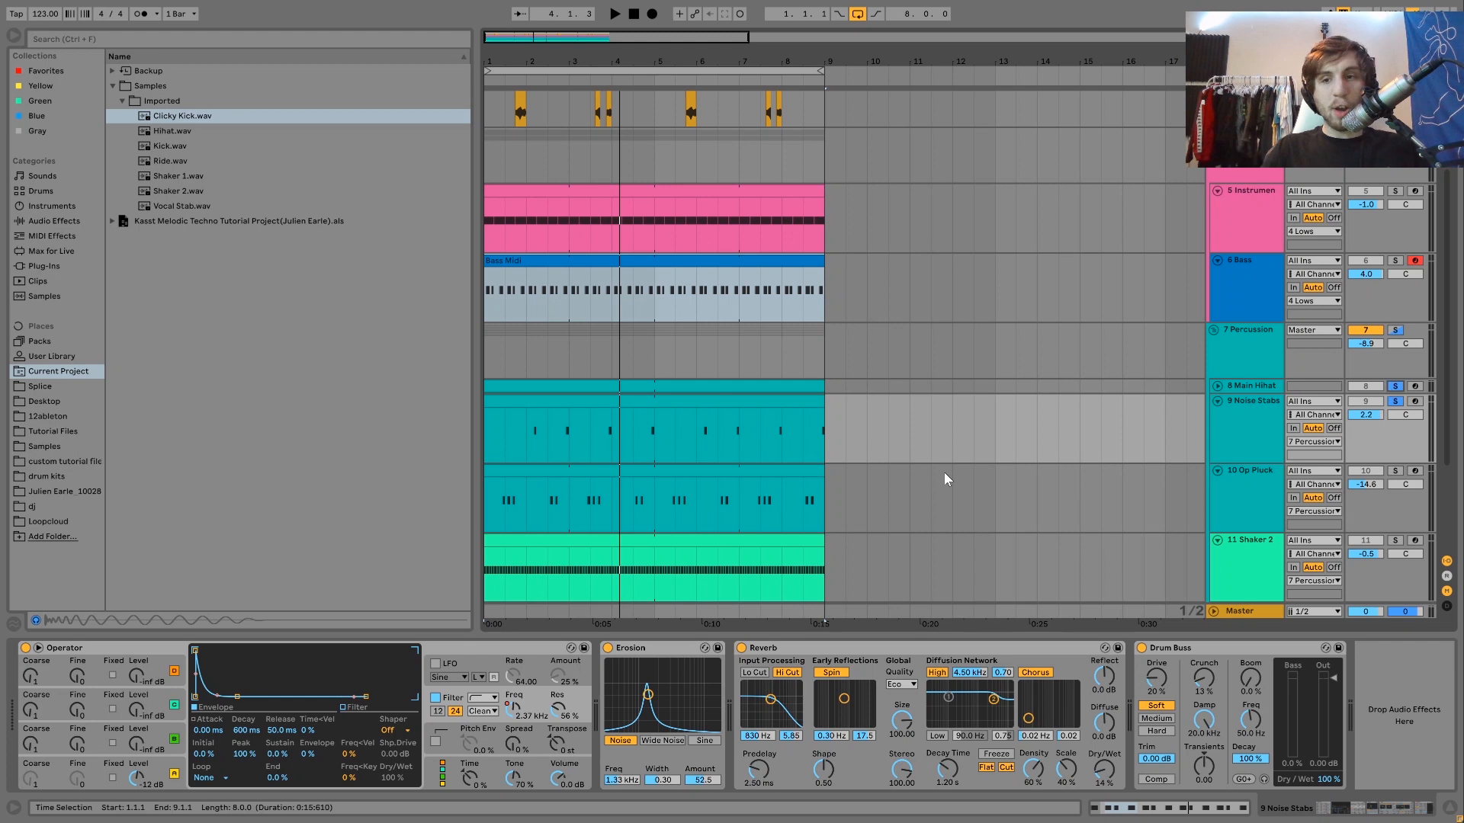
click(529, 436)
key(space)
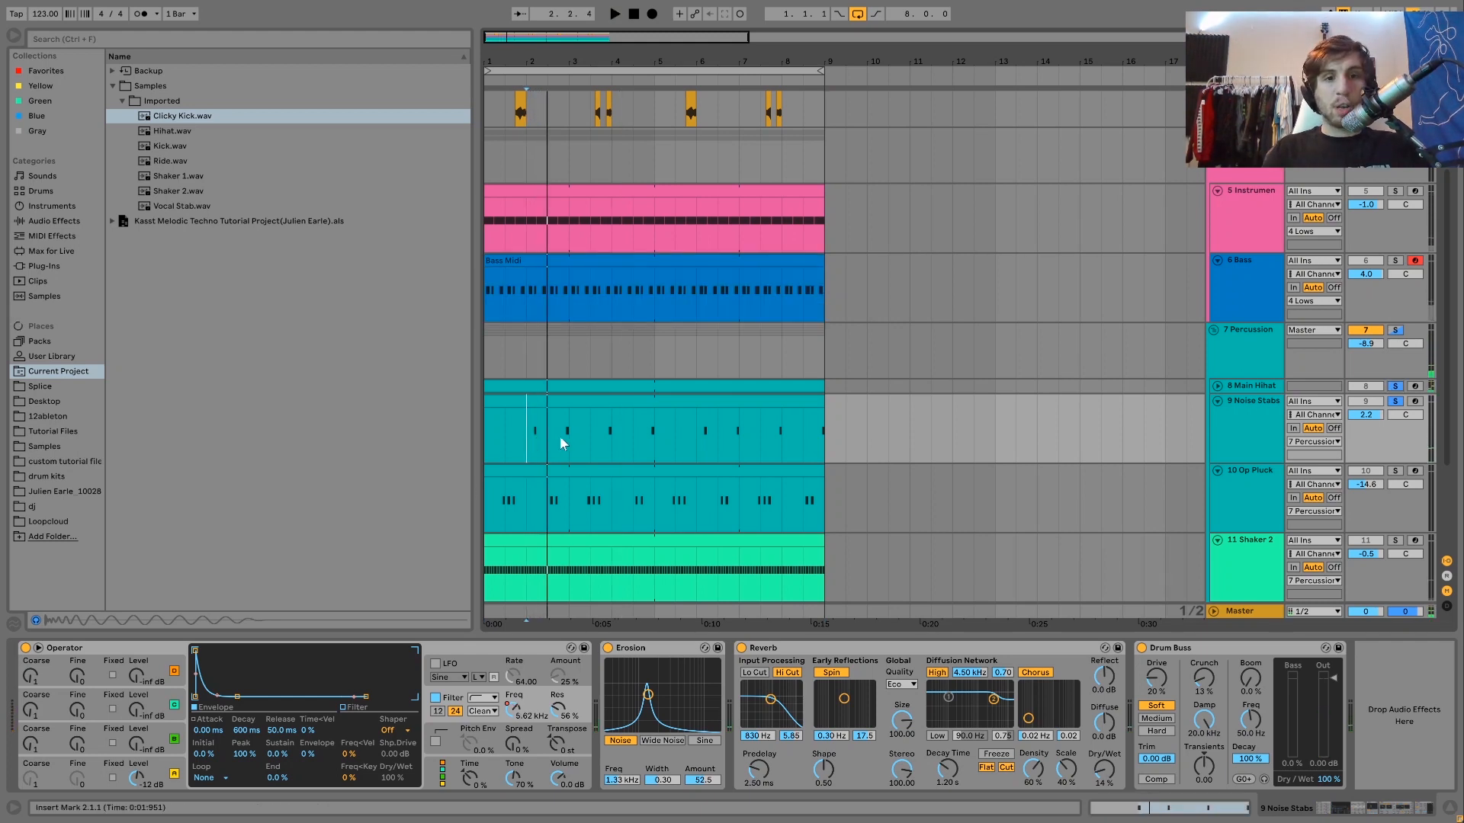
click(588, 436)
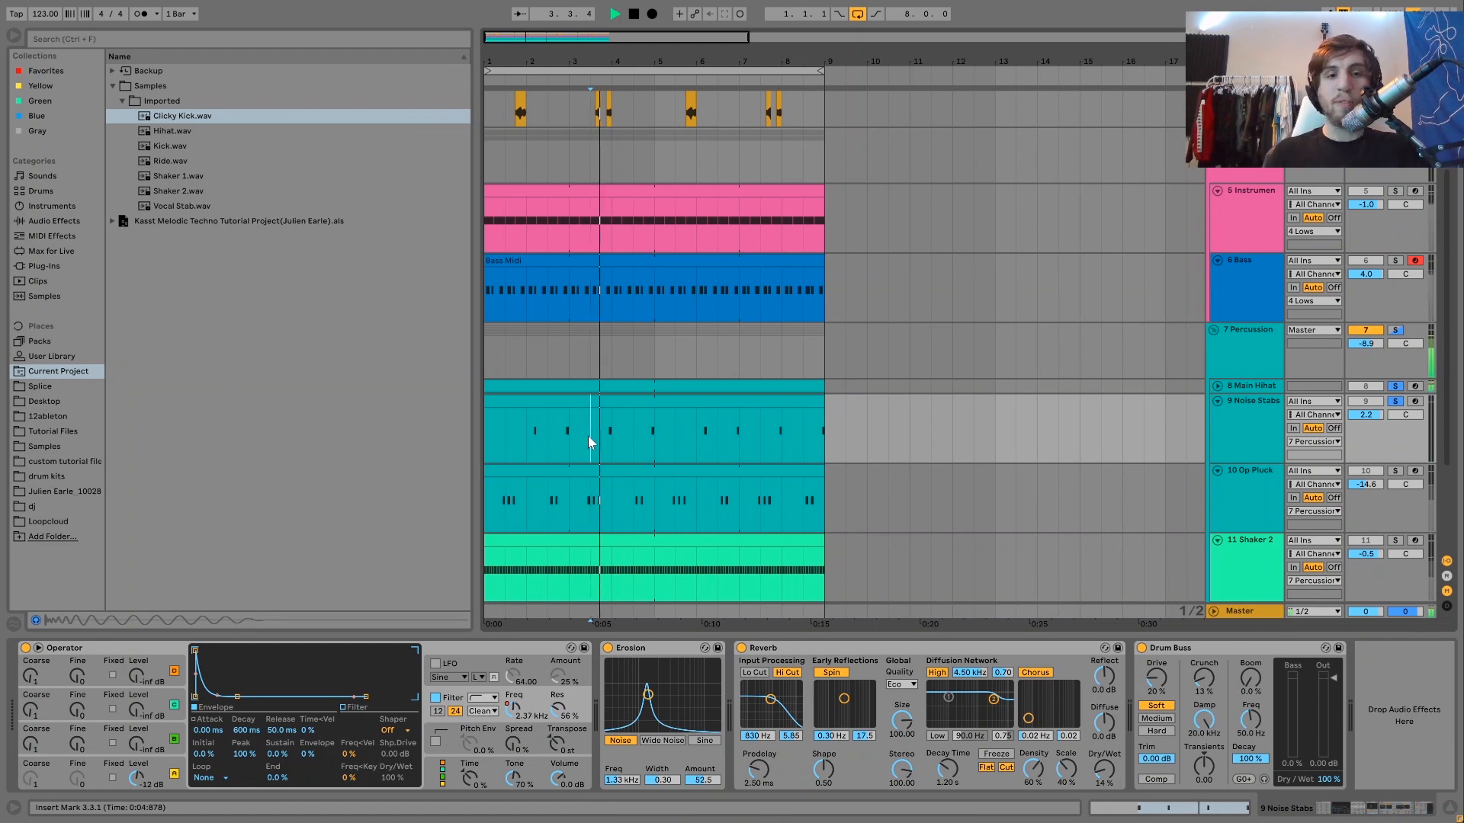
key(space)
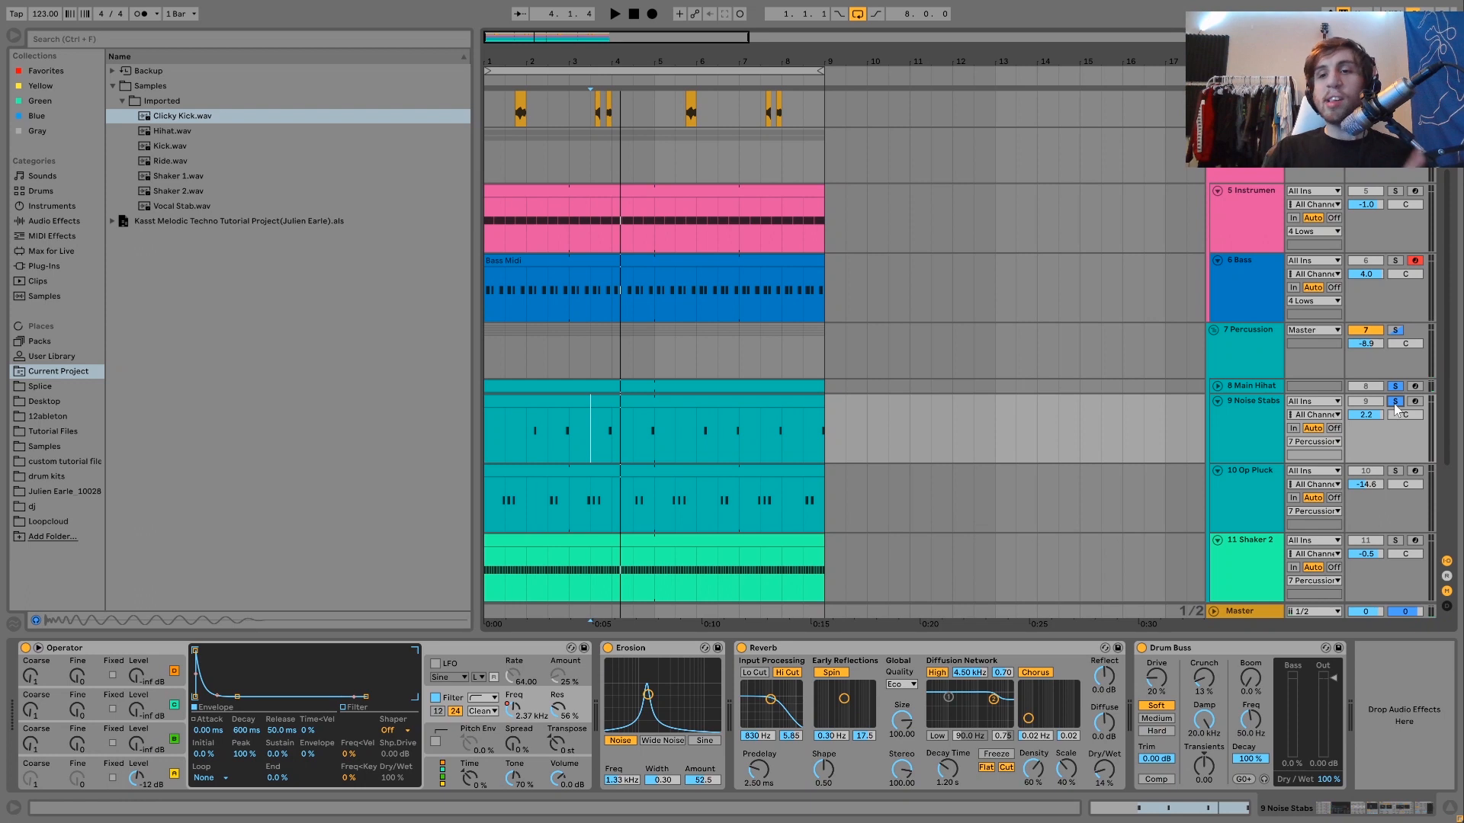
Step: Play the Noise Stabs track alone from the start of its clip
click(650, 404)
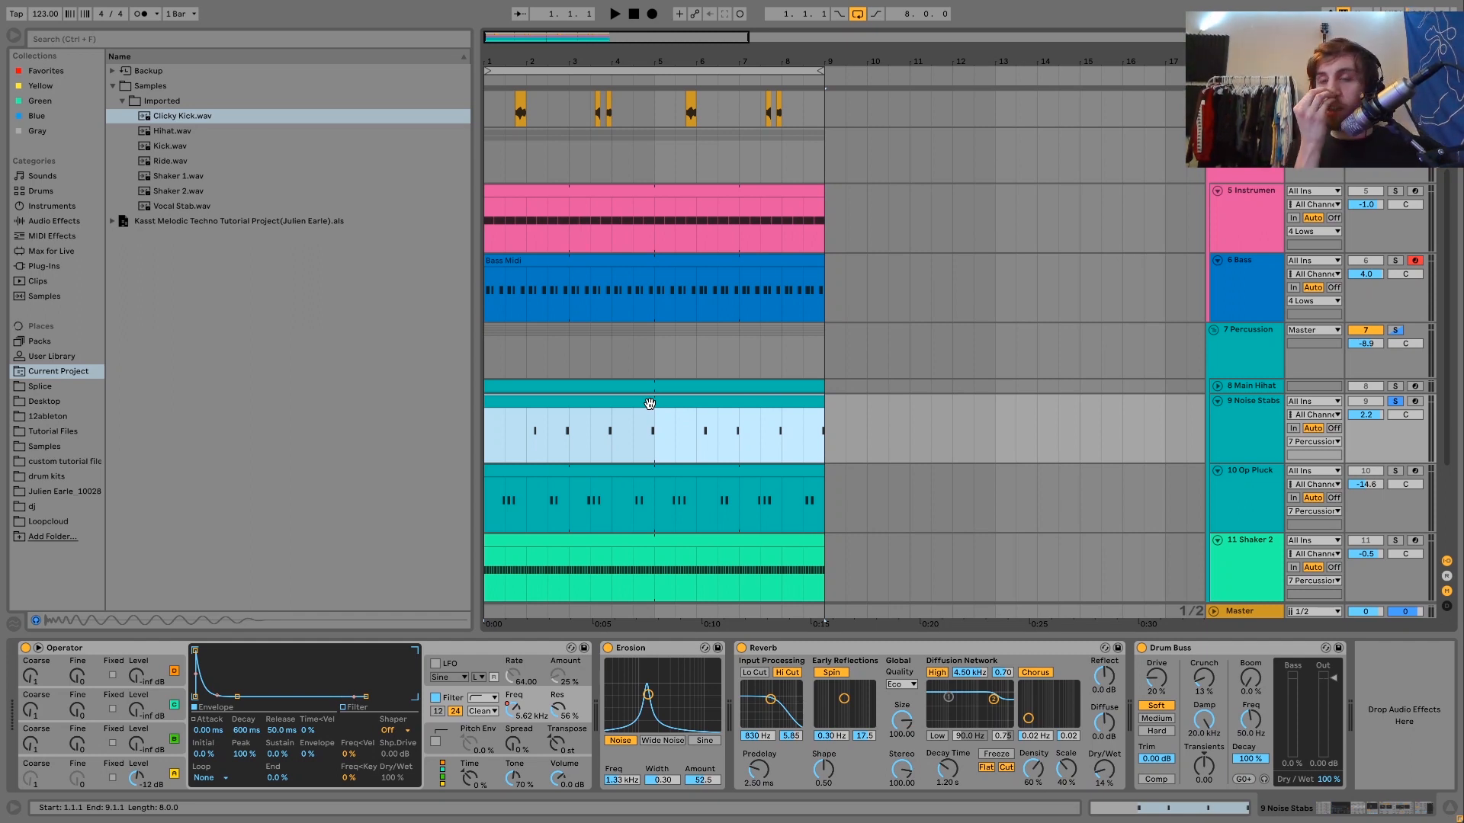
key(space)
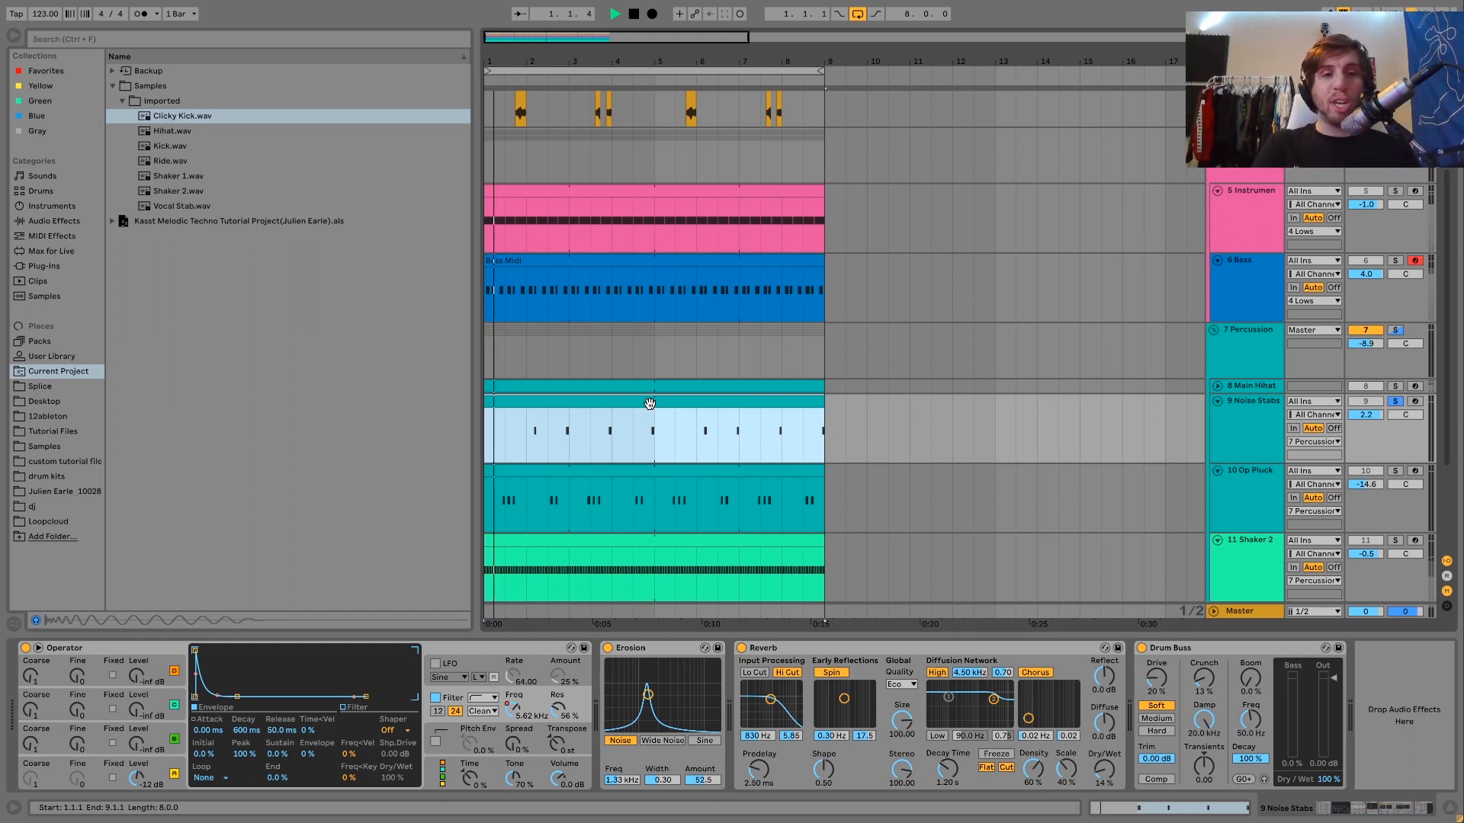
key(space)
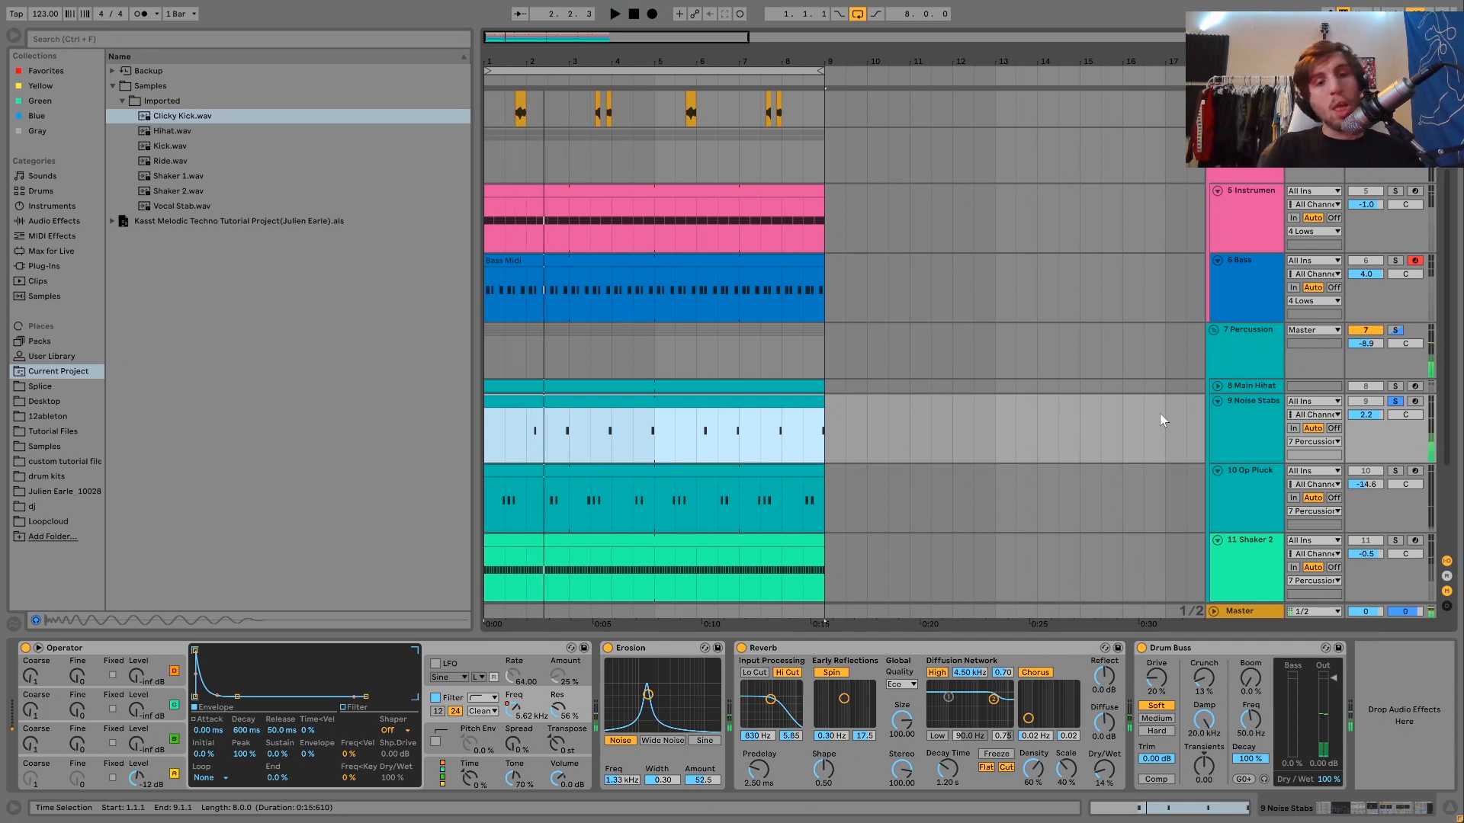
Step: Show Operator's noise oscillator and filter envelope on Noise Stabs, and display the track's Filter Freq automation
click(159, 772)
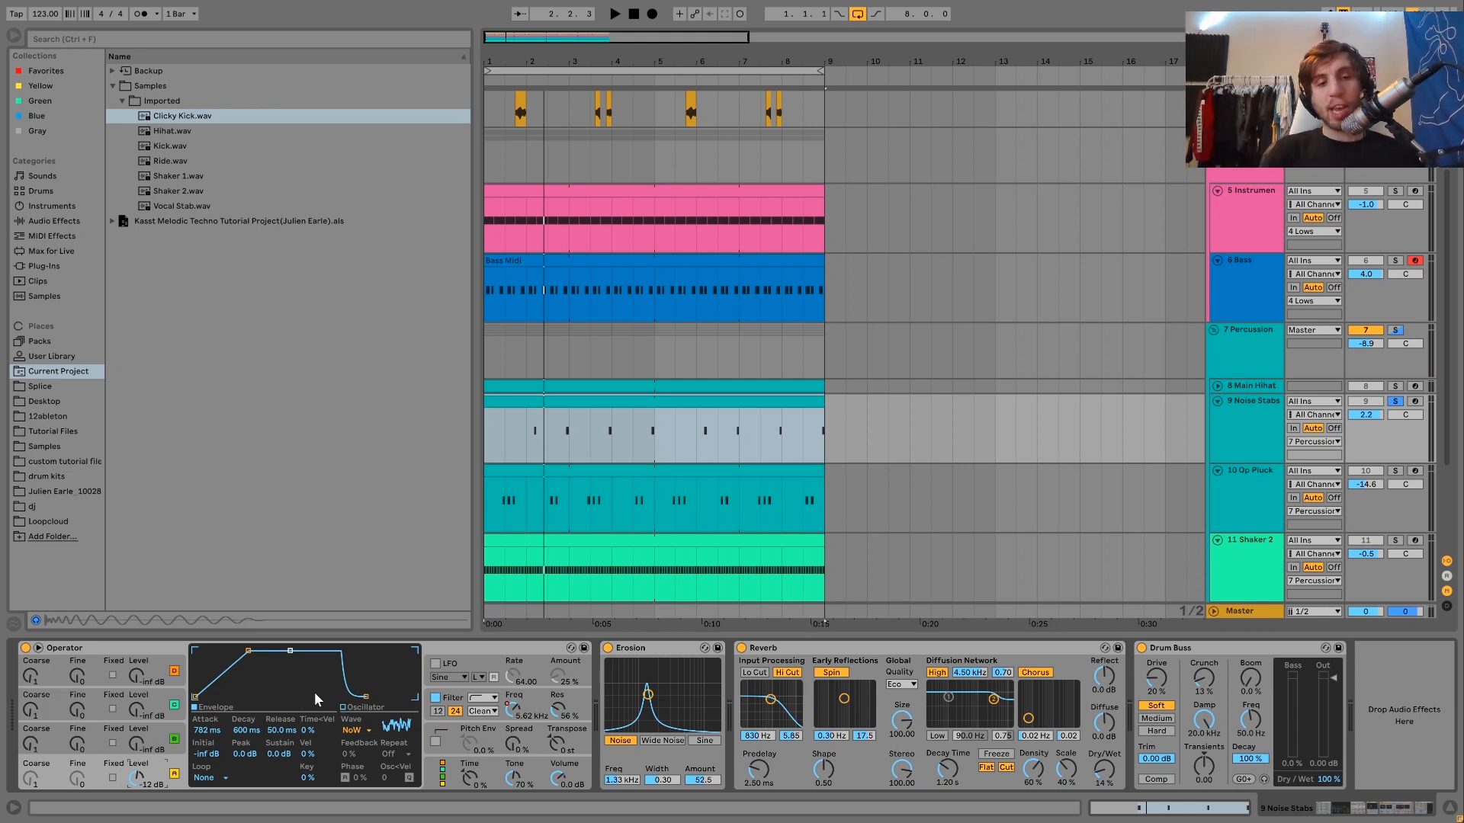
click(453, 699)
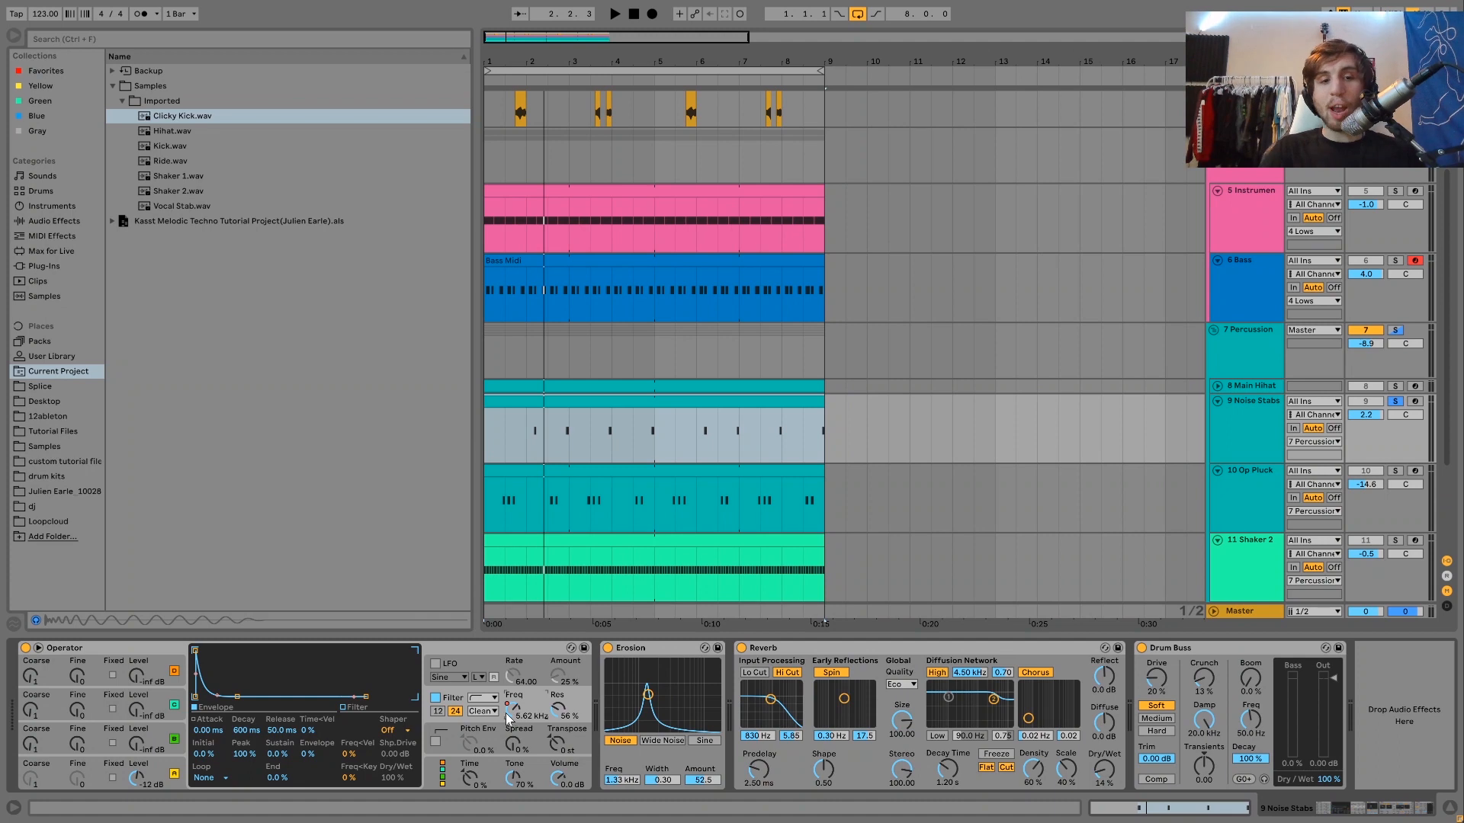
key(a)
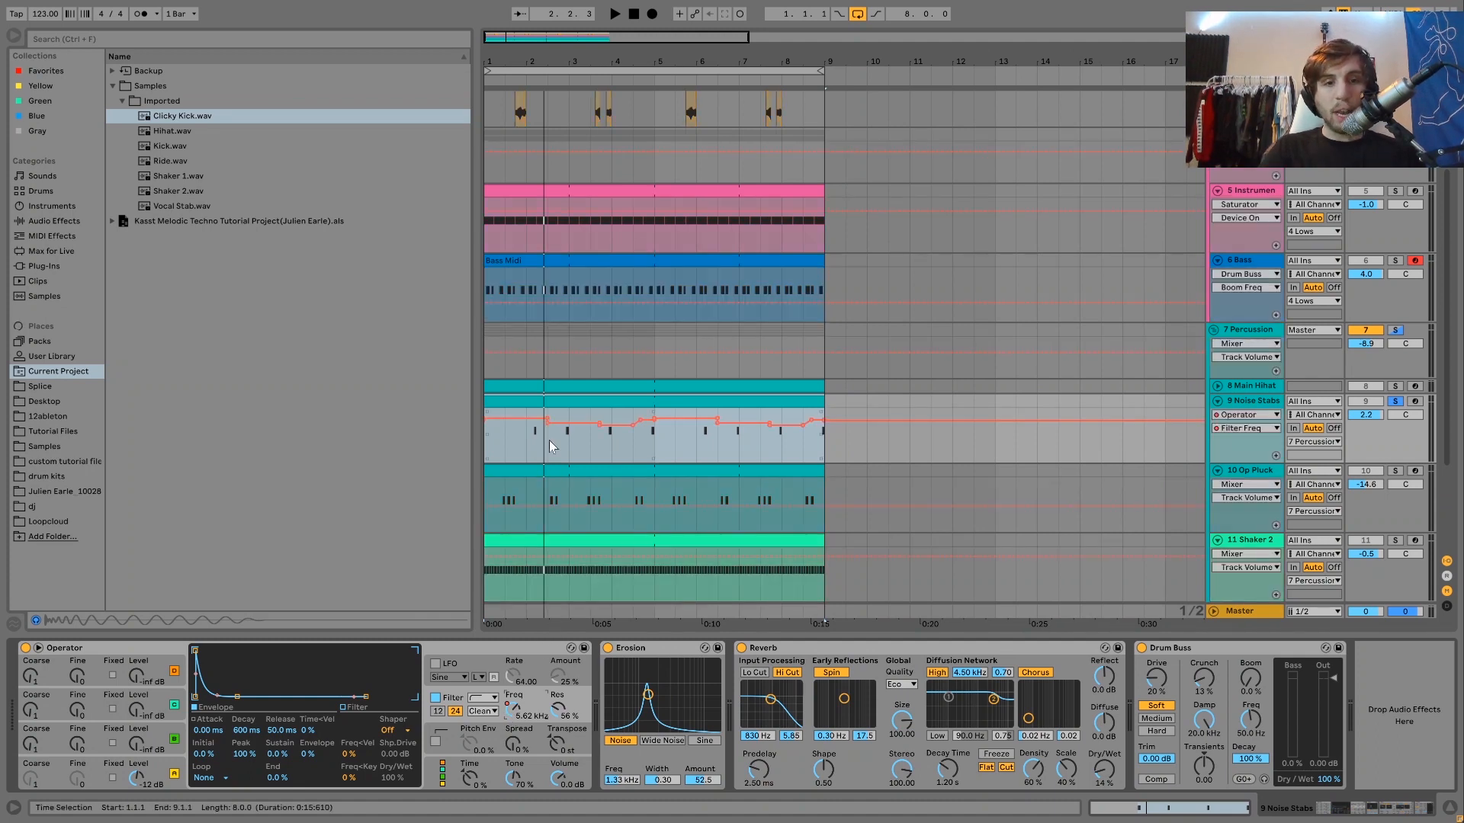
Step: Play the Noise Stabs Filter Freq automation from bar 2 and from 4.3.1 to hear its cutoff changes
click(528, 442)
key(space)
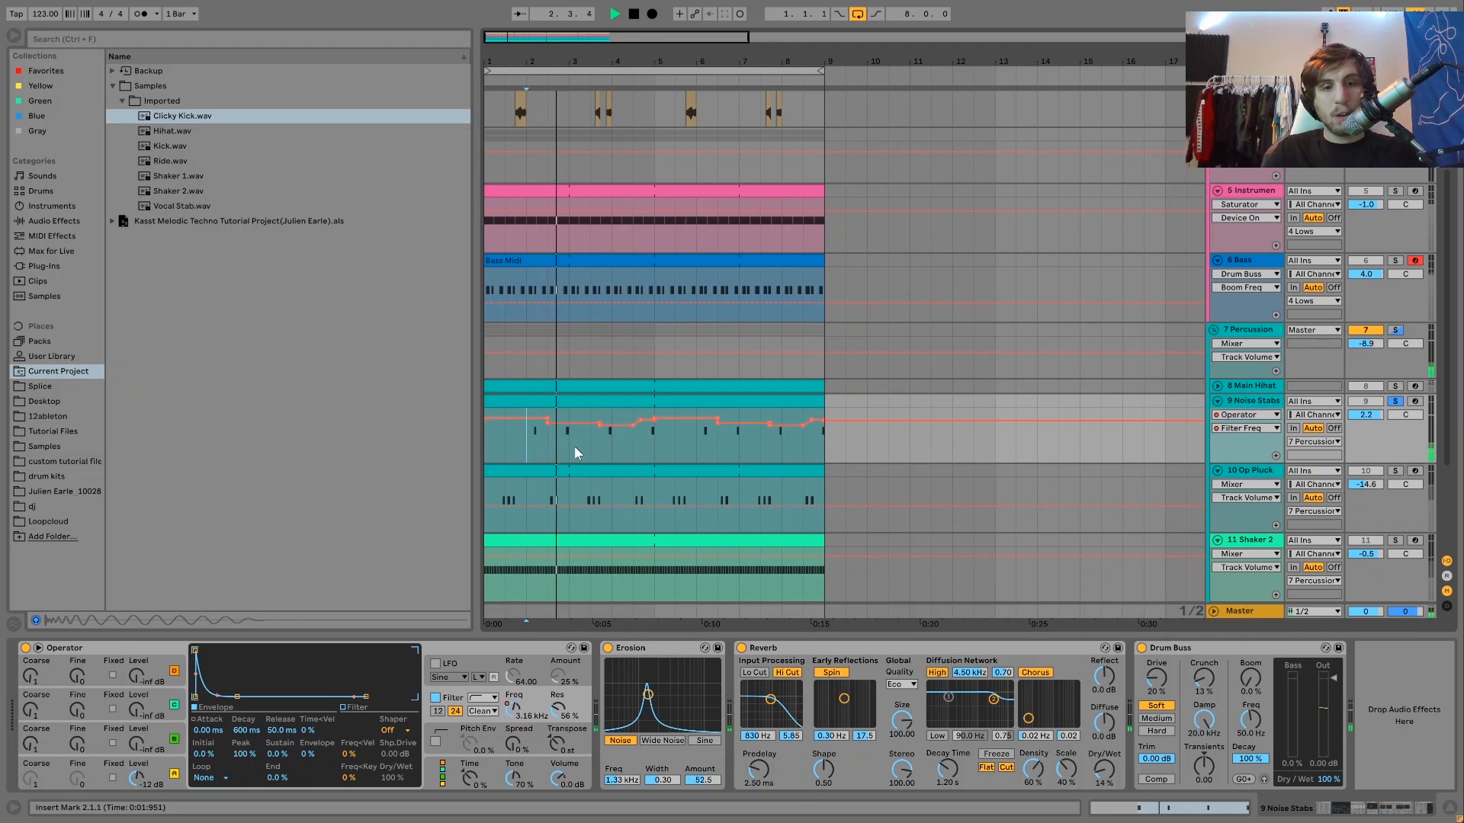
click(597, 444)
click(631, 450)
key(space)
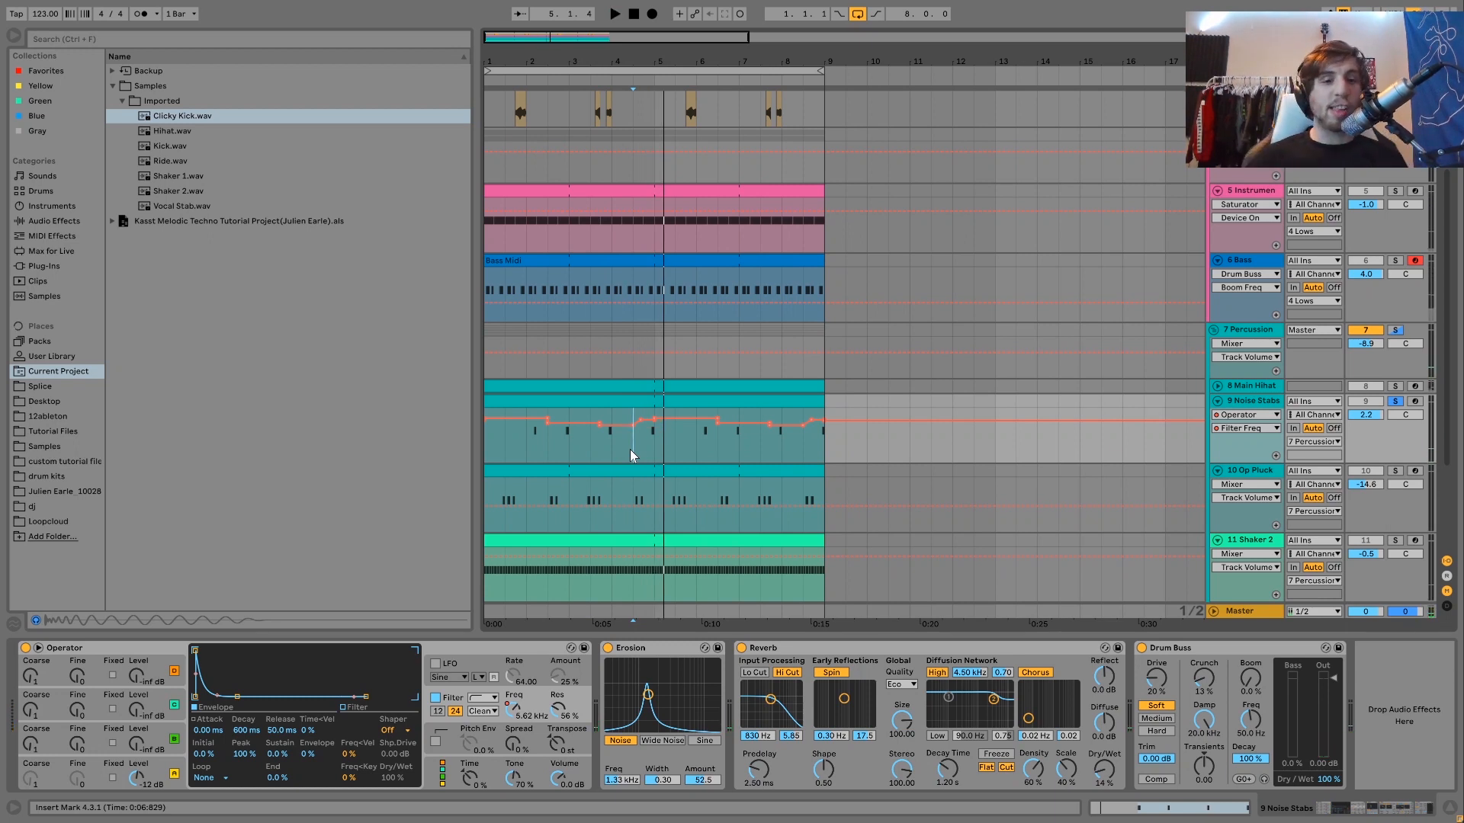
Step: Play Noise Stabs while switching its Erosion effect off and back on to compare the sound
click(666, 650)
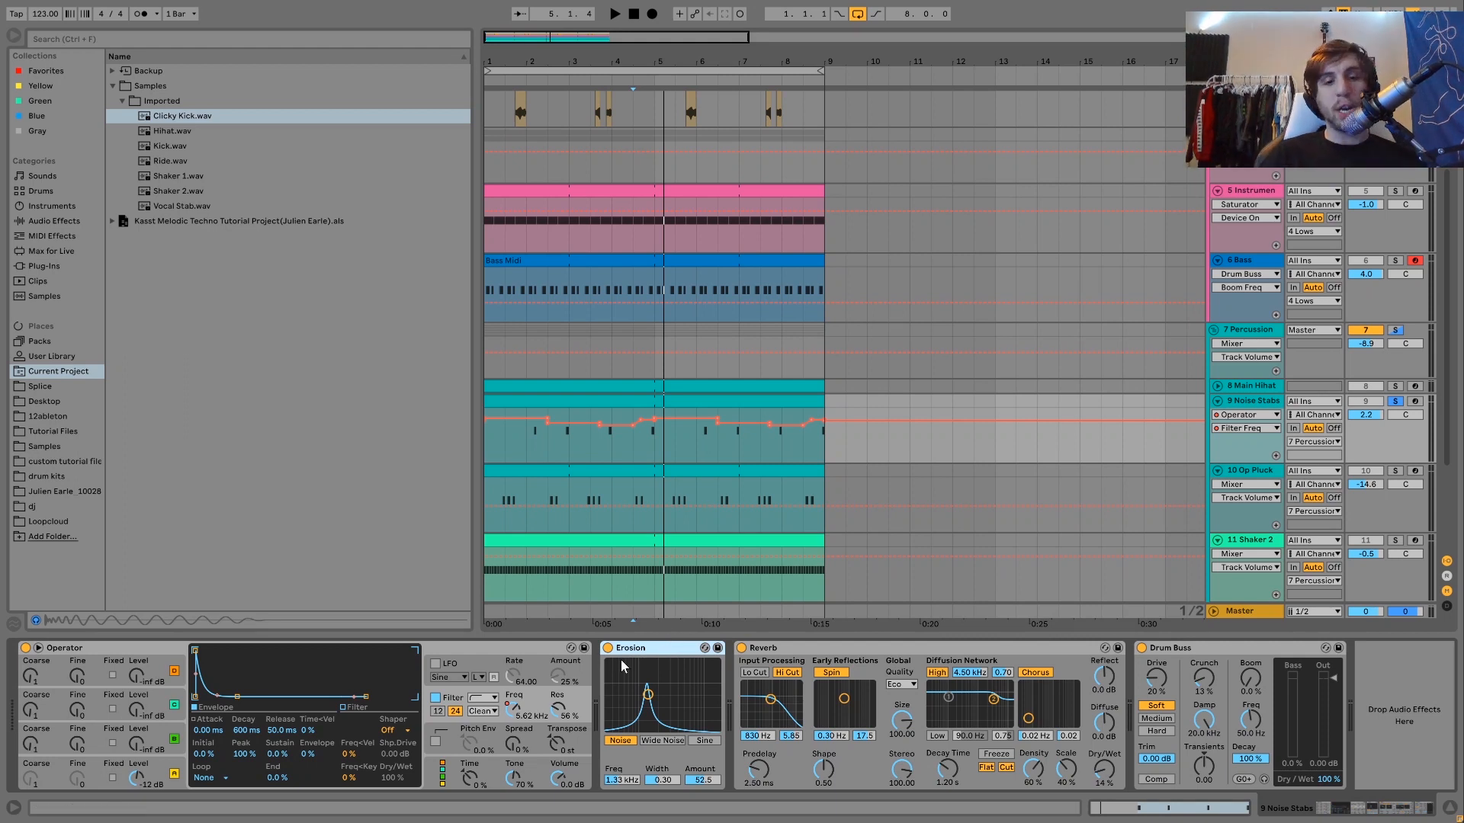
key(space)
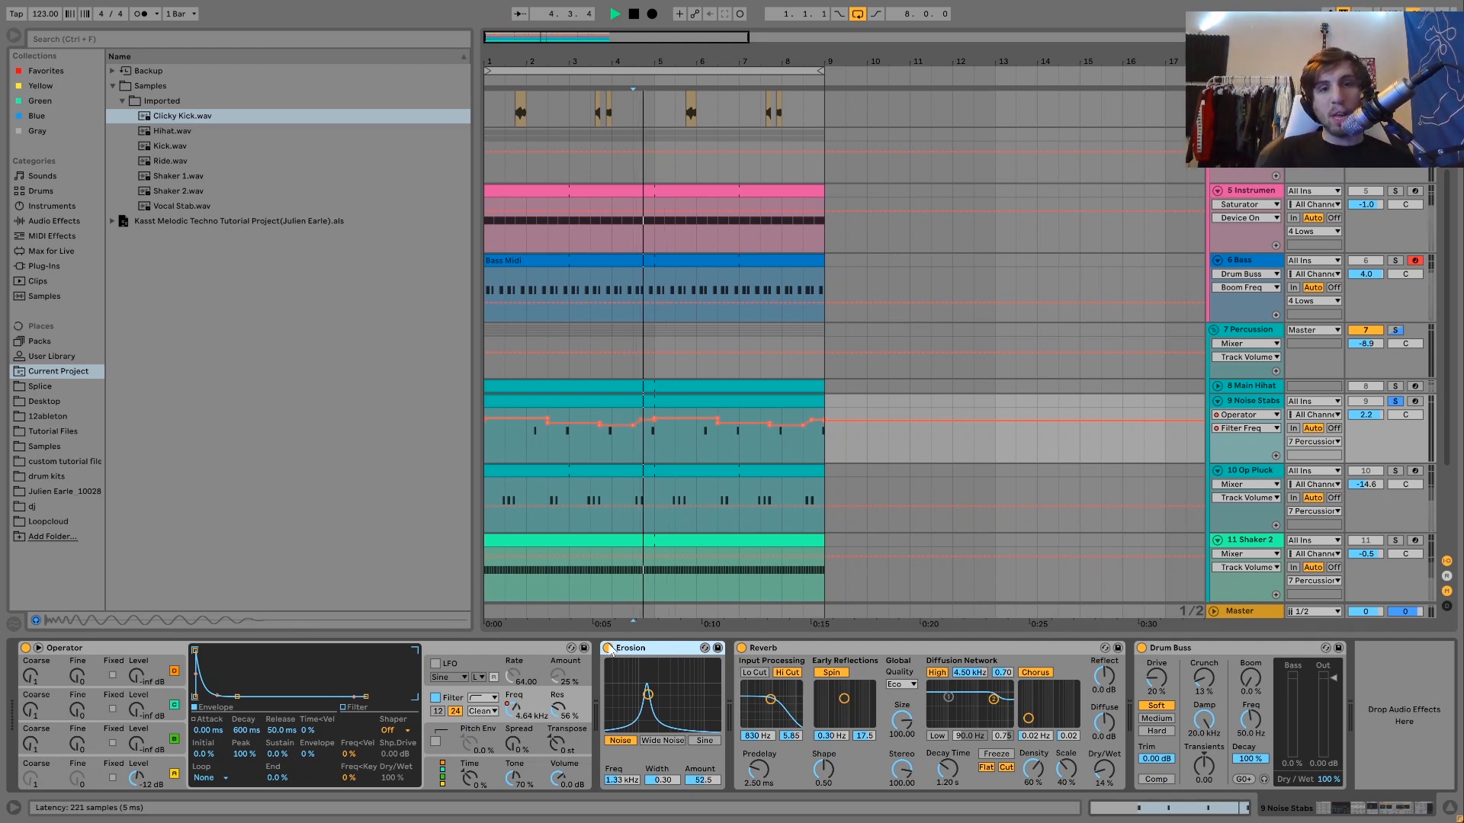
click(607, 648)
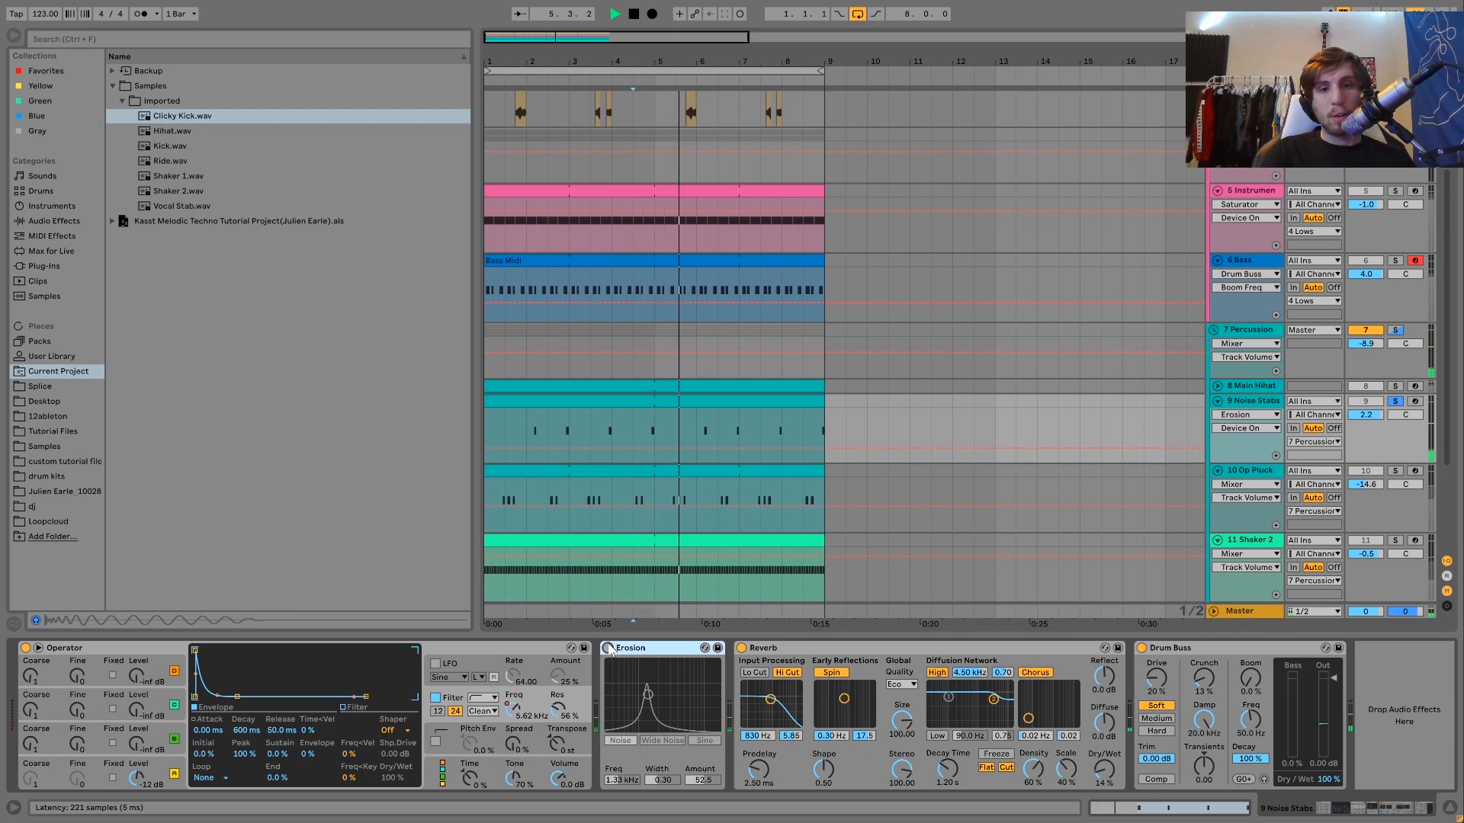
click(608, 648)
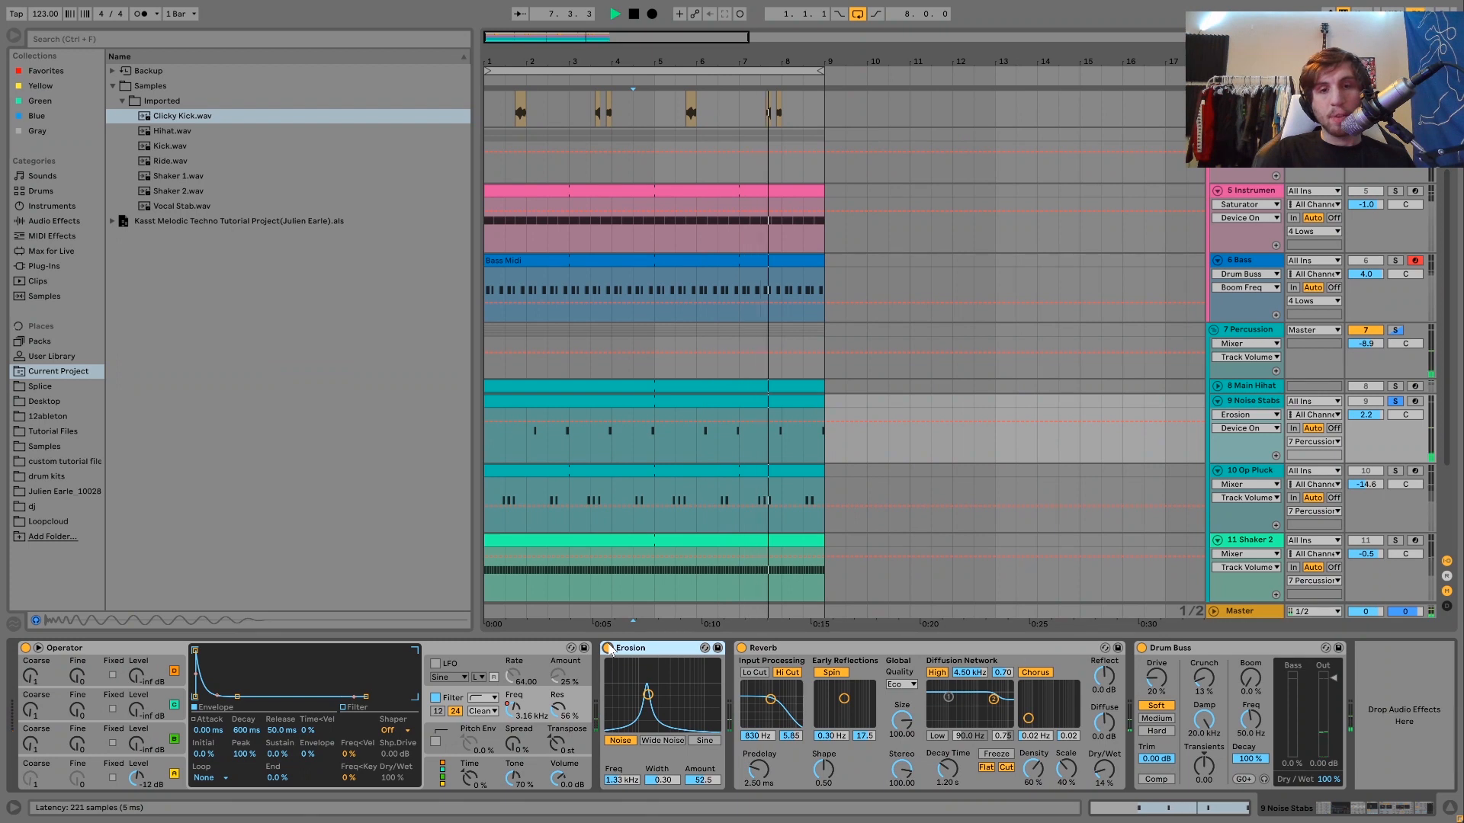
key(space)
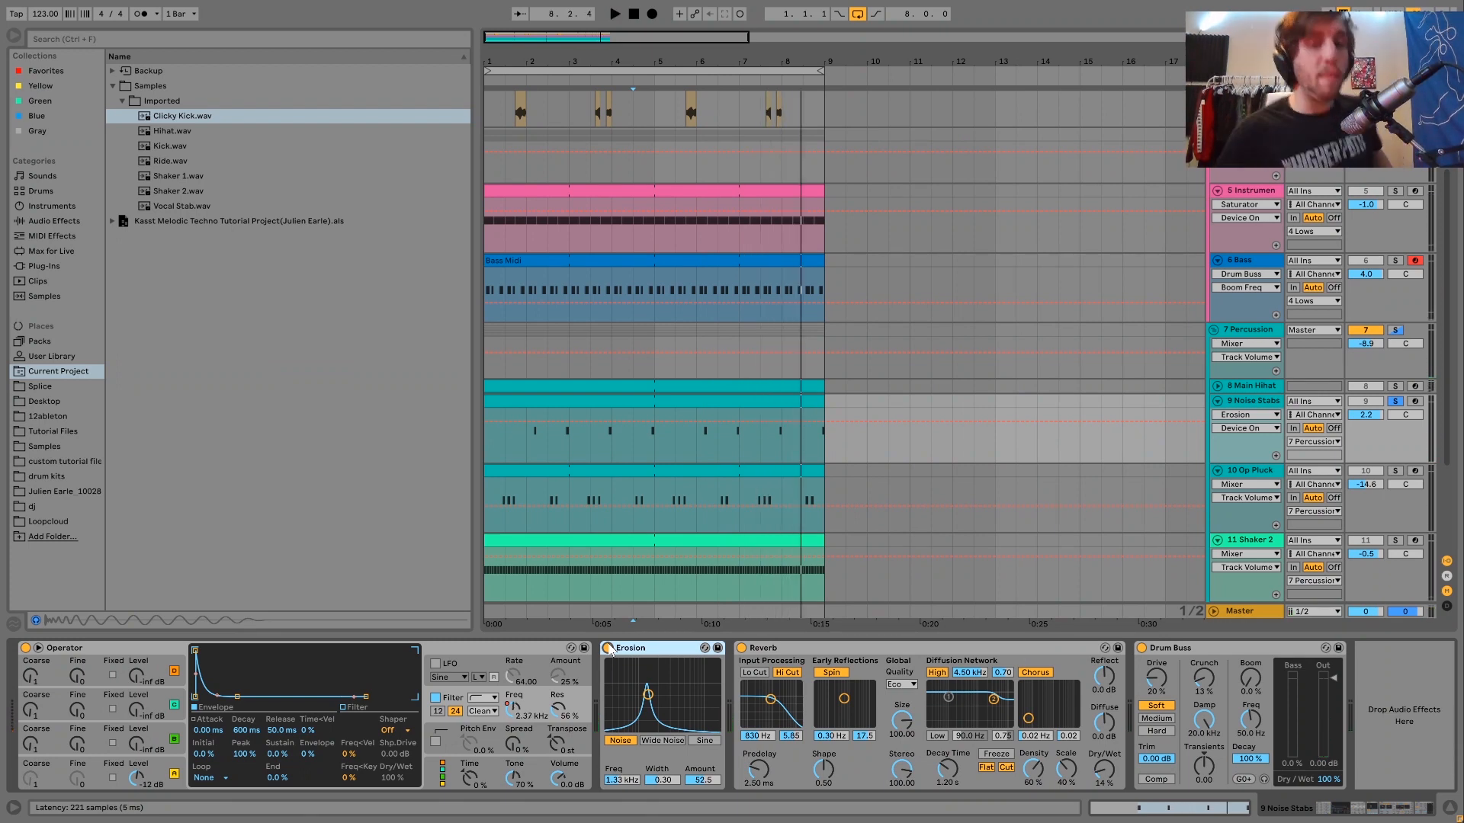
Step: Finish listening to Noise Stabs, solo the Op Pluck track and play it from bar 5
key(space)
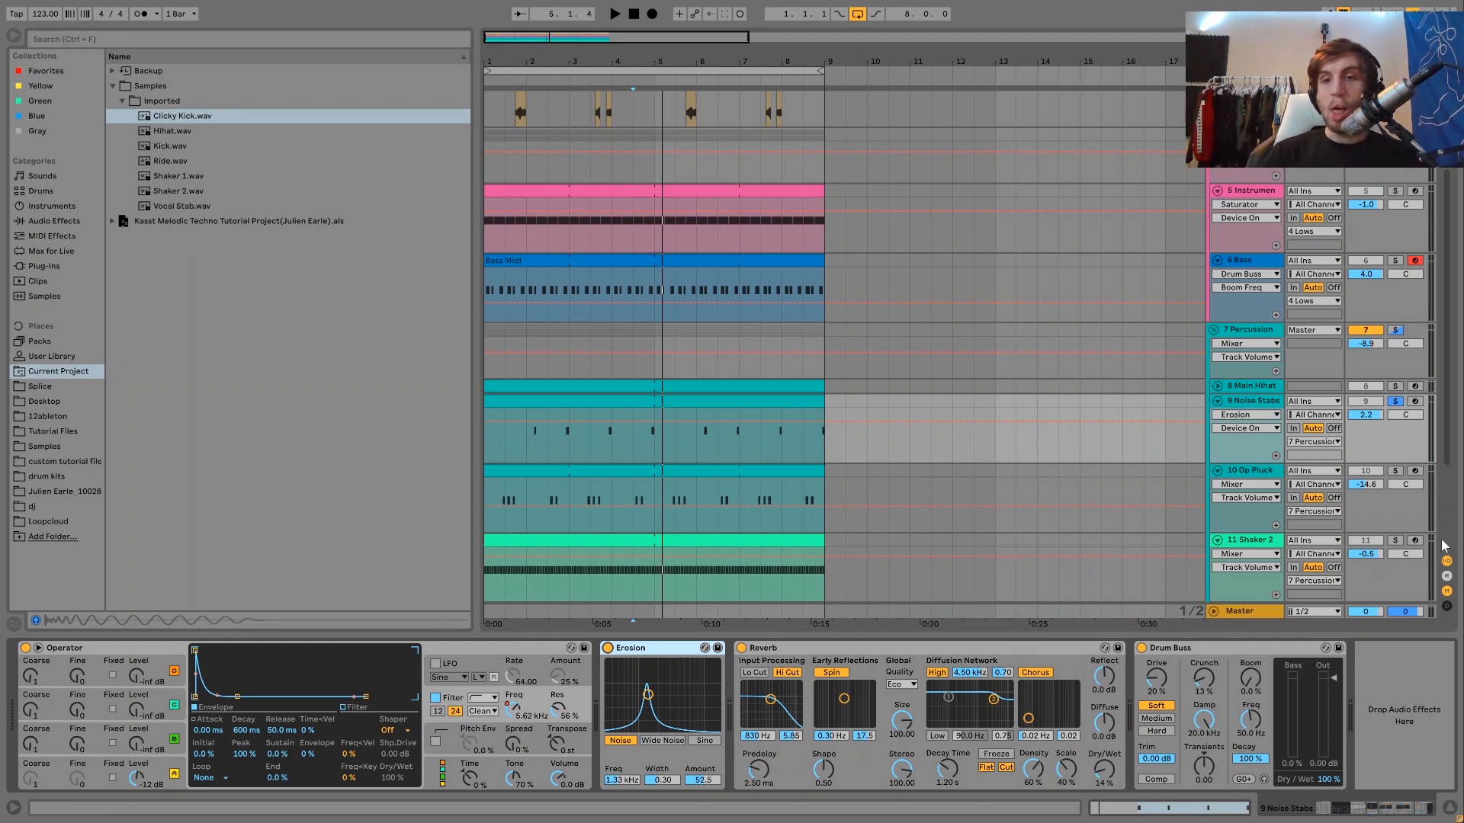
click(1397, 472)
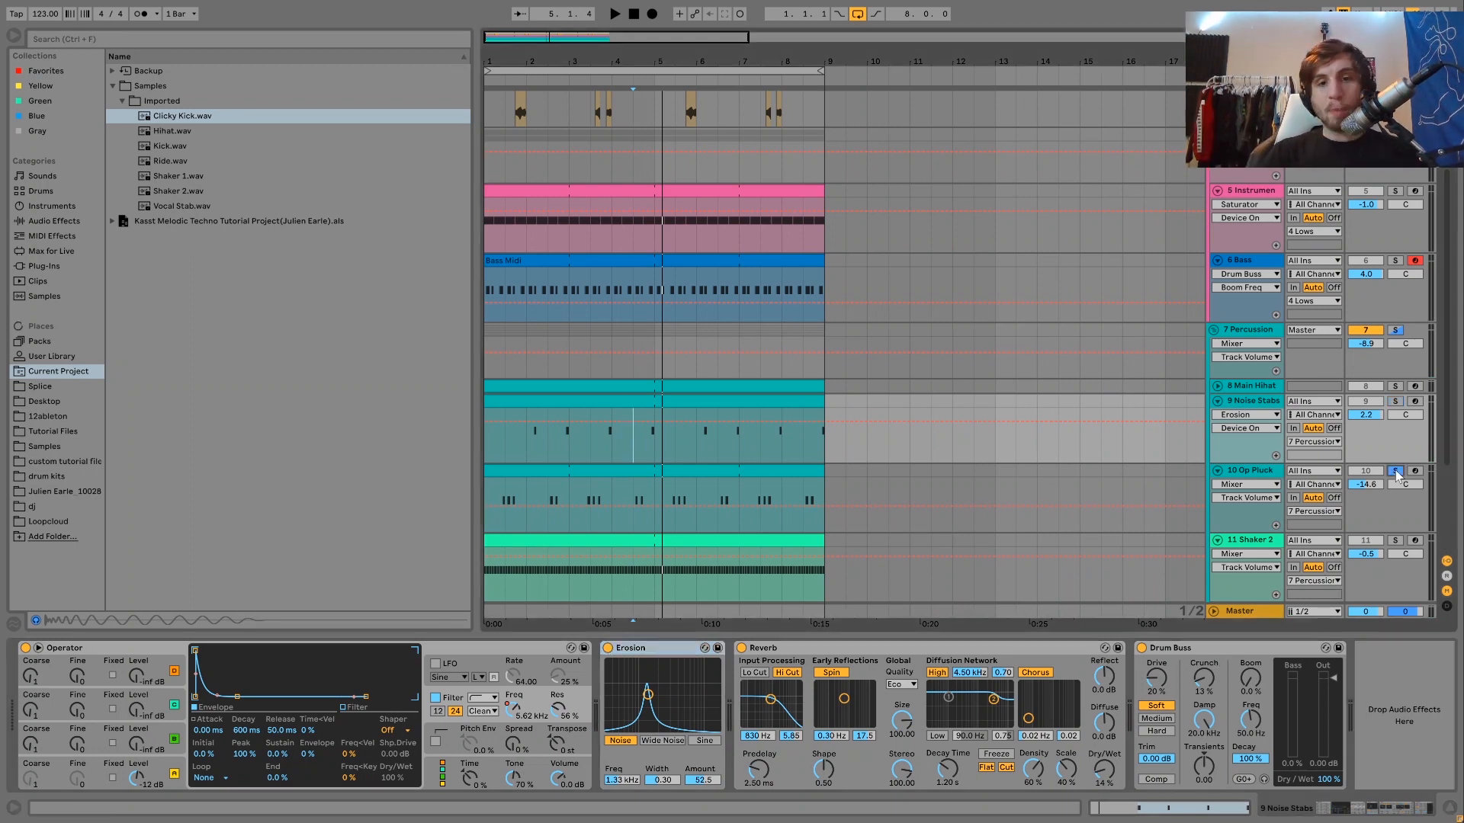
click(653, 497)
key(space)
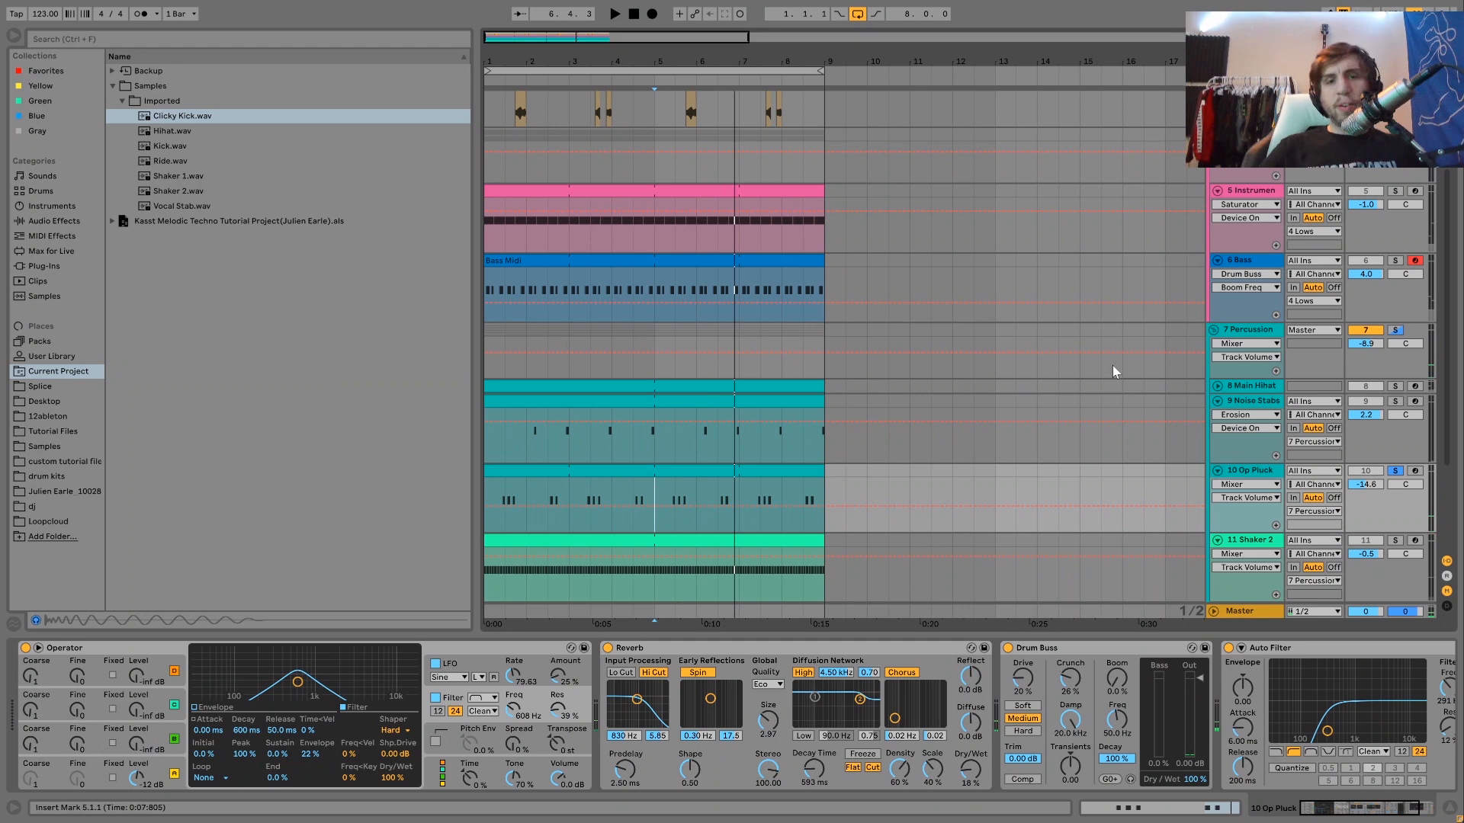
Step: Play Op Pluck together with Main Hihat, and take Main Hihat out of the solo again
ctrl+click(1396, 388)
key(space)
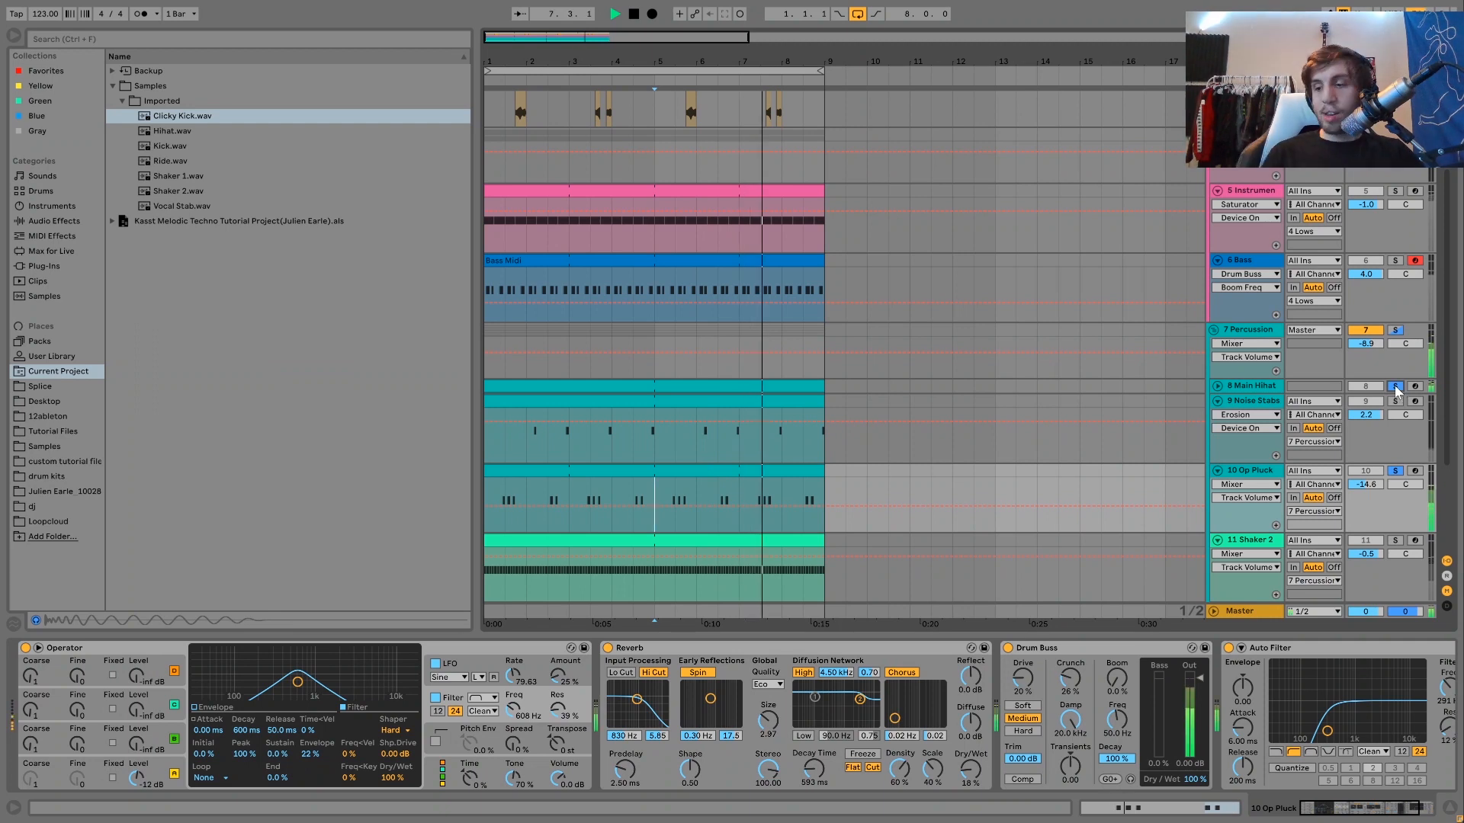
click(1396, 387)
key(space)
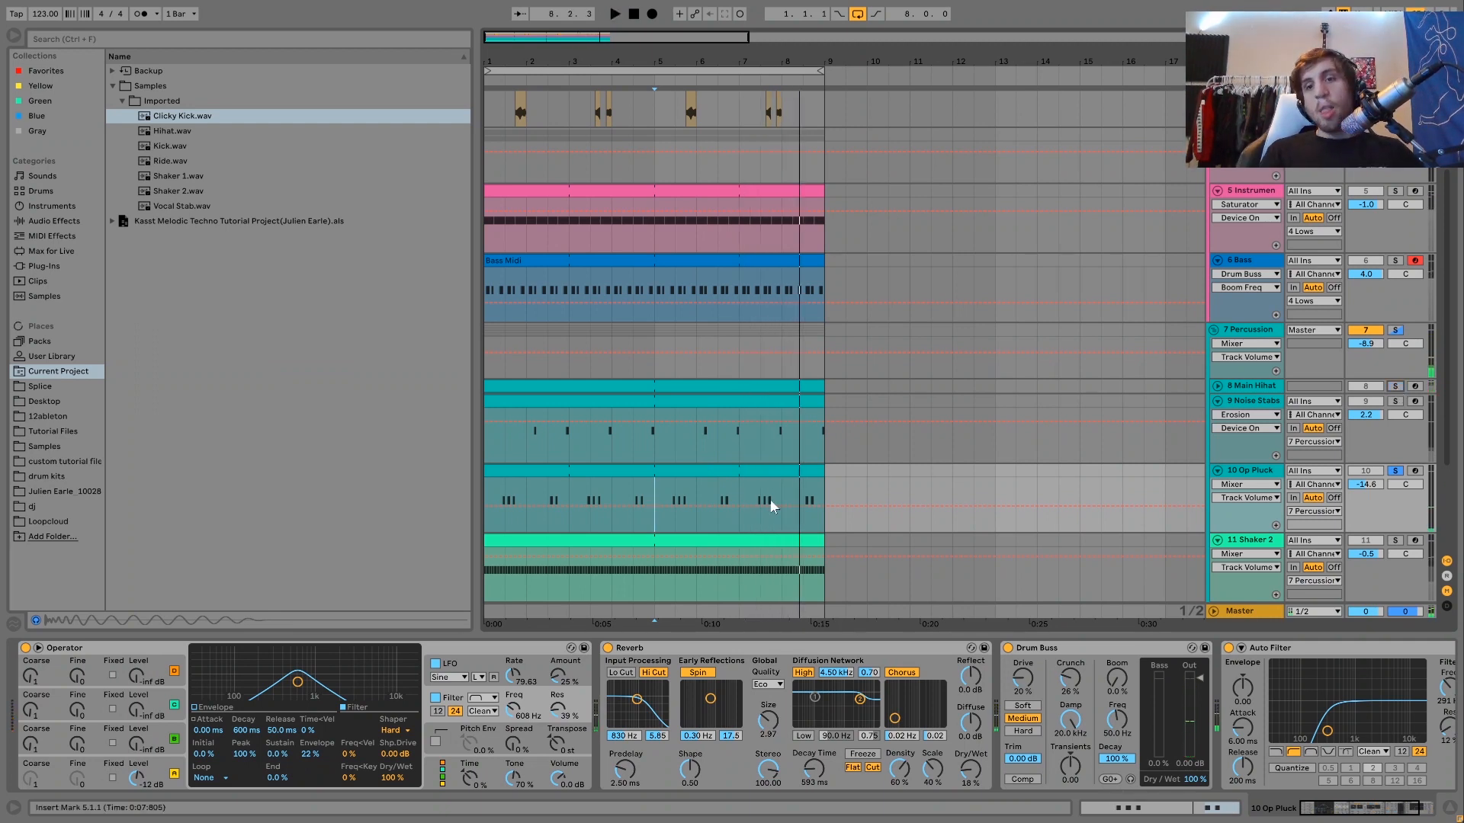
Step: Show the noise oscillator, filter and filter envelope of Operator on Op Pluck, and play the track from bar 5
click(166, 772)
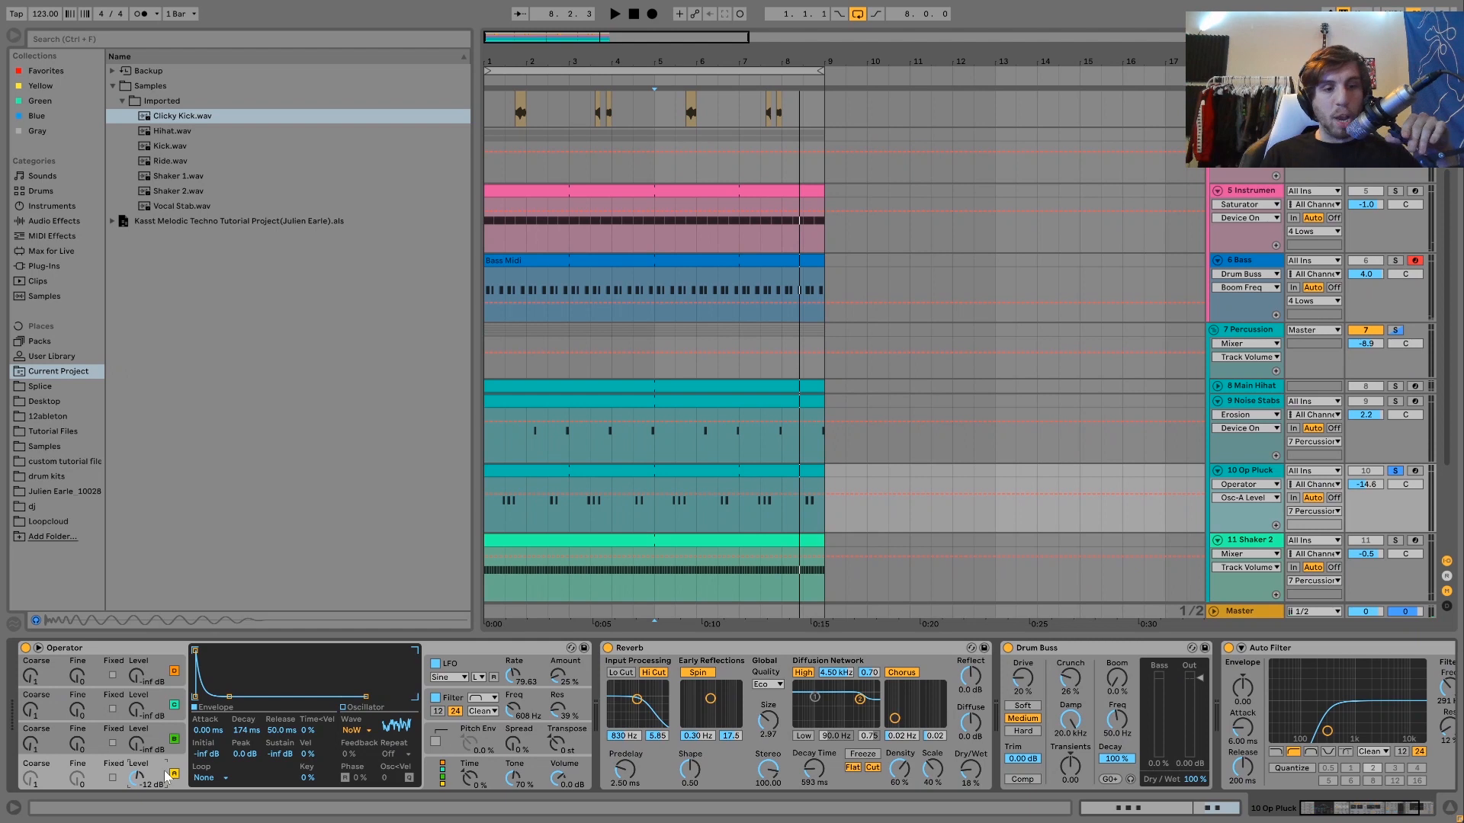
click(453, 693)
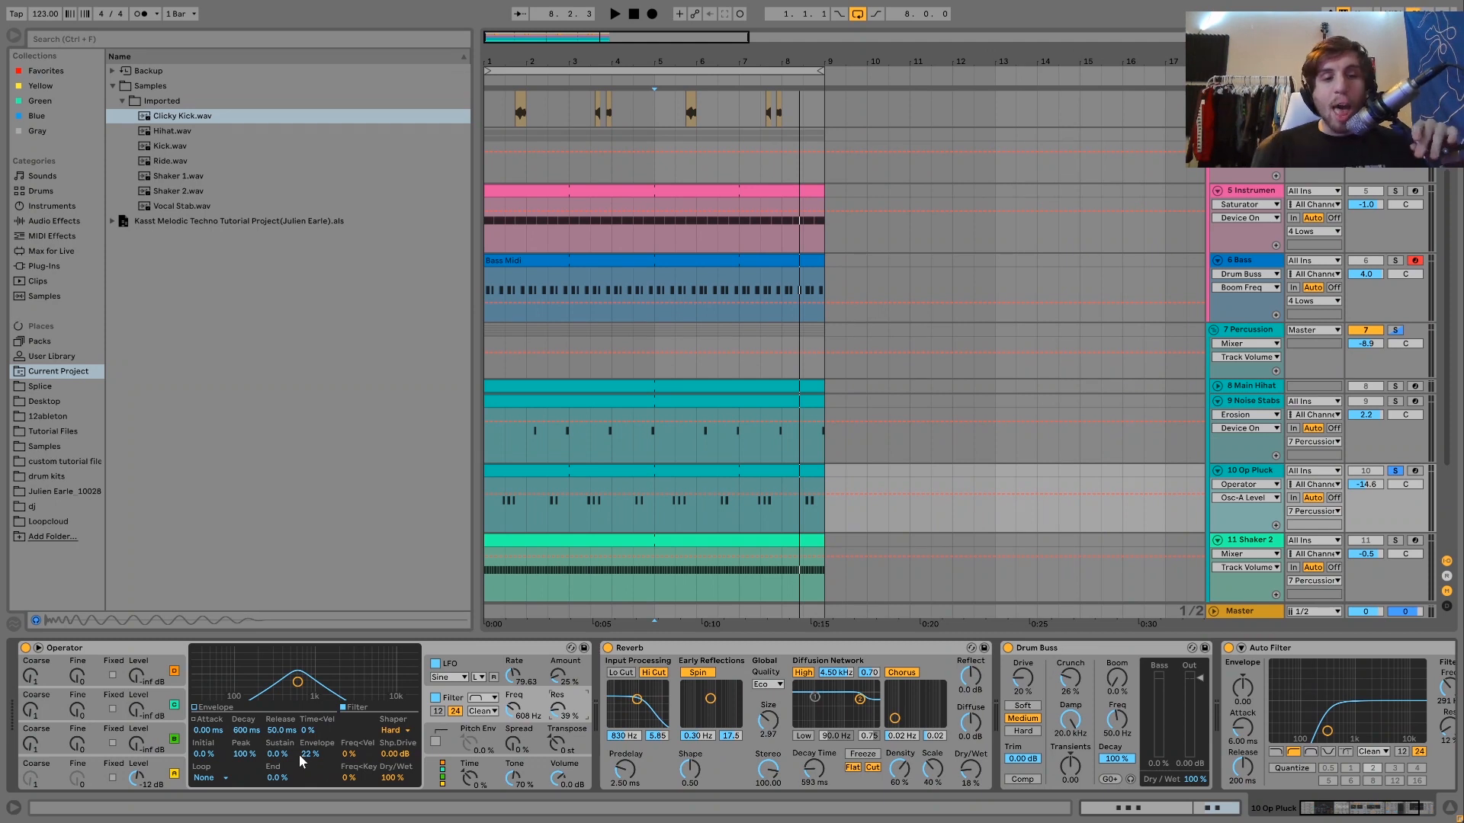
click(208, 707)
key(space)
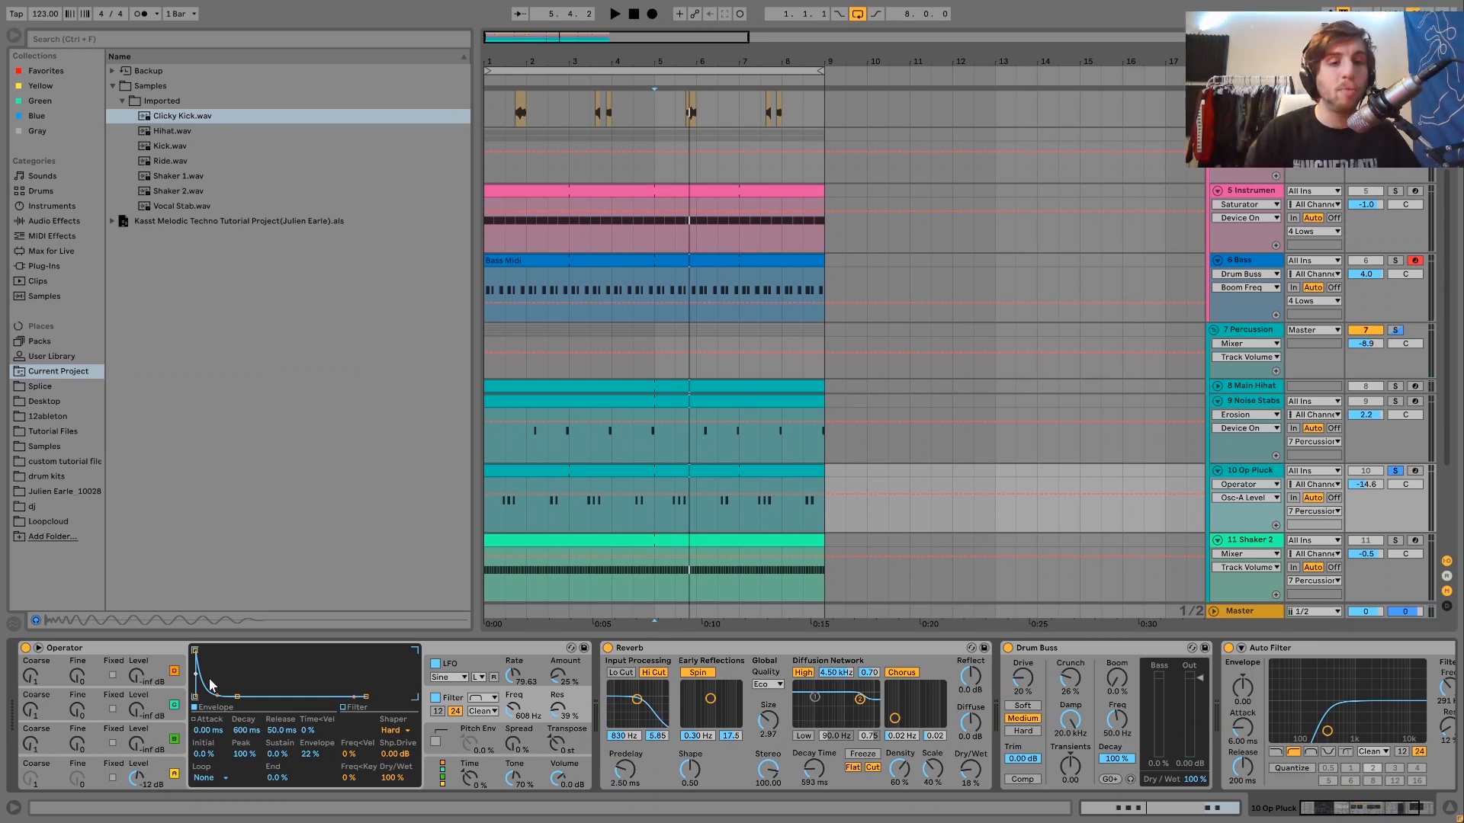
key(space)
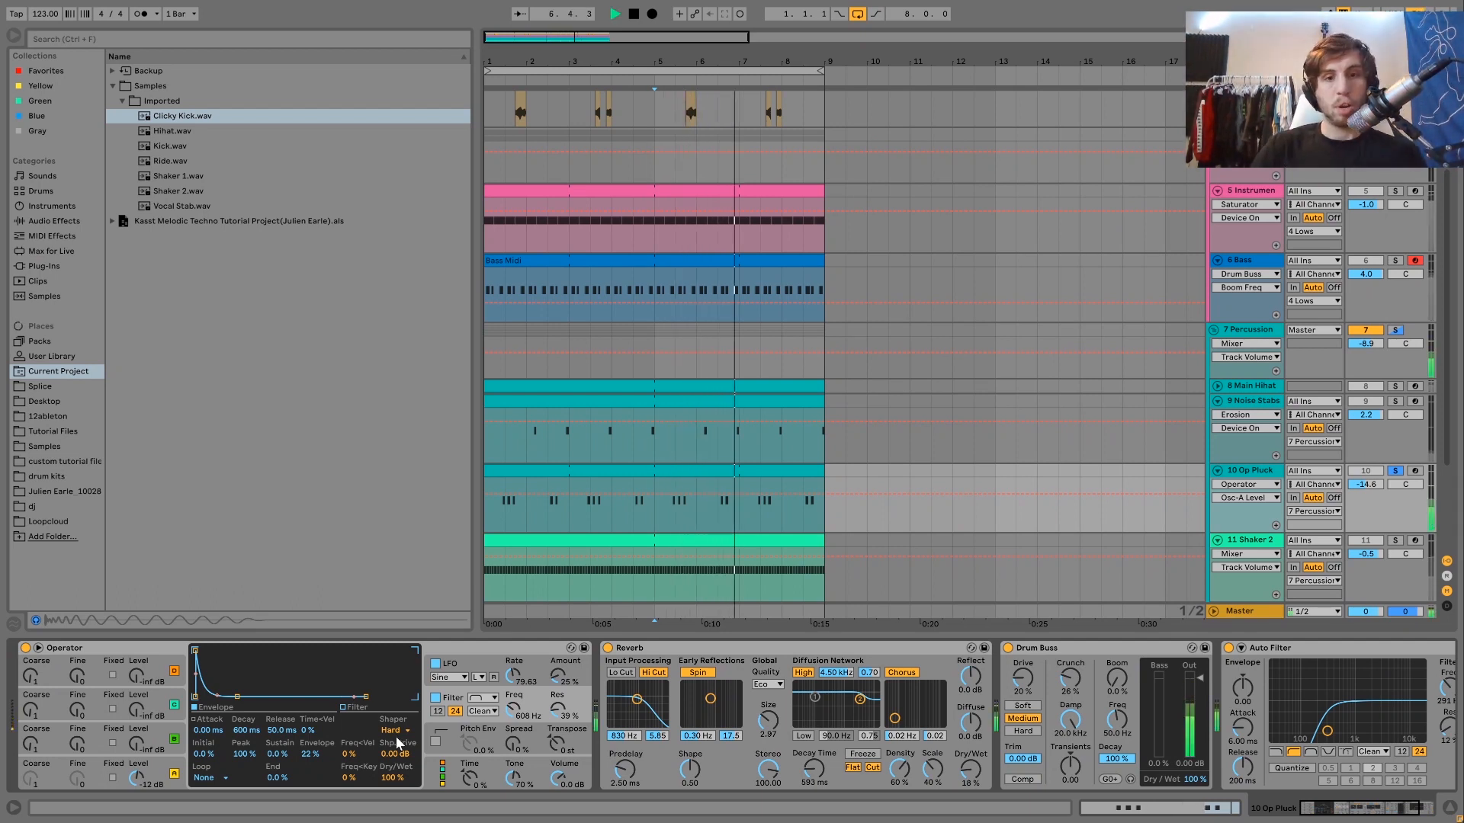
key(space)
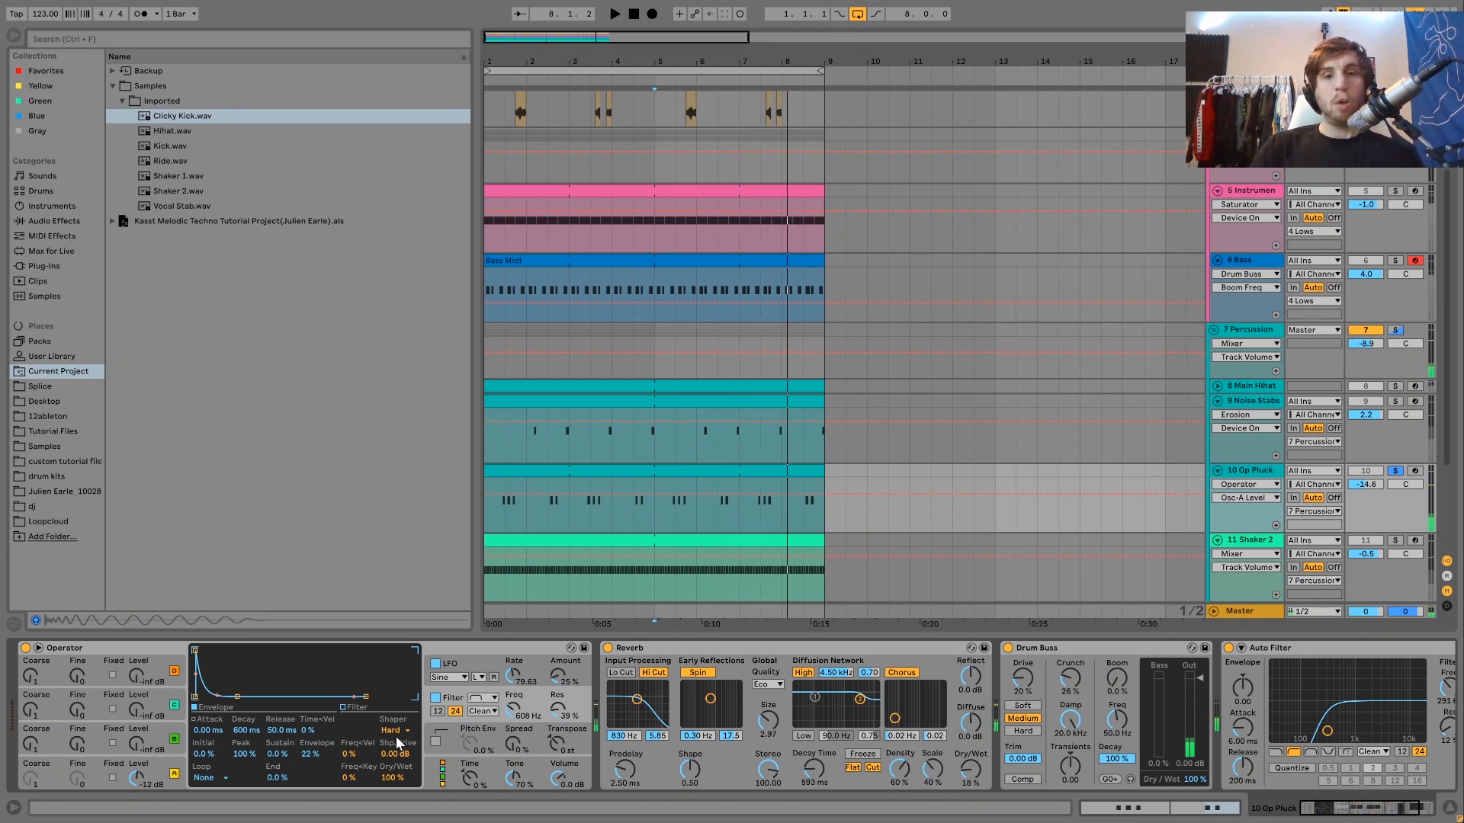
Step: Show Operator's LFO settings on Op Pluck during playback, and bring the track's Auto Filter fully into view
click(448, 664)
key(space)
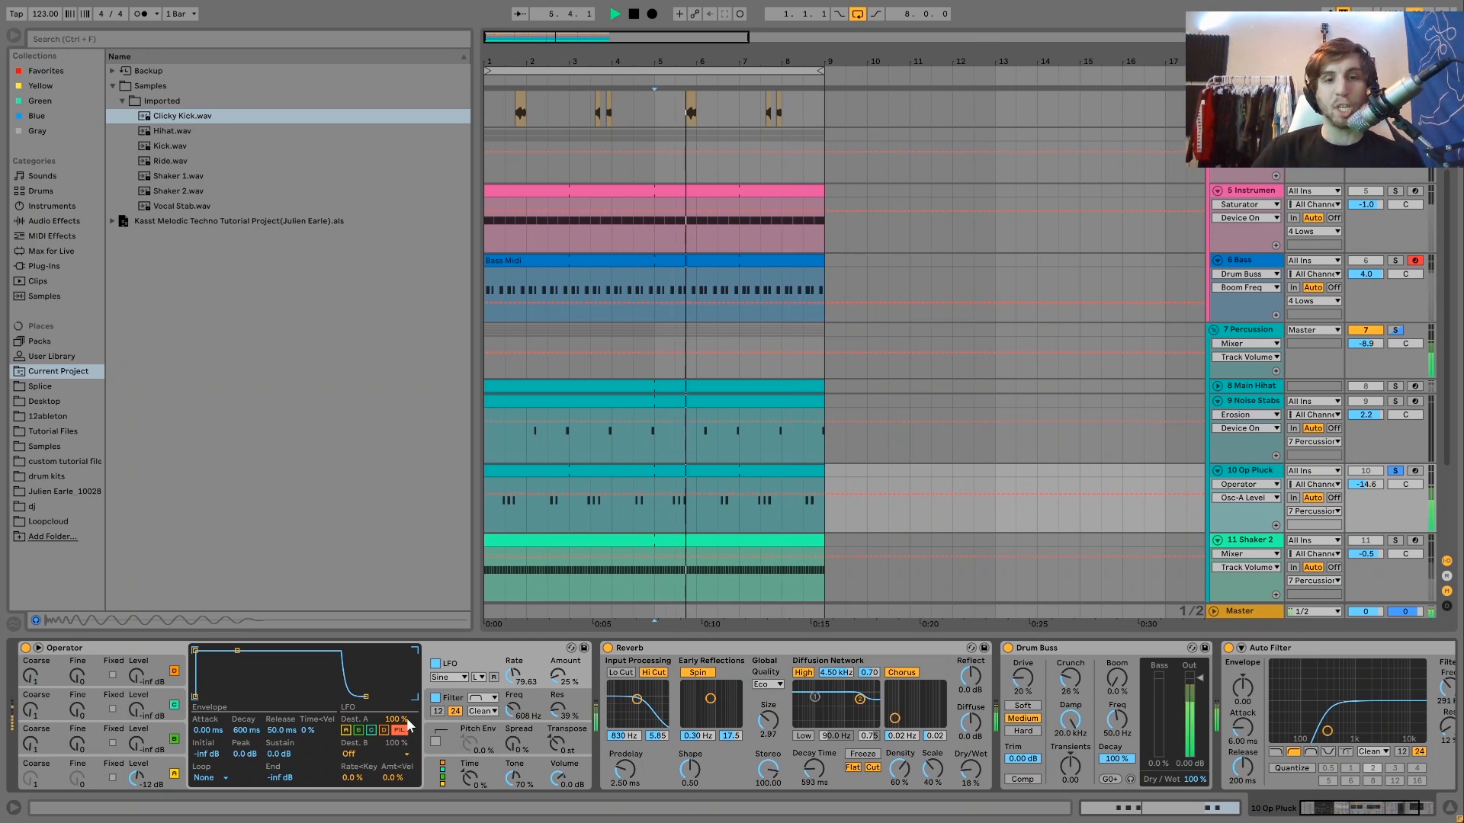
key(space)
scroll(839, 726, right, 4)
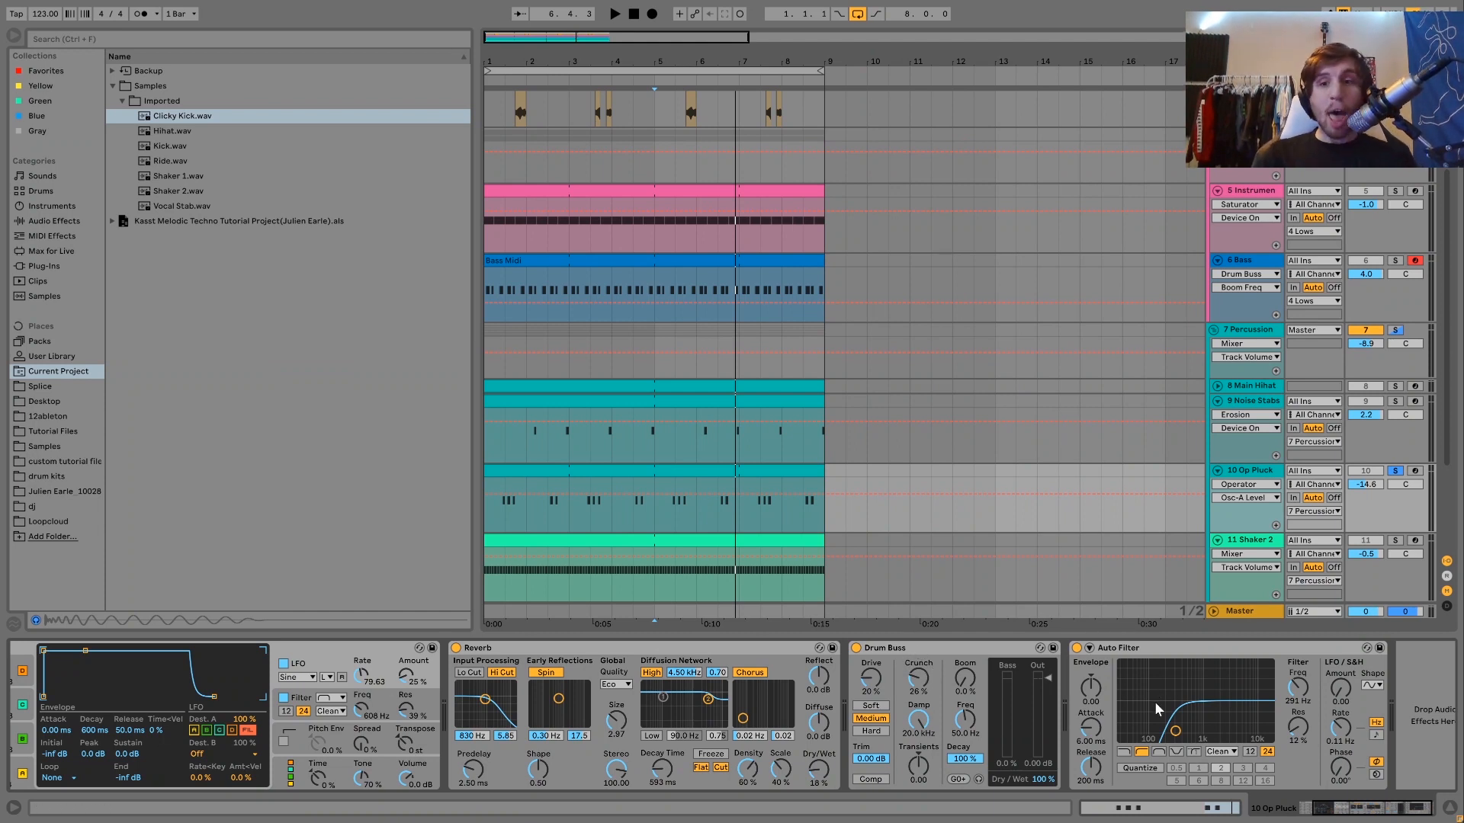
Step: Solo the Percussion group and compare its playback with the Saturator switched off and back on
click(1268, 340)
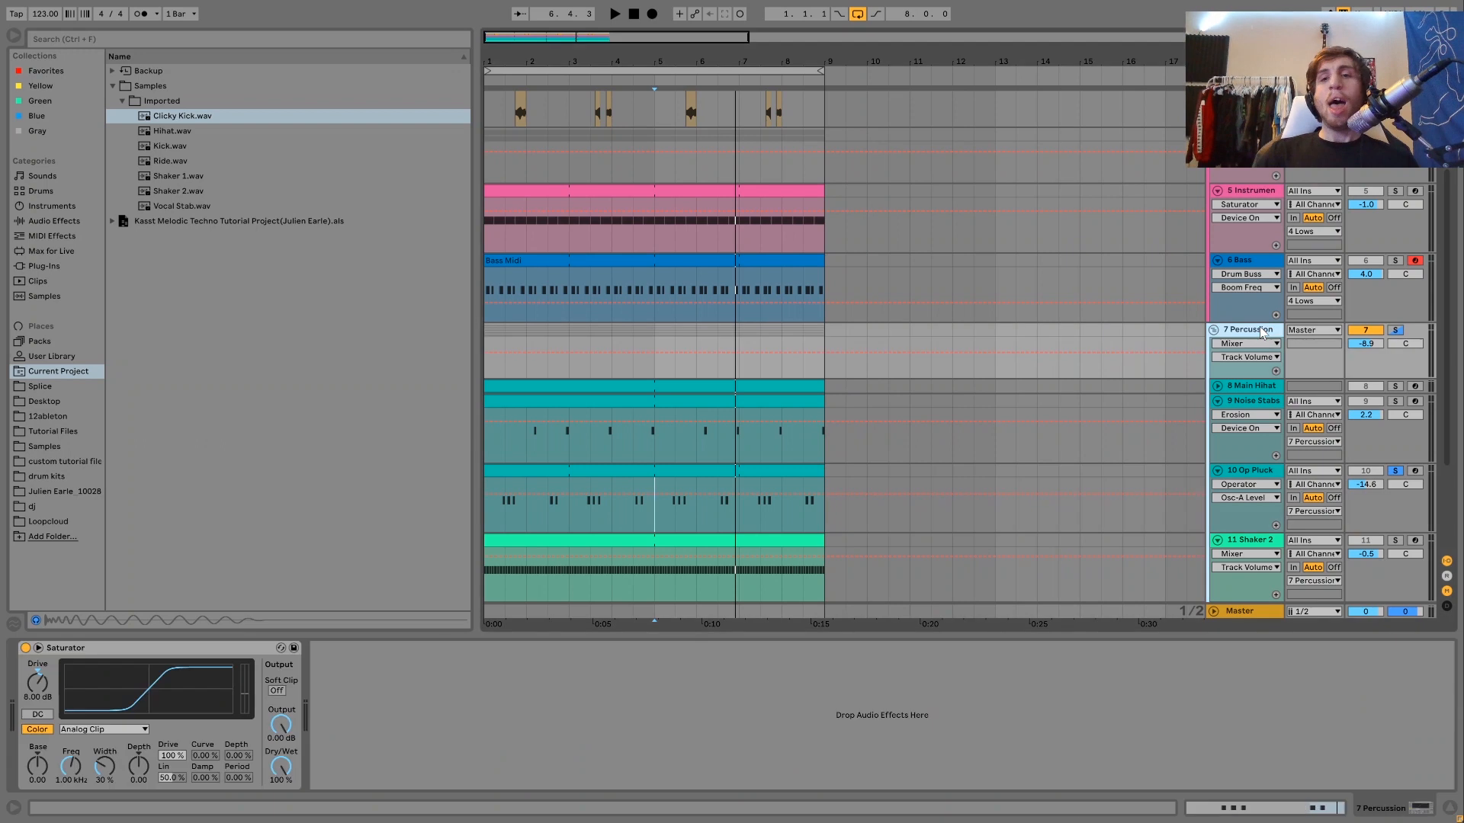
click(1395, 331)
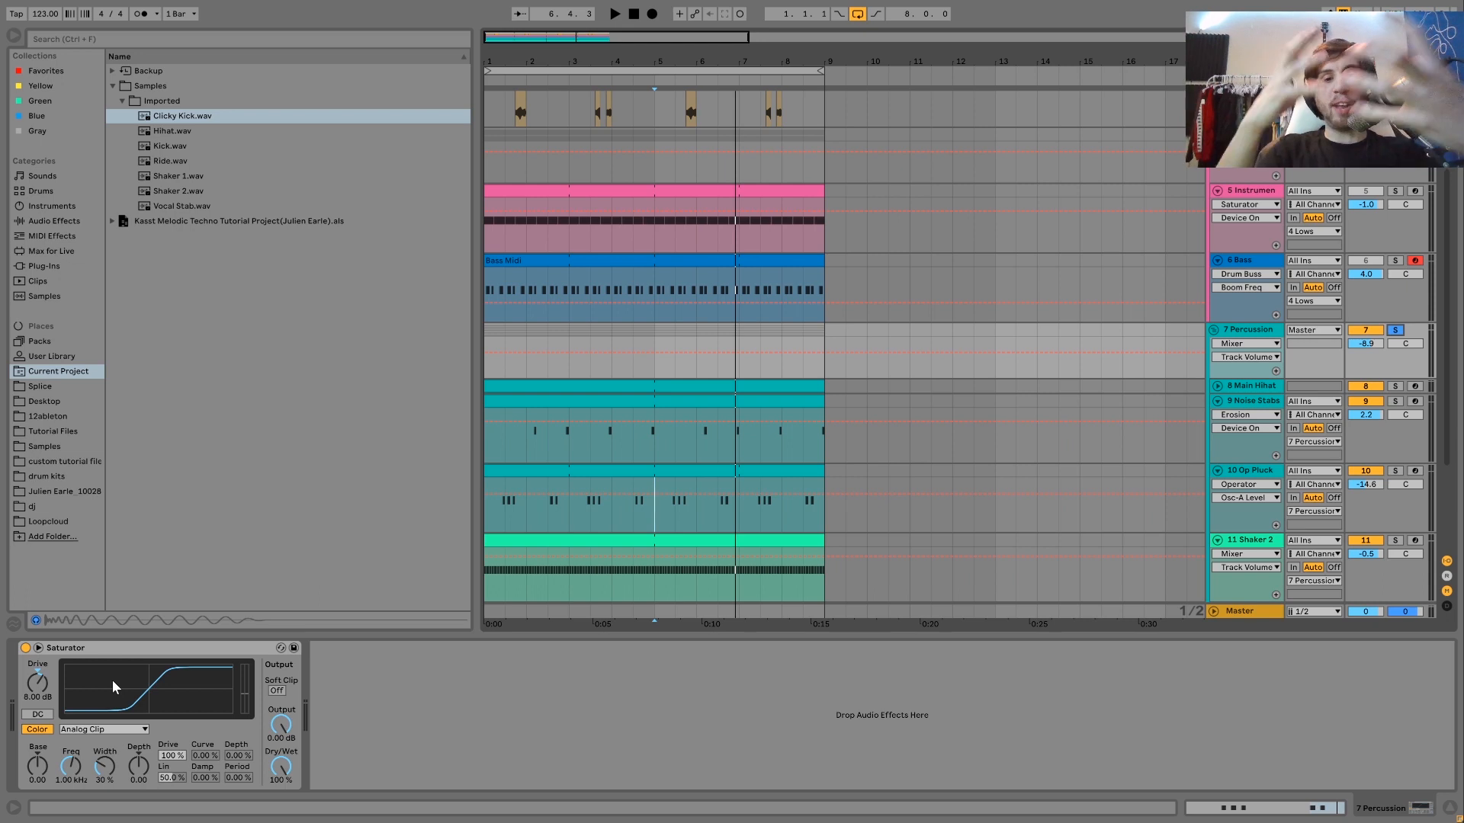
click(25, 649)
key(space)
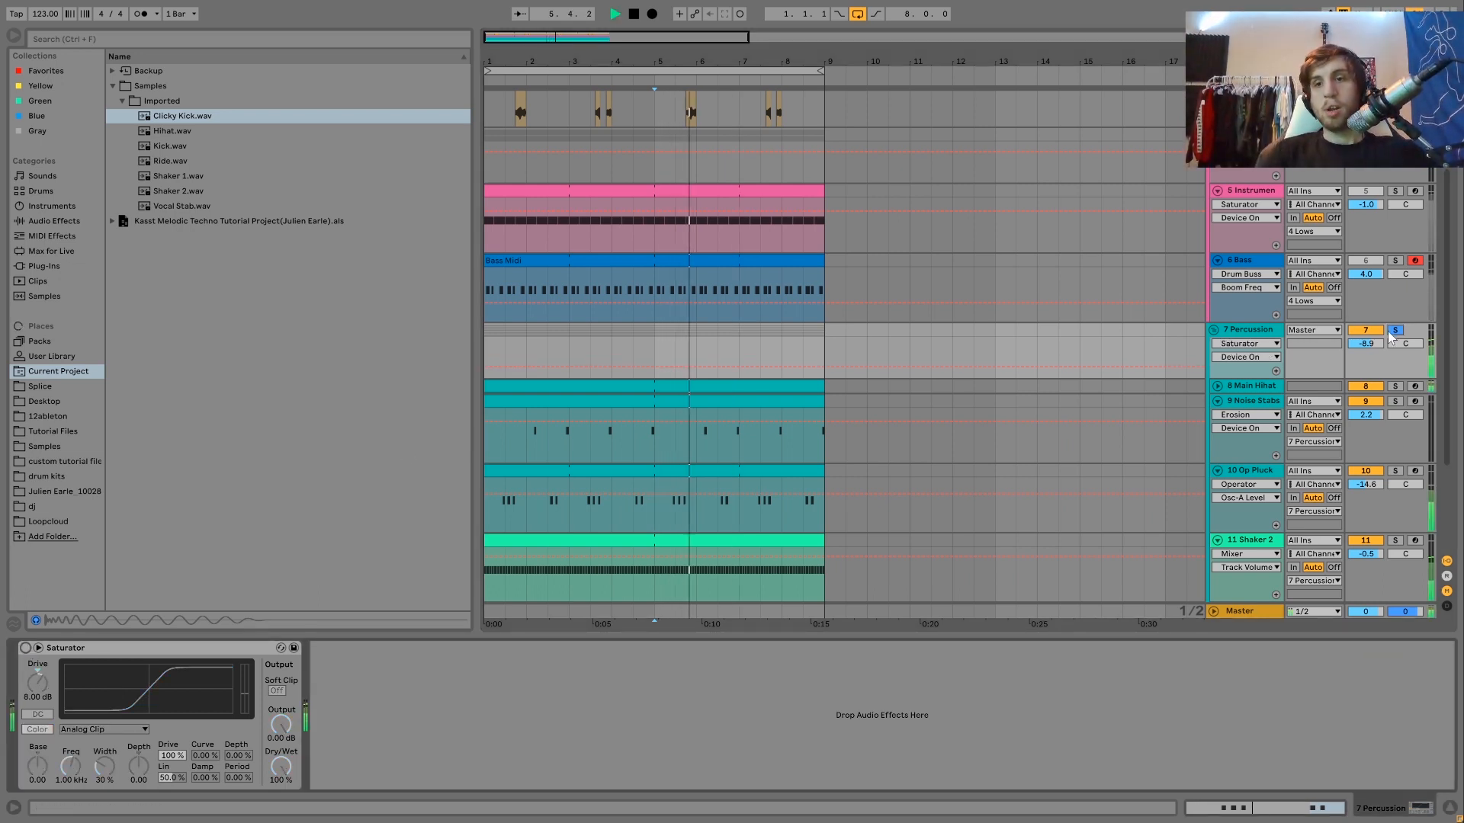
key(space)
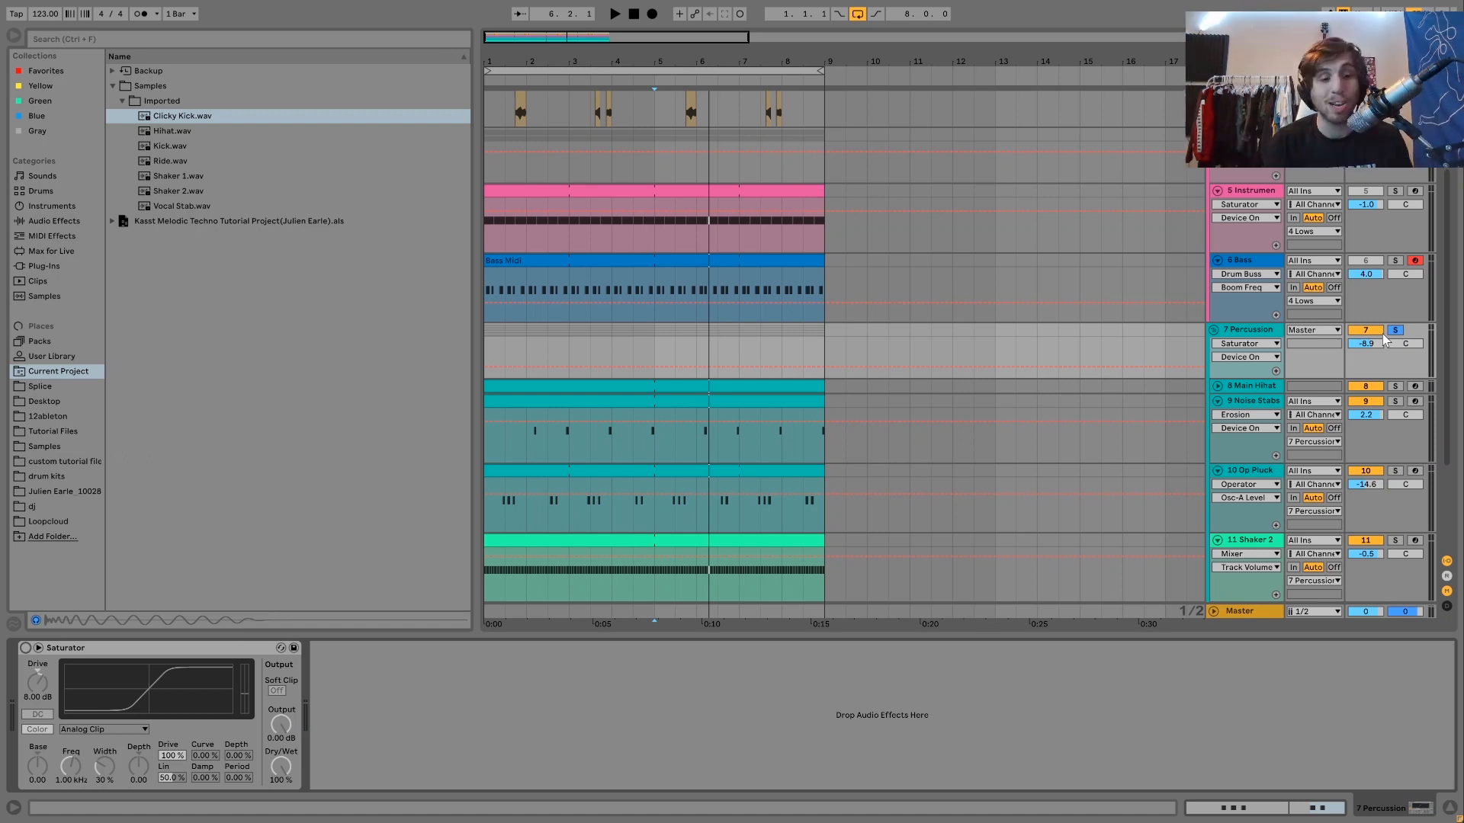
key(ctrl+z)
key(space)
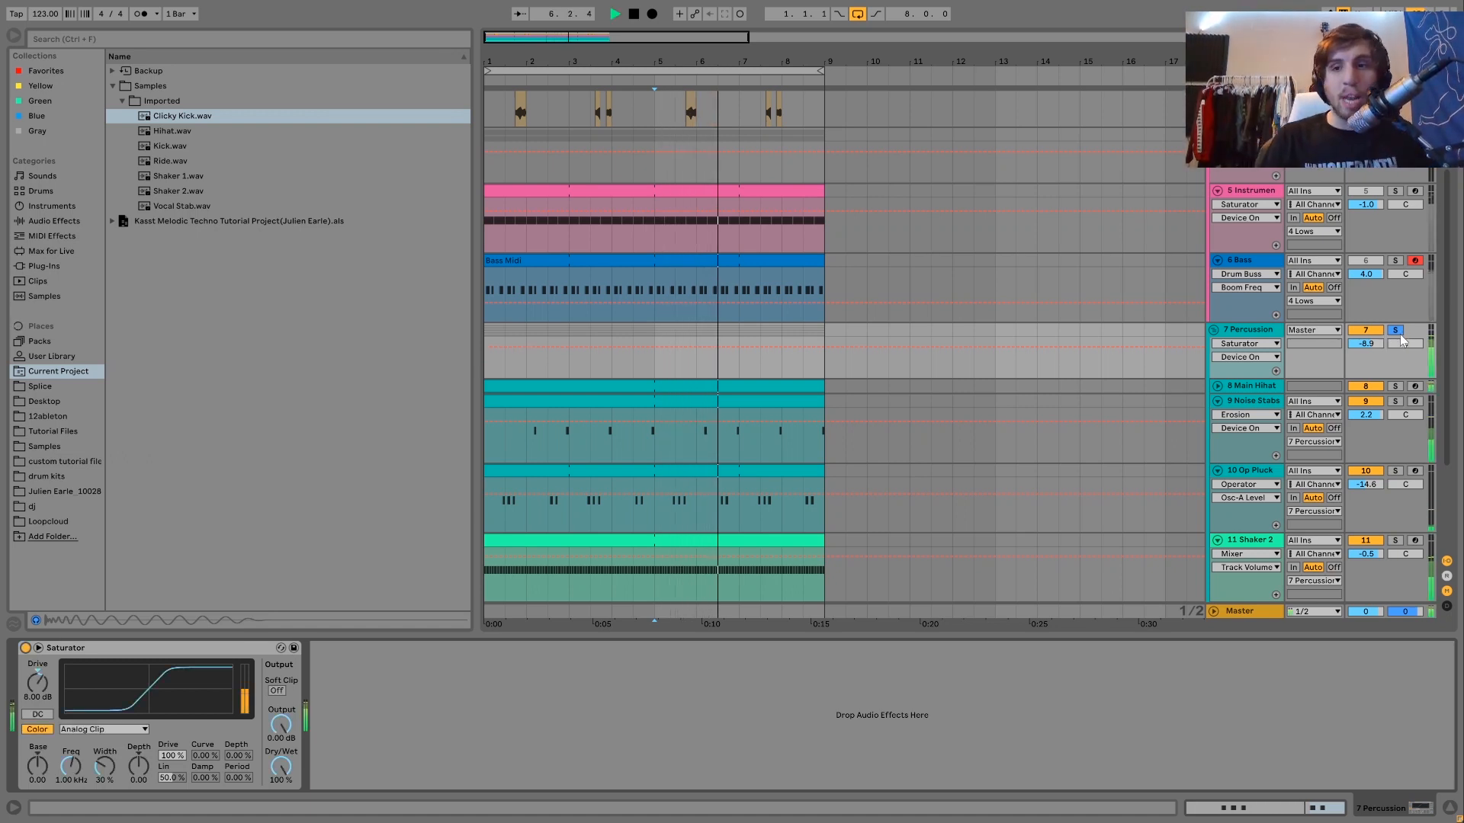
Step: Unsolo the Percussion group and play the full mix from bar 5
click(1400, 334)
key(space)
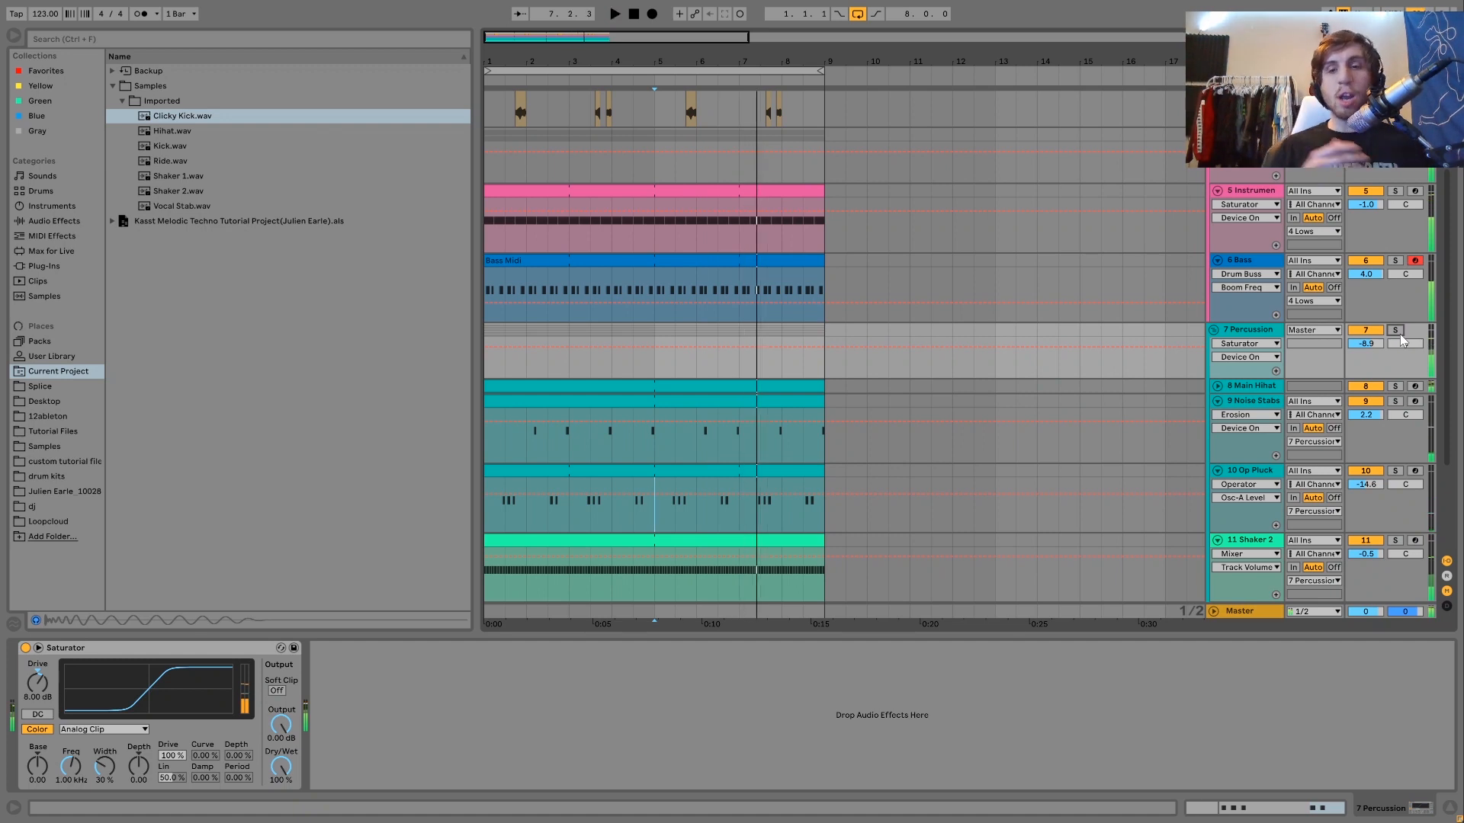
key(space)
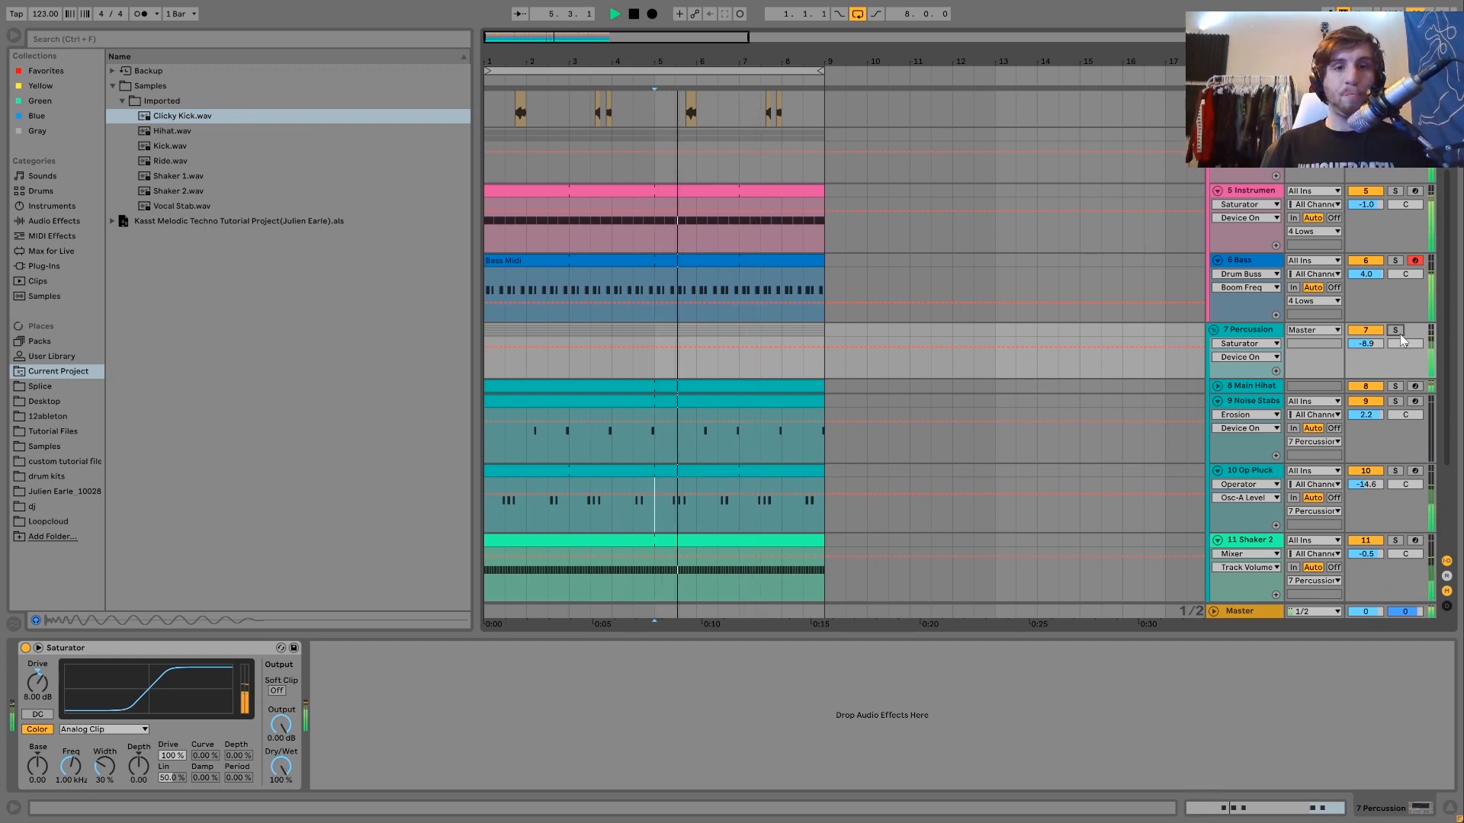